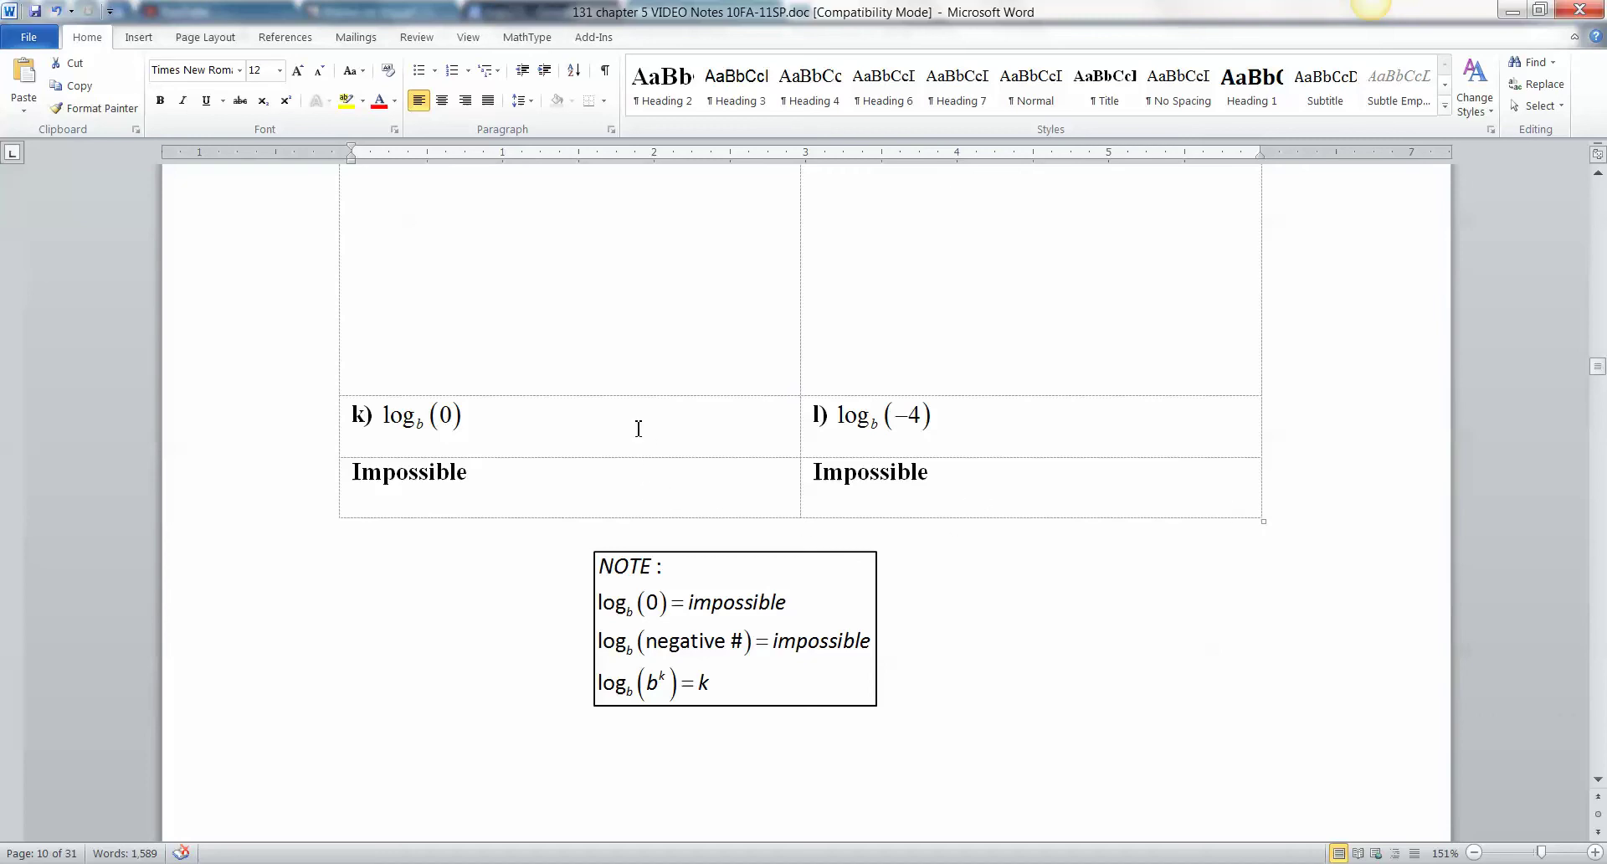
- Select and inspect the k) and l) 'Impossible' rows of the log rules table
scroll(667, 429, "up", 1)
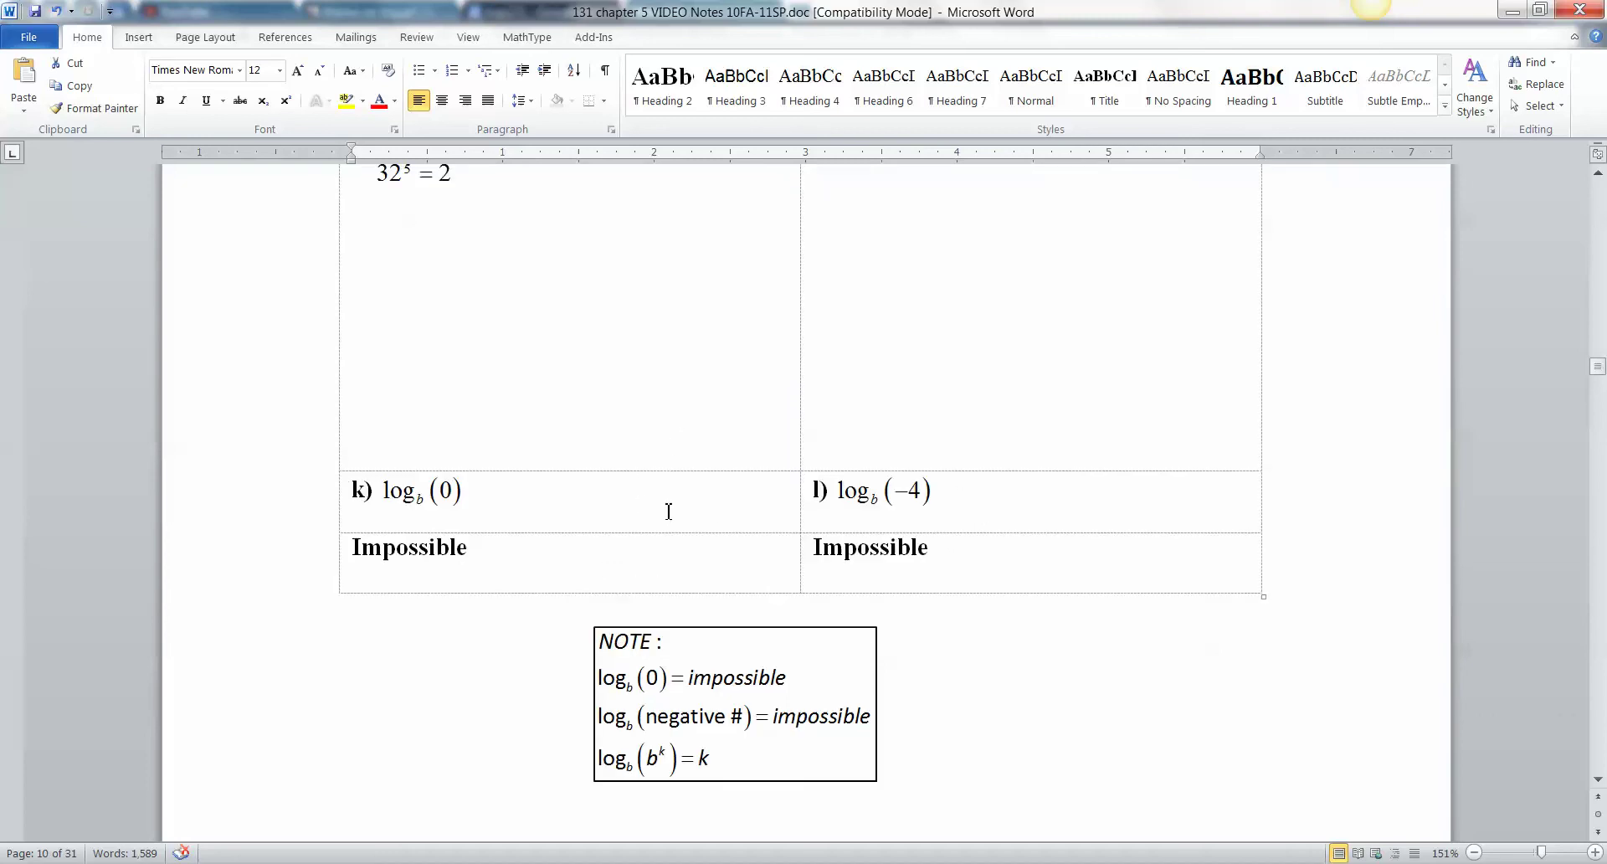
left_click_drag(794, 499, 846, 546)
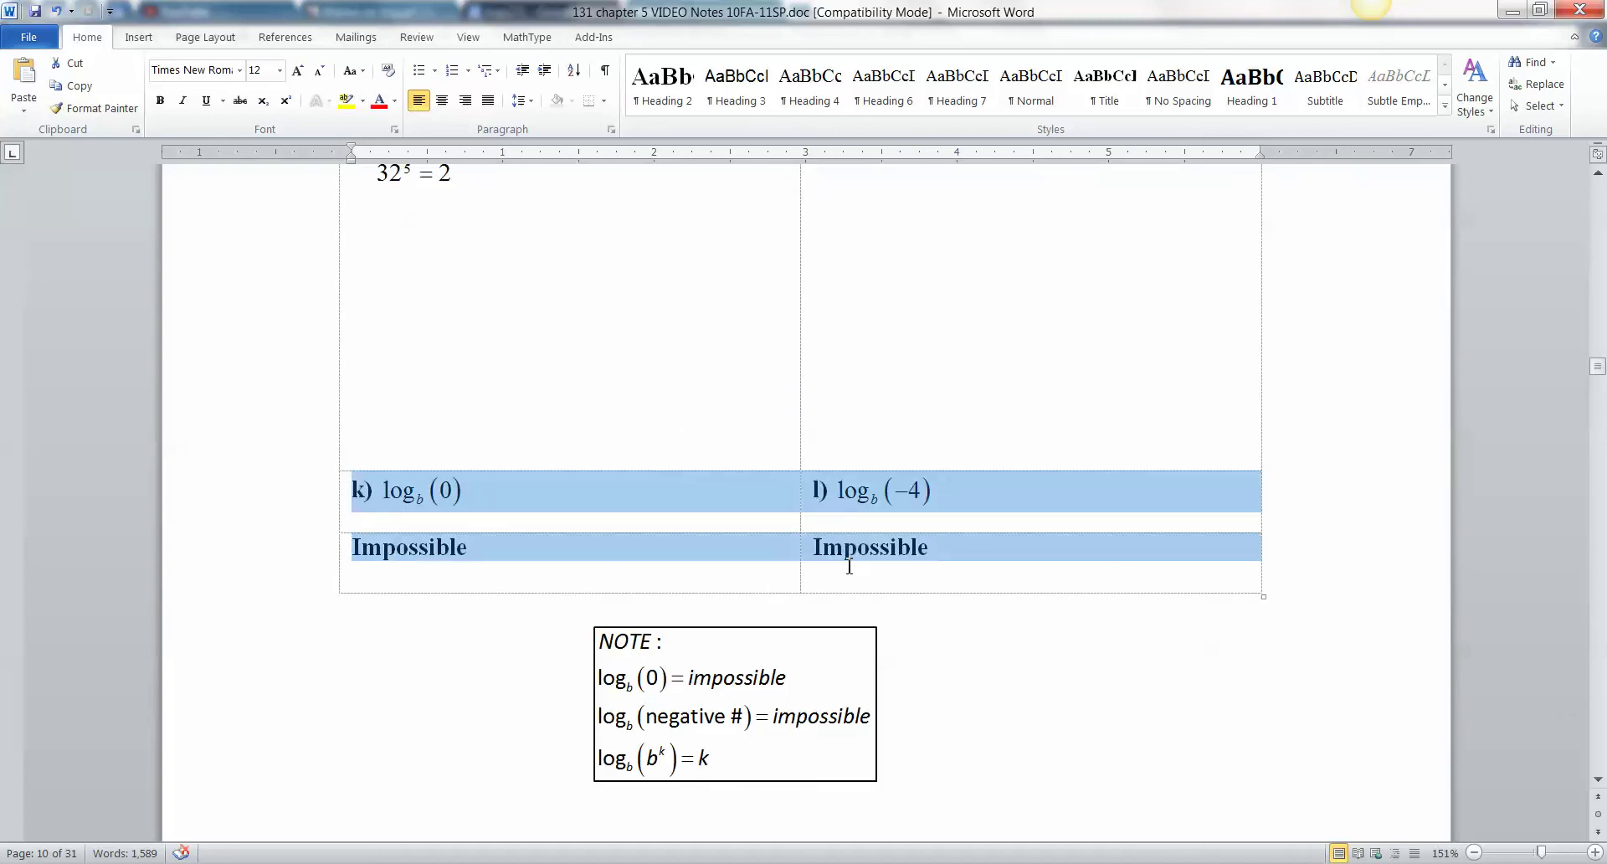
left_click(626, 557)
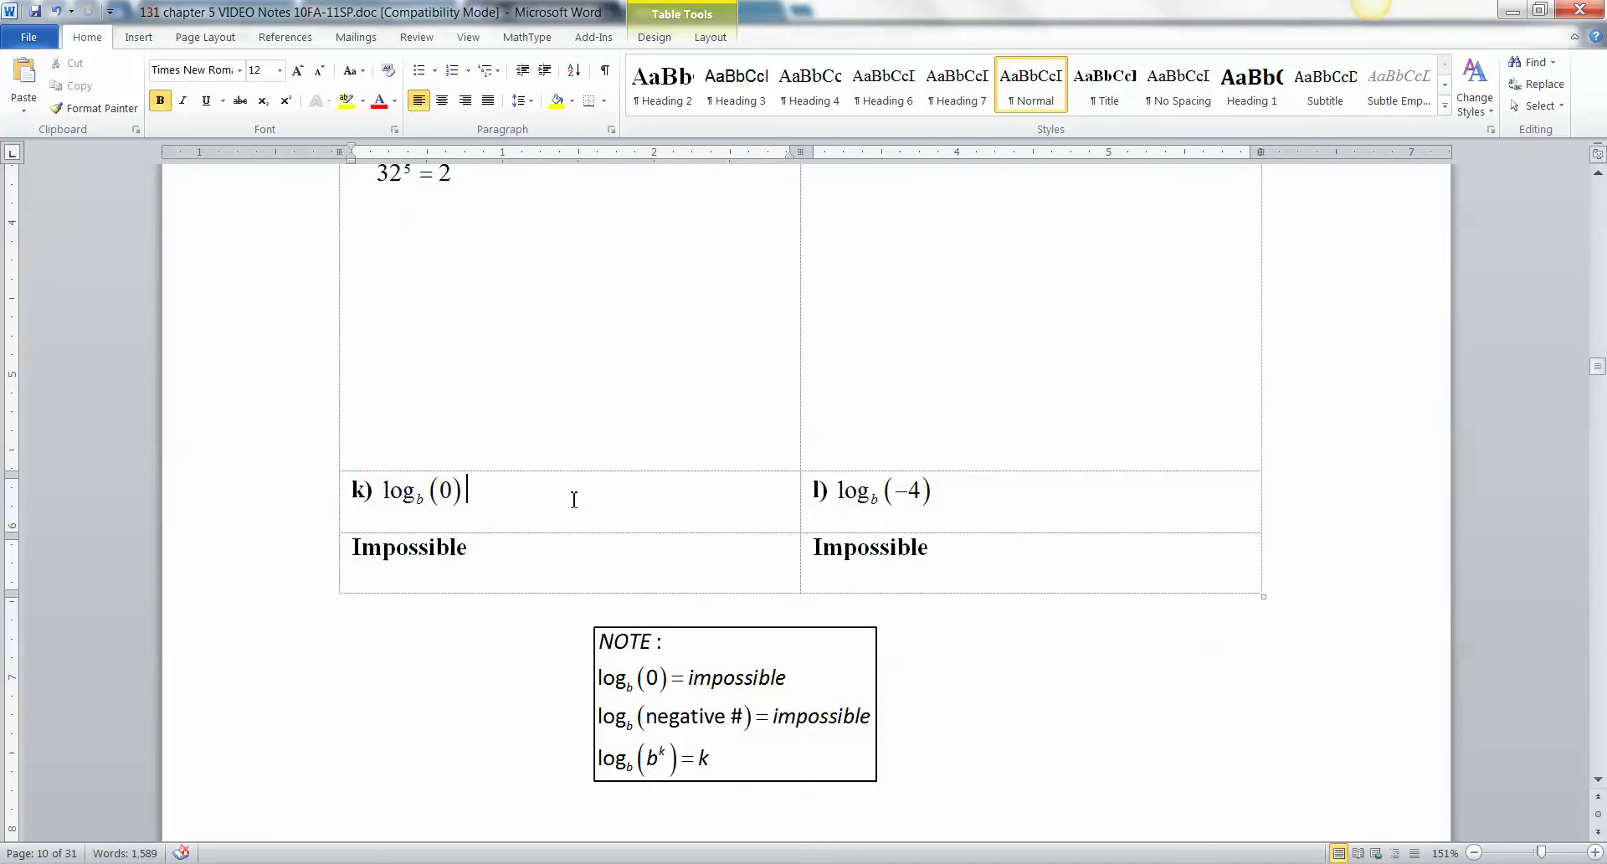
left_click_drag(574, 499, 828, 572)
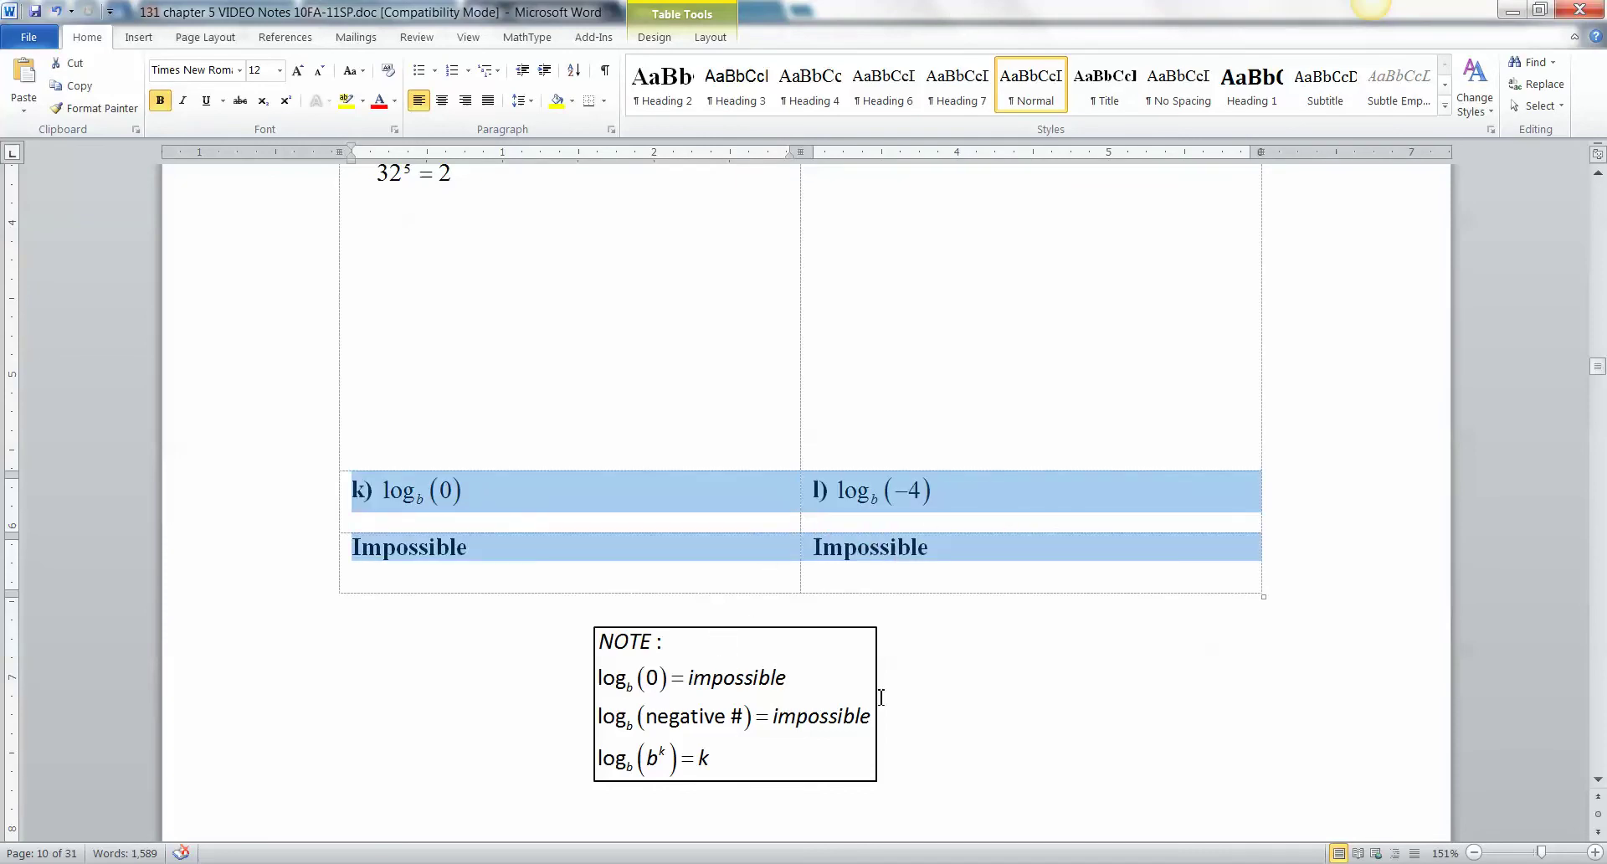
scroll(947, 688, "down", 1)
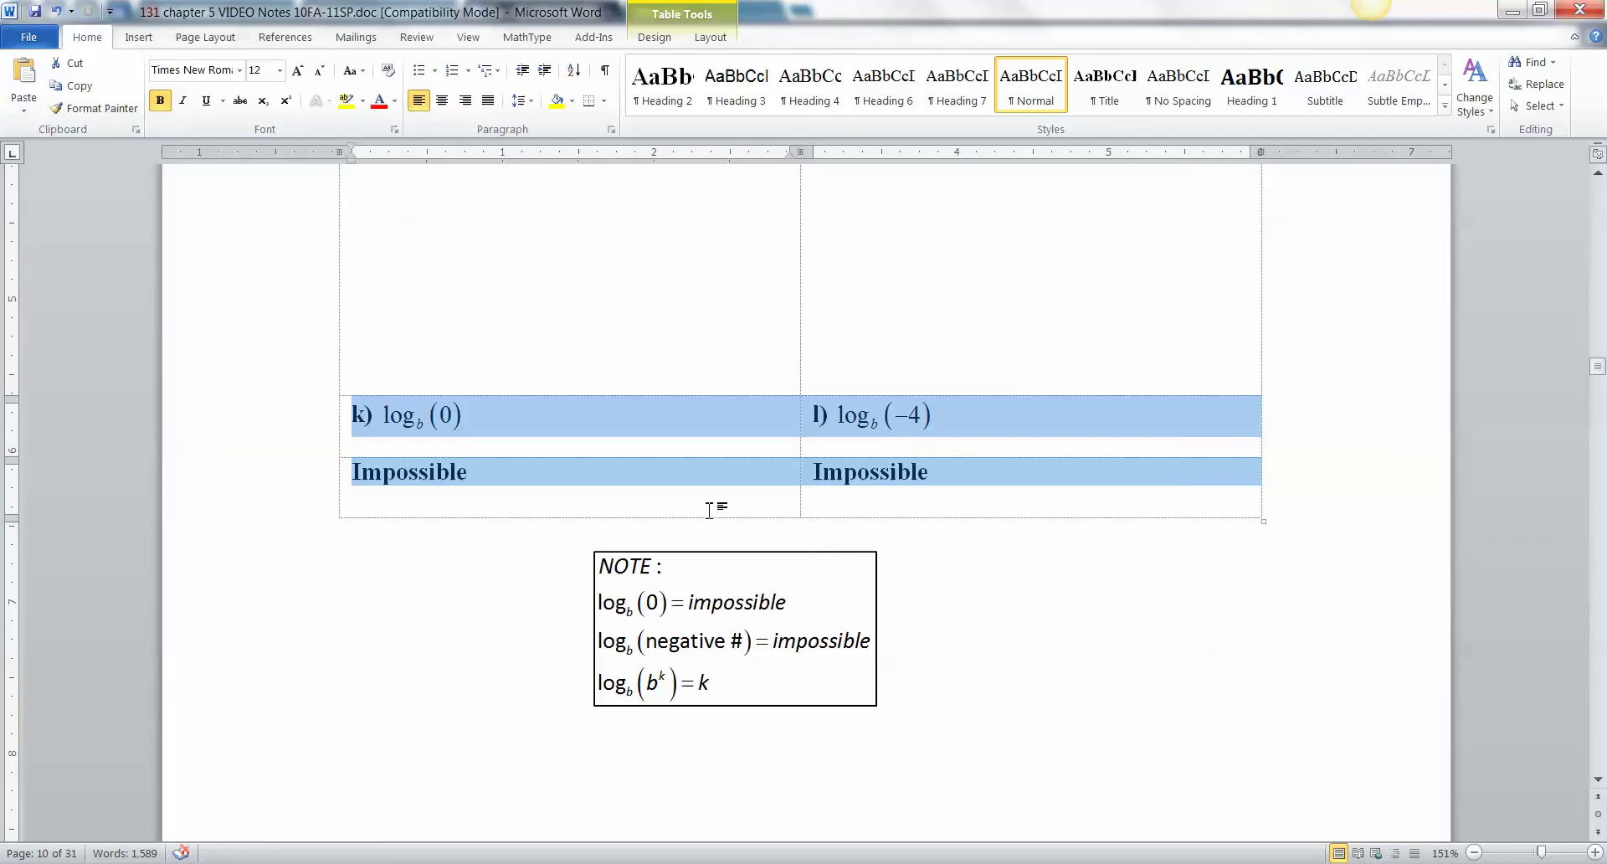
left_click(529, 493)
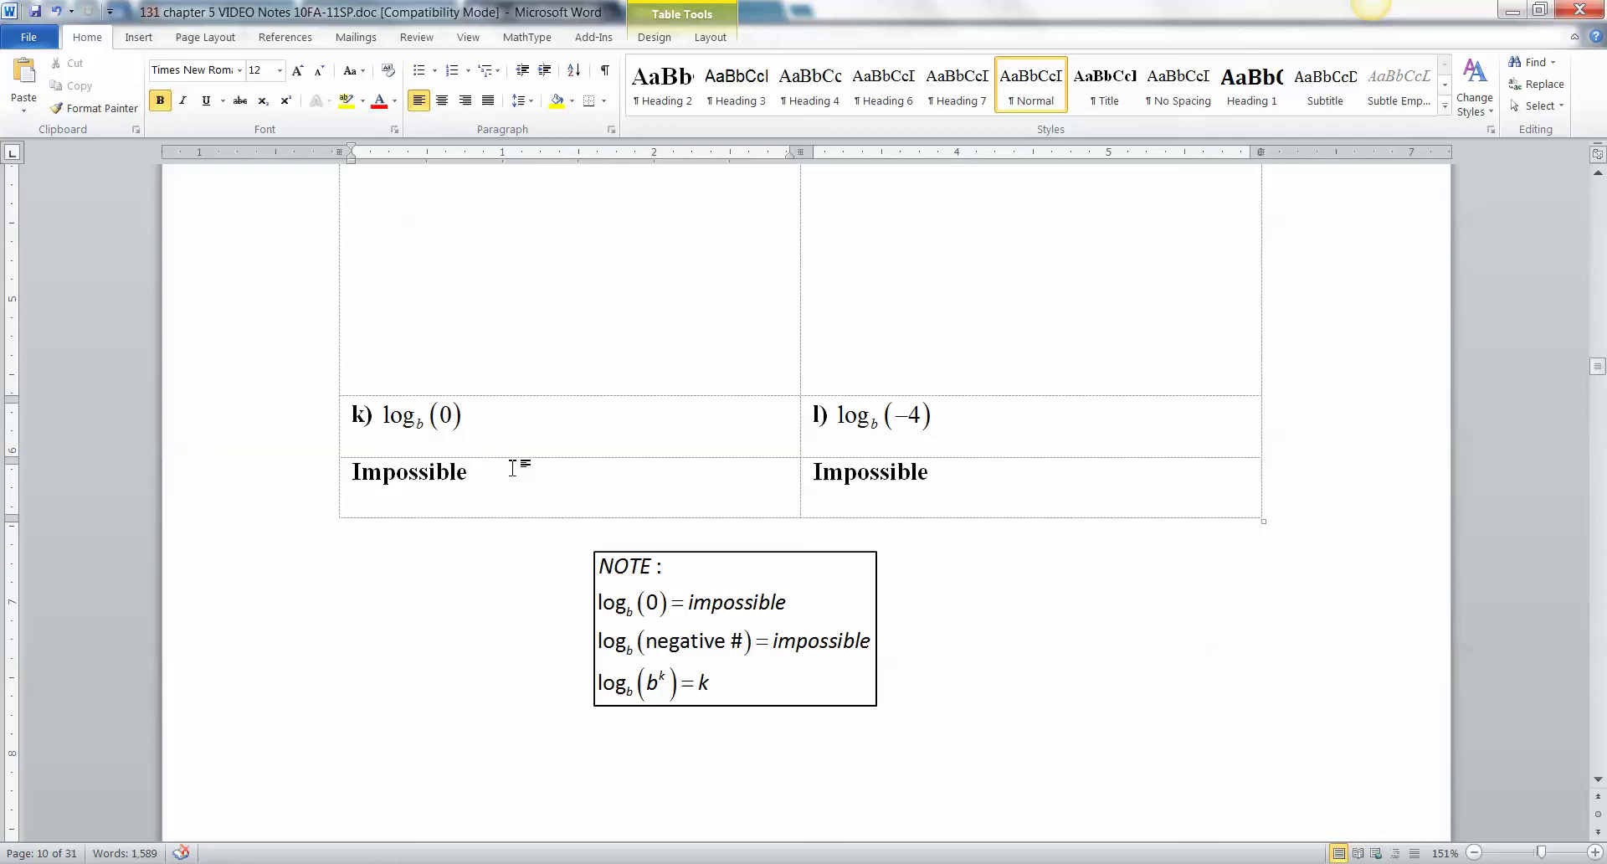
- Drag the NOTE equation box left so it sits beneath the table
left_click_drag(952, 478, 646, 480)
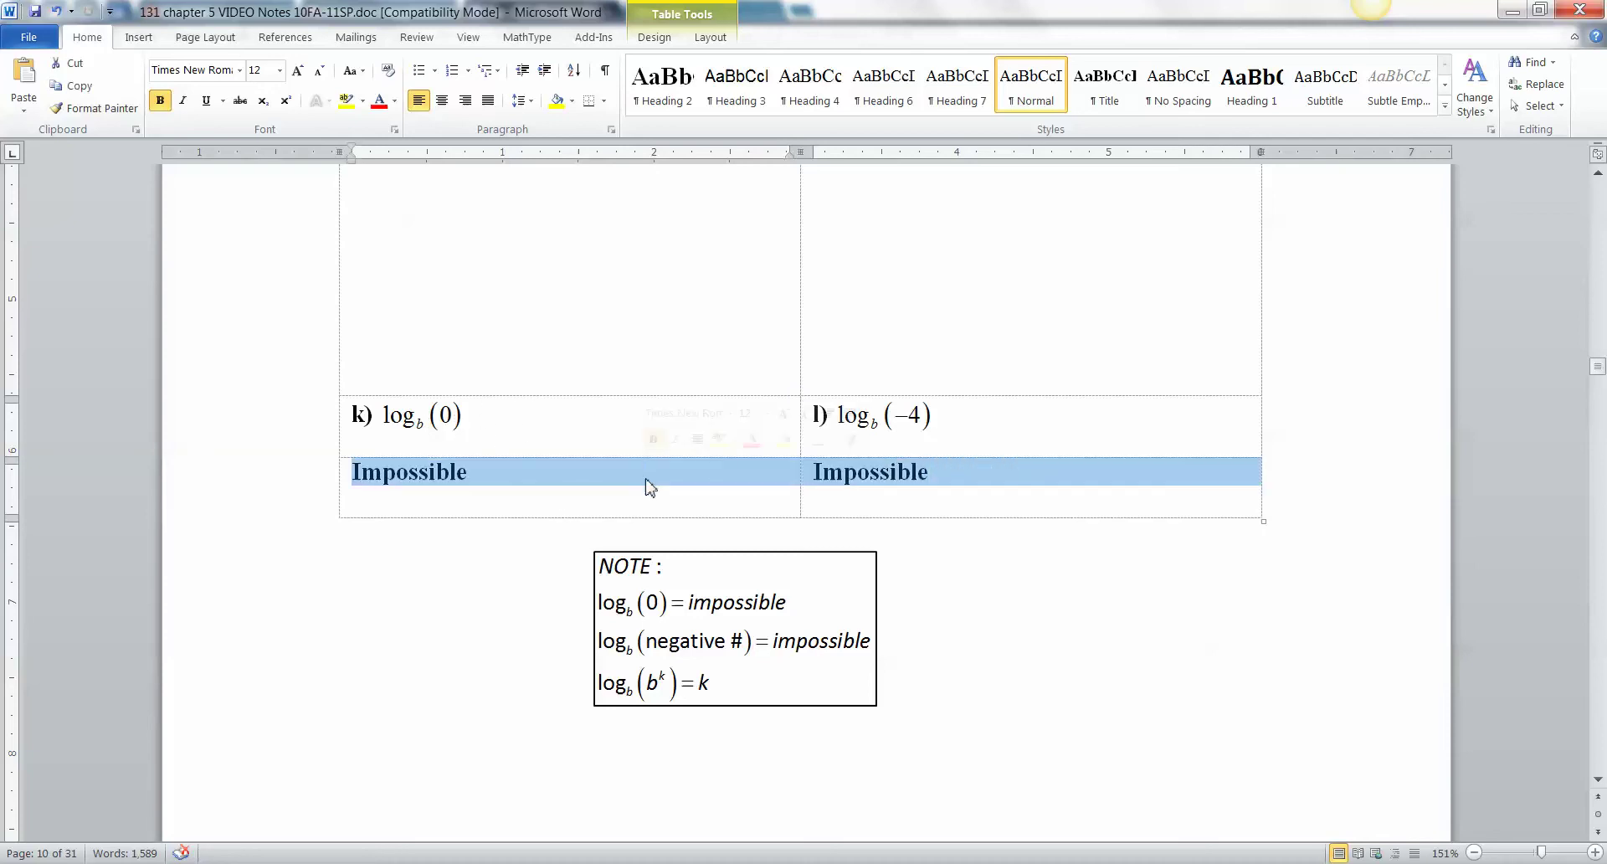
left_click(709, 556)
left_click_drag(709, 556, 553, 556)
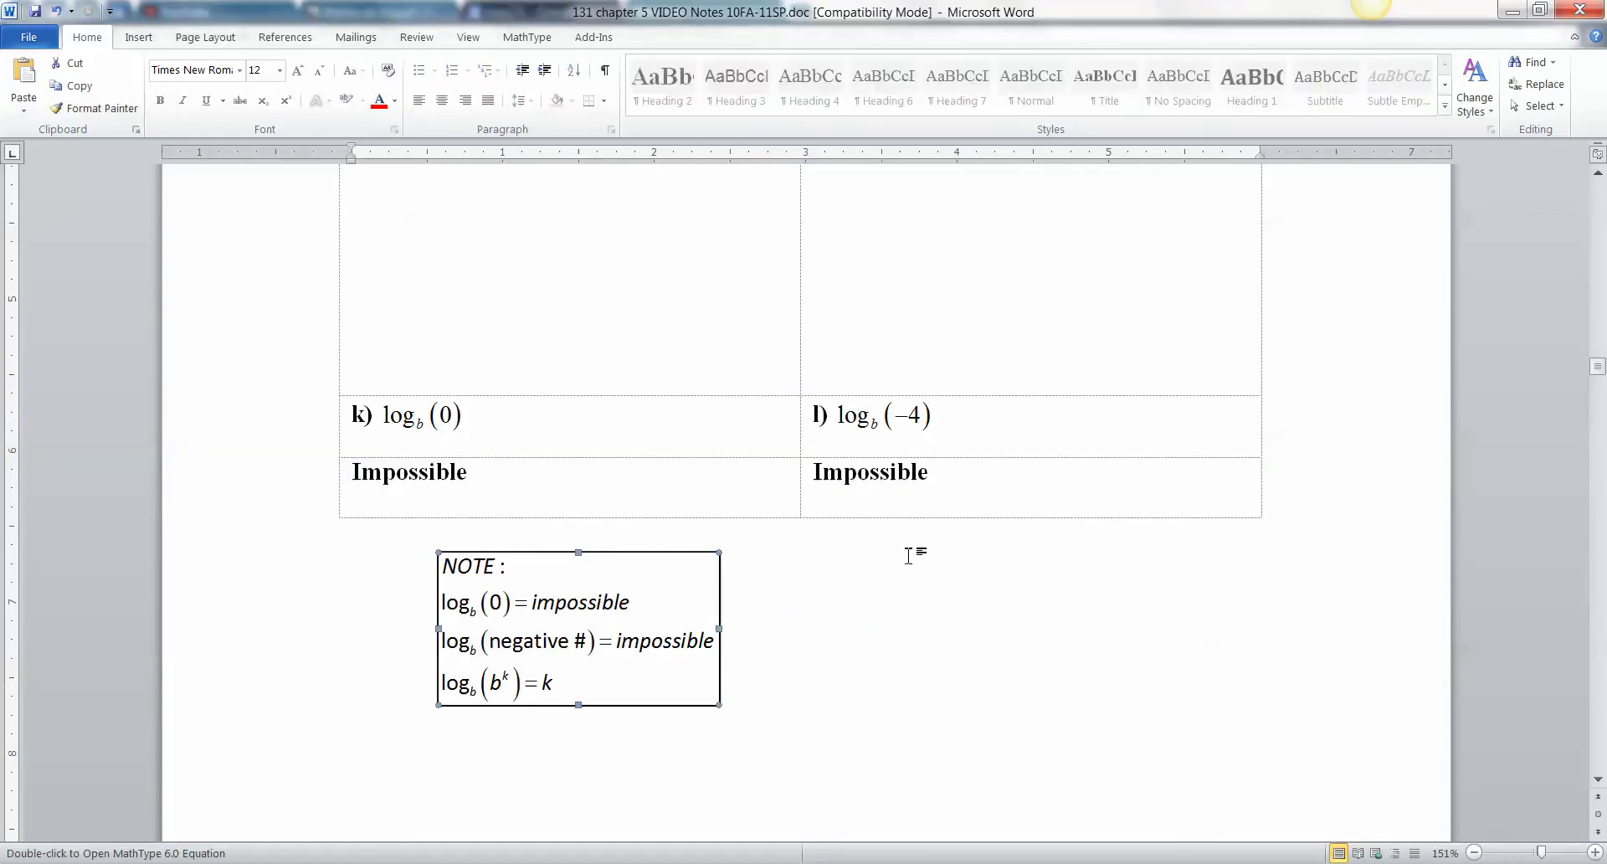
left_click(925, 497)
- Scroll down to the Example 5 table on page 108
scroll(927, 494, "down", 8)
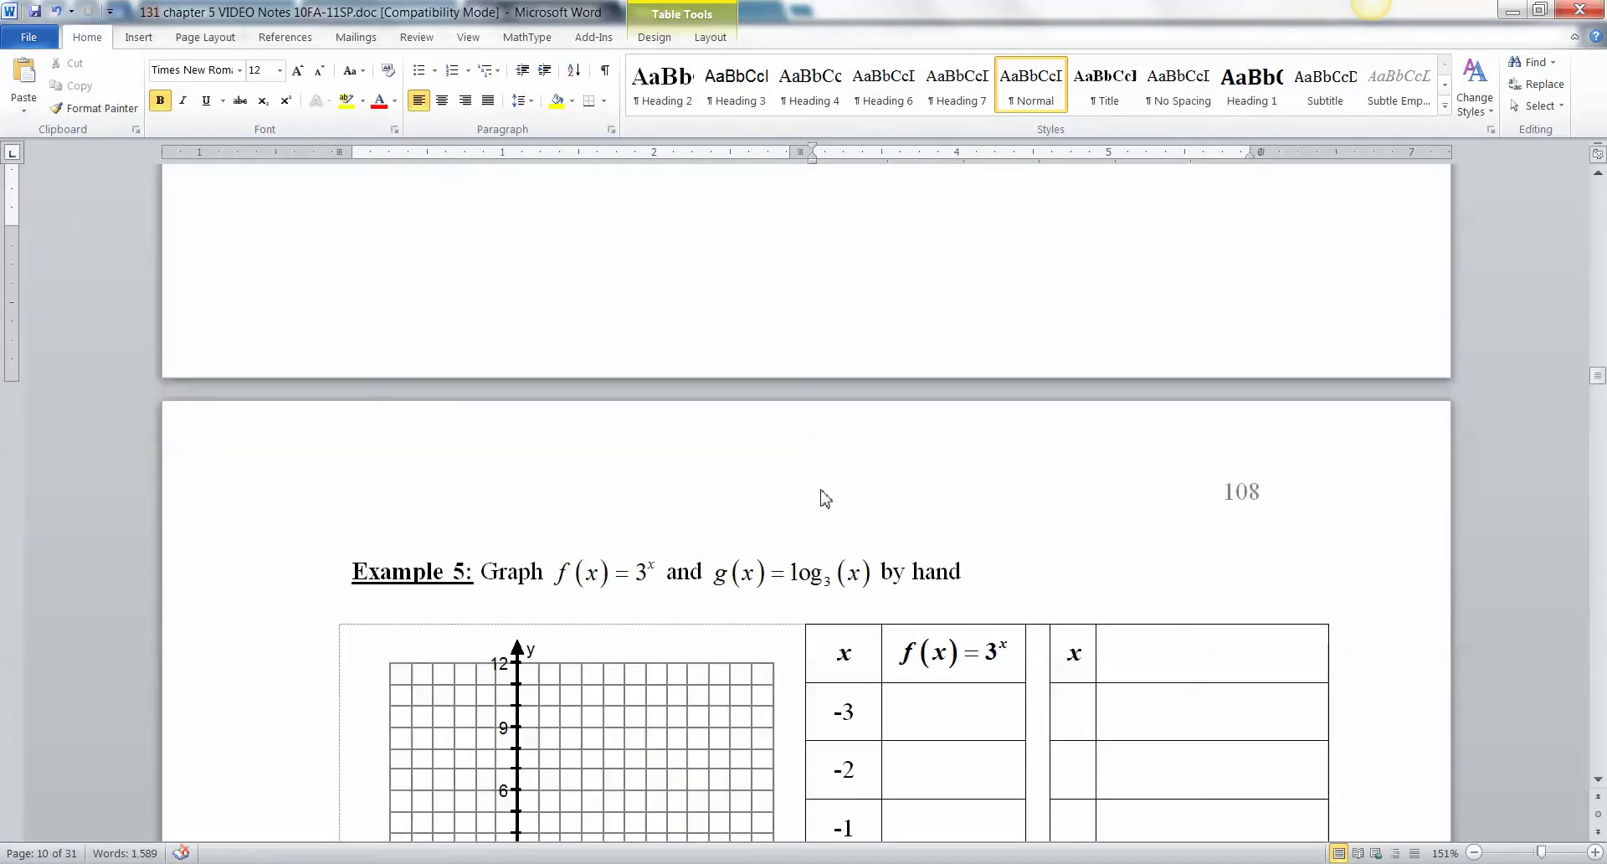
scroll(780, 499, "down", 2)
left_click(508, 421)
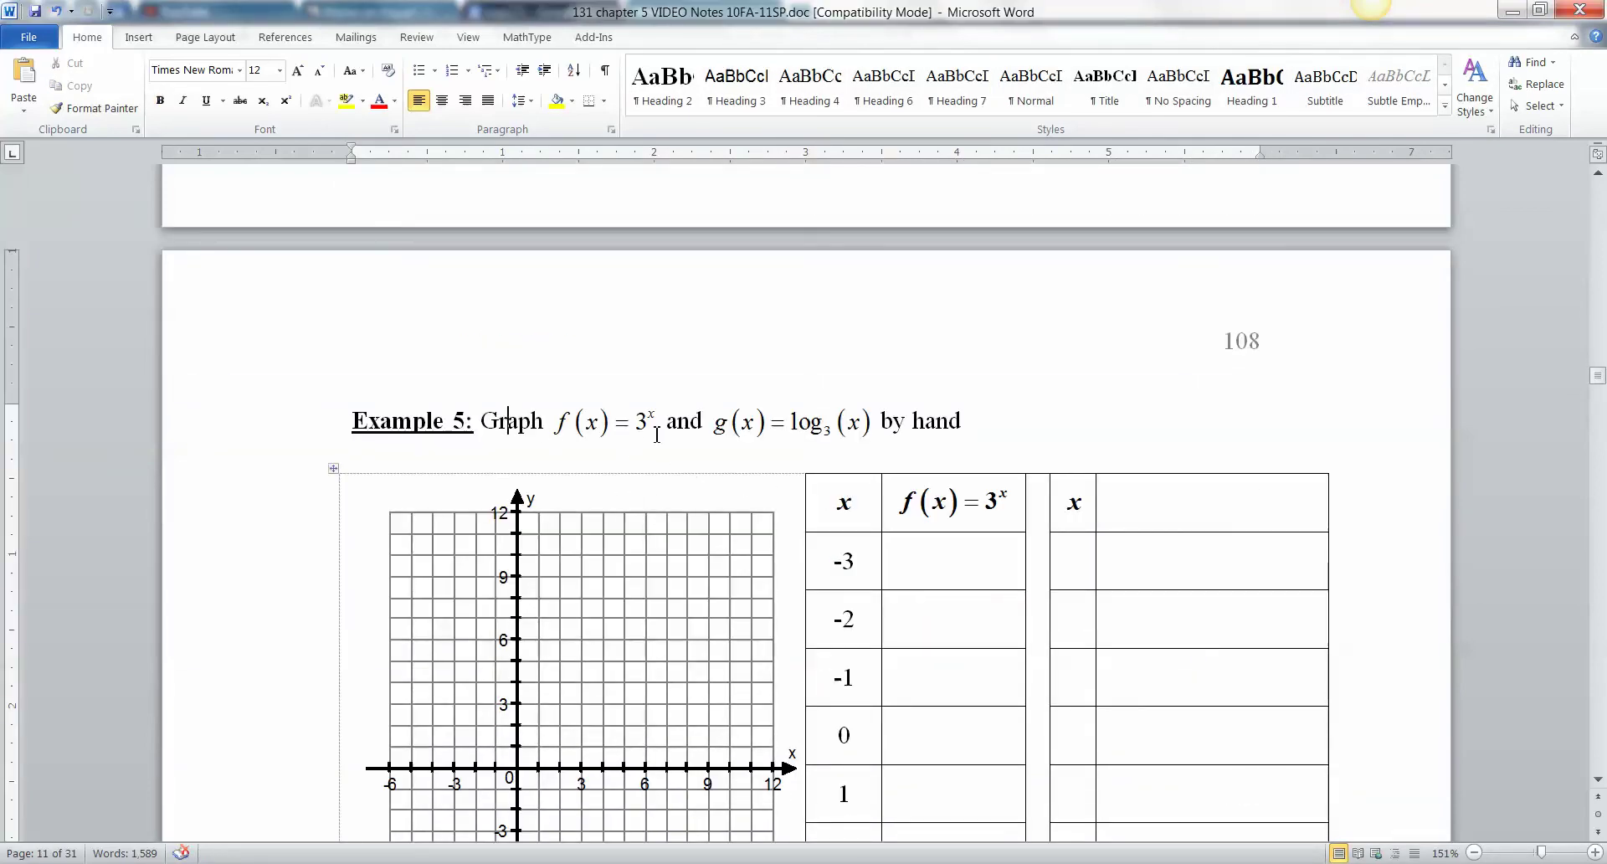
scroll(650, 434, "down", 1)
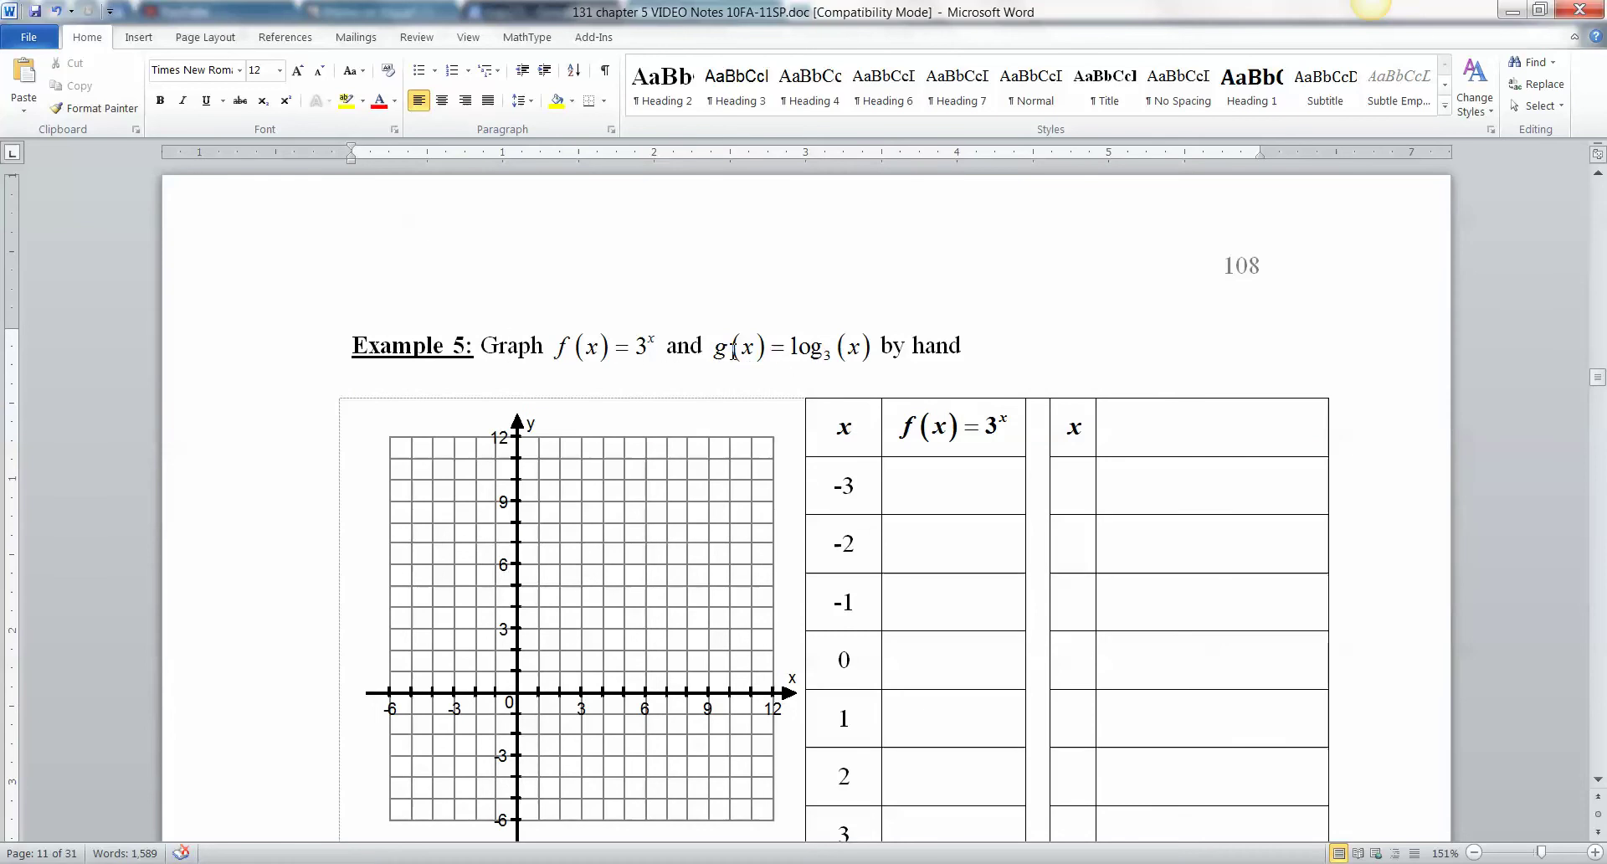
scroll(924, 377, "down", 1)
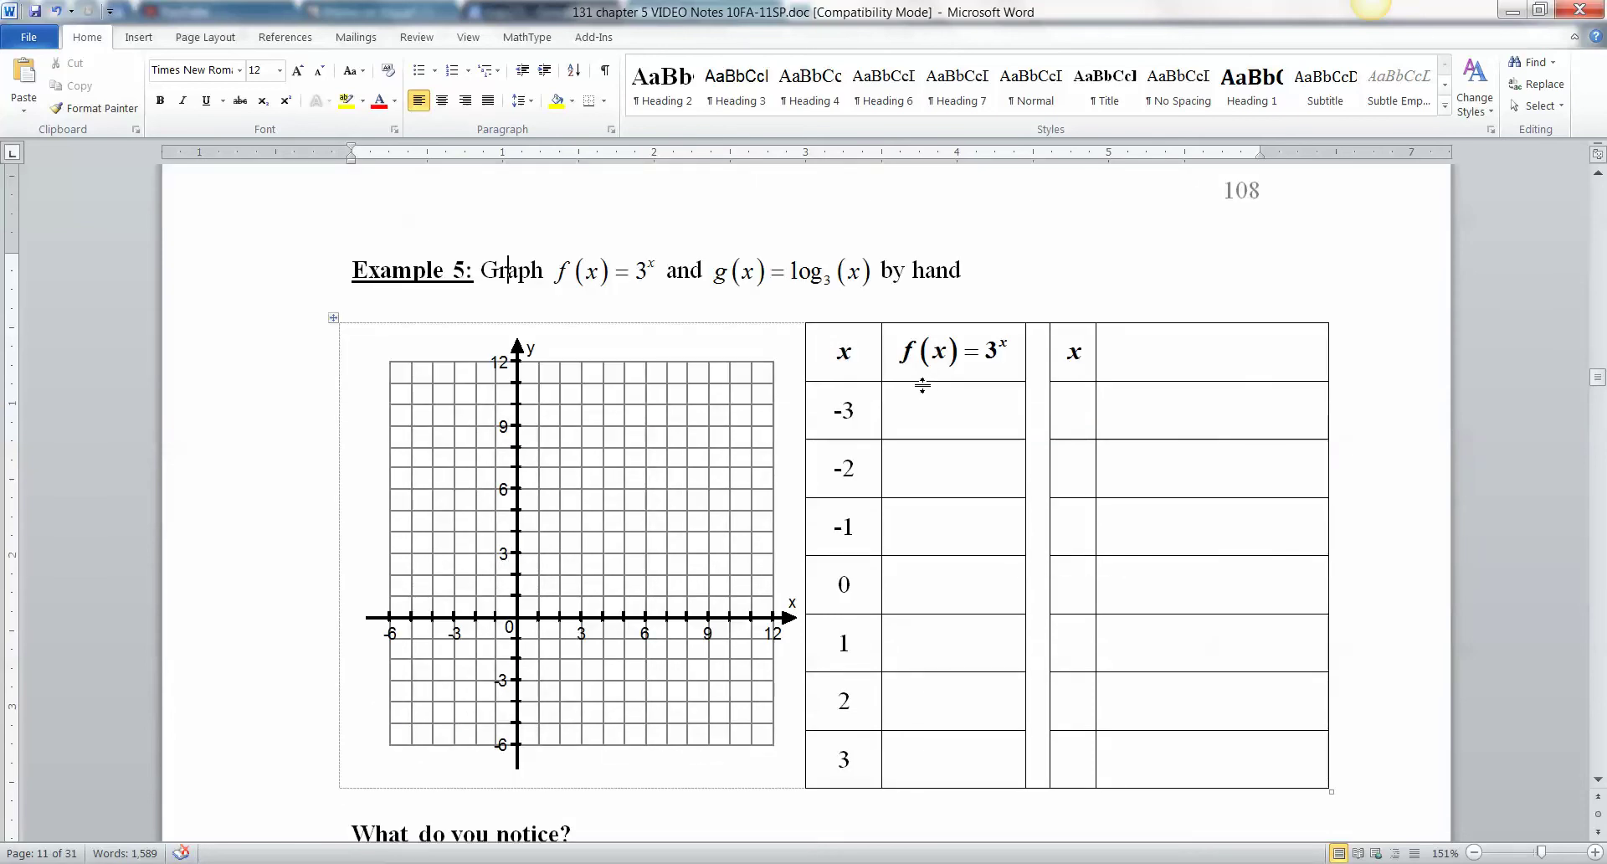
- Insert a 1/27 fraction equation in the x = -3 f(x) cell and paste it into the x = 0 cell
left_click(930, 412)
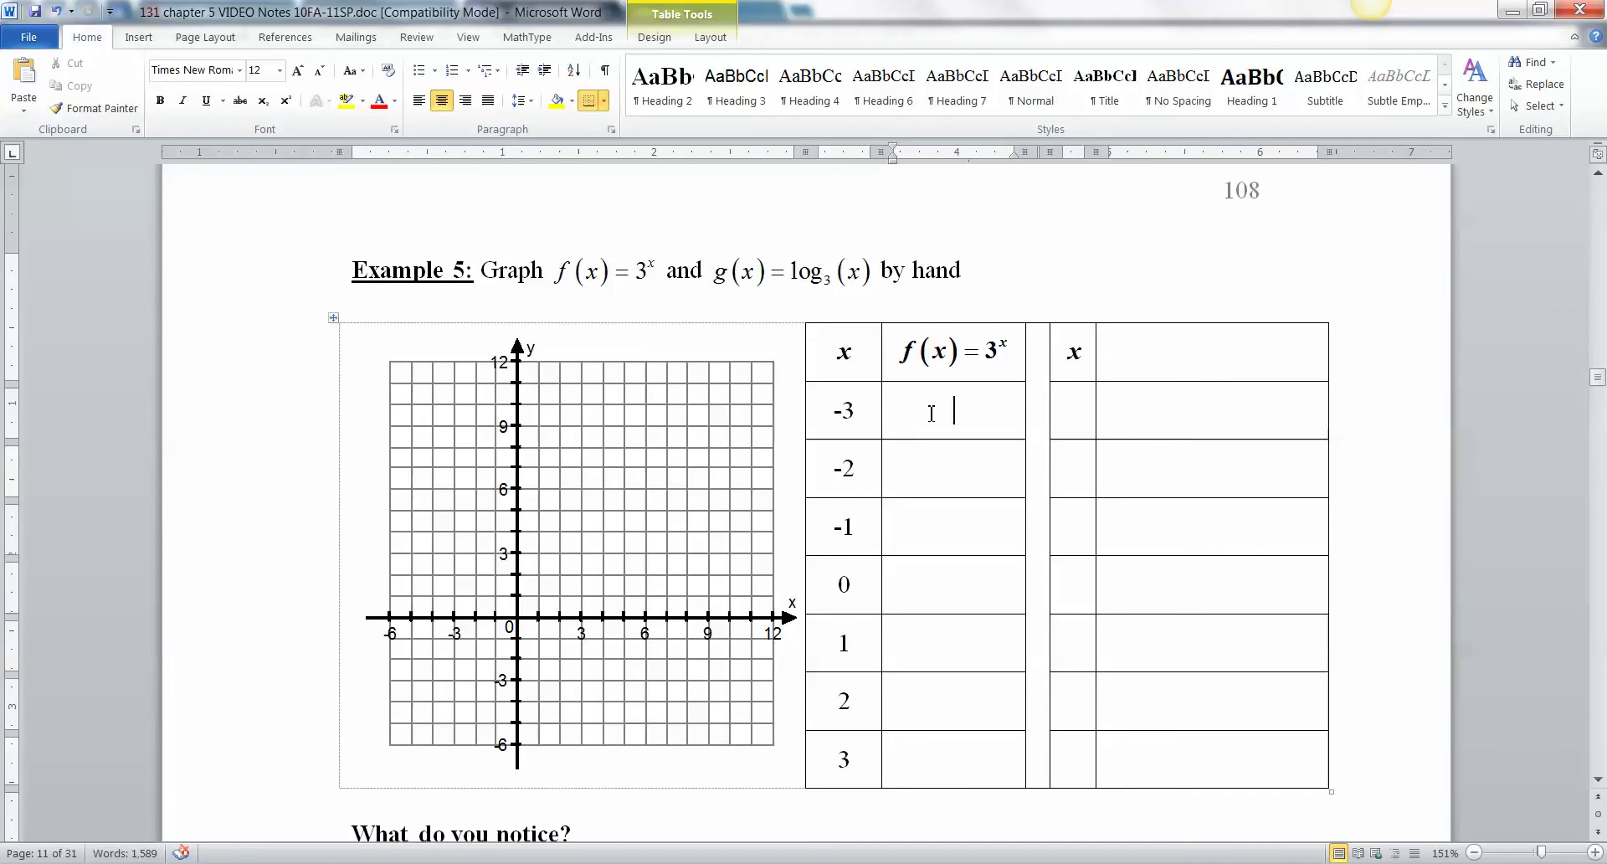
key("ctrl+alt+q")
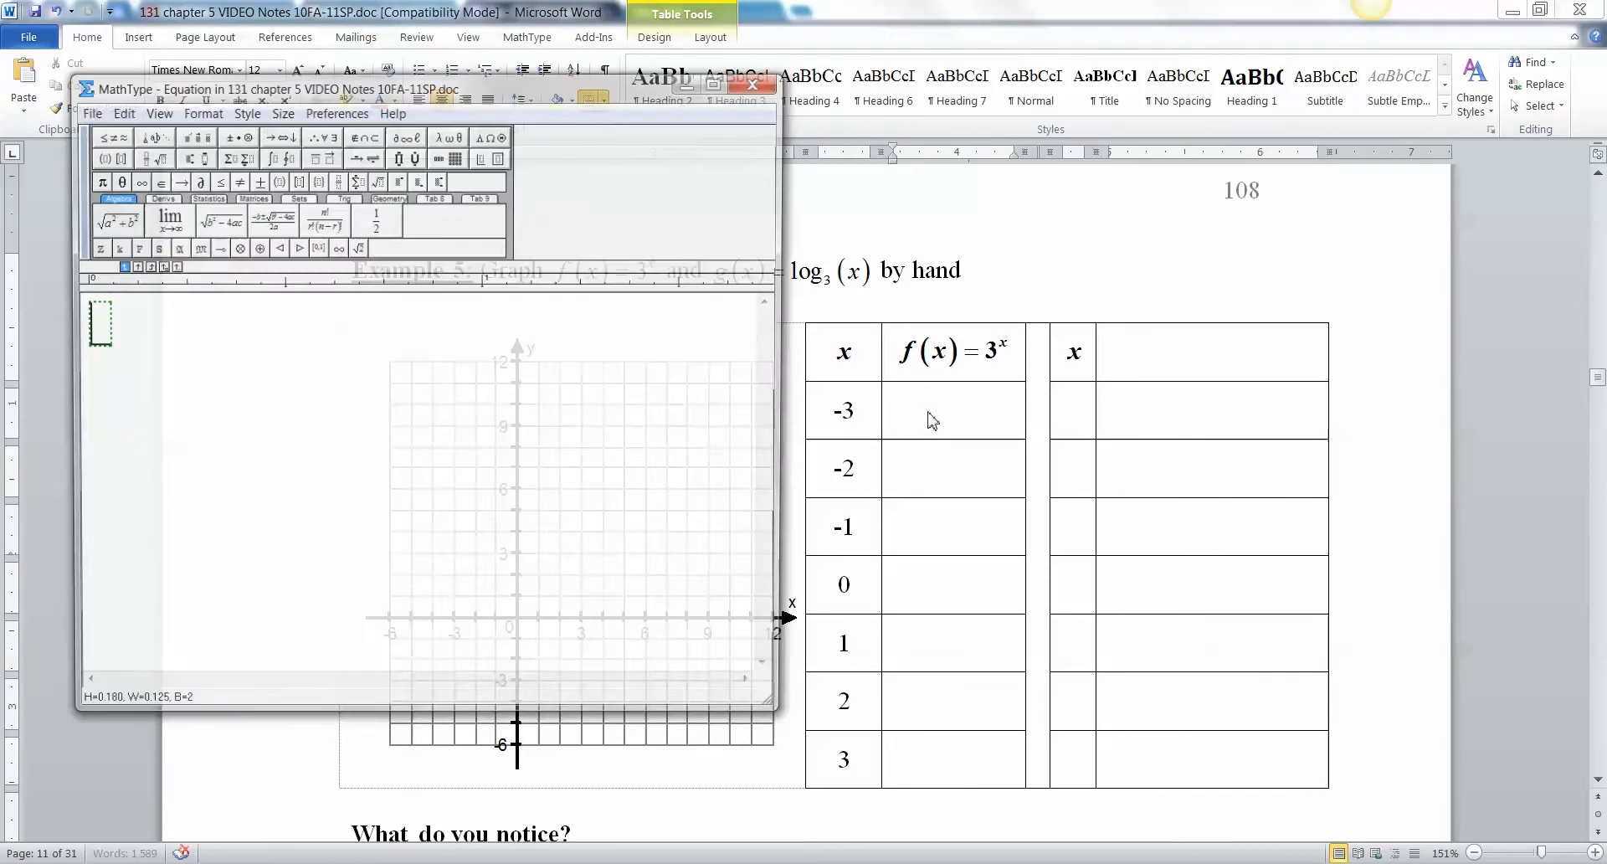
key("ctrl+f")
type("1")
key("Tab")
type("27")
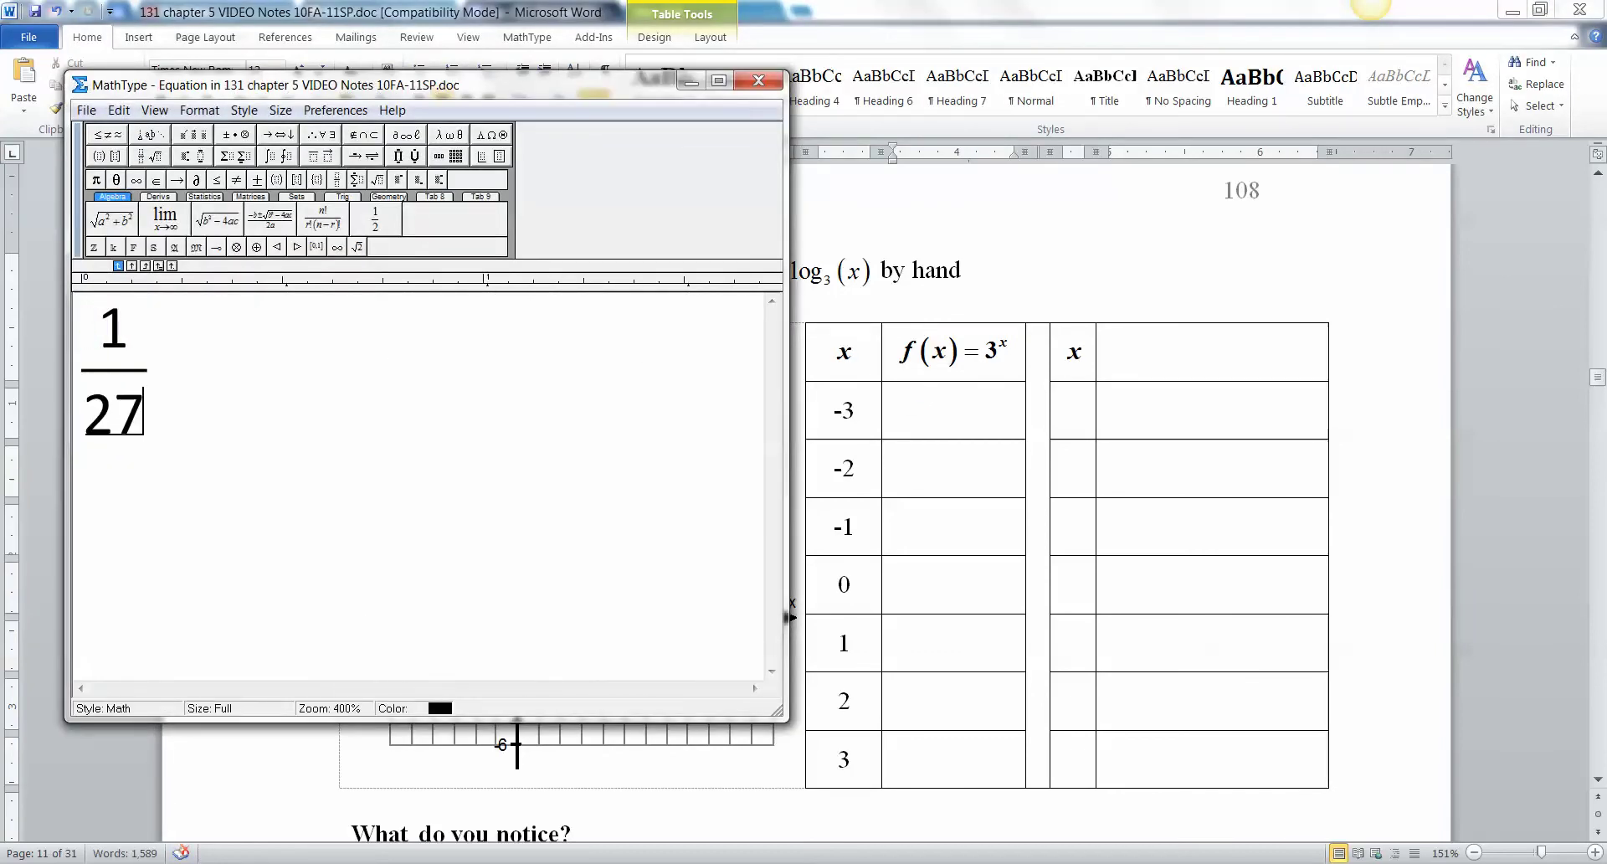
left_click(759, 79)
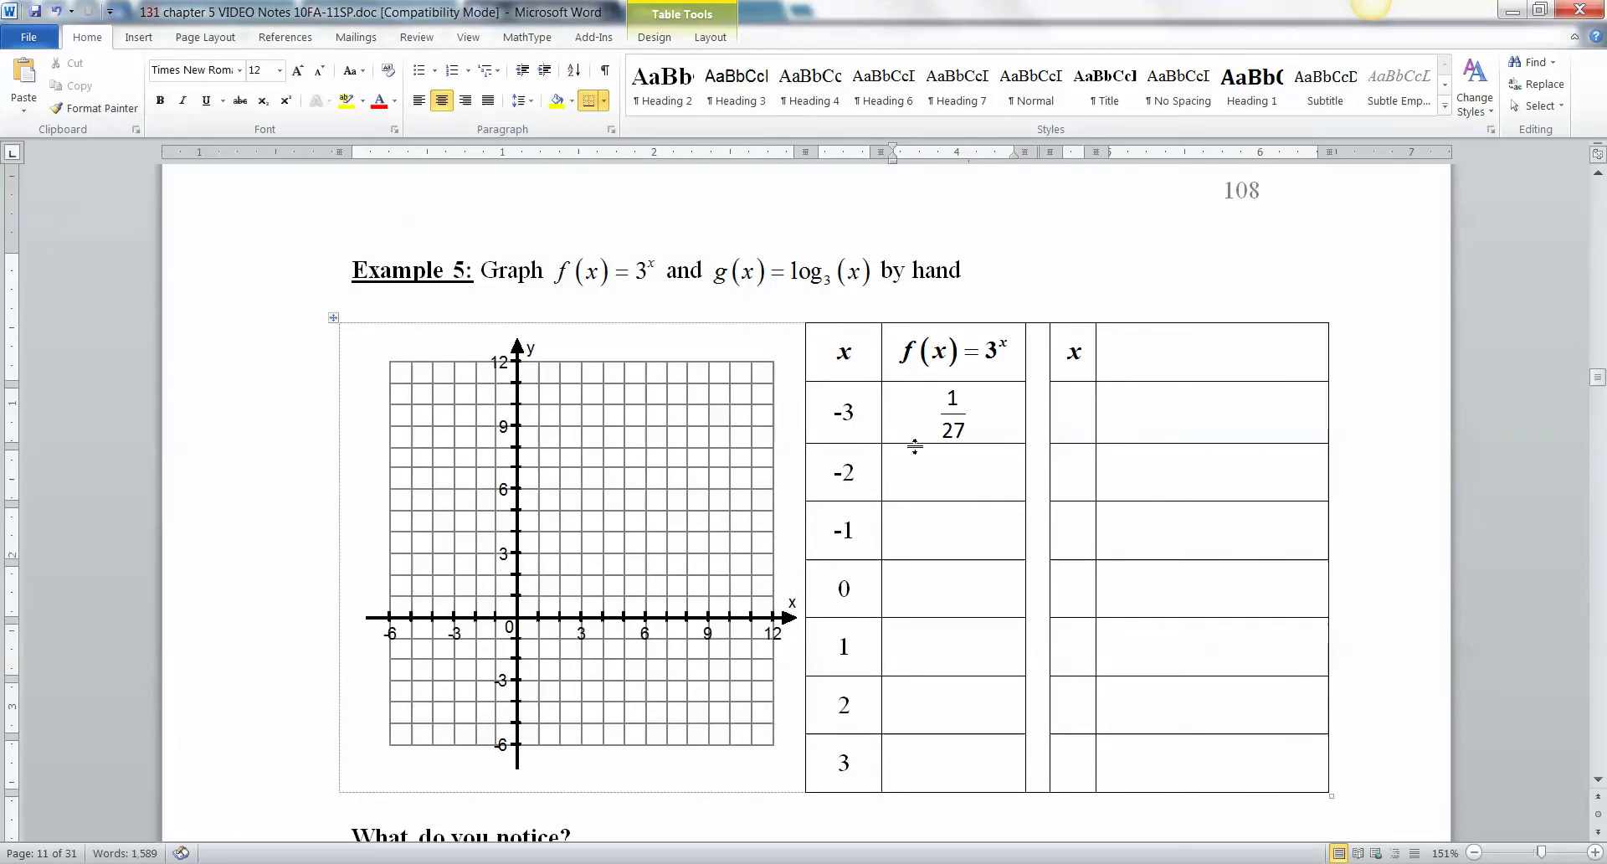
left_click(950, 584)
key("ctrl+v")
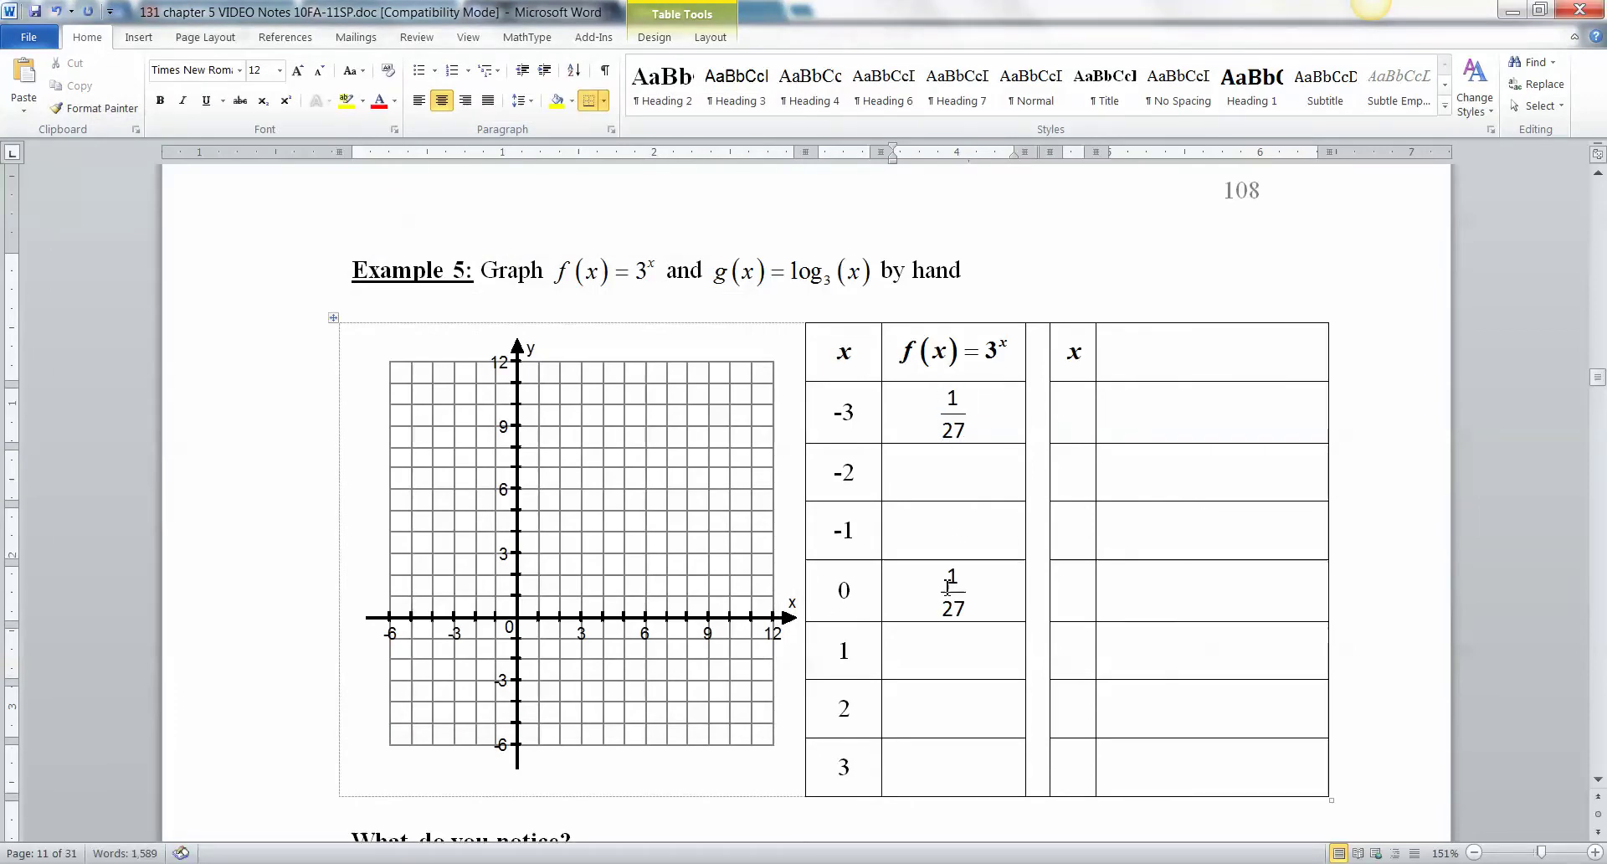
- Switch to the browser's 5.2 Lecture video page
left_click(958, 585)
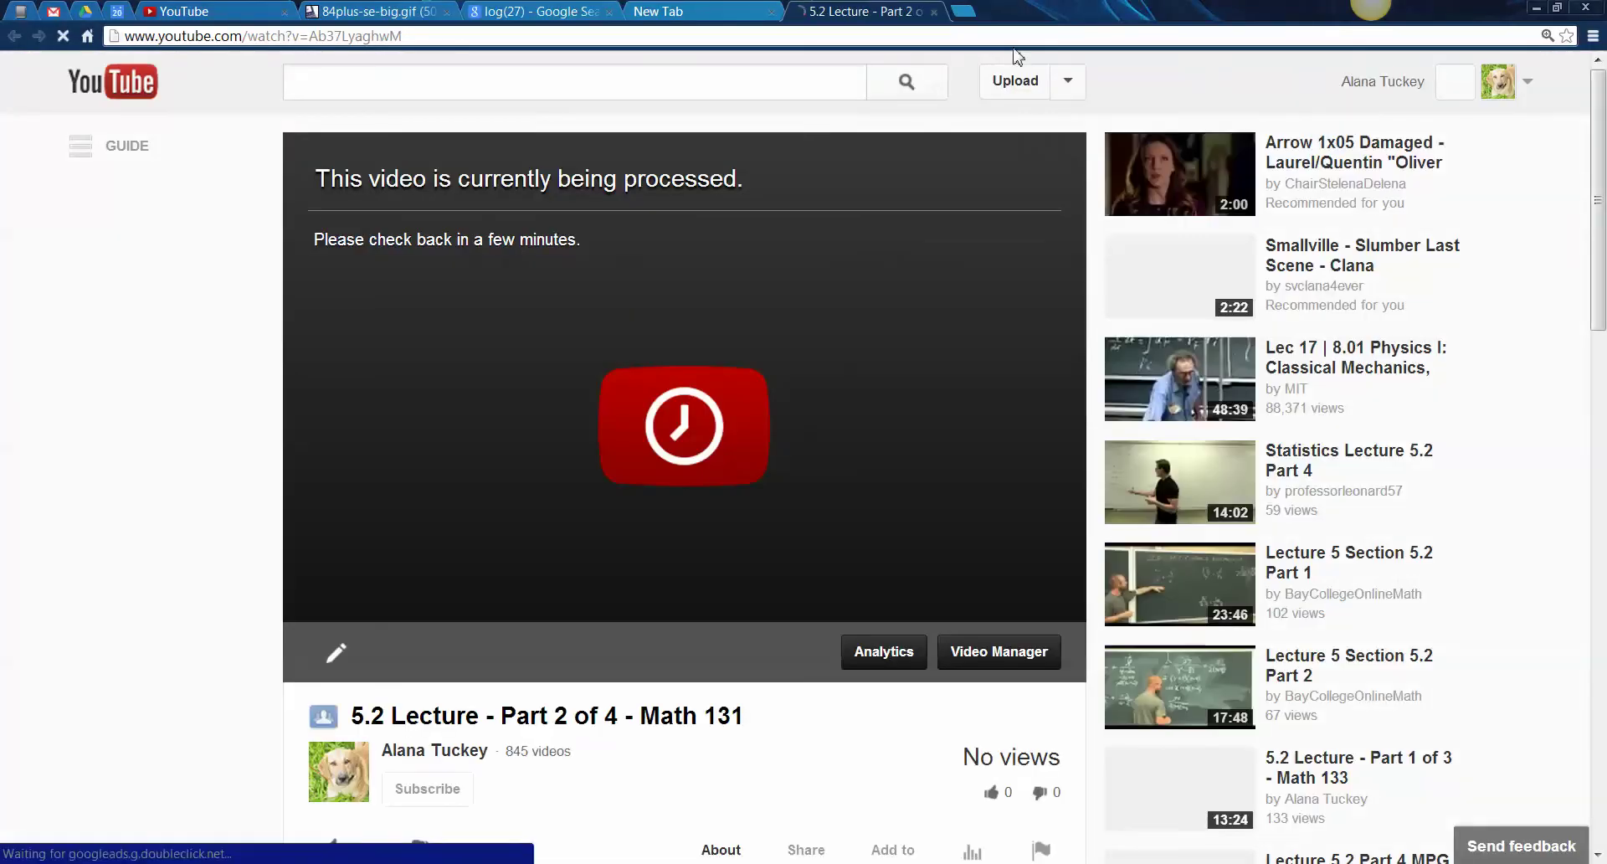
key("ctrl+shift+Tab")
left_click(832, 13)
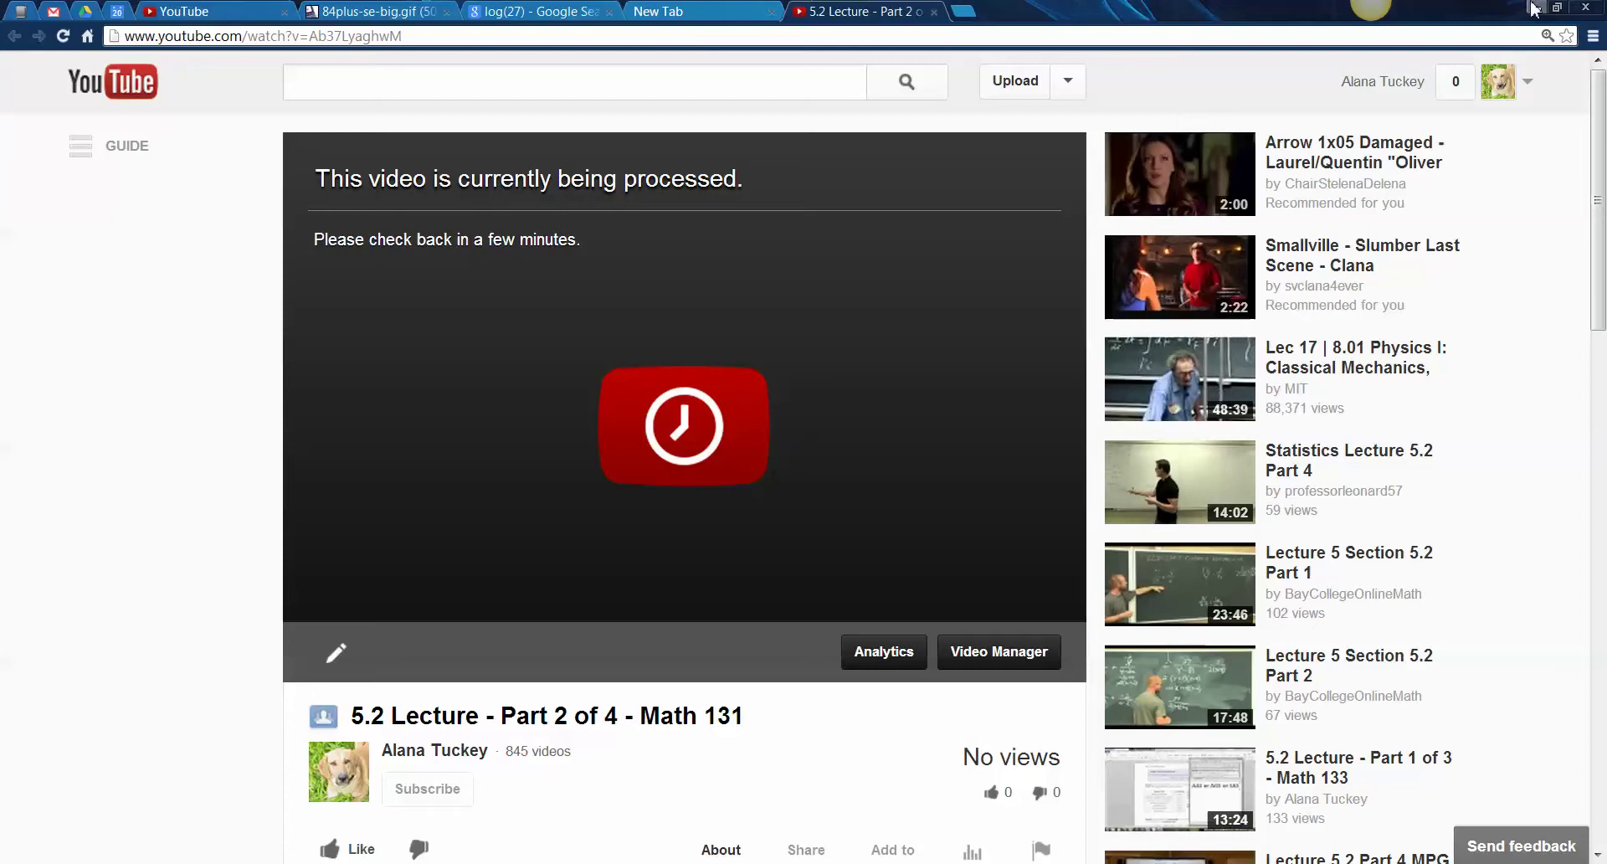
- Back in Word, change the x = 0 f(x) equation to 1
left_click(1531, 9)
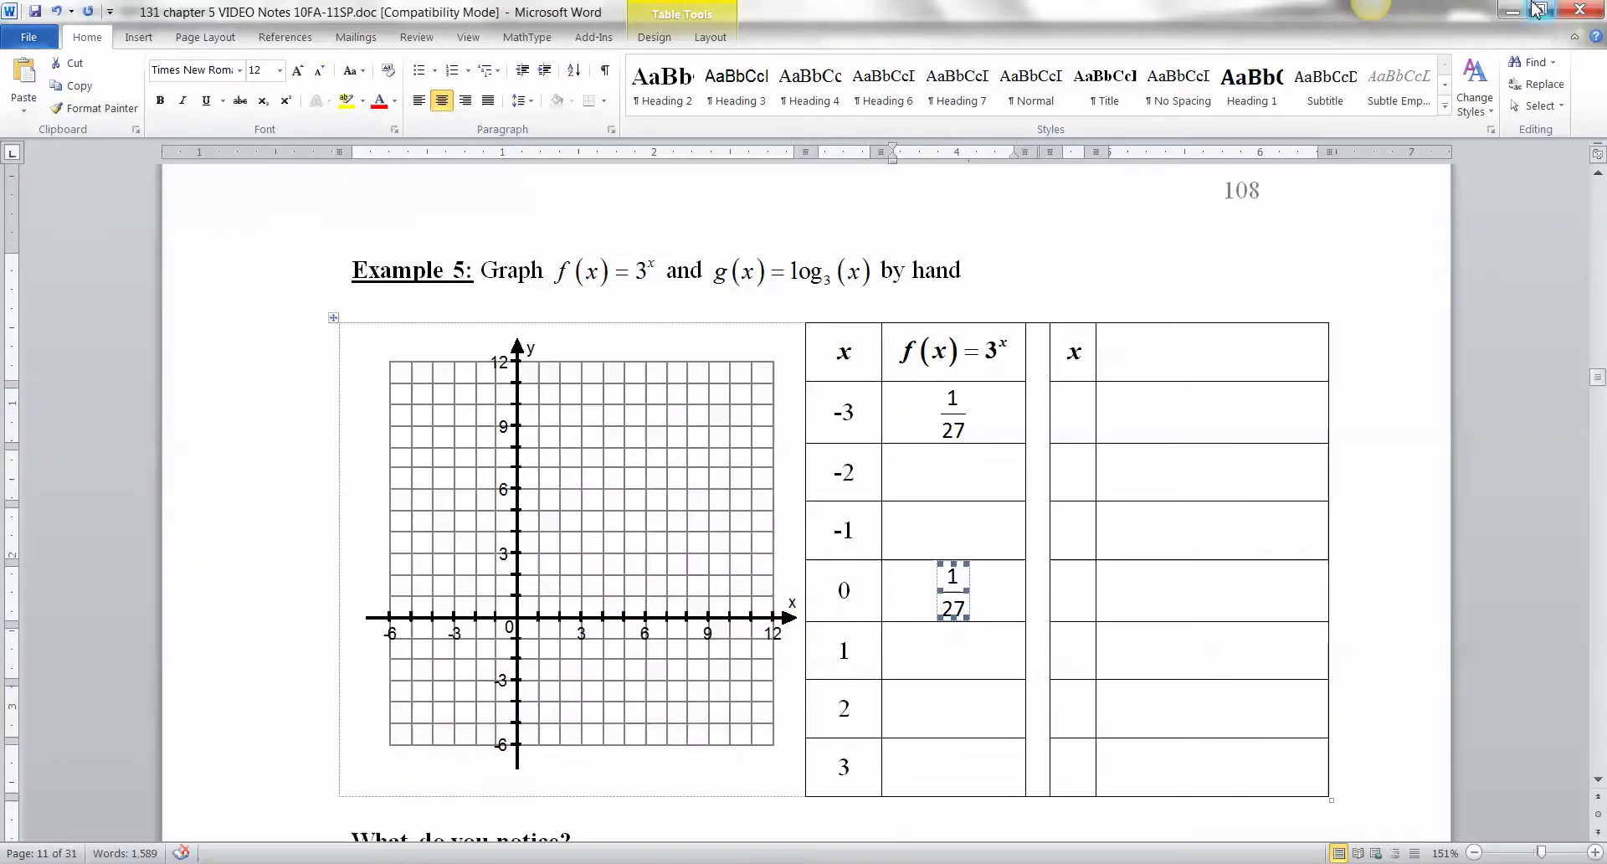
left_click(968, 601)
double_click(967, 601)
key("ctrl+a")
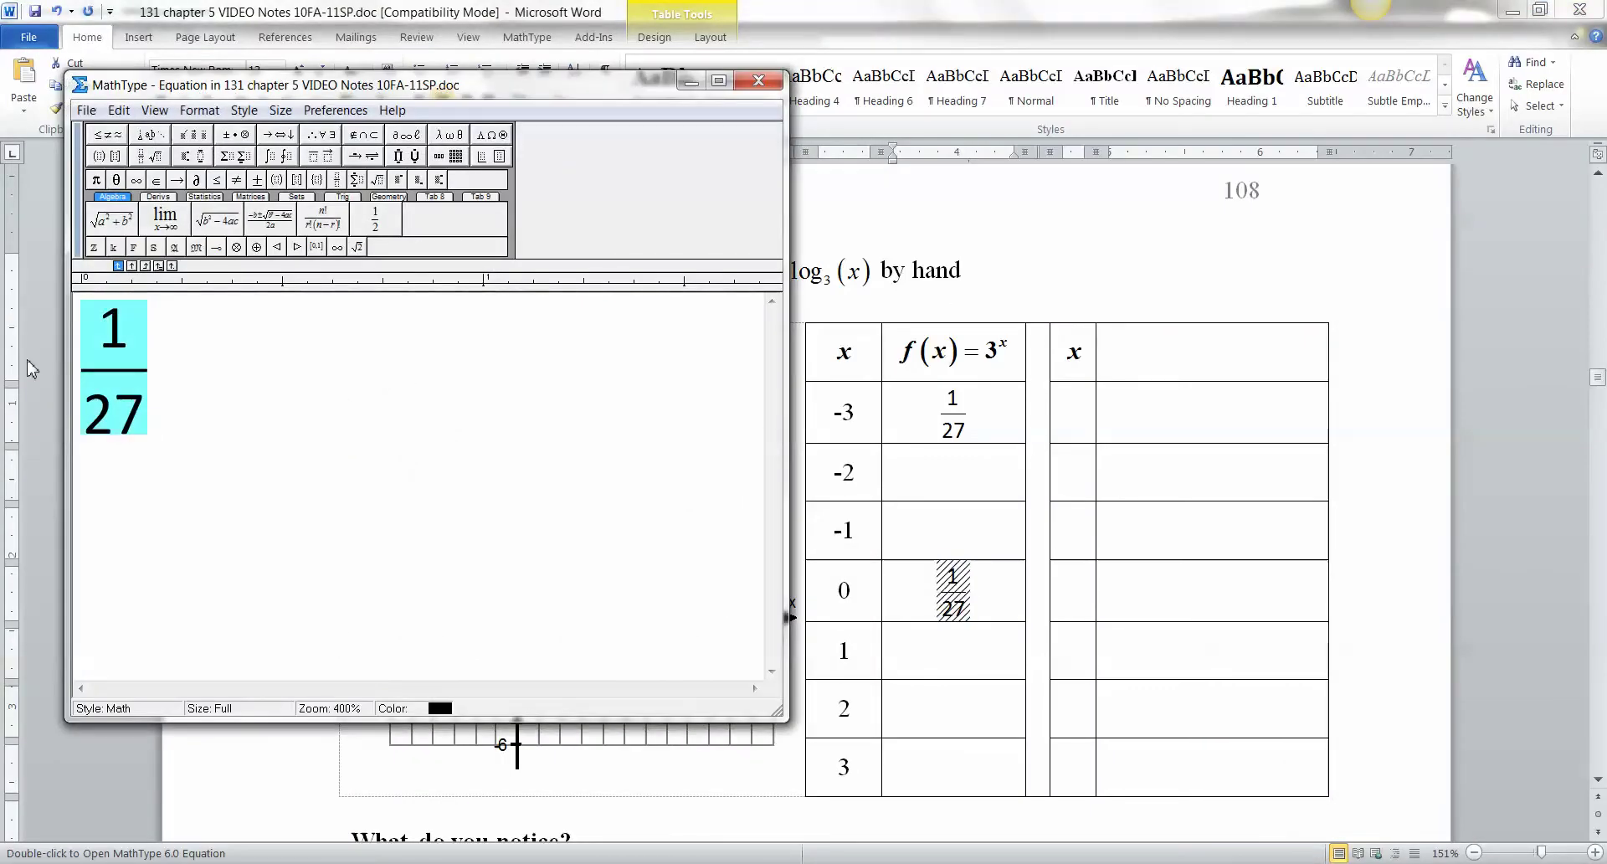
type("1")
left_click(758, 79)
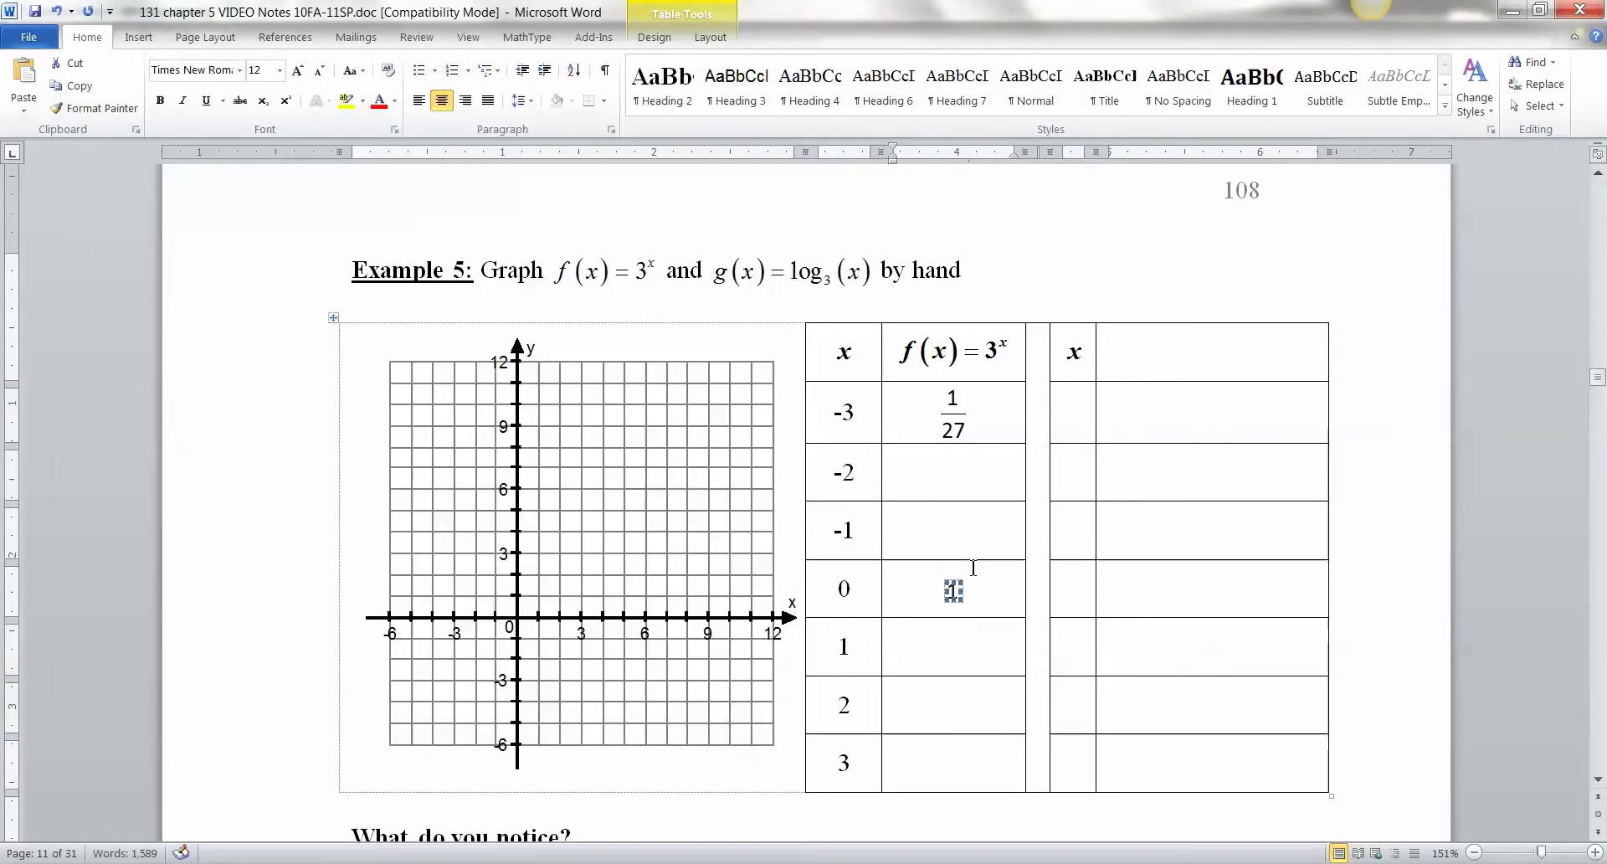
- Copy that equation into the x = 1 cell and edit it to 3
key("ctrl+c")
left_click(976, 629)
key("ctrl+v")
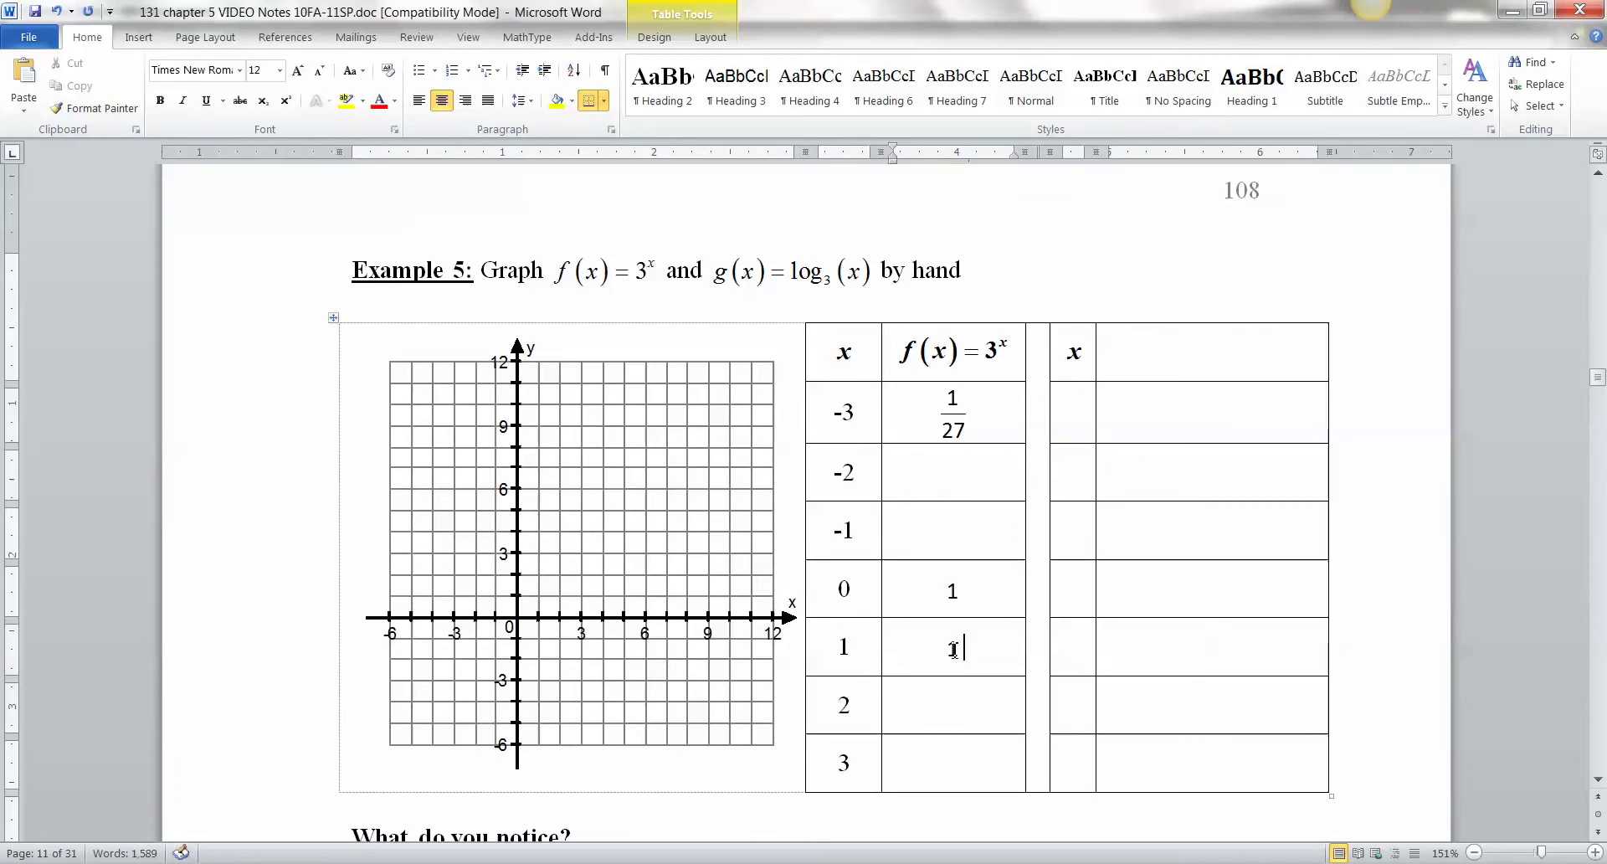
double_click(953, 648)
key("BackSpace")
type("3")
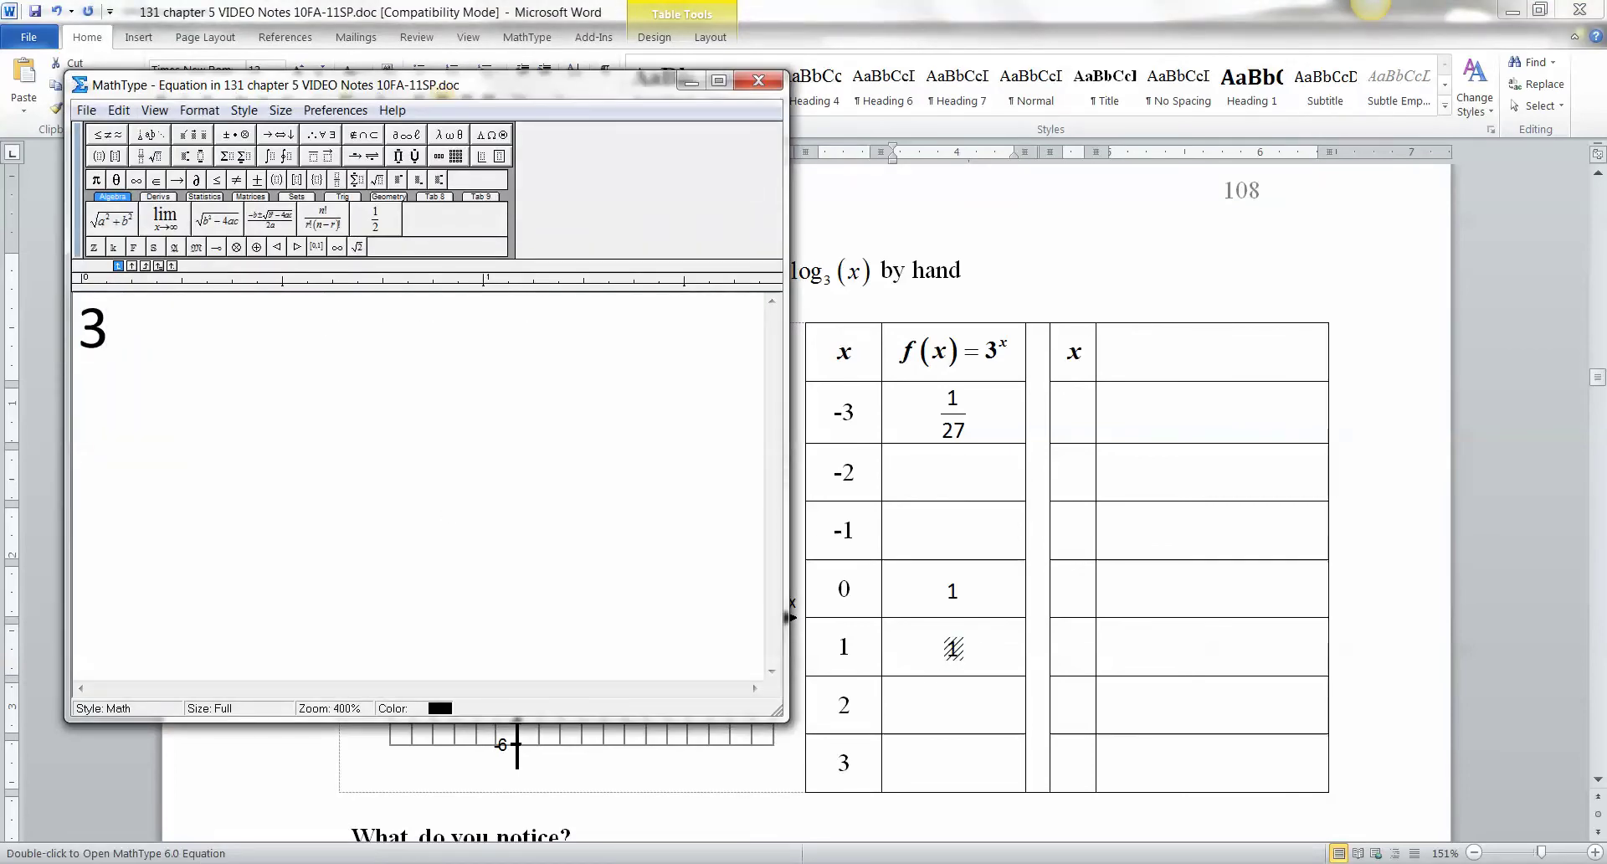
left_click(758, 80)
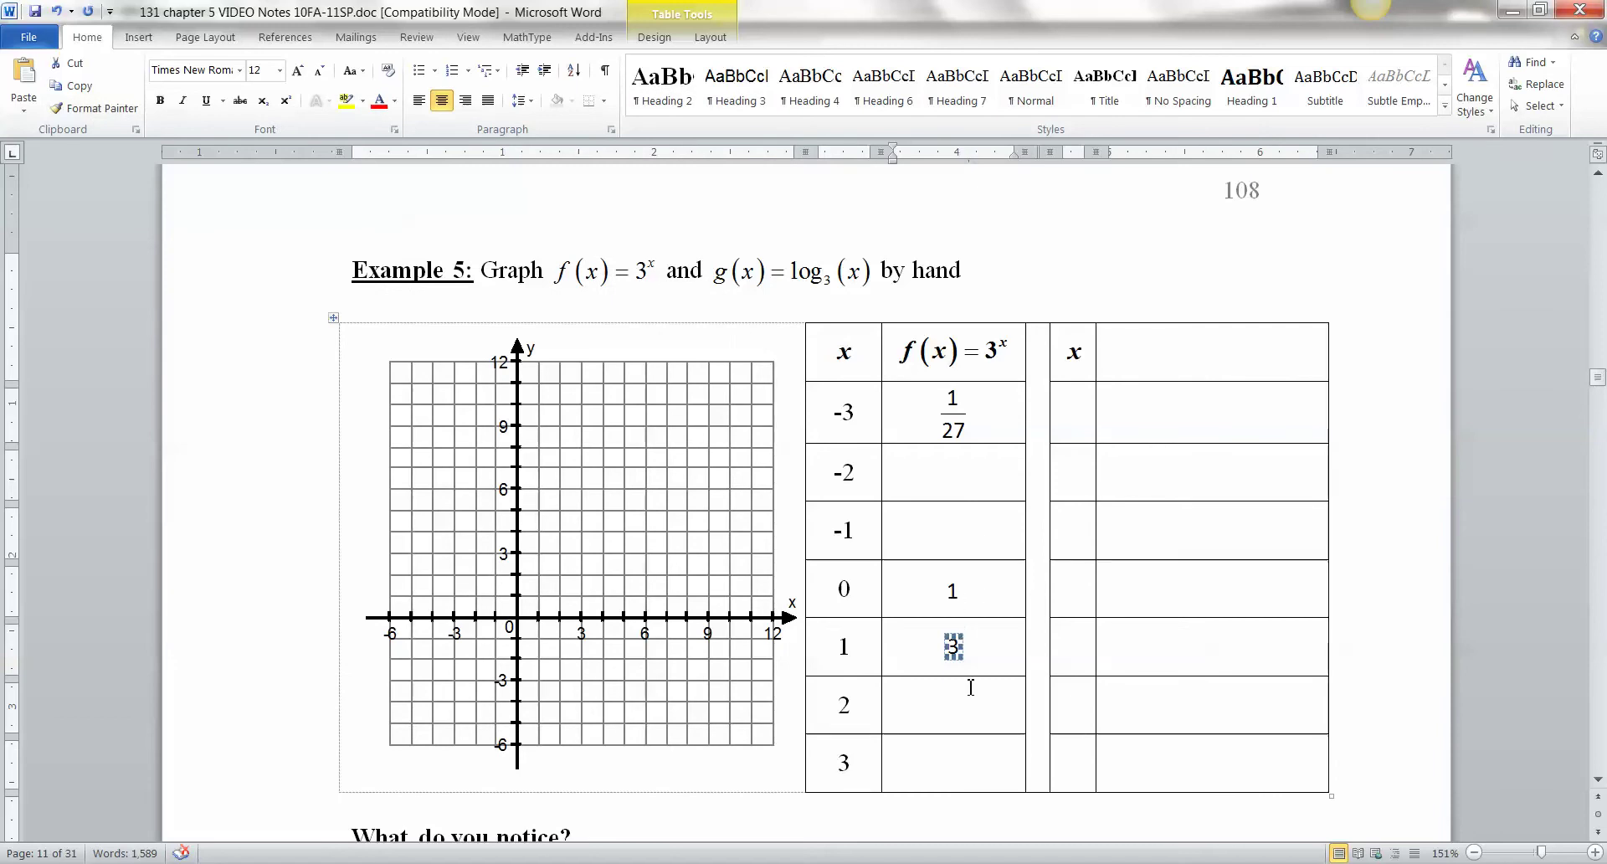
- Copy and edit the equation into the x = 2 and x = 3 cells as 9 and 27
key("ctrl+c")
left_click(977, 694)
key("ctrl+v")
double_click(954, 704)
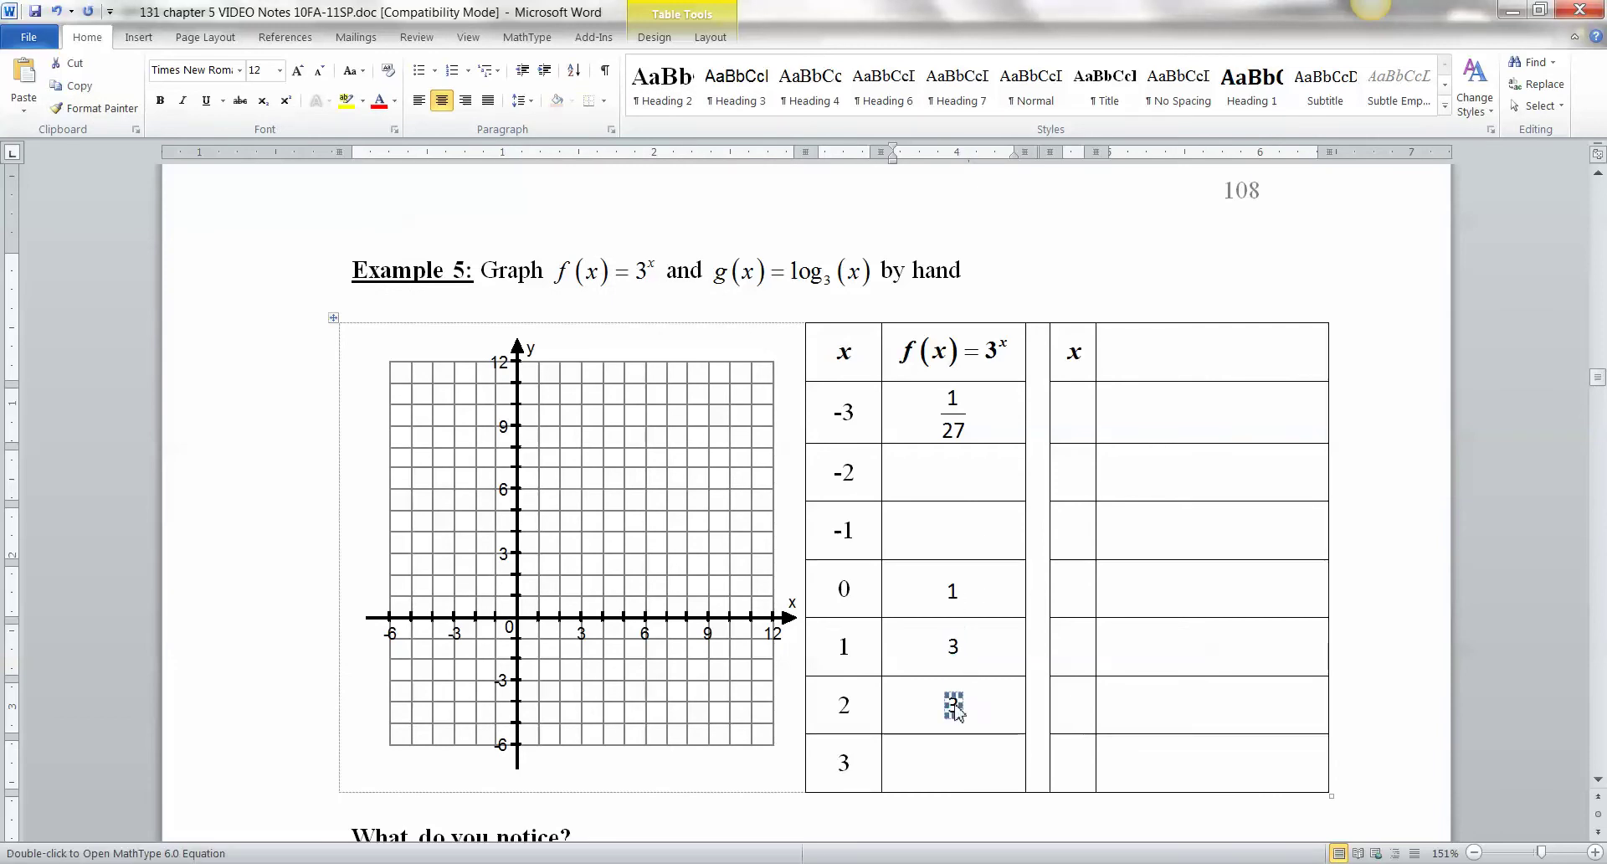
key("BackSpace")
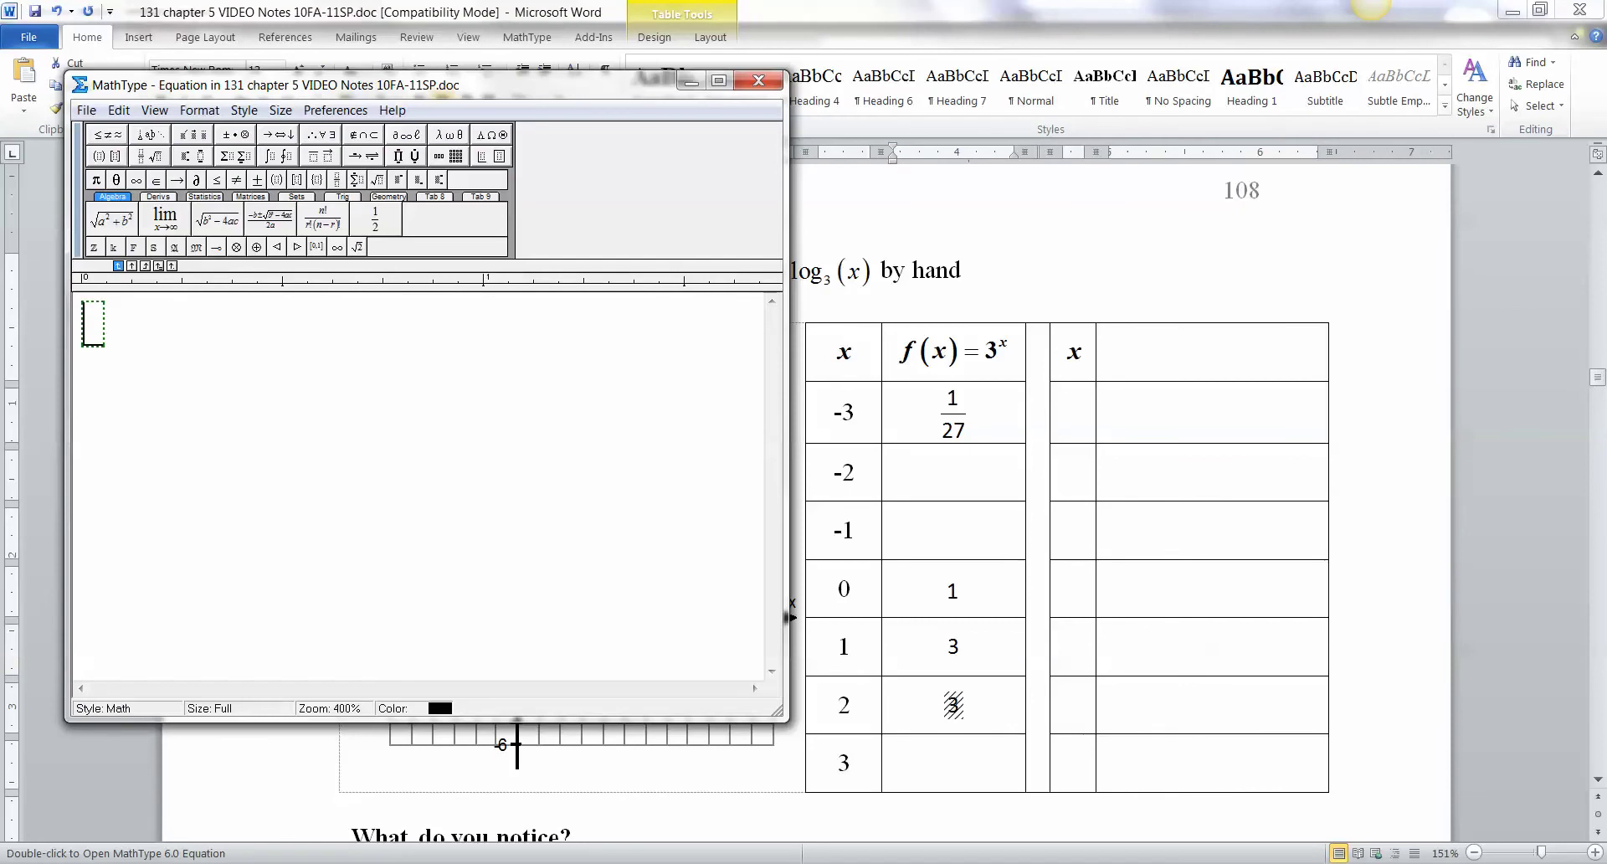
type("9")
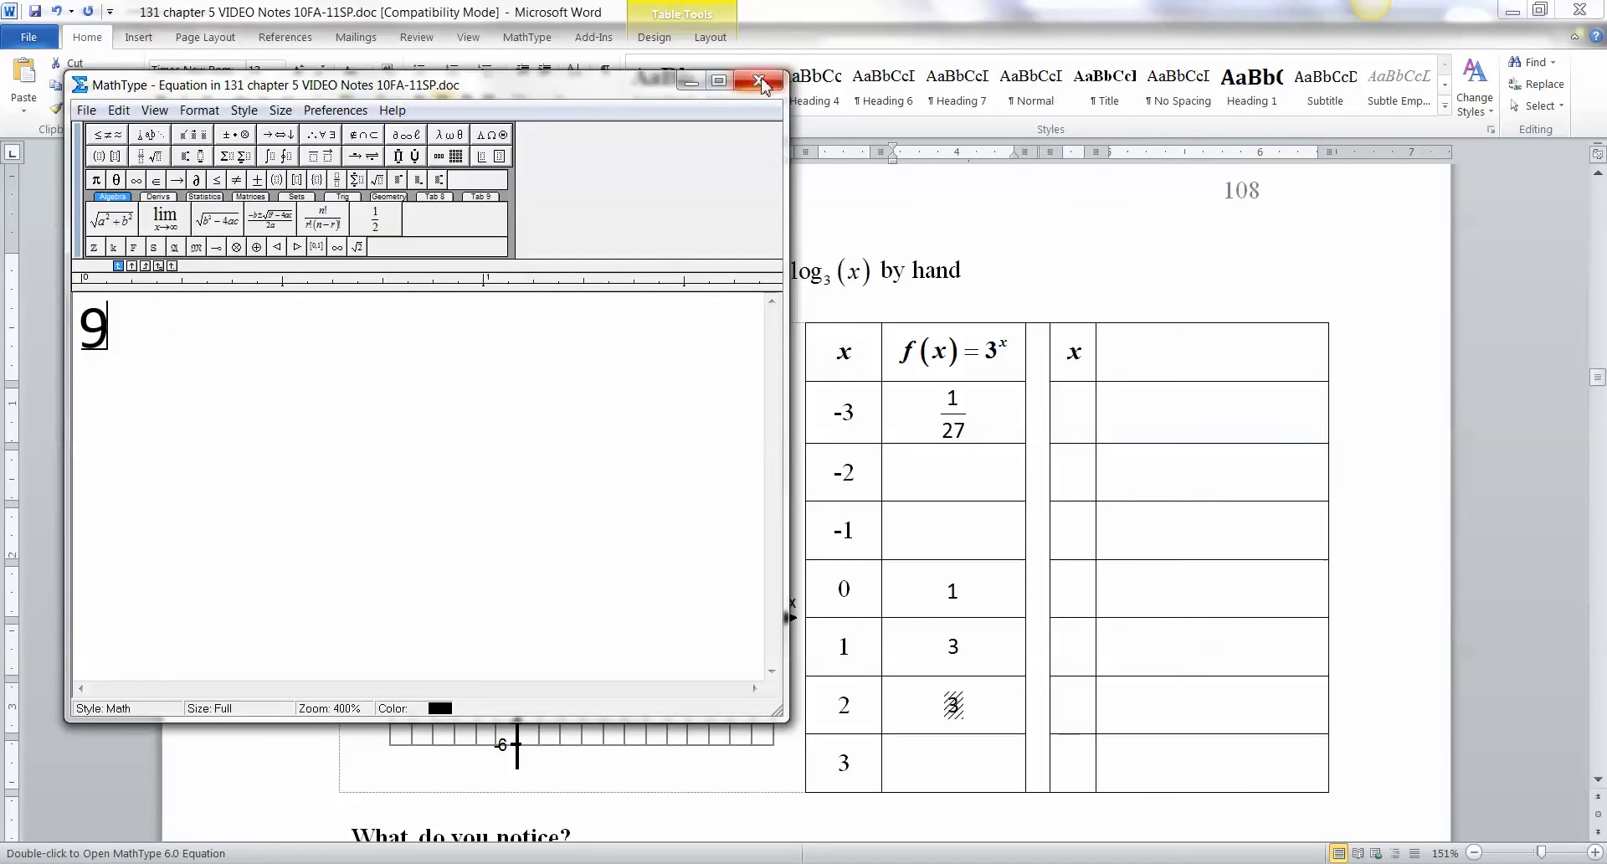
left_click(758, 80)
key("ctrl+c")
left_click(954, 761)
key("ctrl+v")
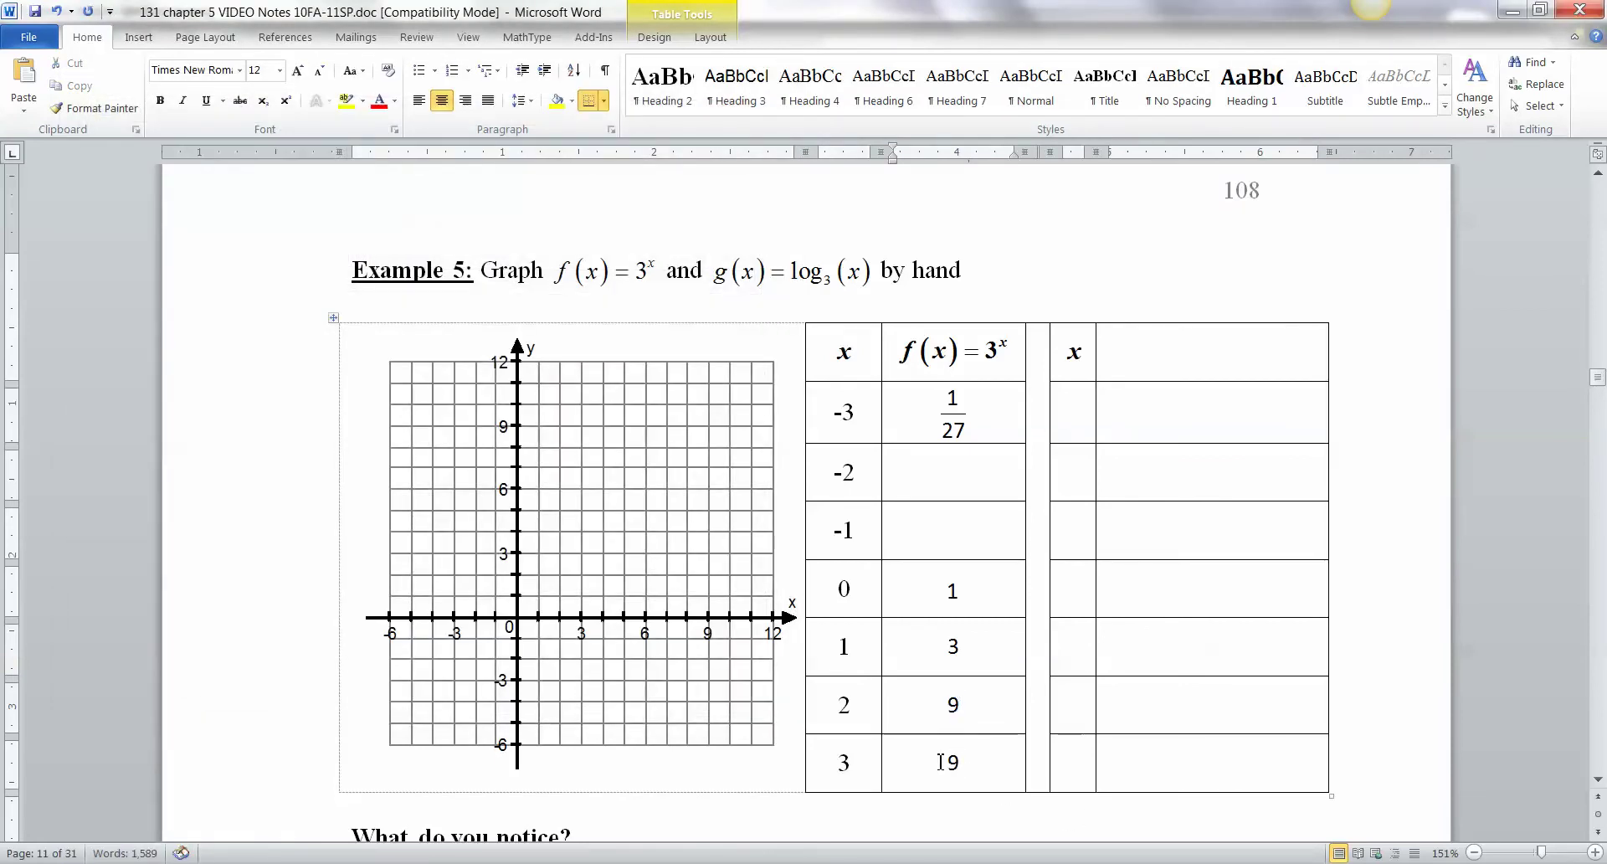
double_click(962, 762)
left_click_drag(117, 330, 28, 343)
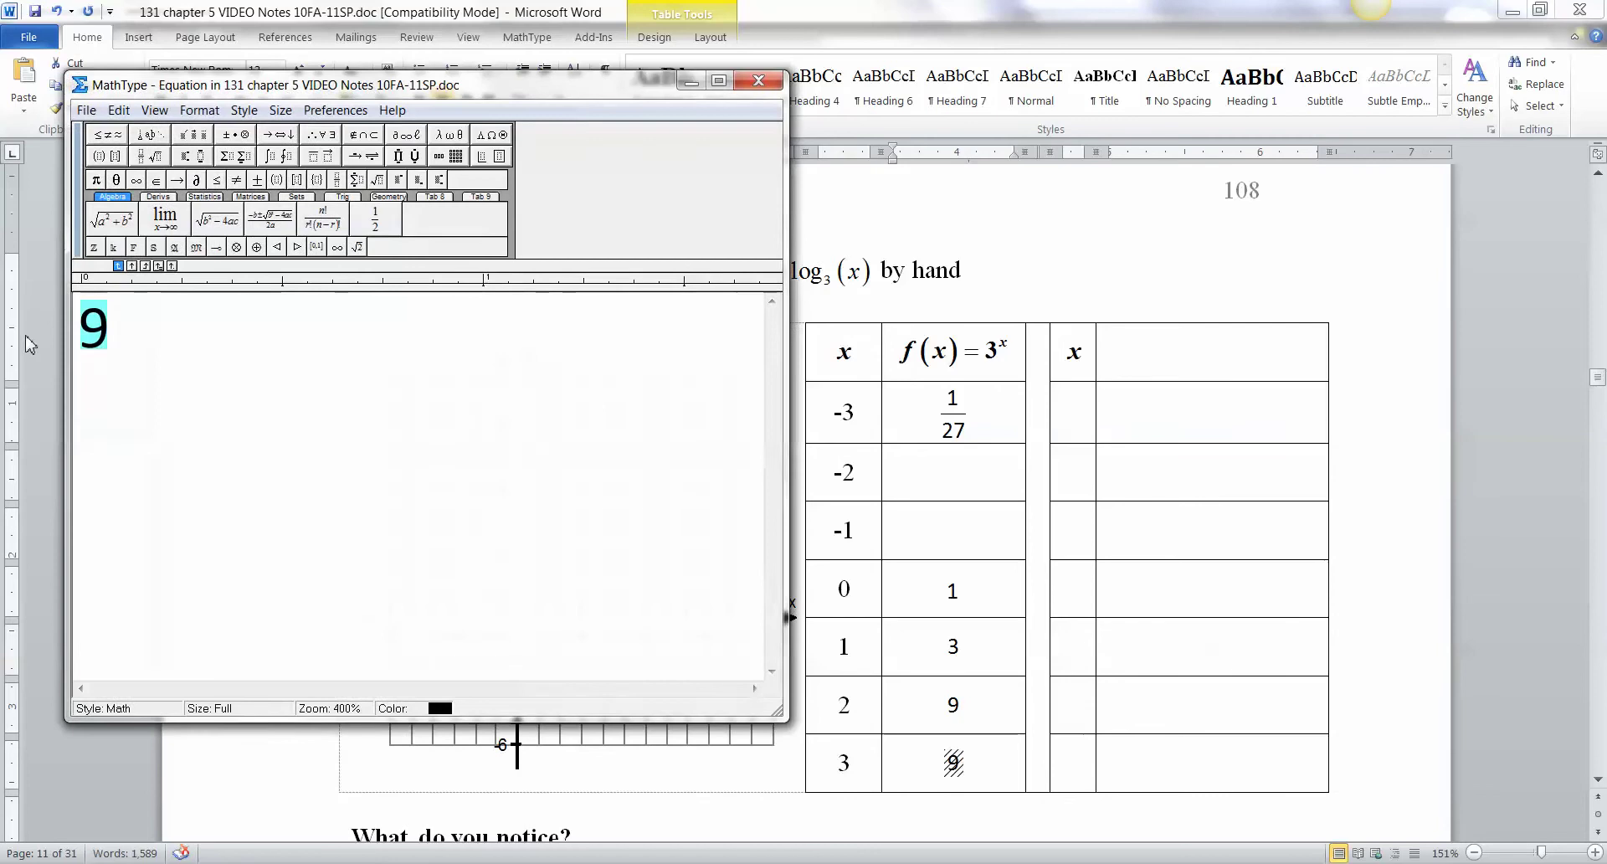
type("27")
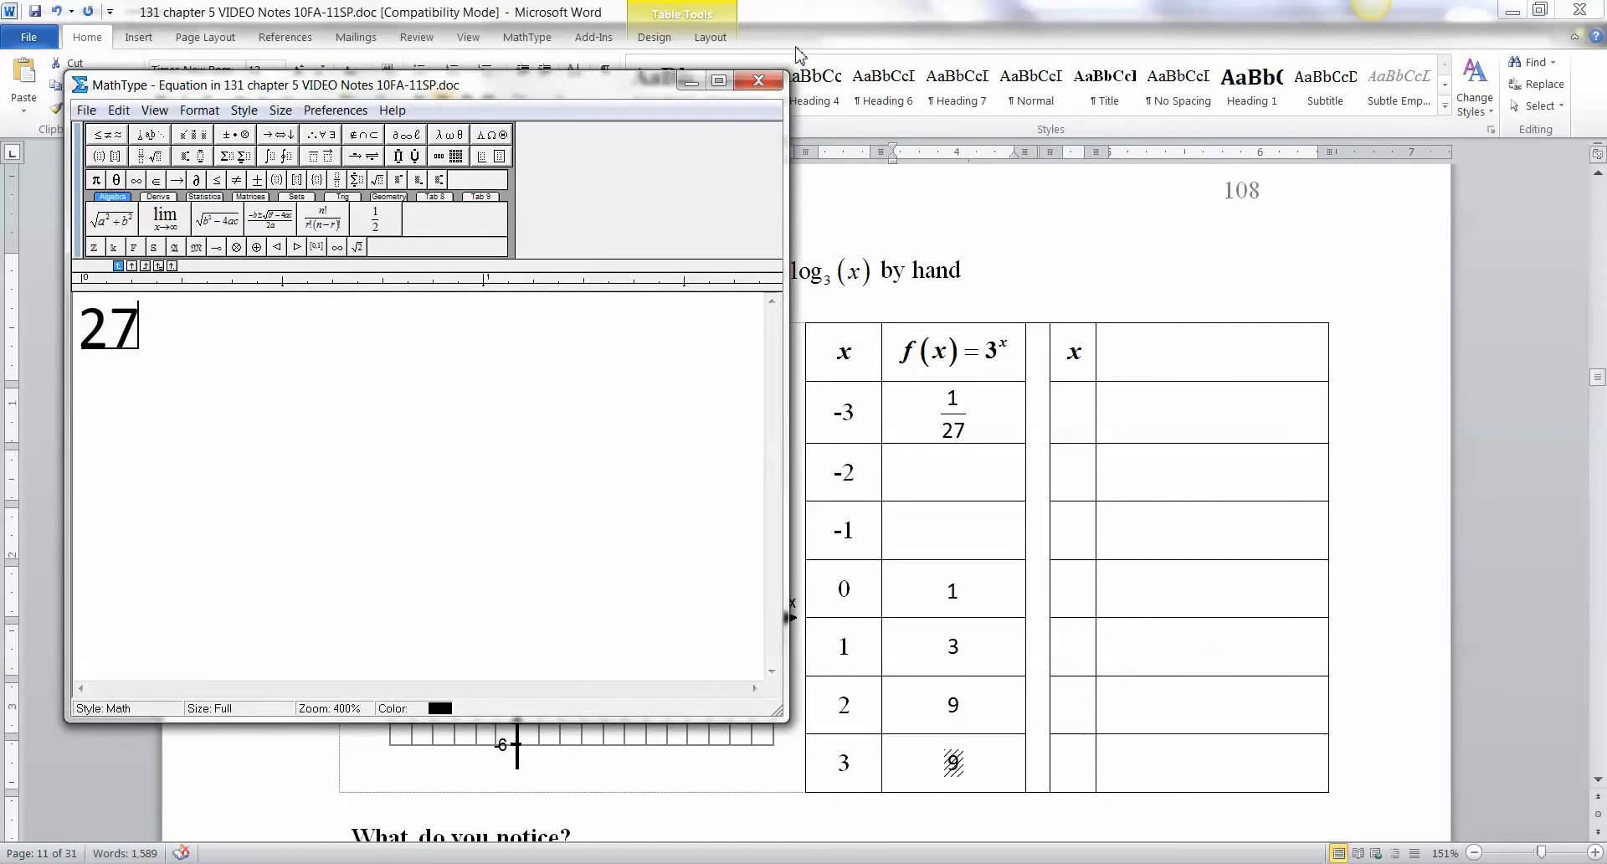
left_click(761, 83)
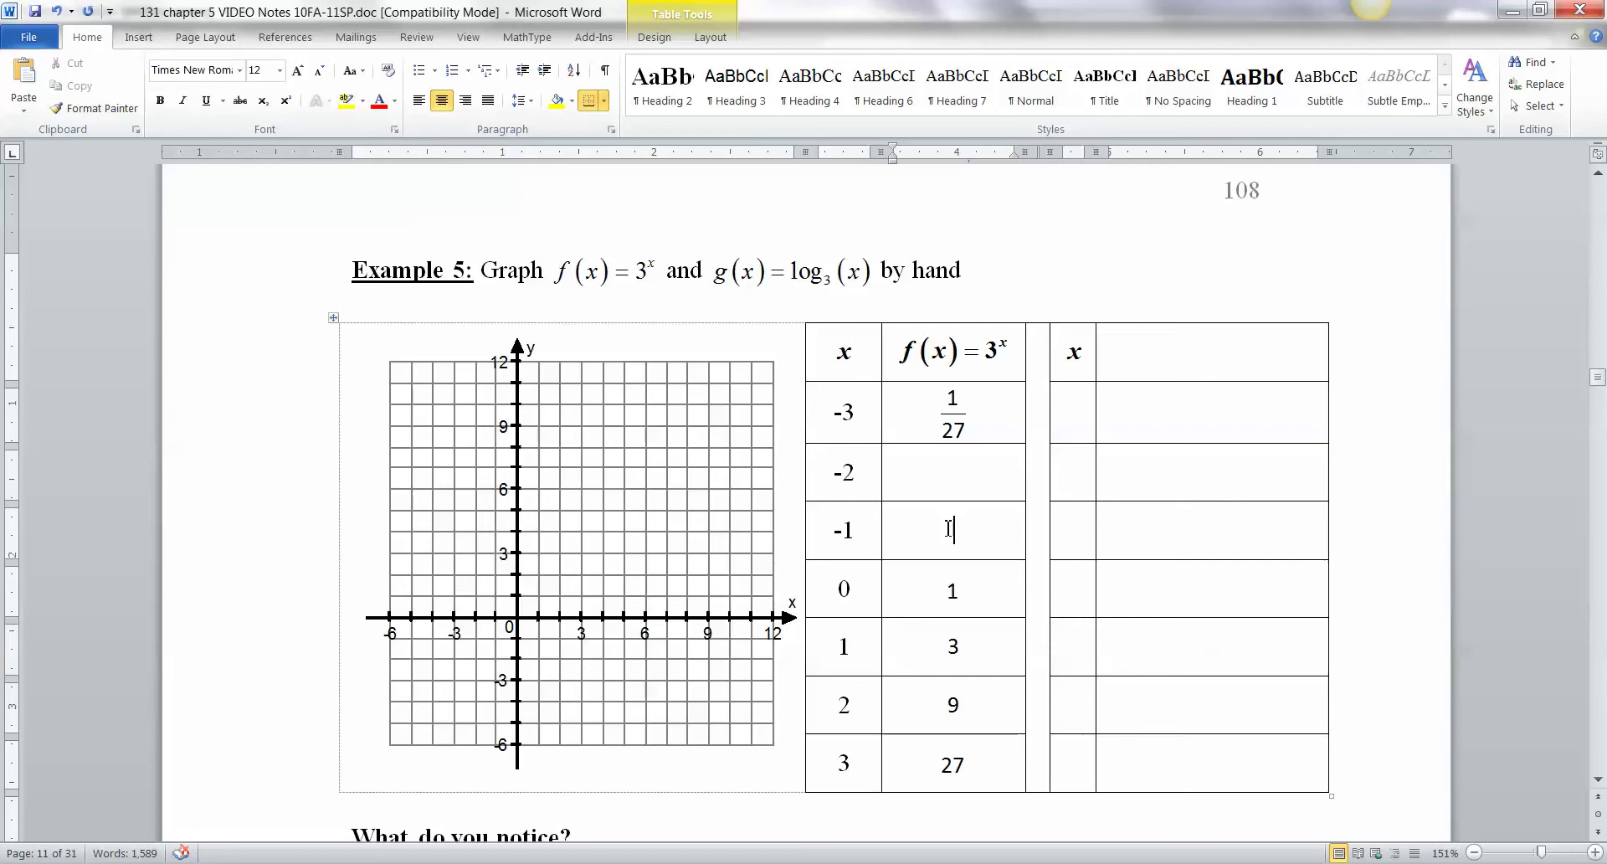
- Insert the fractions 1/3 and 1/9 in the x = -1 and x = -2 f(x) cells
key("ctrl+f")
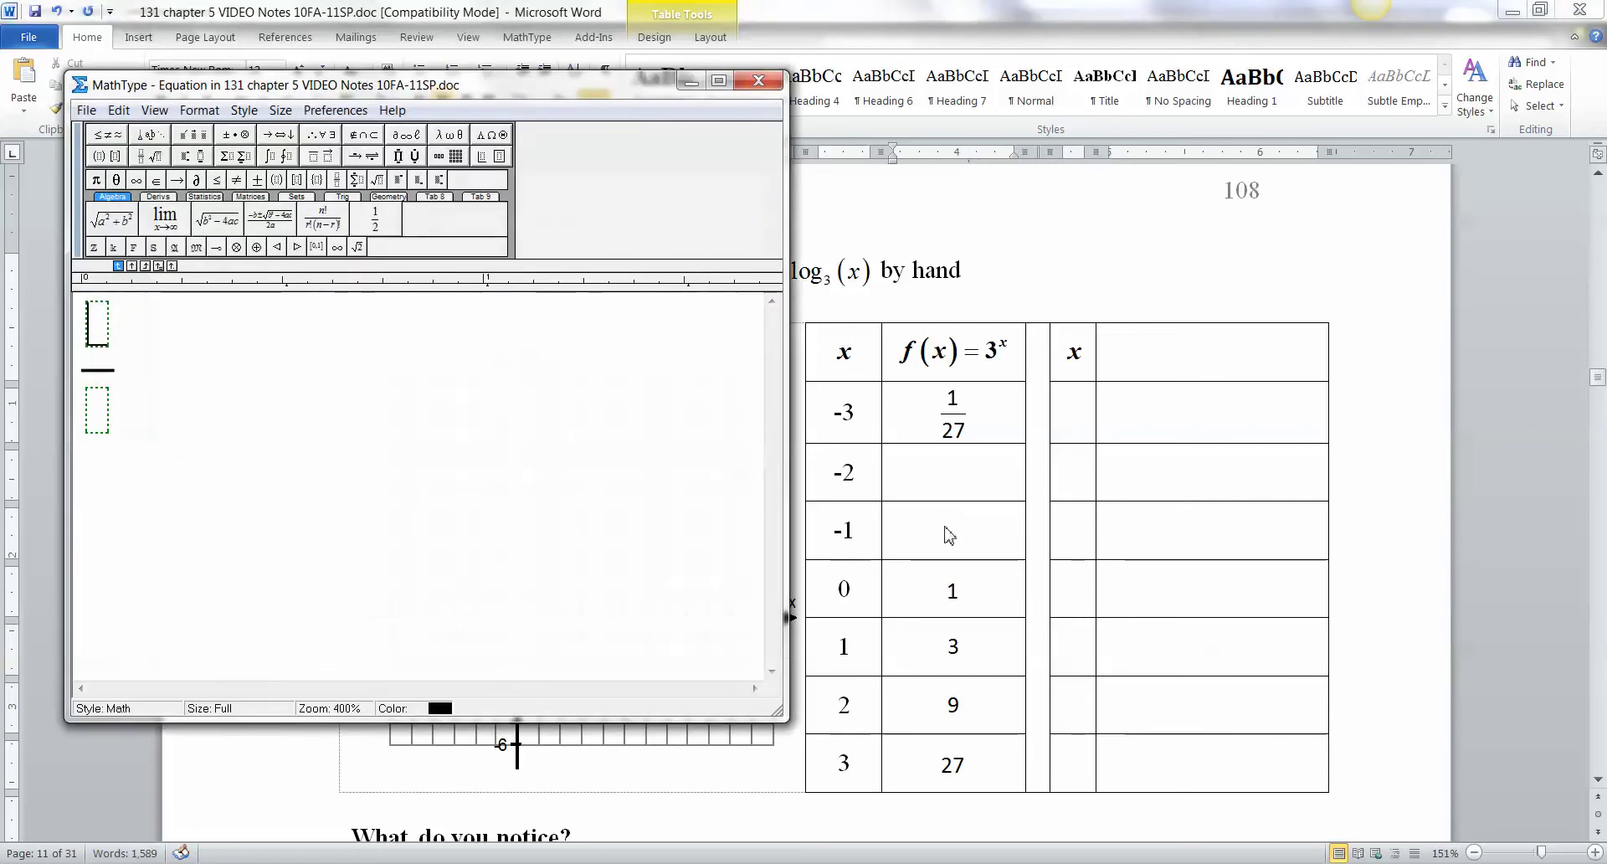
type("1")
key("Tab")
type("3")
key("ctrl+F4")
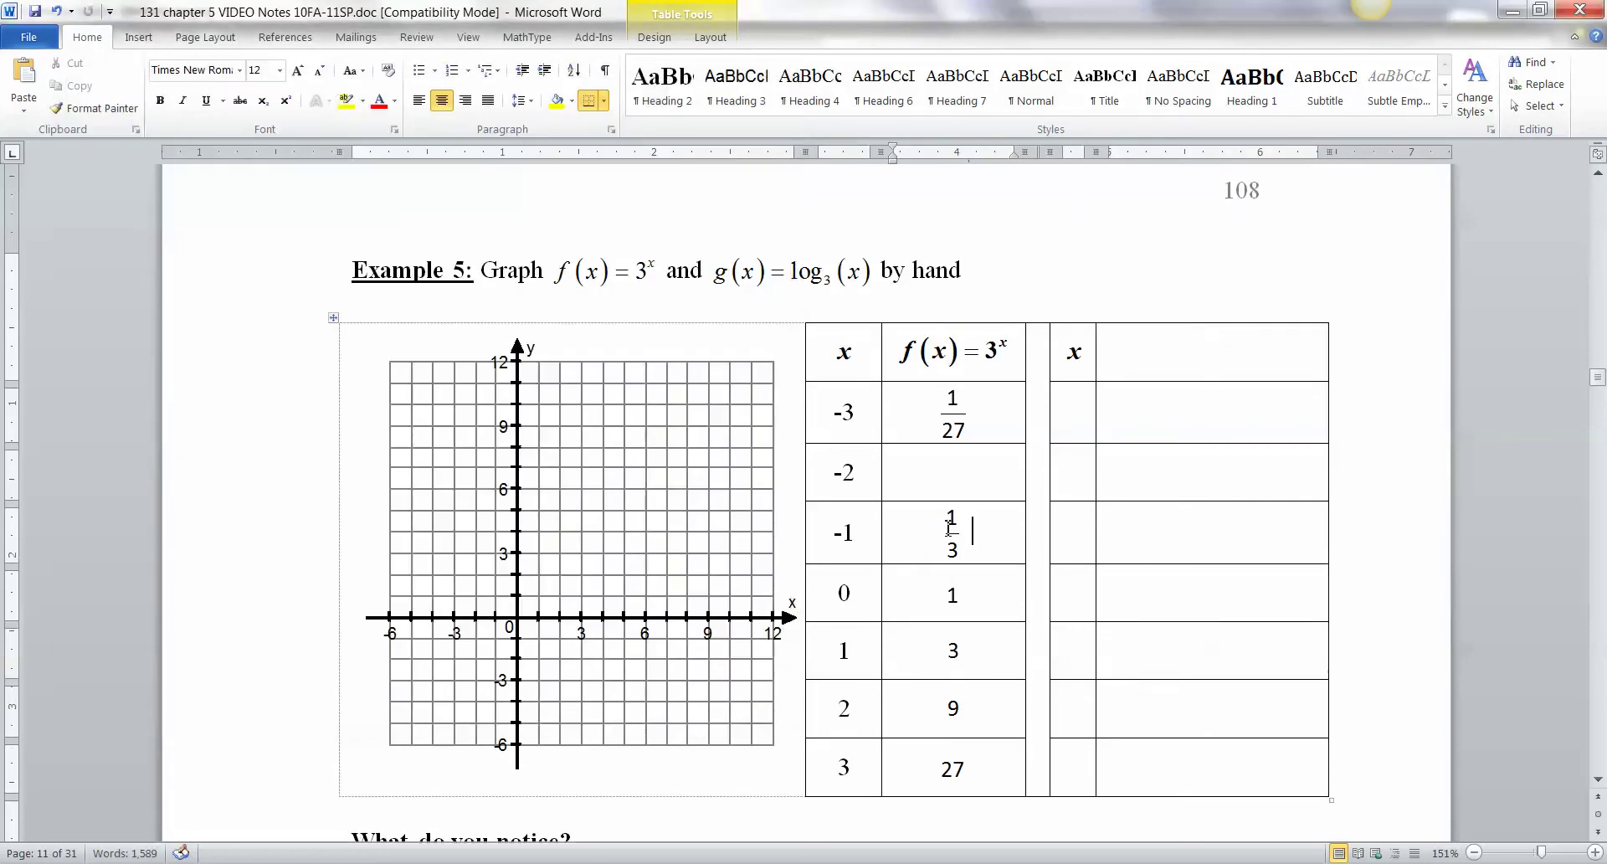
left_click(983, 475)
key("ctrl+alt+q")
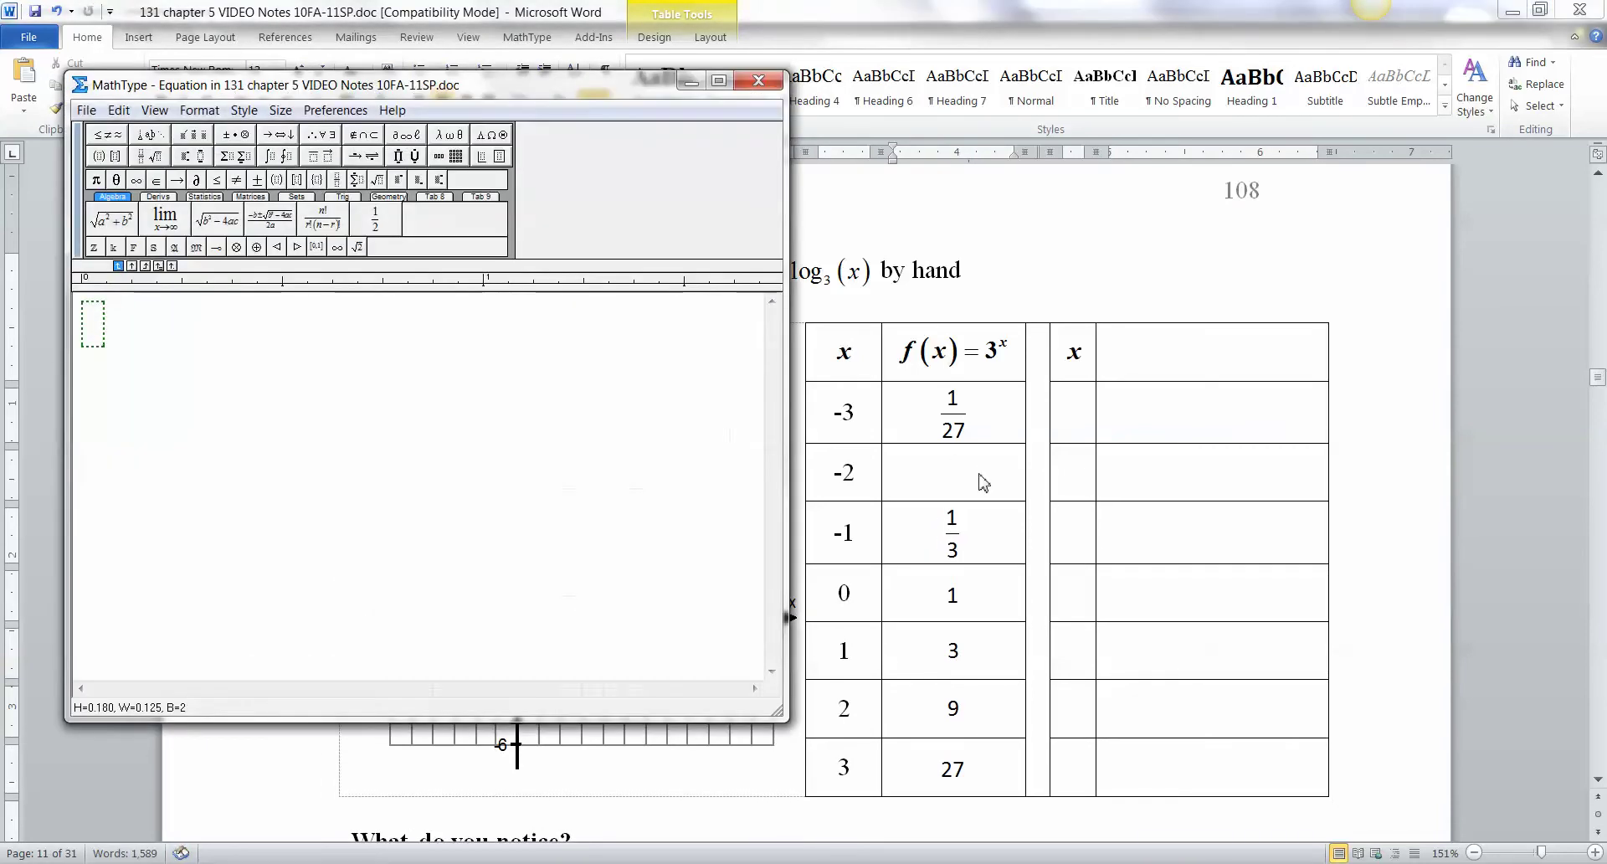
key("ctrl+f")
type("1")
key("Tab")
type("9")
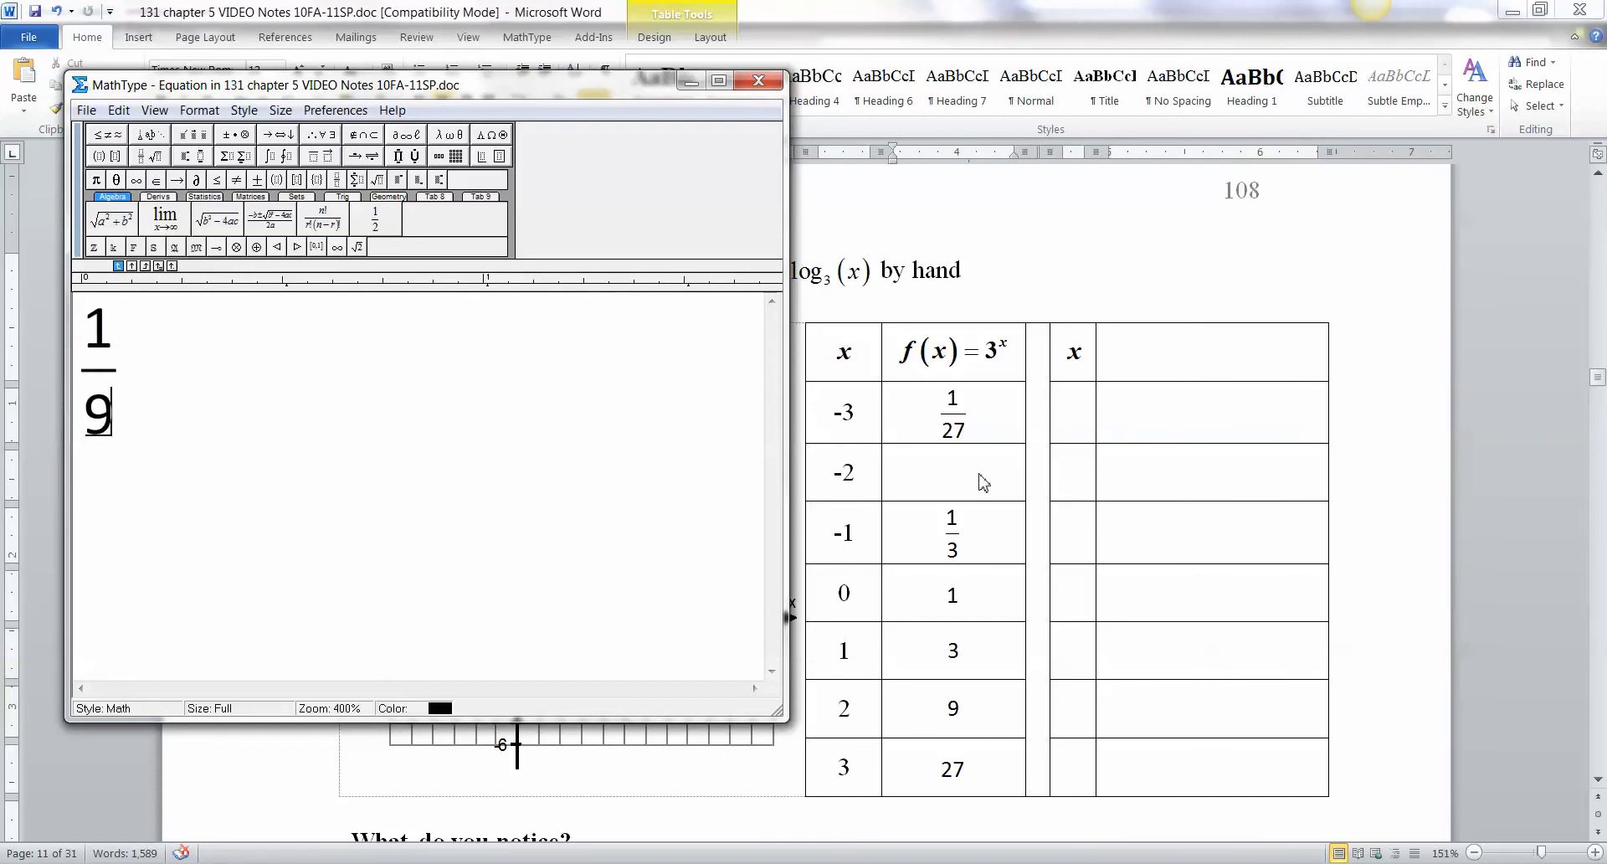
left_click(773, 78)
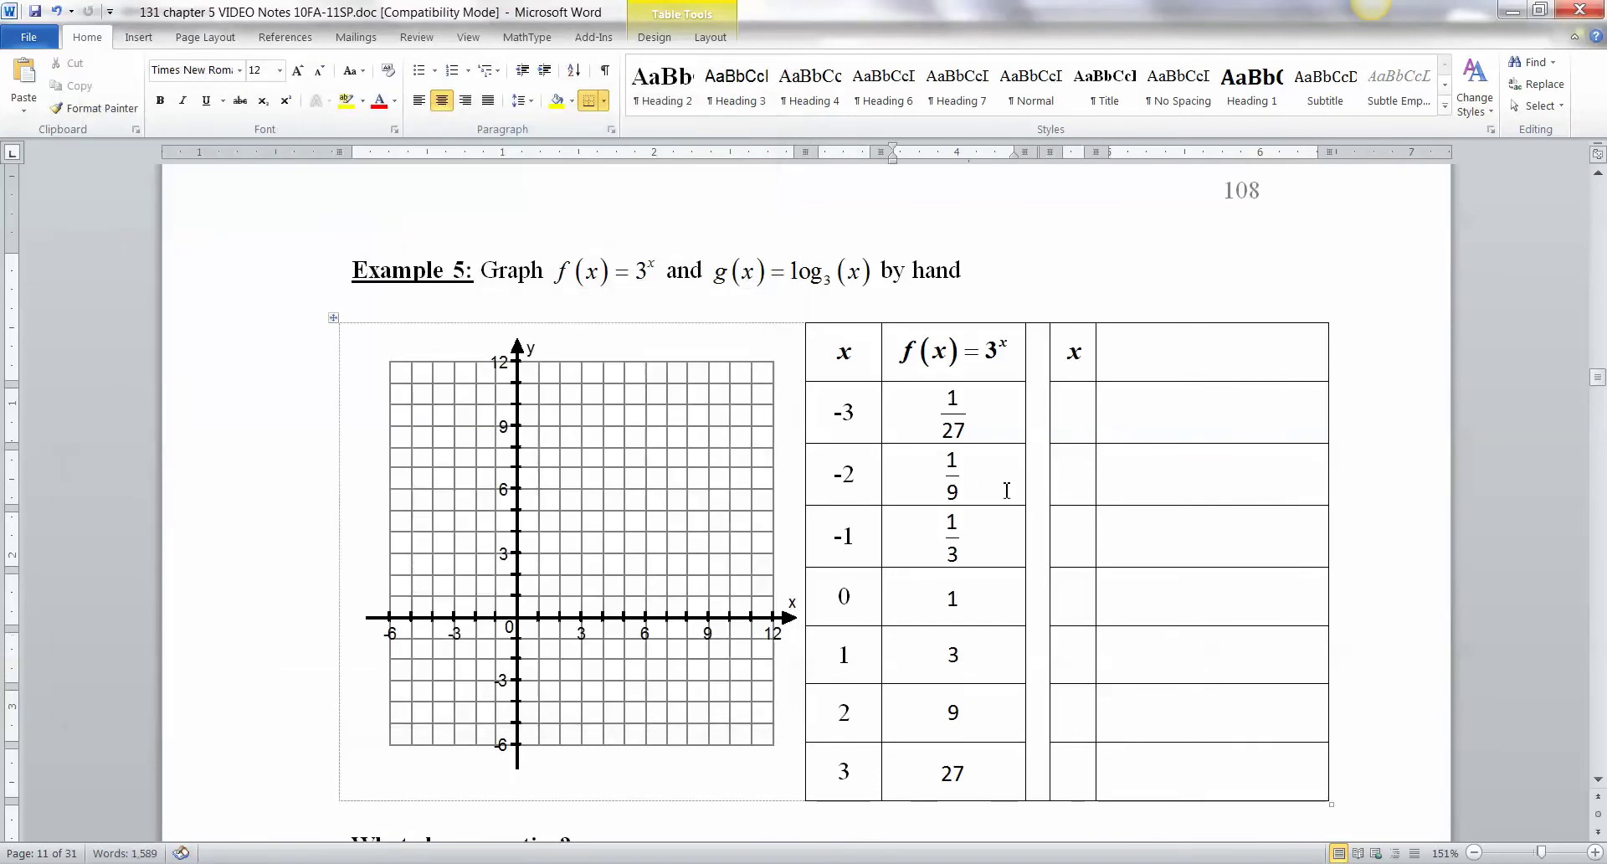
- Select the first row's -3 and 1/27 cells
left_click(975, 416)
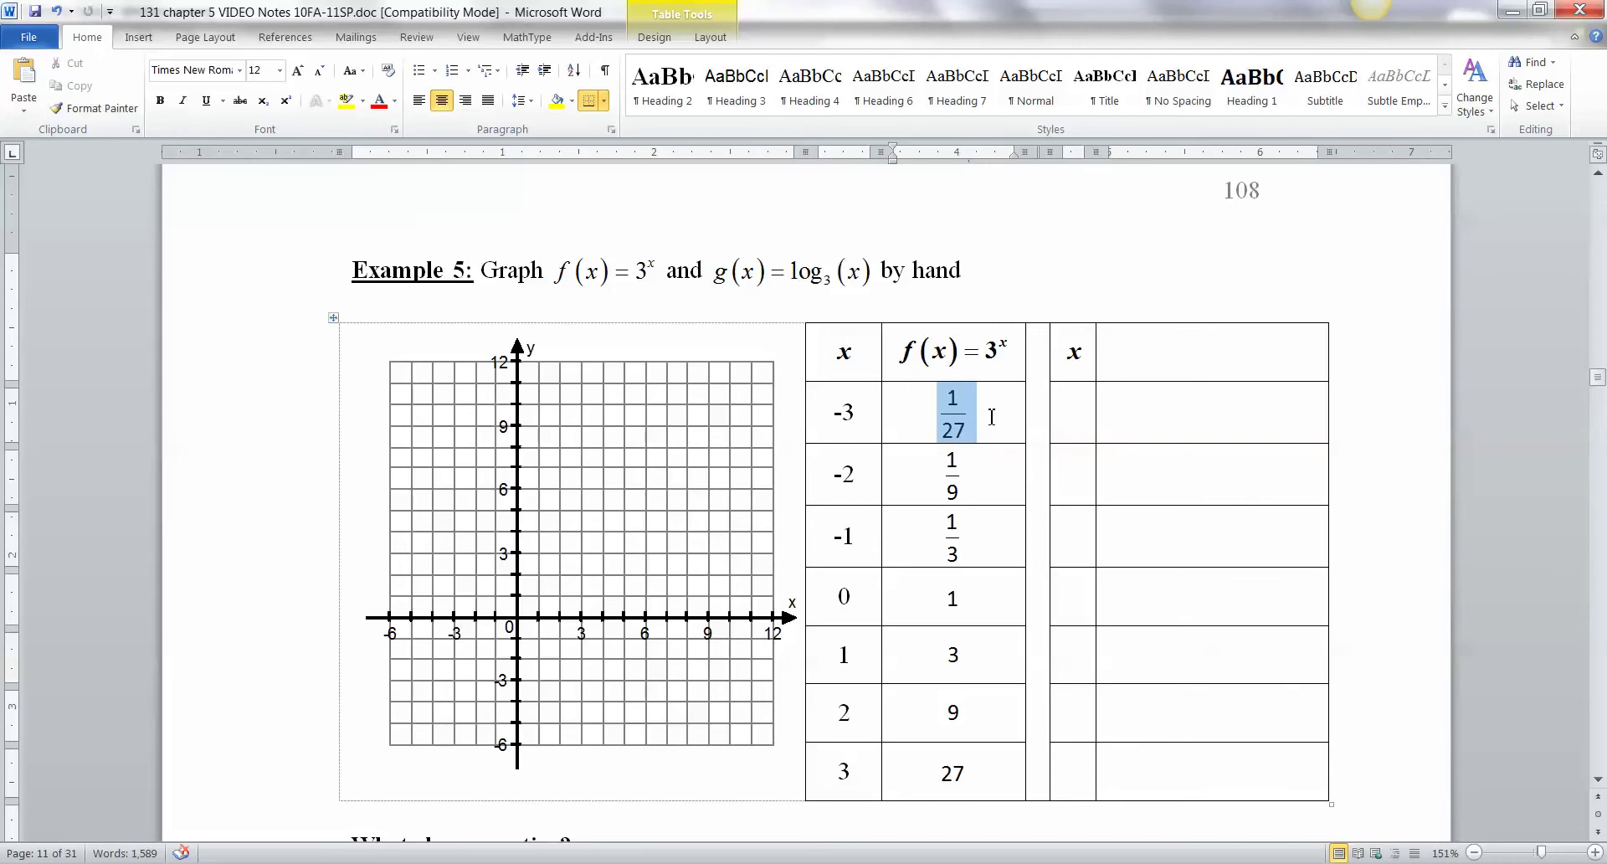
left_click(827, 416)
left_click_drag(826, 416, 975, 423)
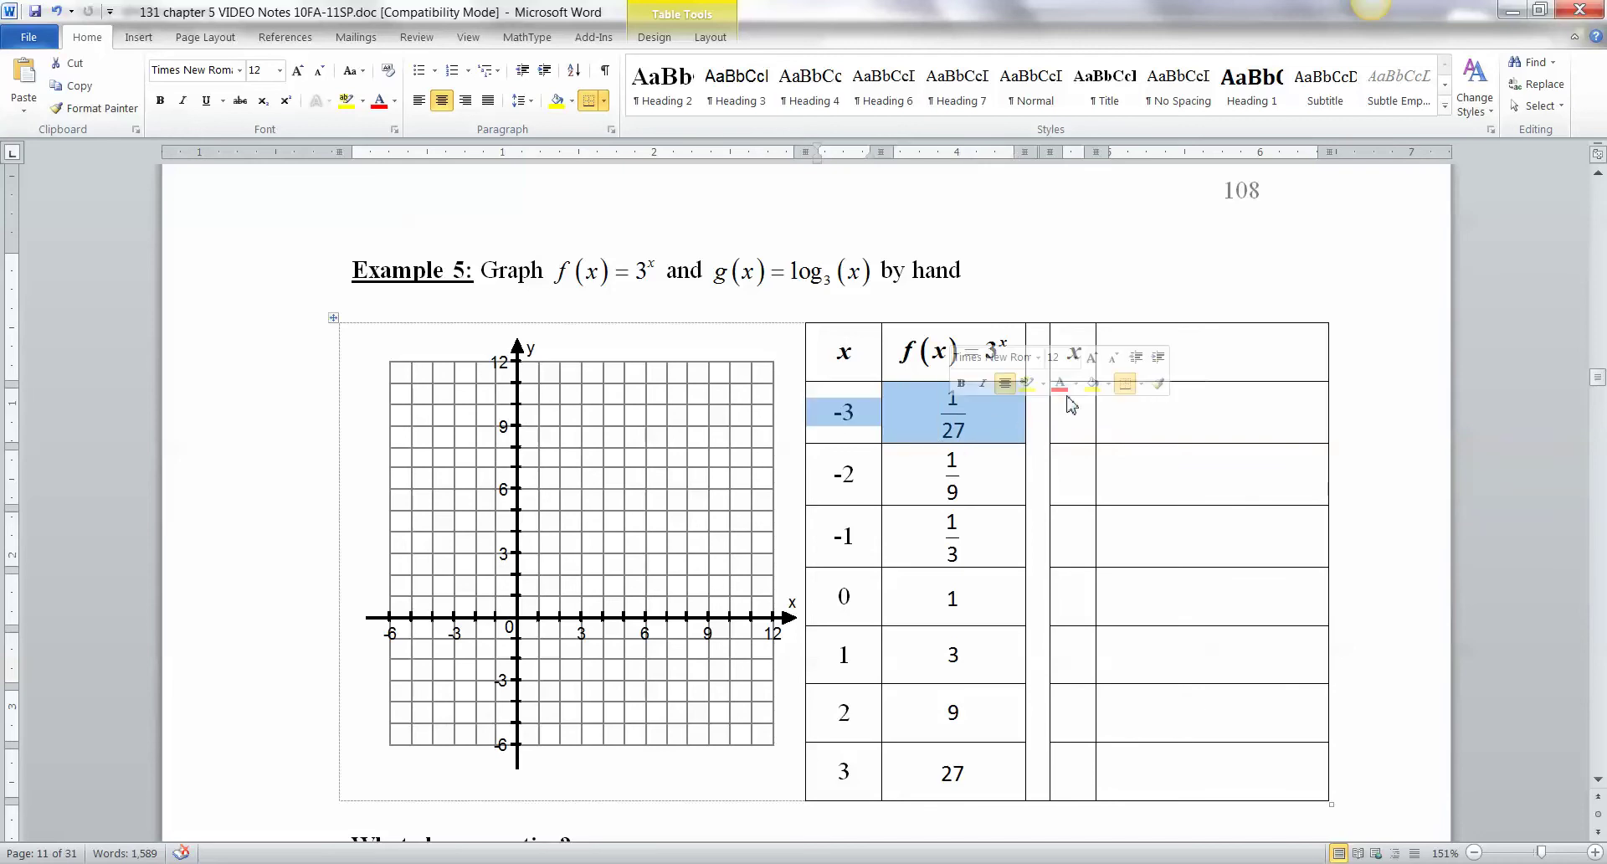
- Insert the equation g(x)=log₃(x) into the empty fourth-column header cell
left_click(1153, 367)
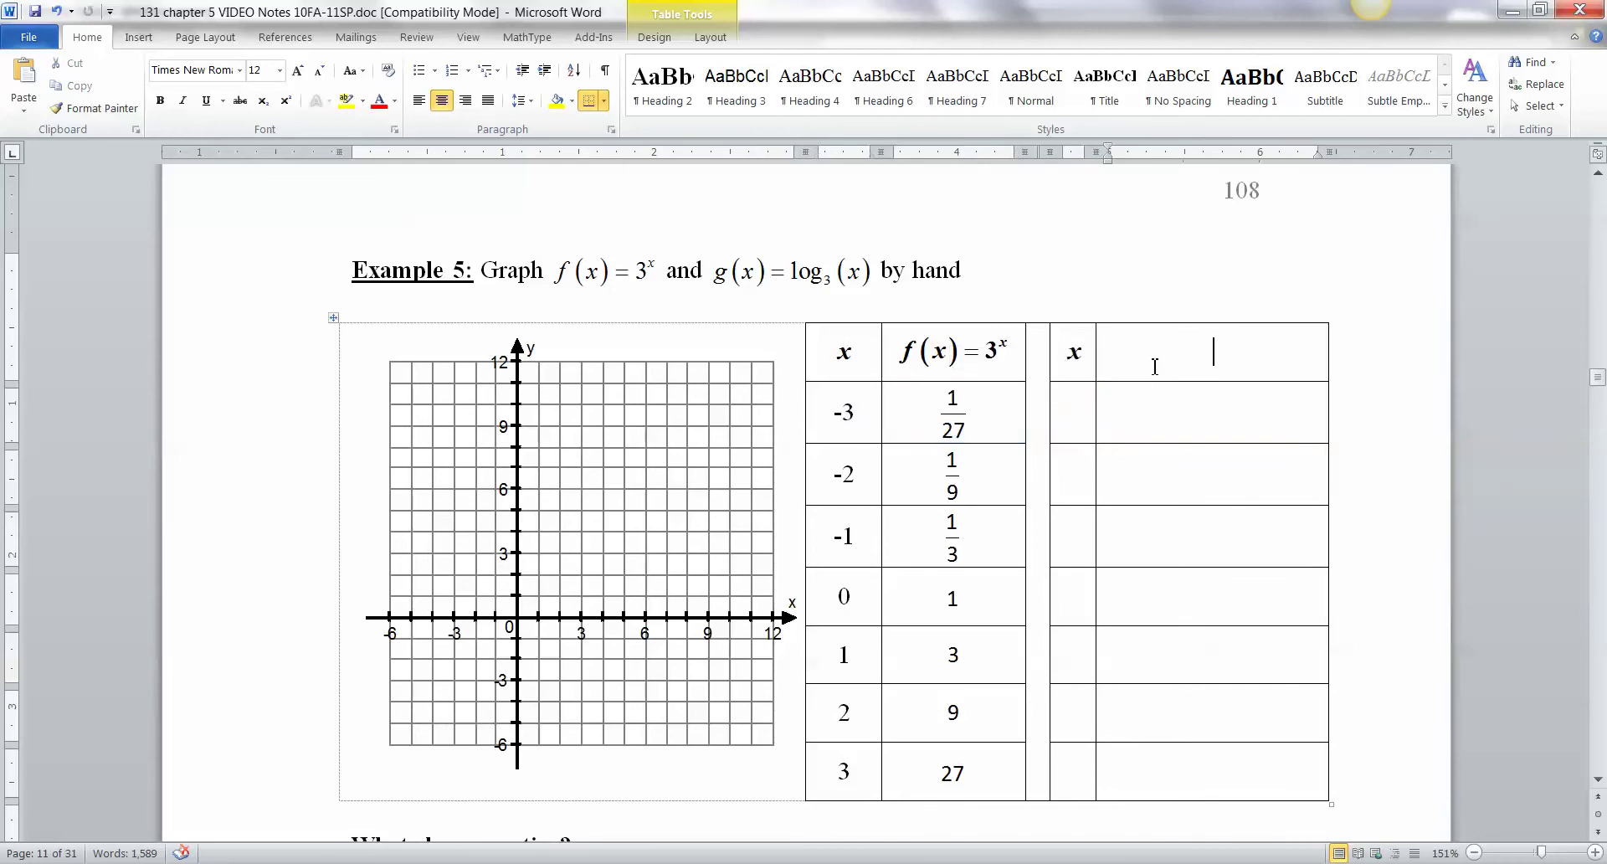
key("ctrl+alt+q")
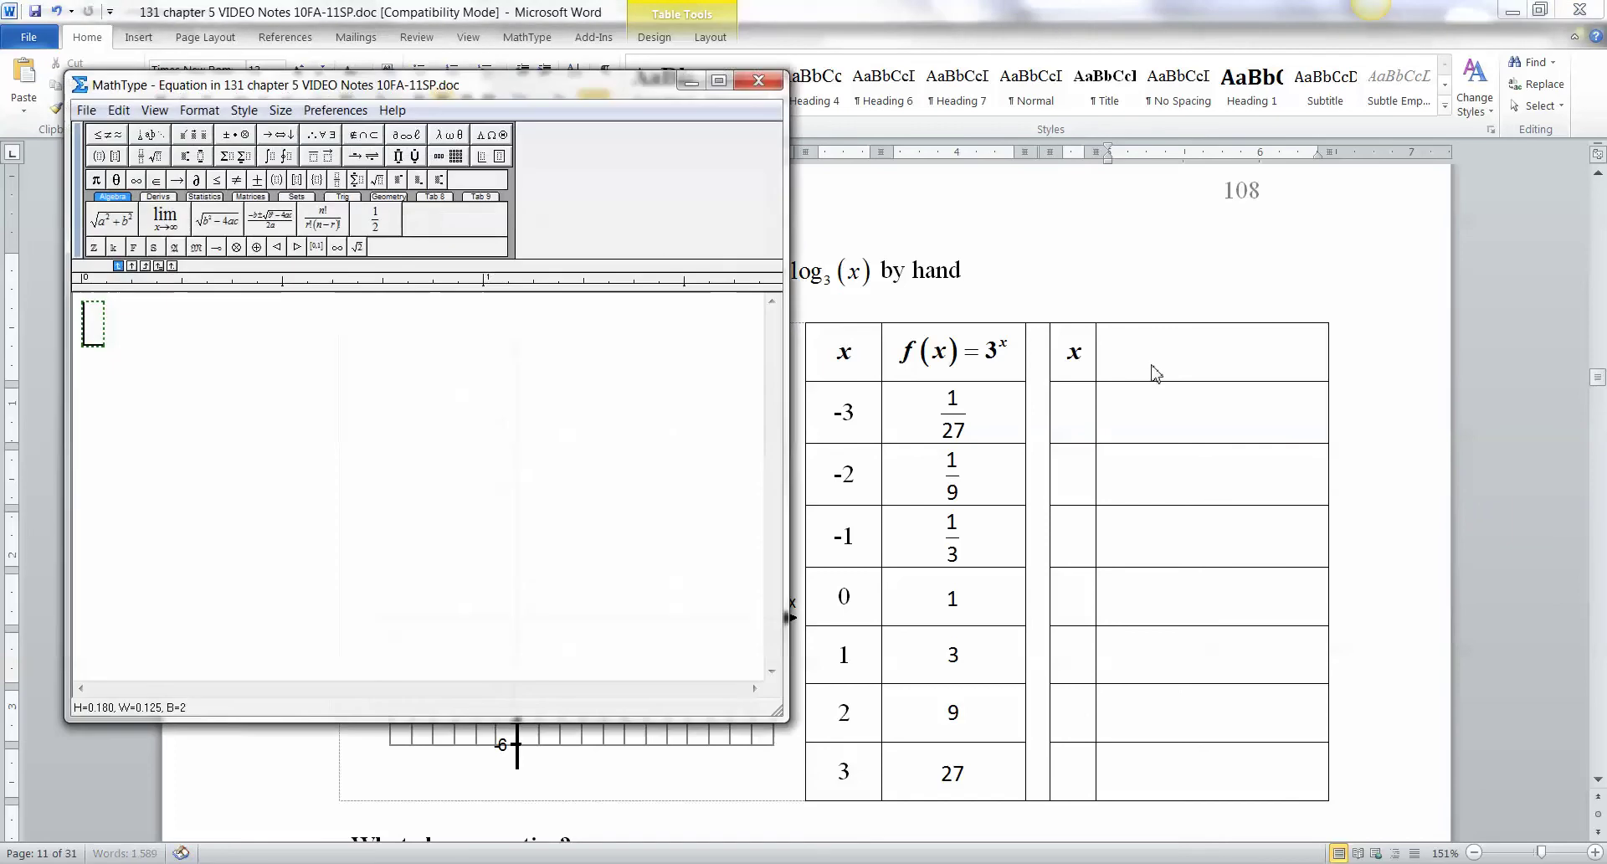
type("g")
key("ctrl+9")
type("x")
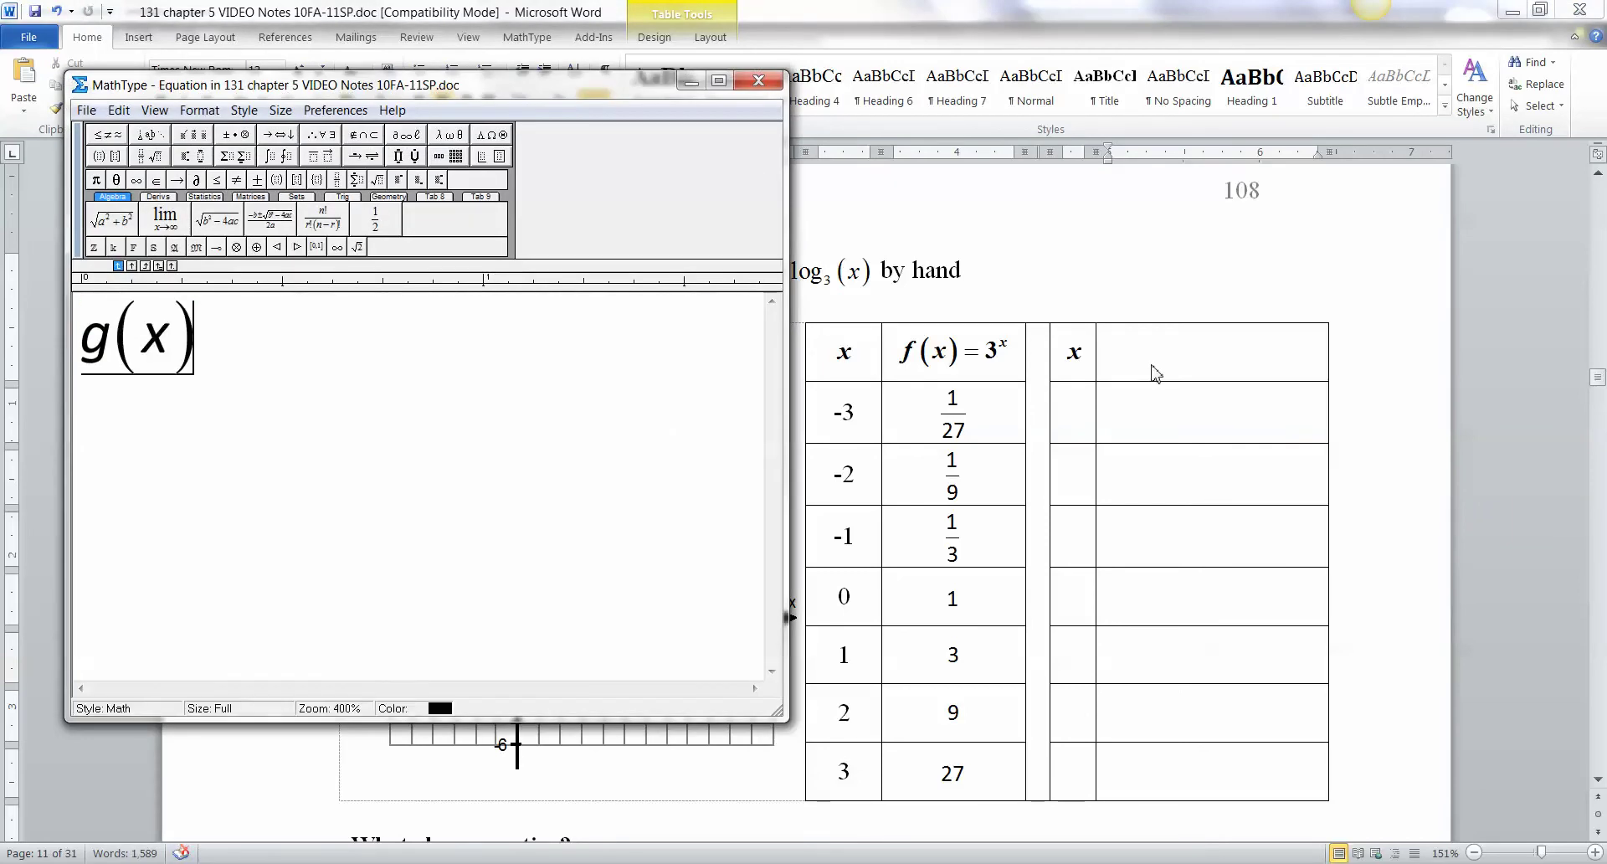
key("Tab")
type("=log")
key("ctrl+l")
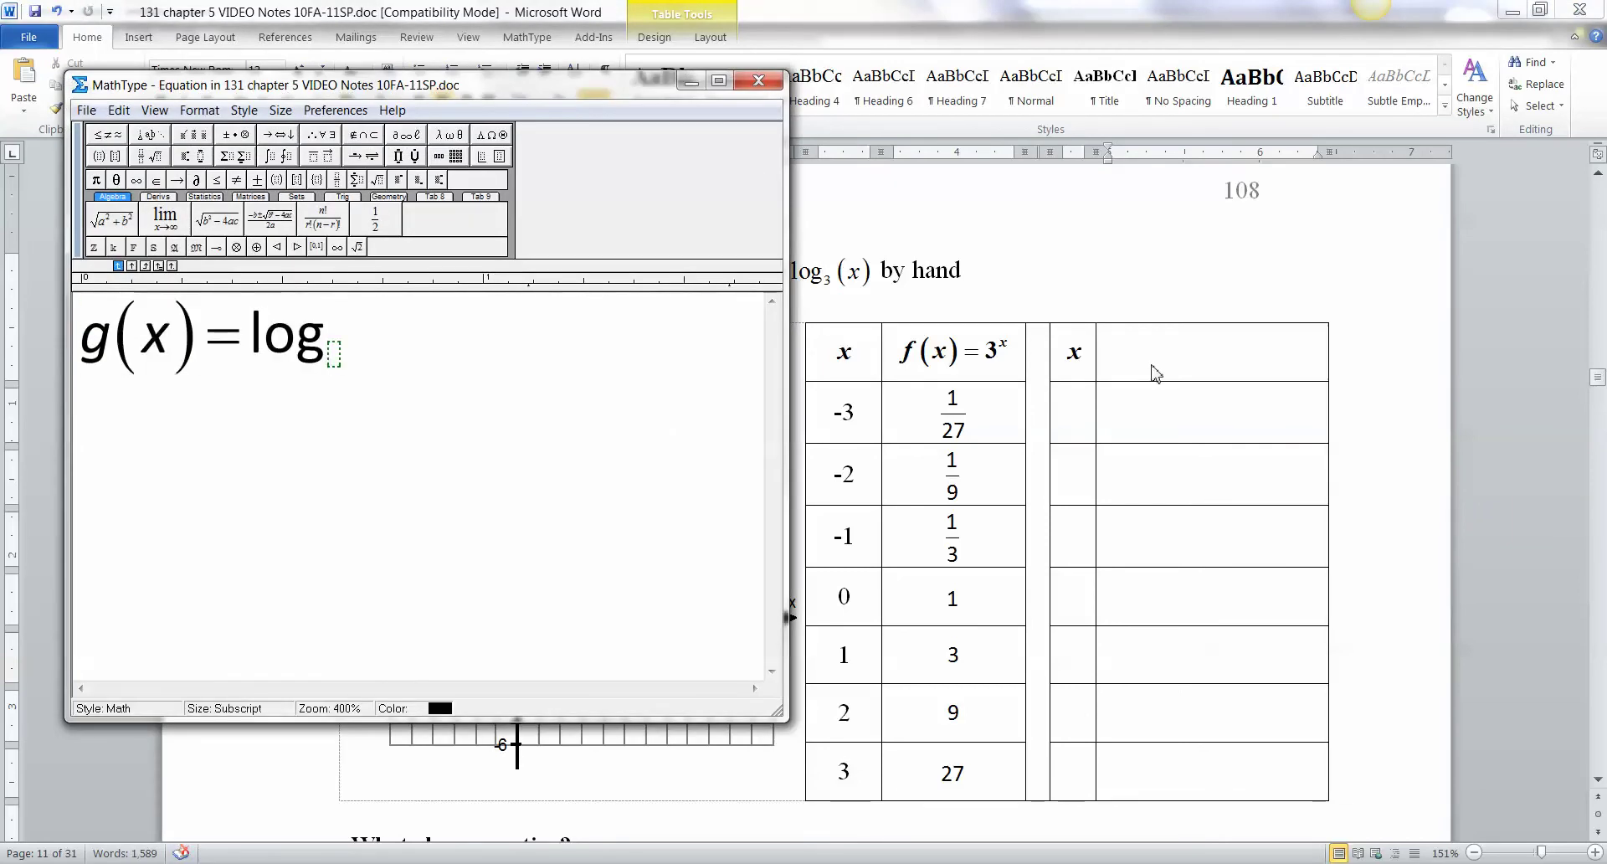
type("3")
key("Tab")
key("ctrl+9")
type("x")
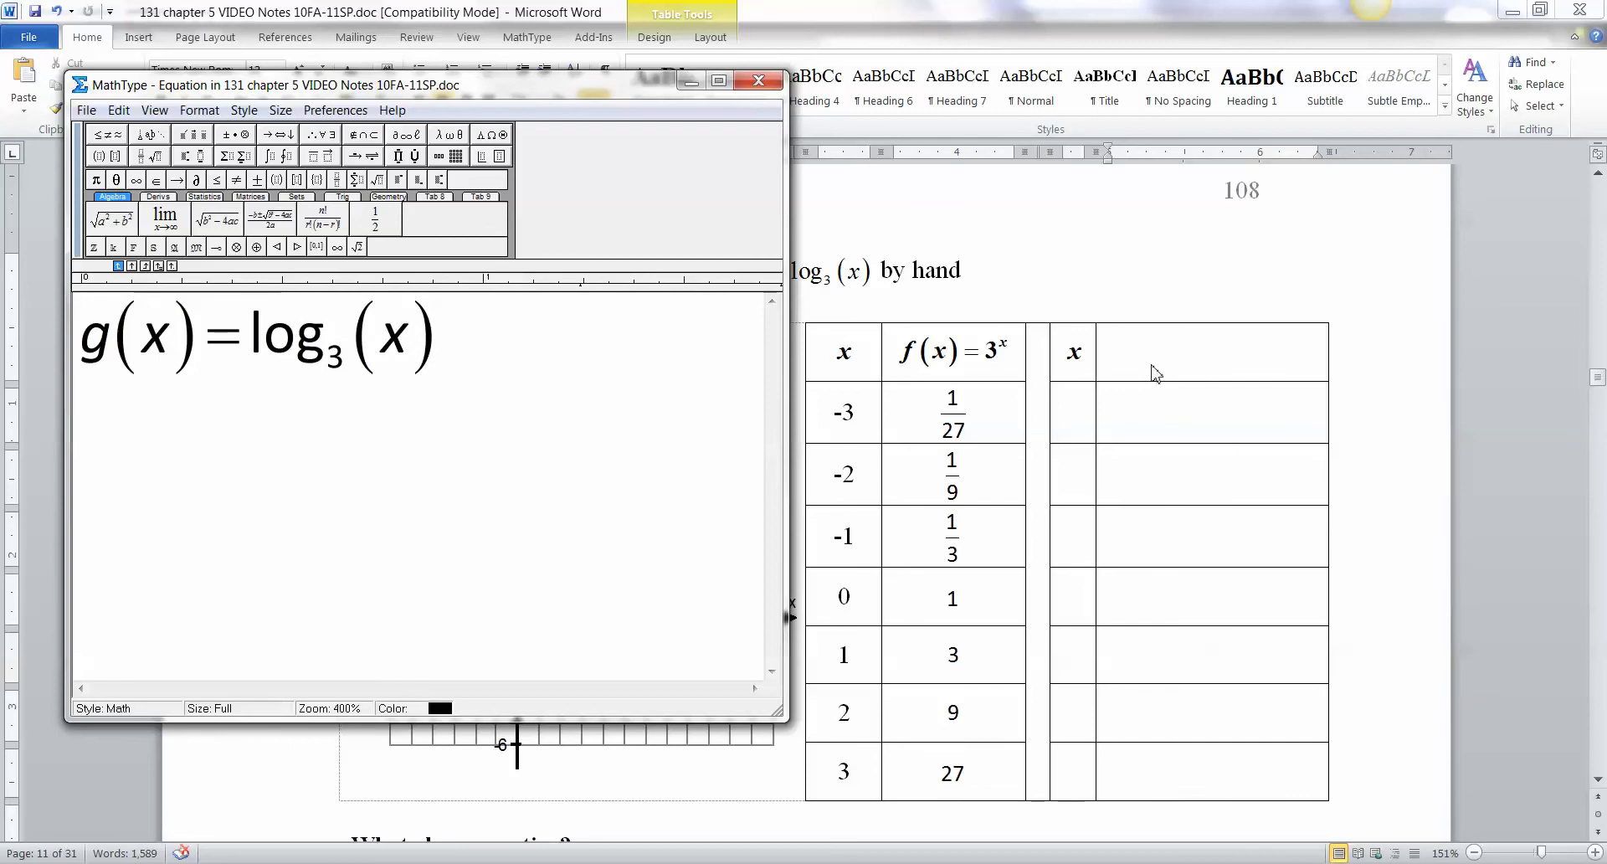
key("ctrl+F4")
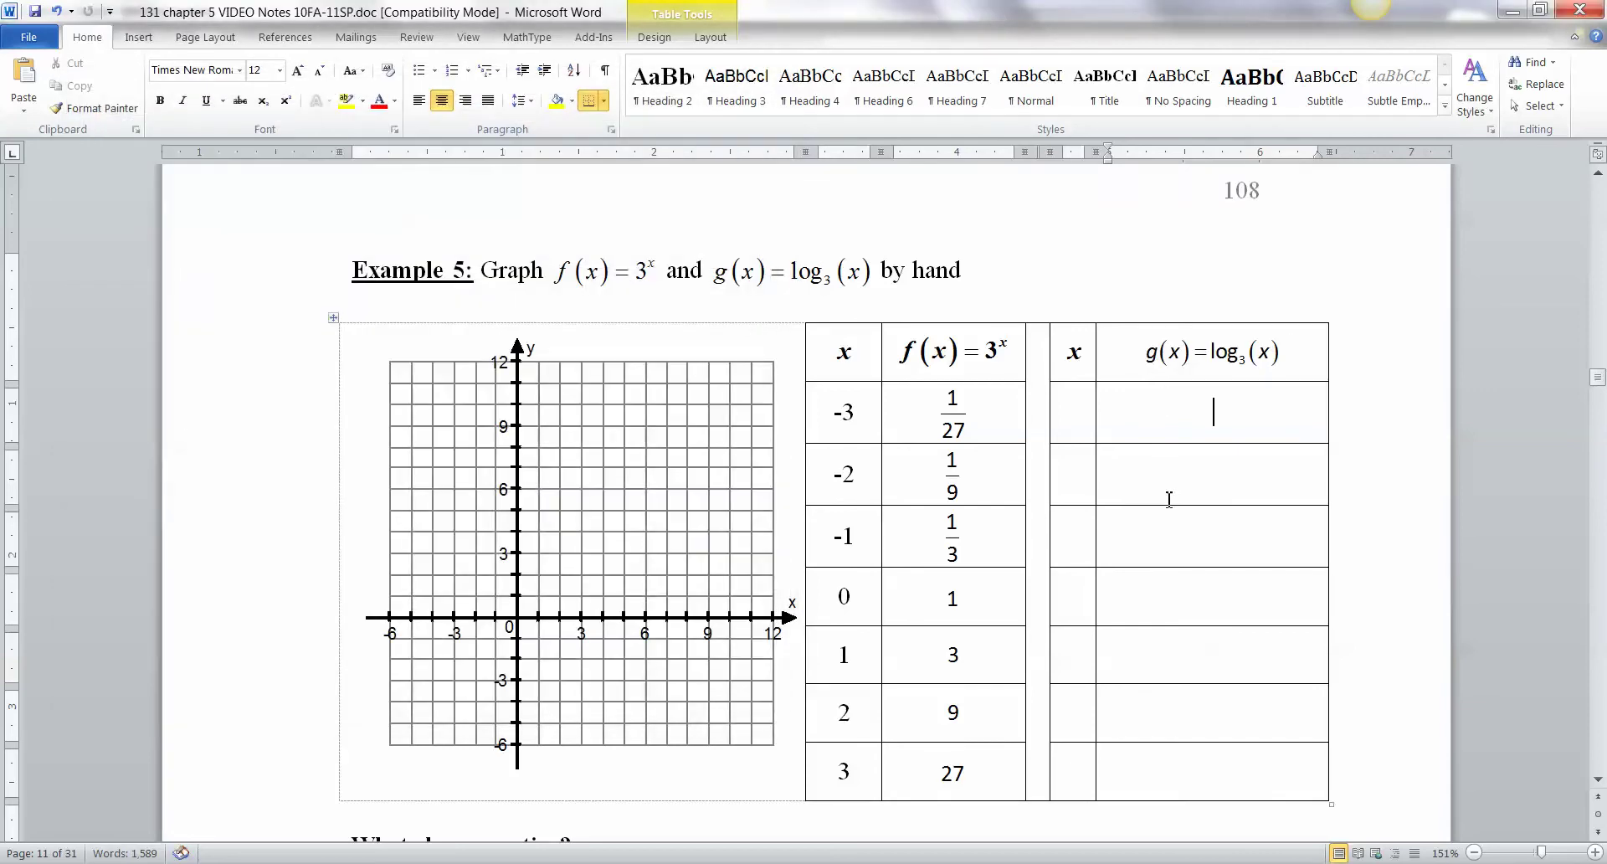
left_click_drag(1084, 437, 1233, 556)
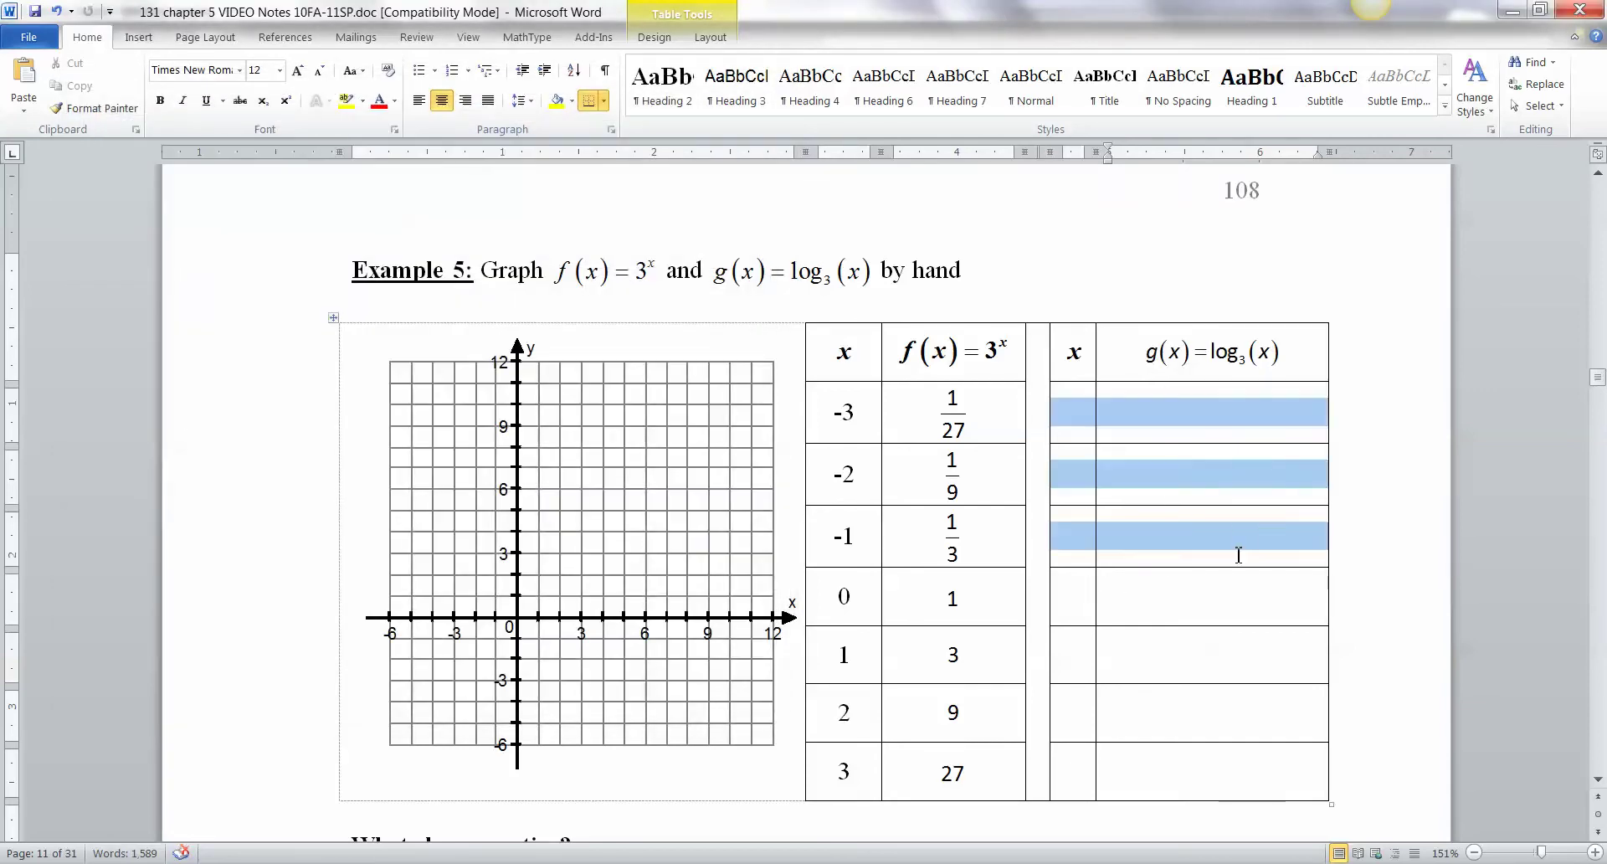
- Enter x = 1 with the equation log₃(1)=0 beside it in the first row
left_click(1130, 598)
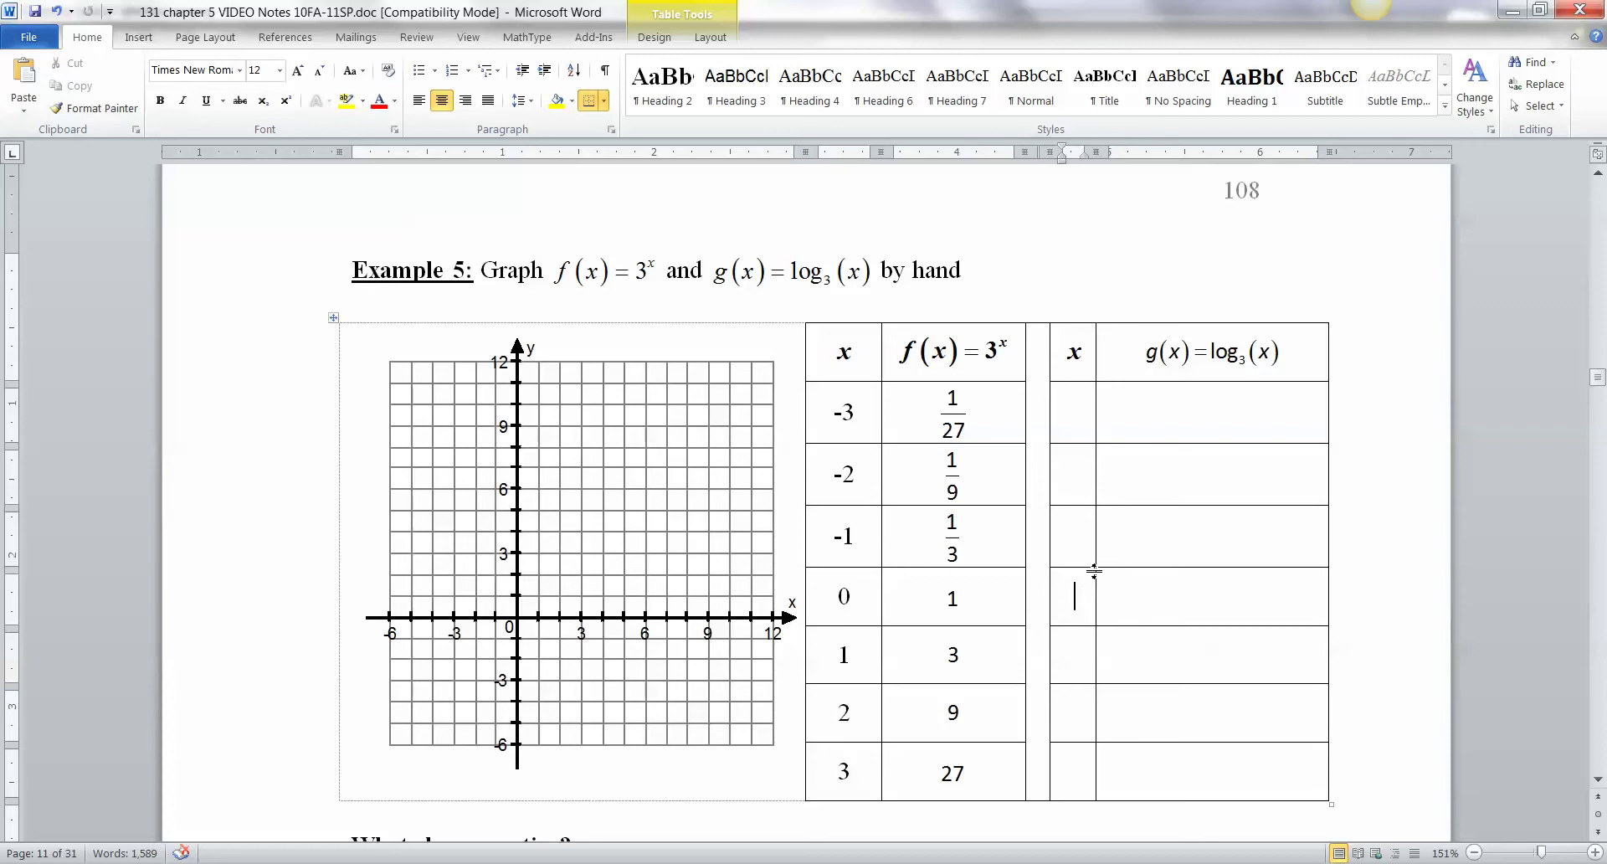
type("1")
key("Tab")
key("ctrl+alt+q")
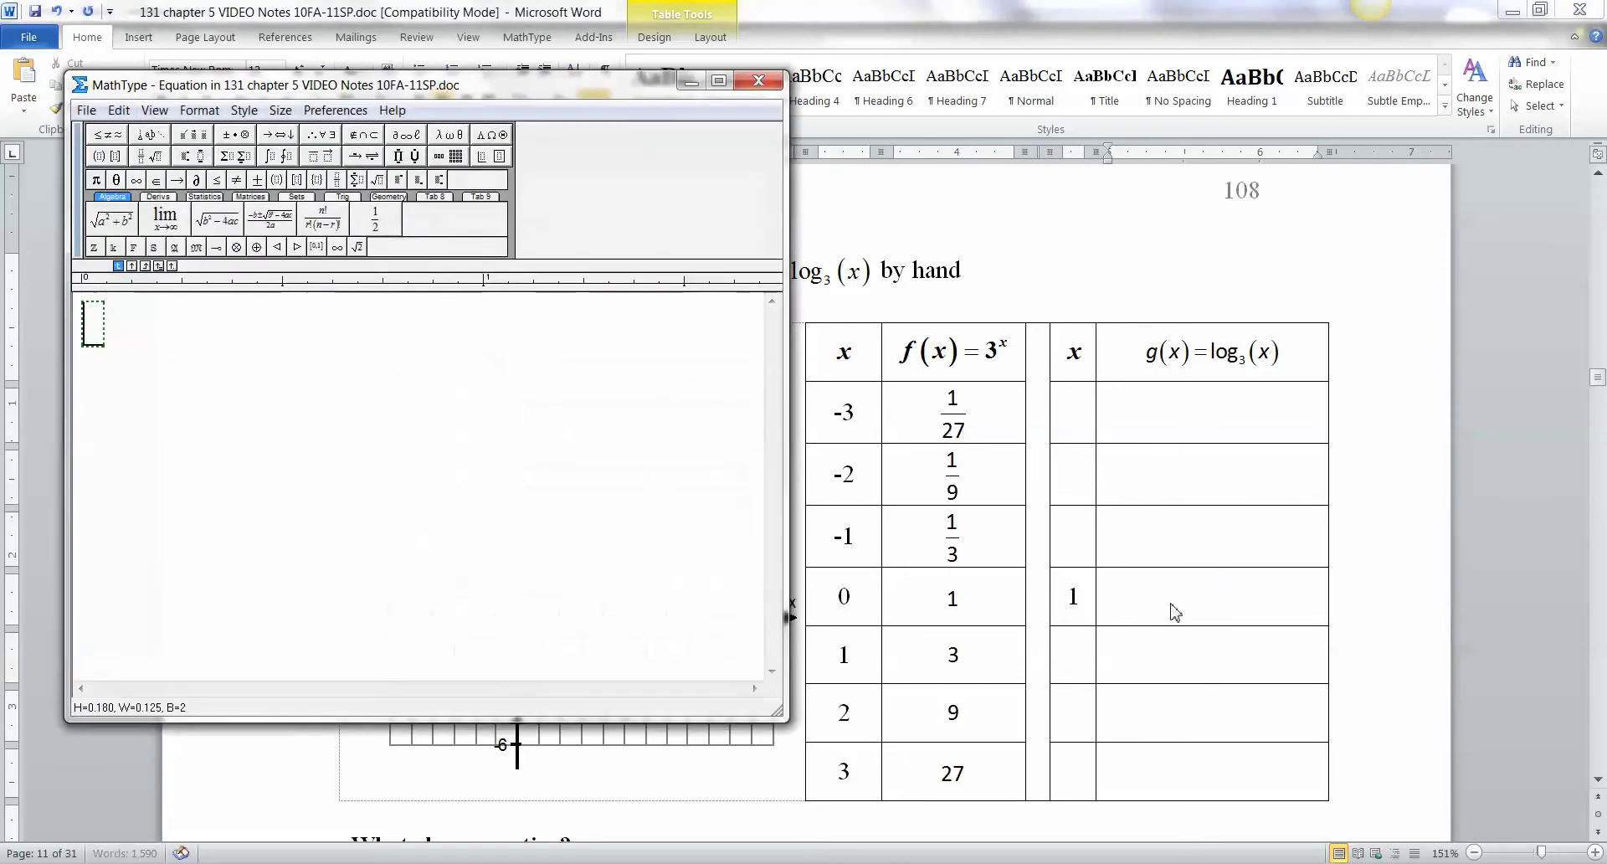
type("log")
key("ctrl+l")
type("3")
key("Tab")
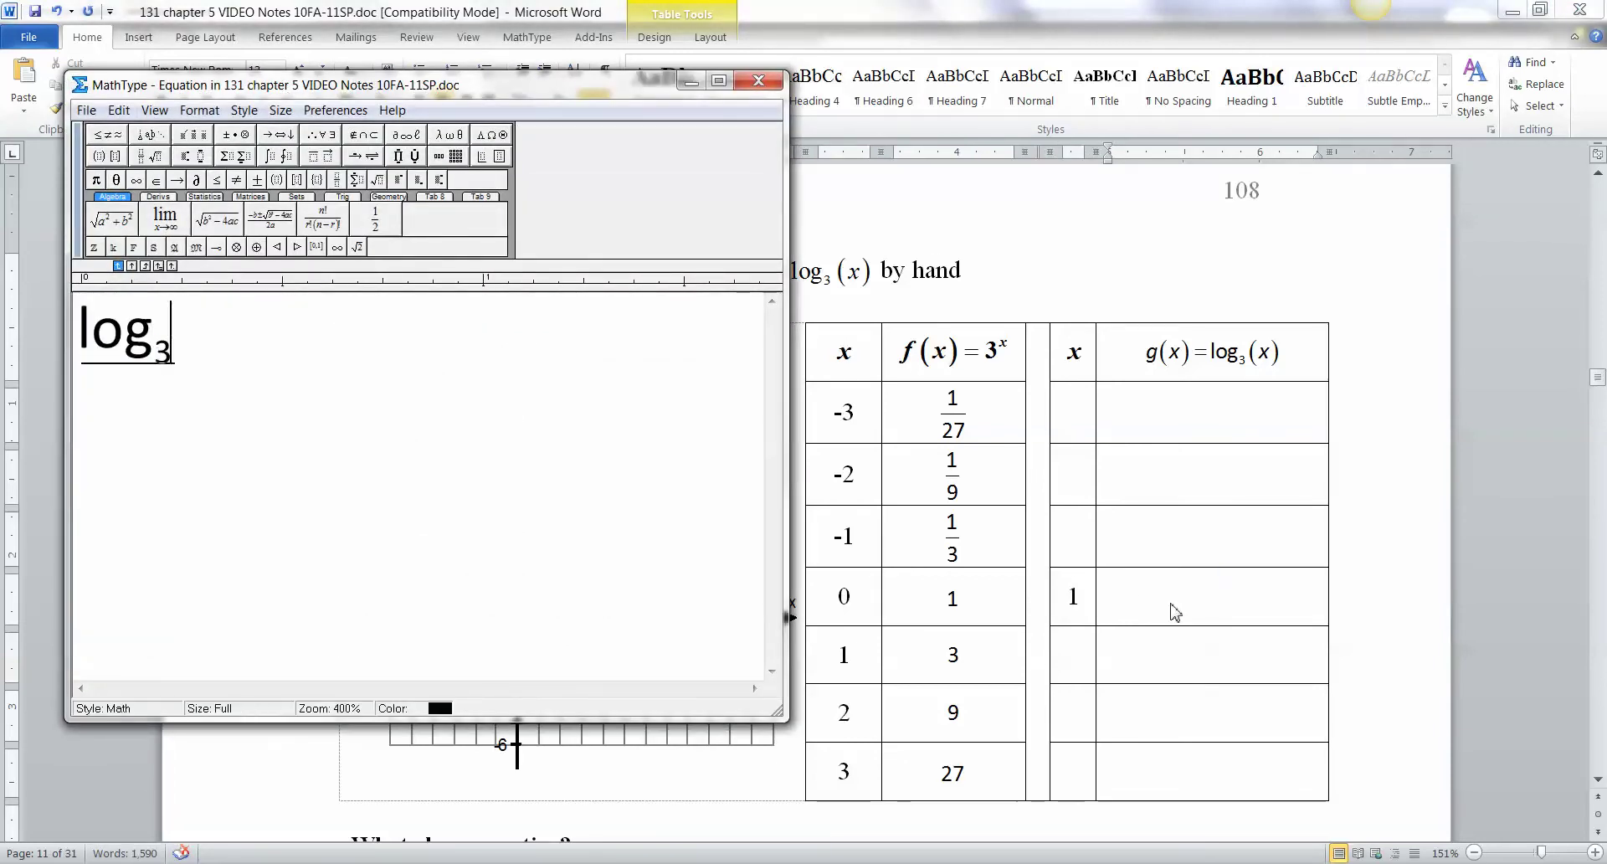
key("ctrl+9")
type("1")
key("Tab")
type("=0")
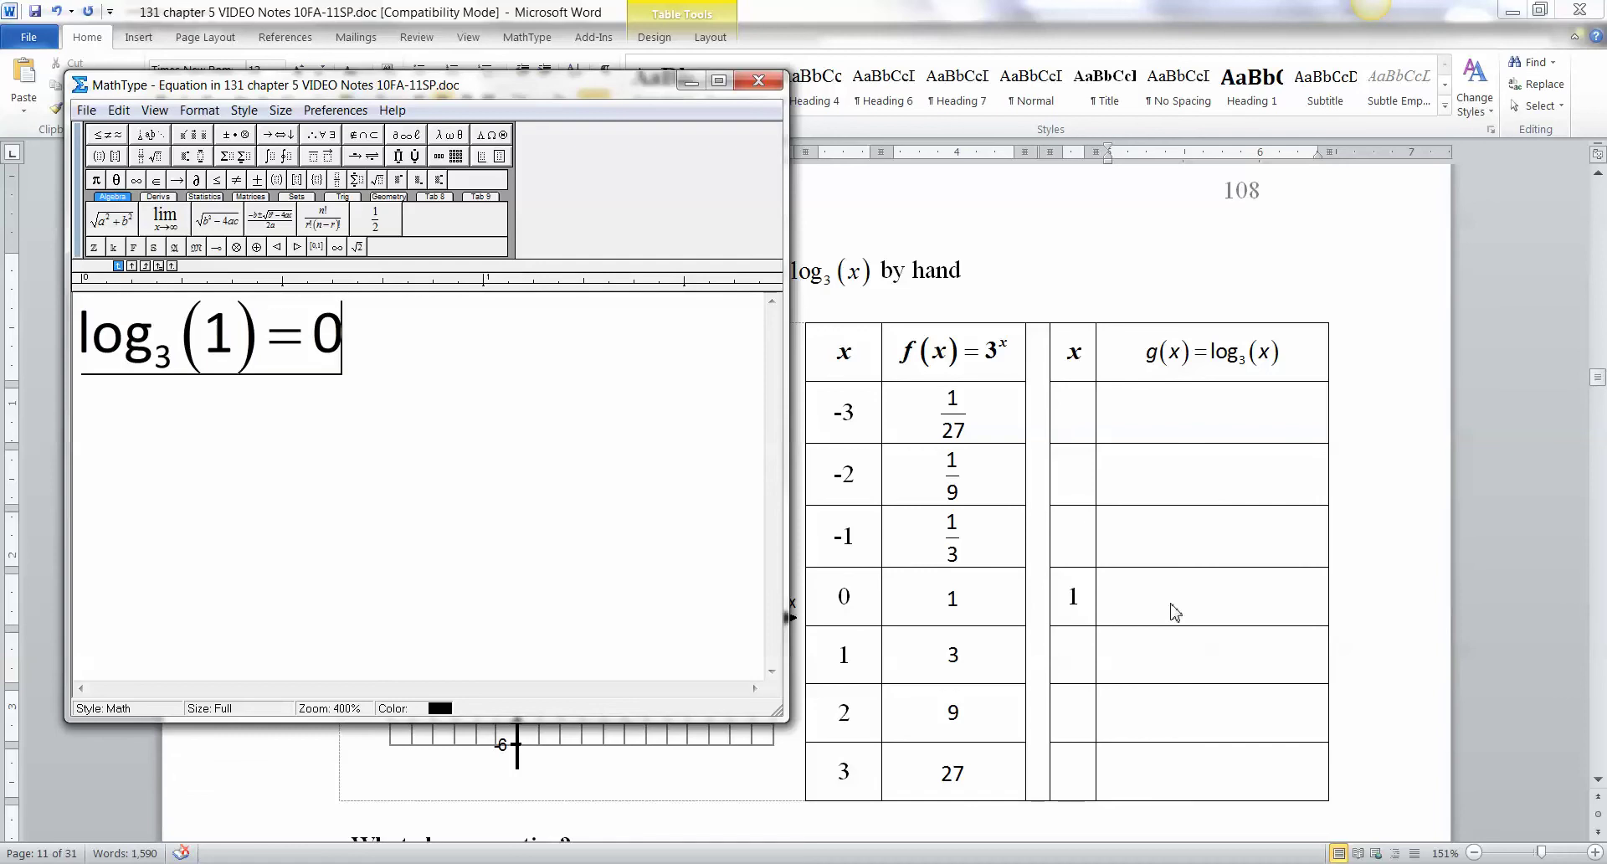
key("ctrl+F4")
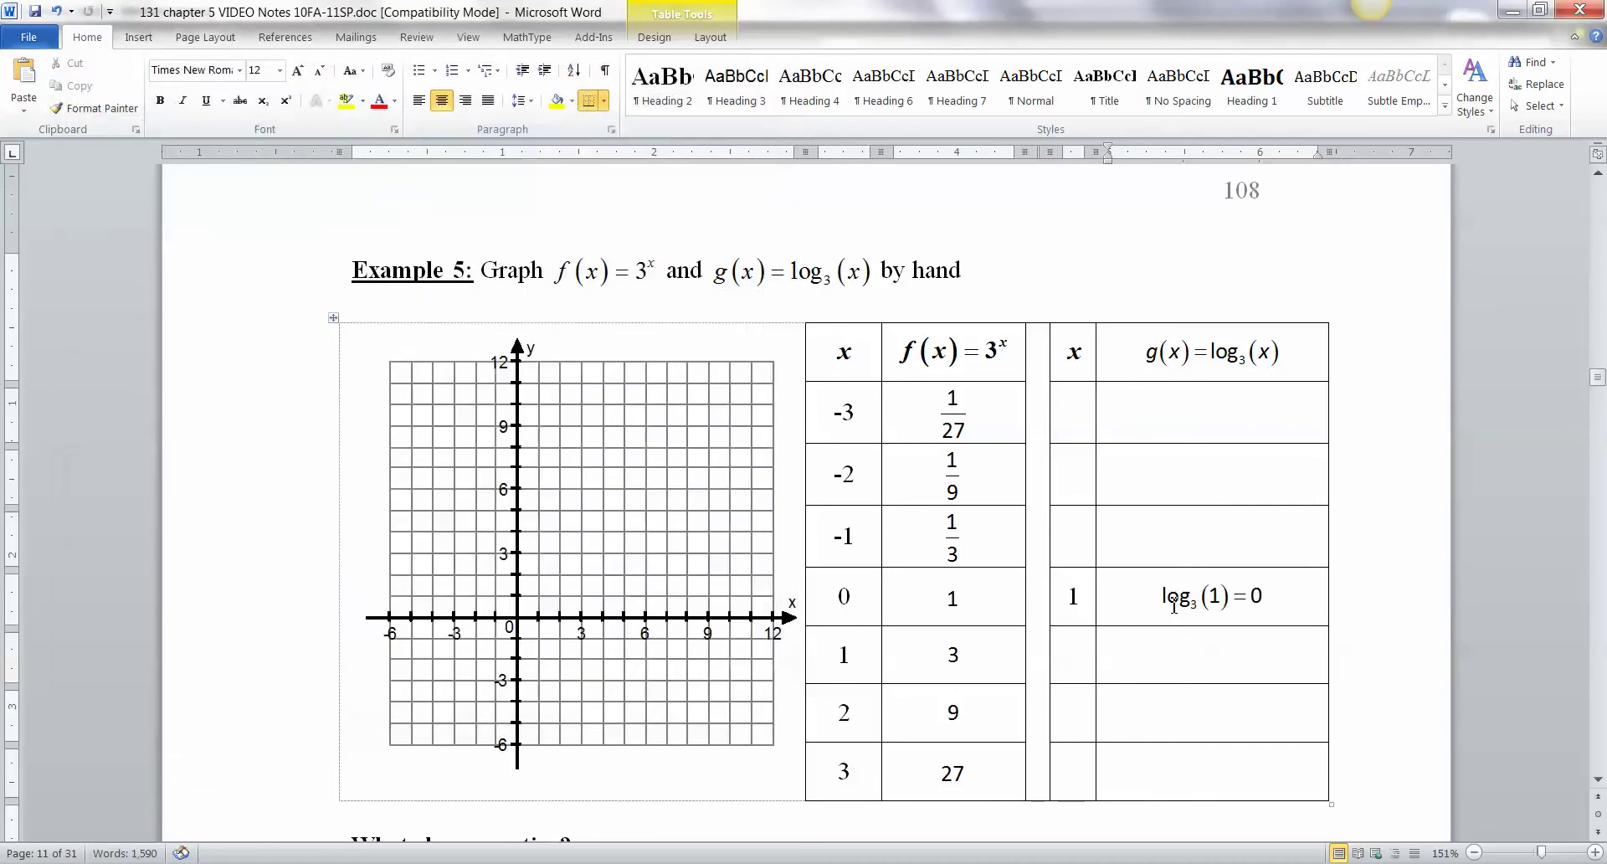
- Fill the next row with x = 3 and log₃(3)=1
key("Tab")
key("Tab")
key("Tab")
key("Tab")
type("3")
key("Tab")
key("ctrl+alt+q")
type("log")
key("ctrl+l")
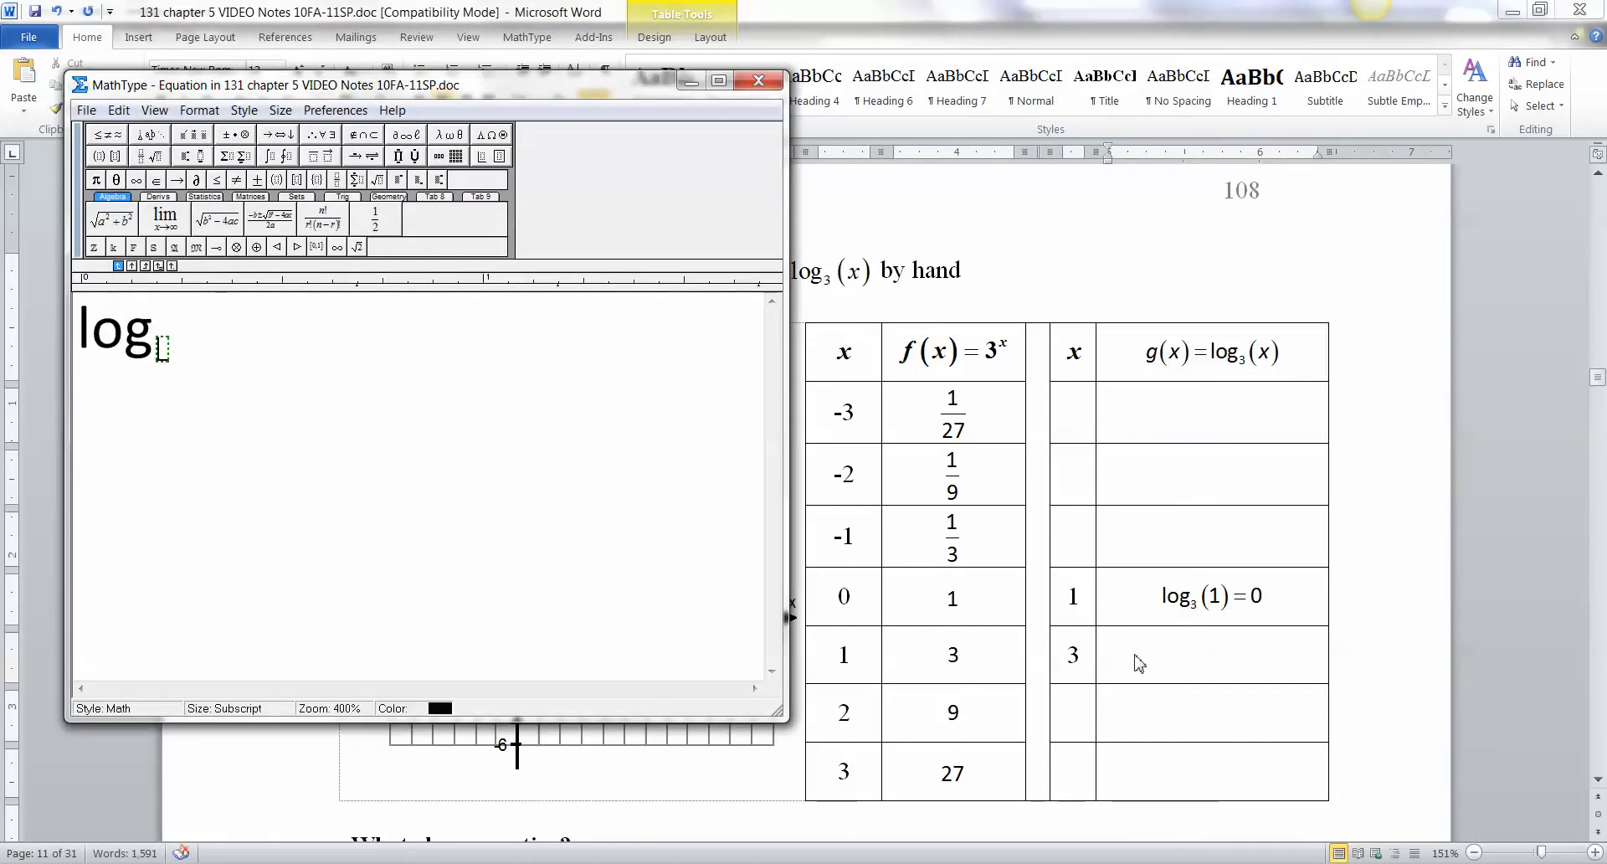
type("3")
key("Tab")
key("ctrl+9")
type("3")
key("Tab")
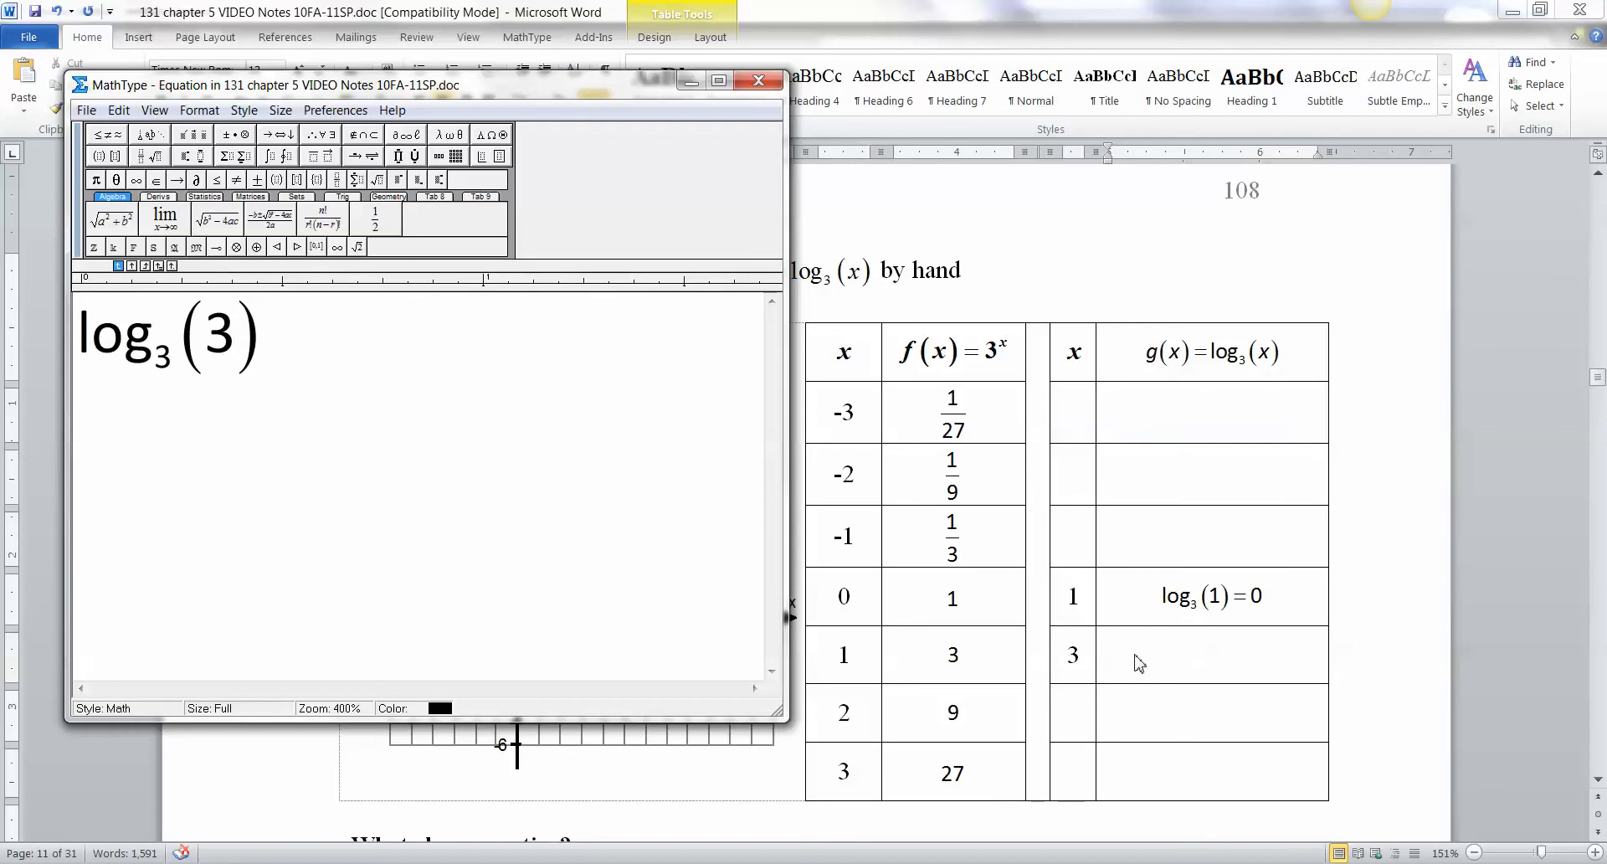
type("=1")
left_click(758, 79)
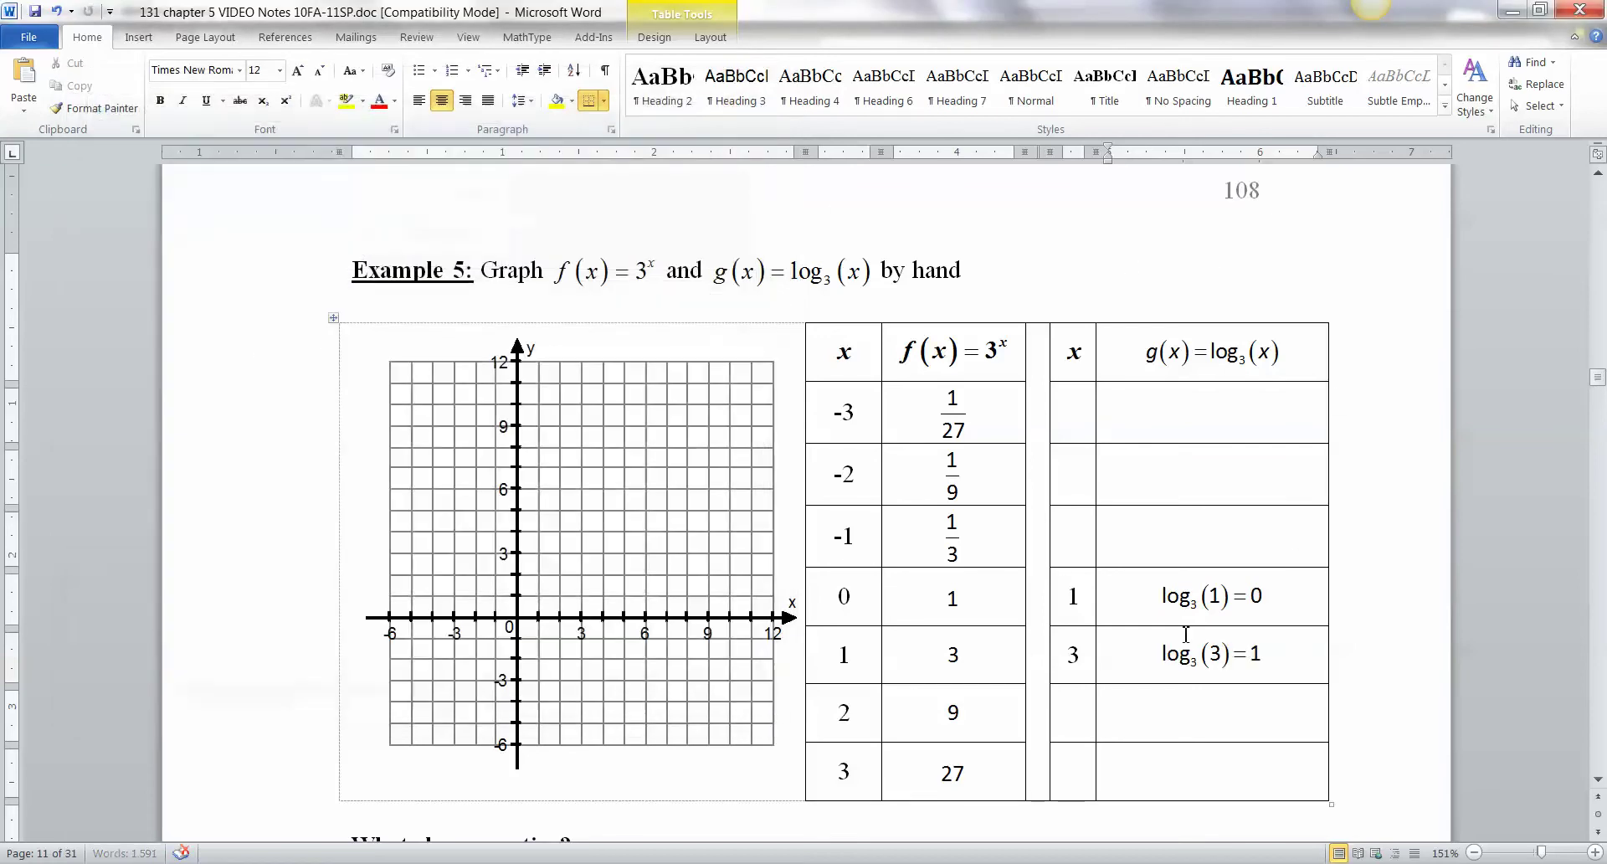
- Fill the third row with x = 9 and log₃(9)=2
left_click(1069, 698)
type("9")
key("Tab")
key("ctrl+alt+q")
type("log")
key("ctrl+l")
type("3")
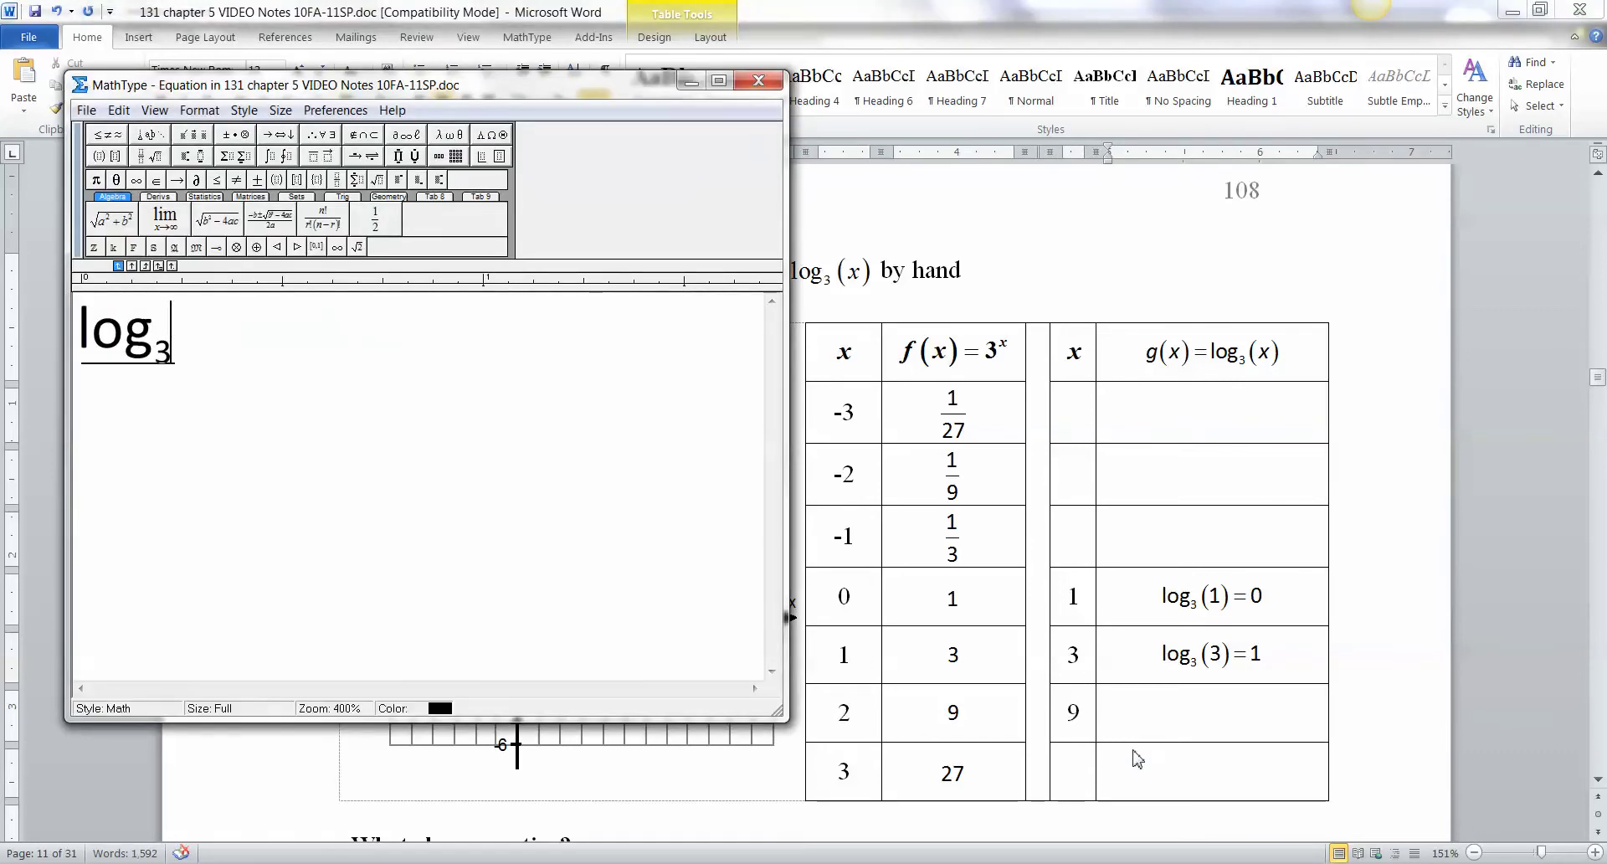
key("Tab")
key("ctrl+9")
type("9")
key("Tab")
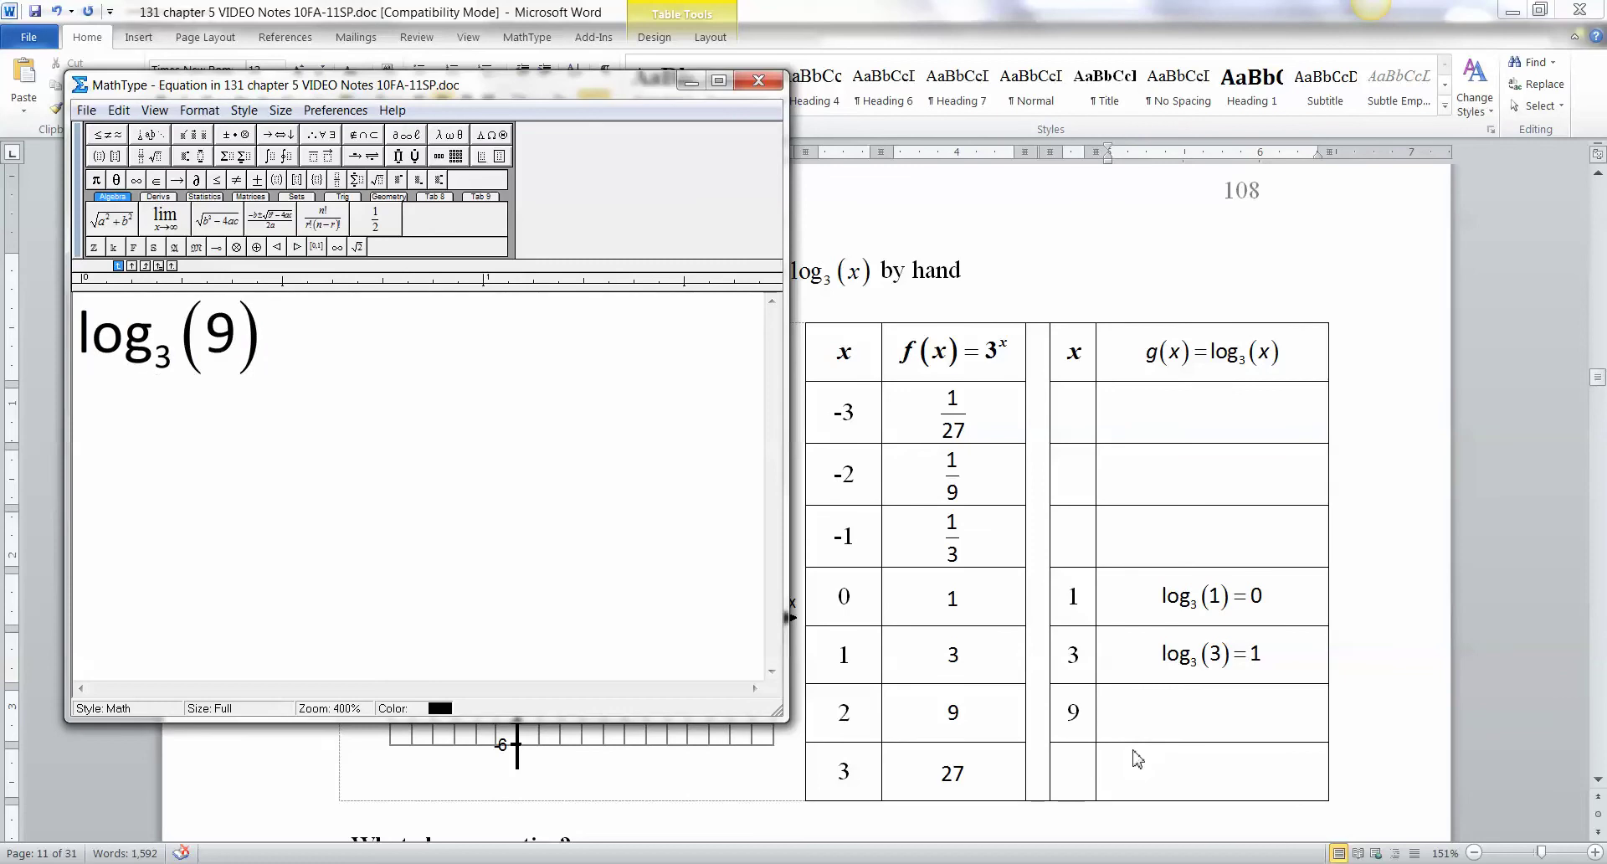
type("=2")
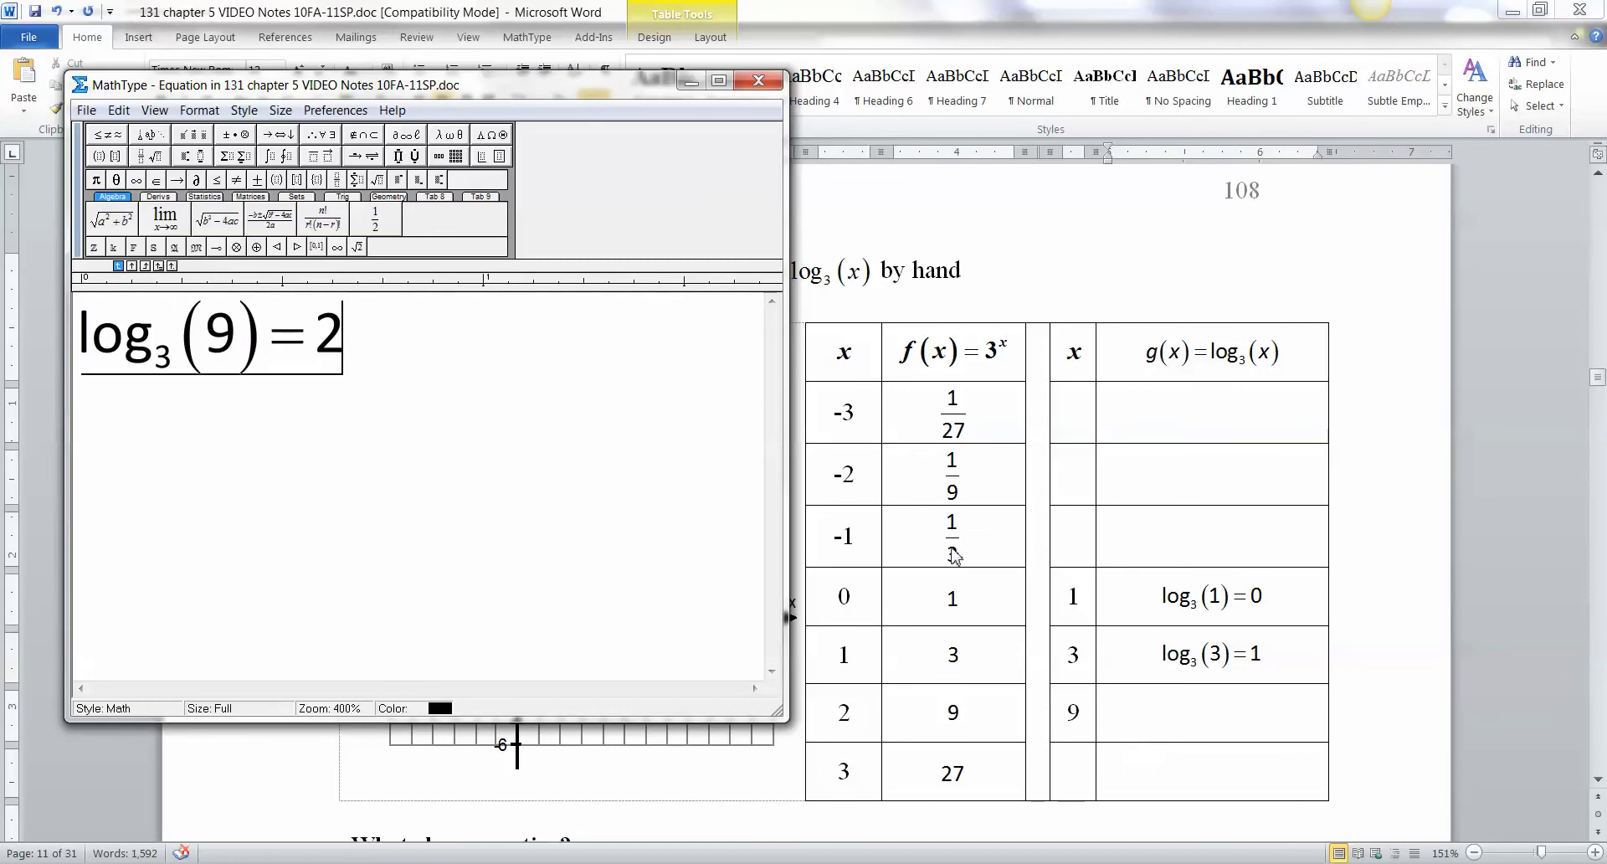
key("ctrl+F4")
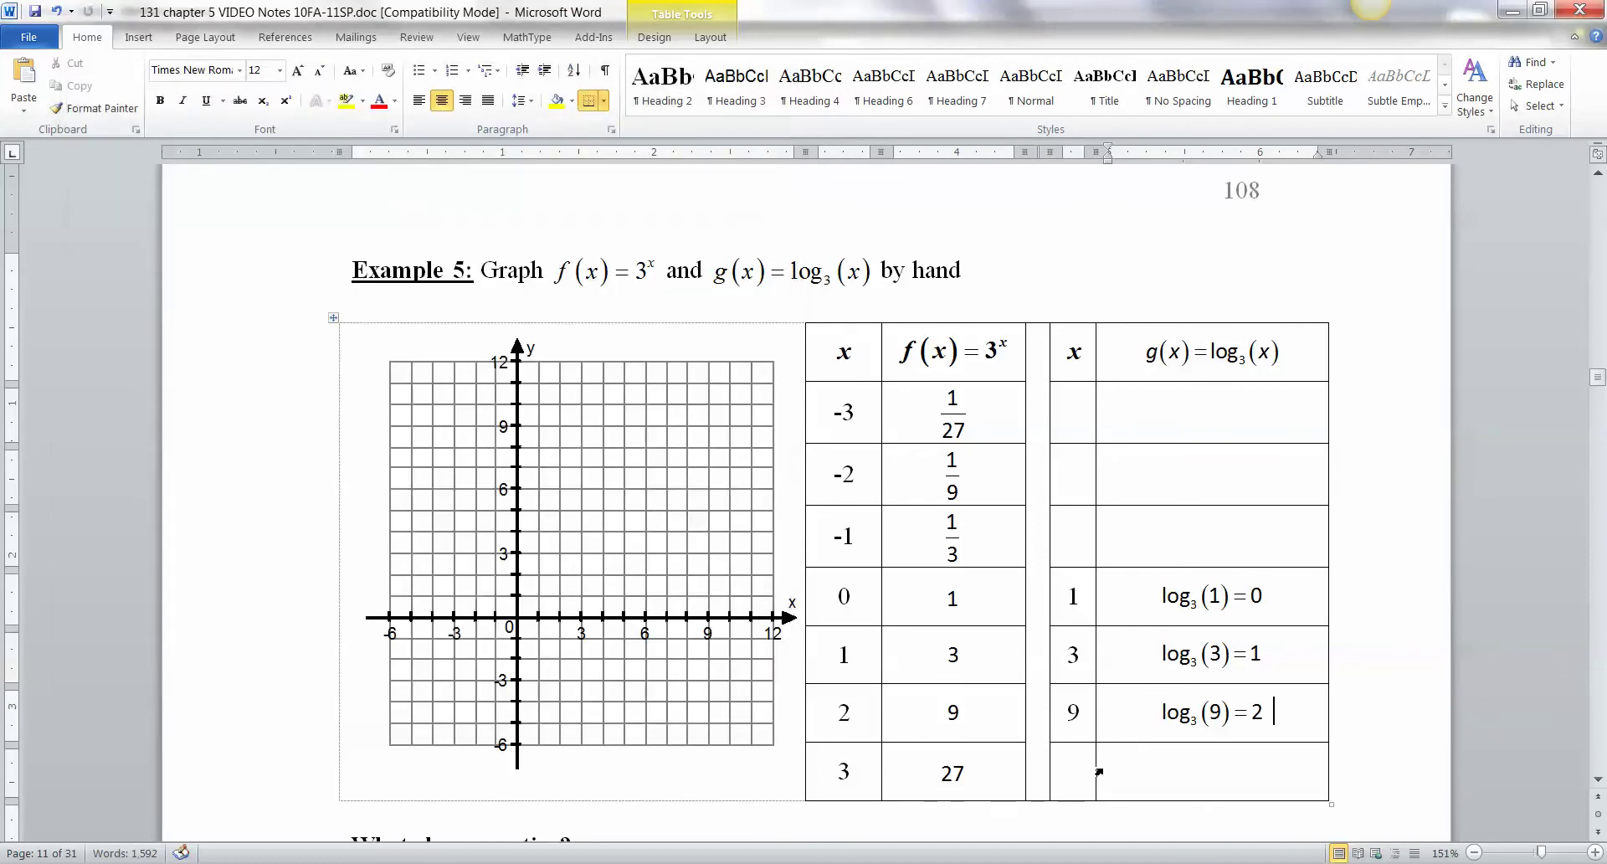
- Enter 27 in the last row, widen the x column, and edit a copied equation into log₃(27)=3
left_click(1082, 774)
type("27")
key("Tab")
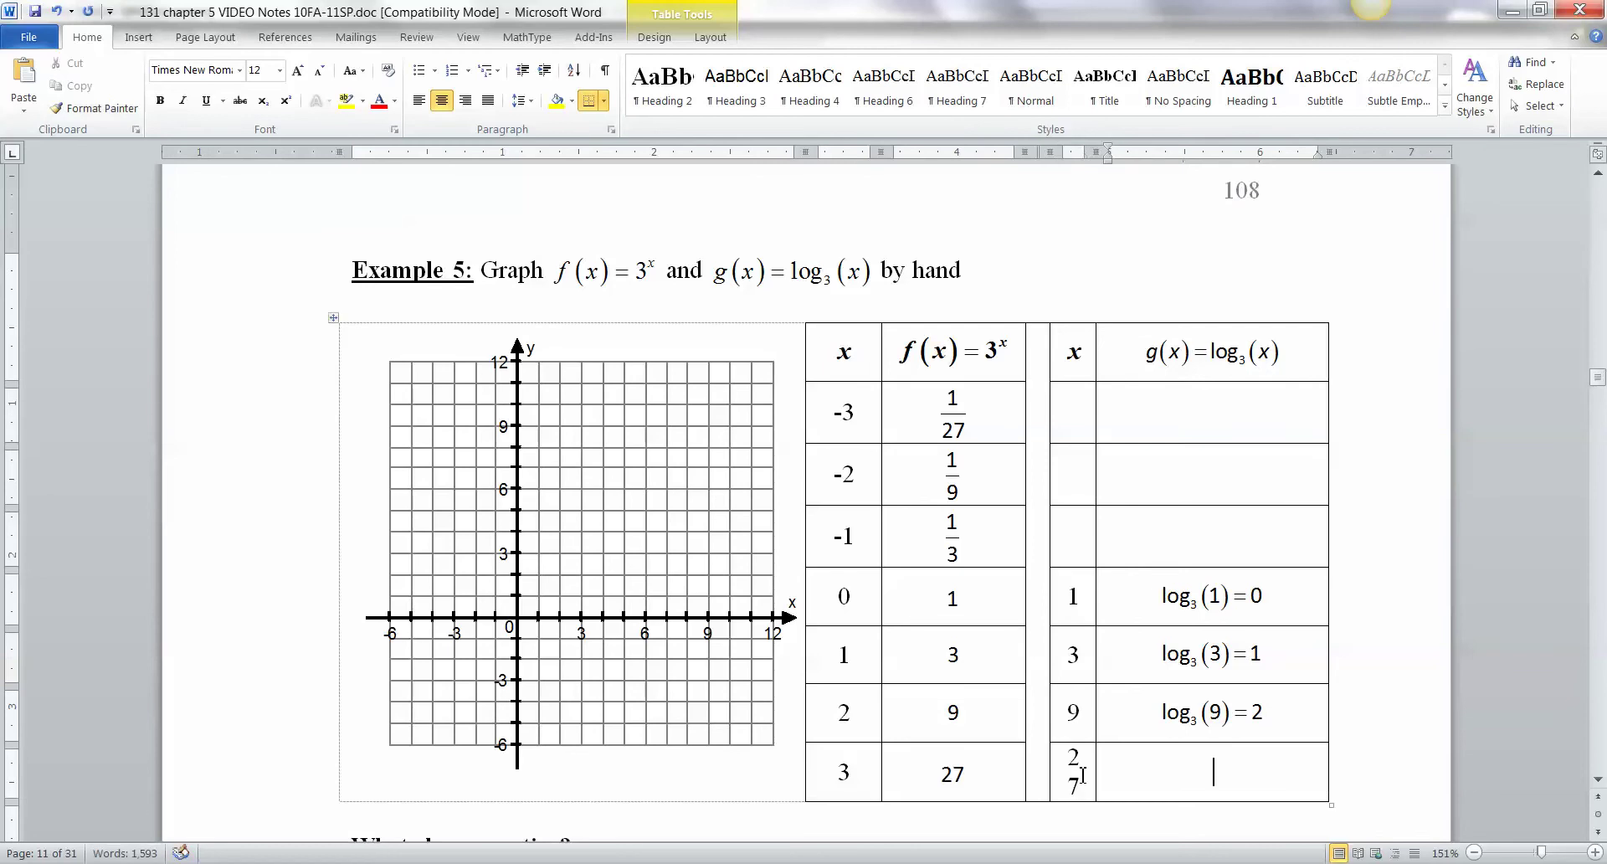
left_click_drag(1097, 476, 1118, 465)
left_click_drag(1214, 732, 1210, 771)
double_click(1225, 771)
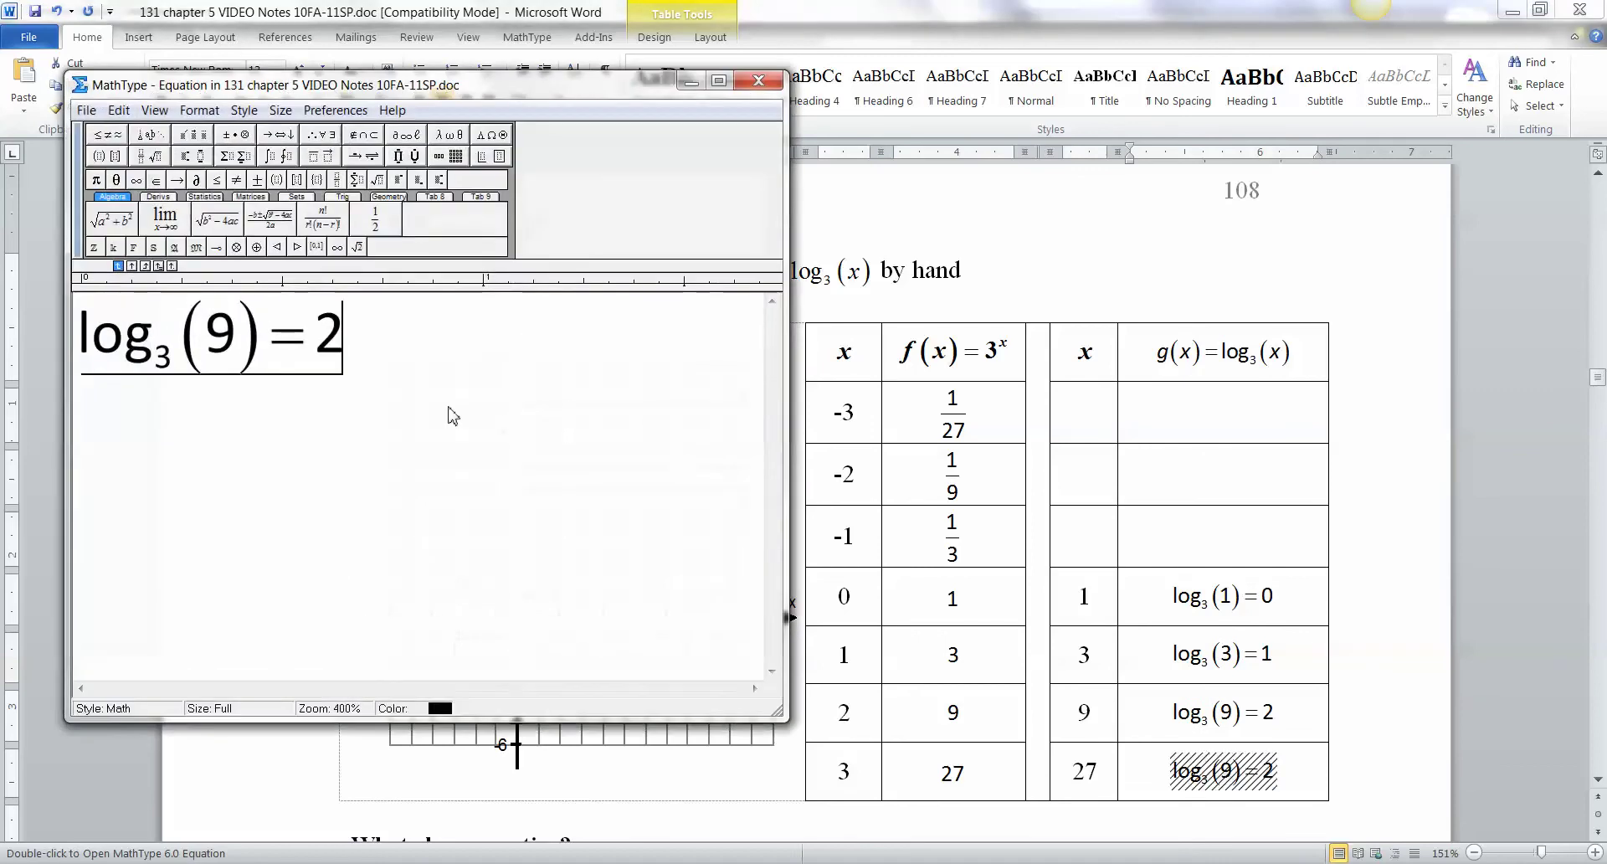
double_click(220, 335)
type("27")
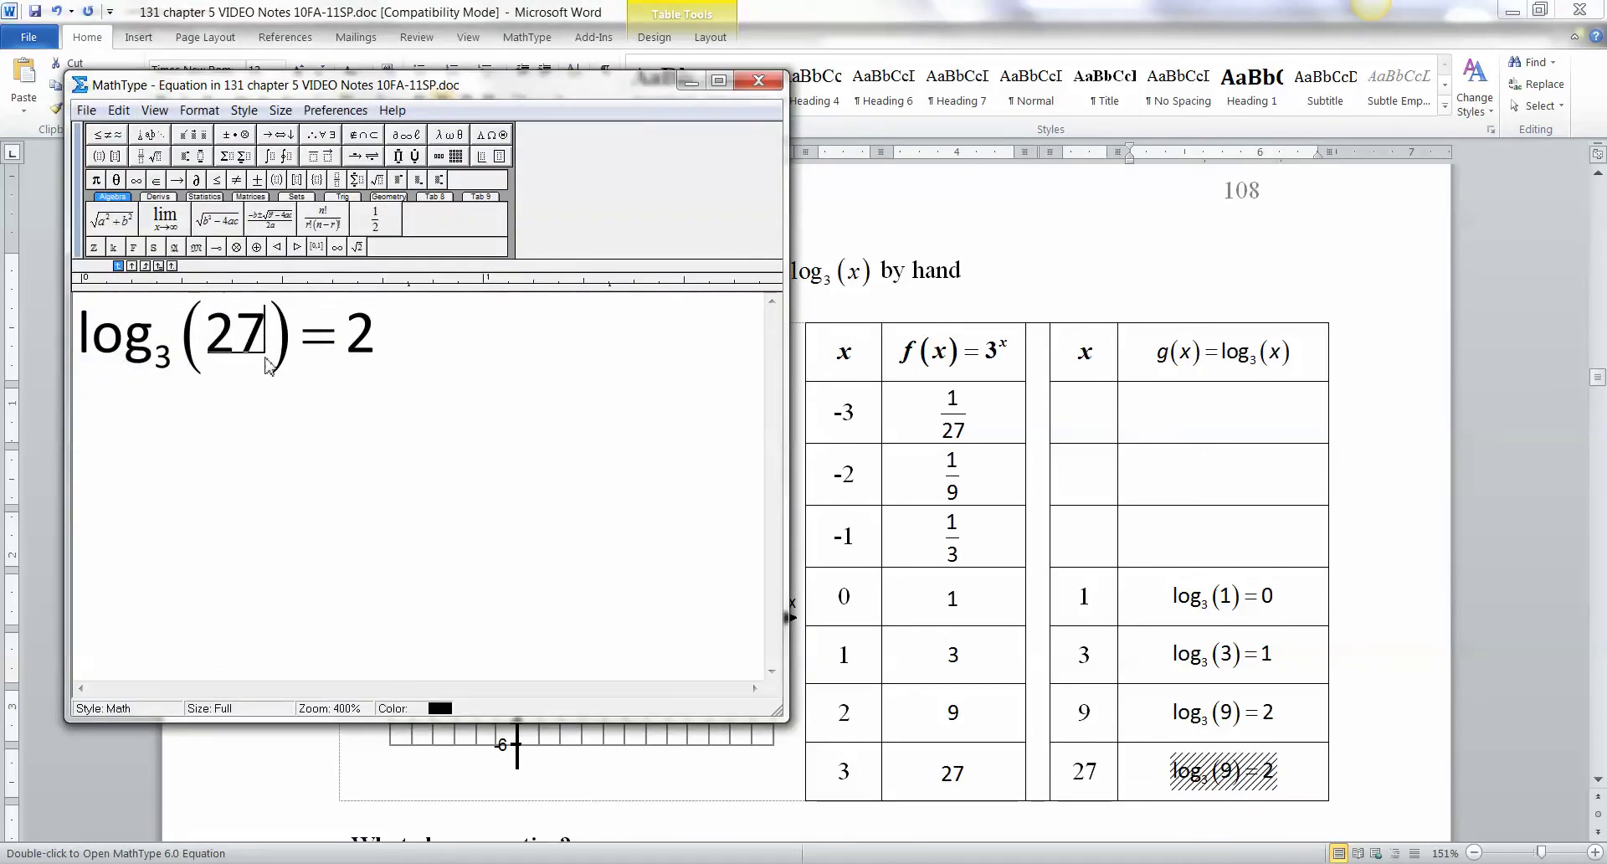
double_click(435, 348)
type("3")
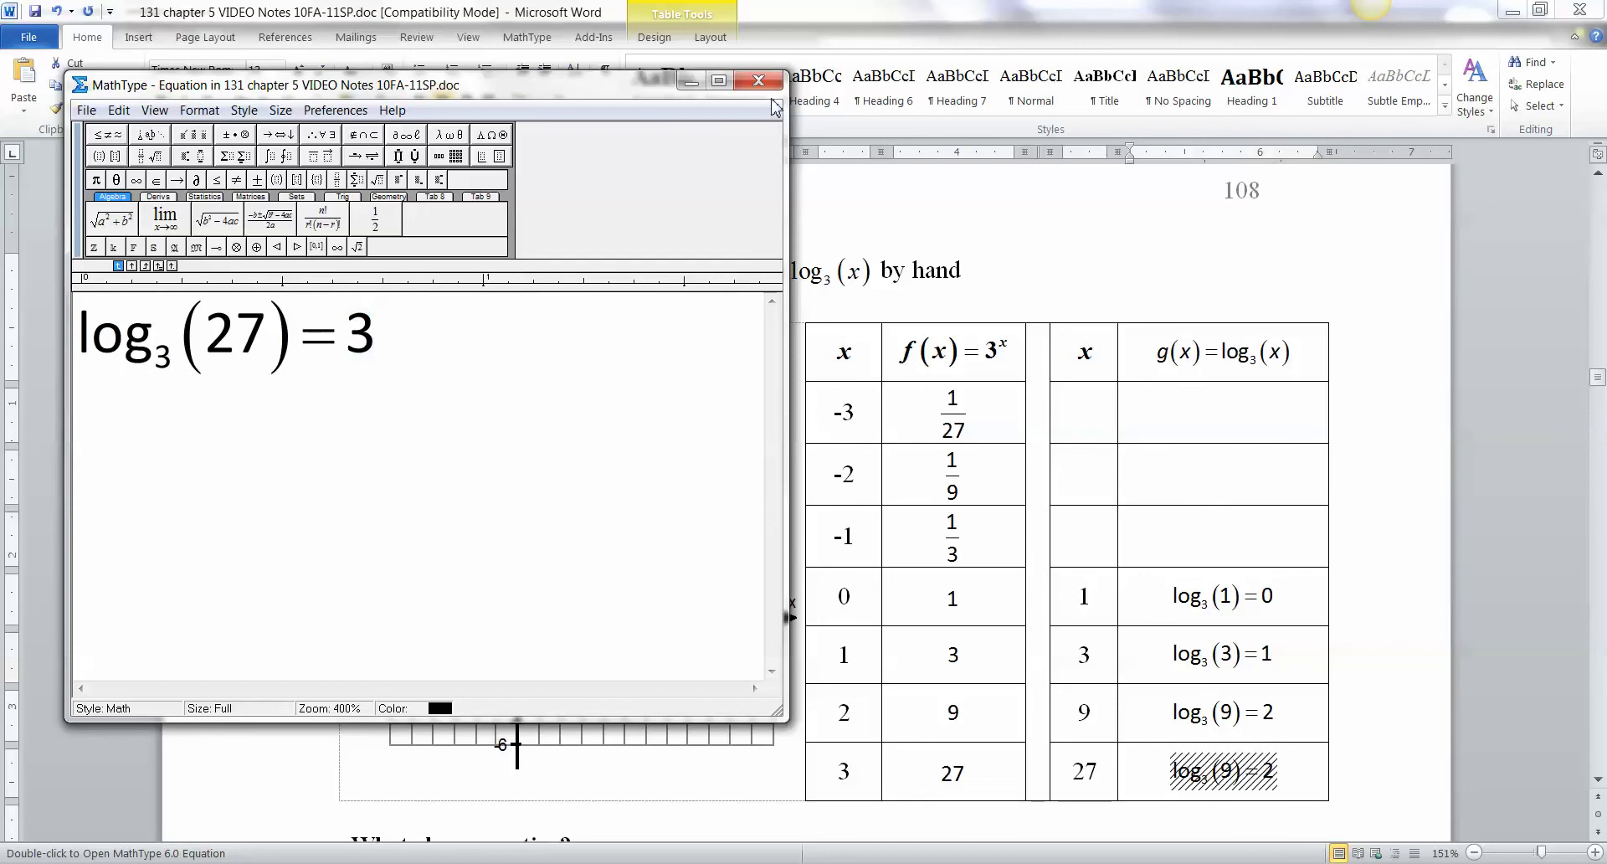
left_click(758, 80)
left_click(1220, 729)
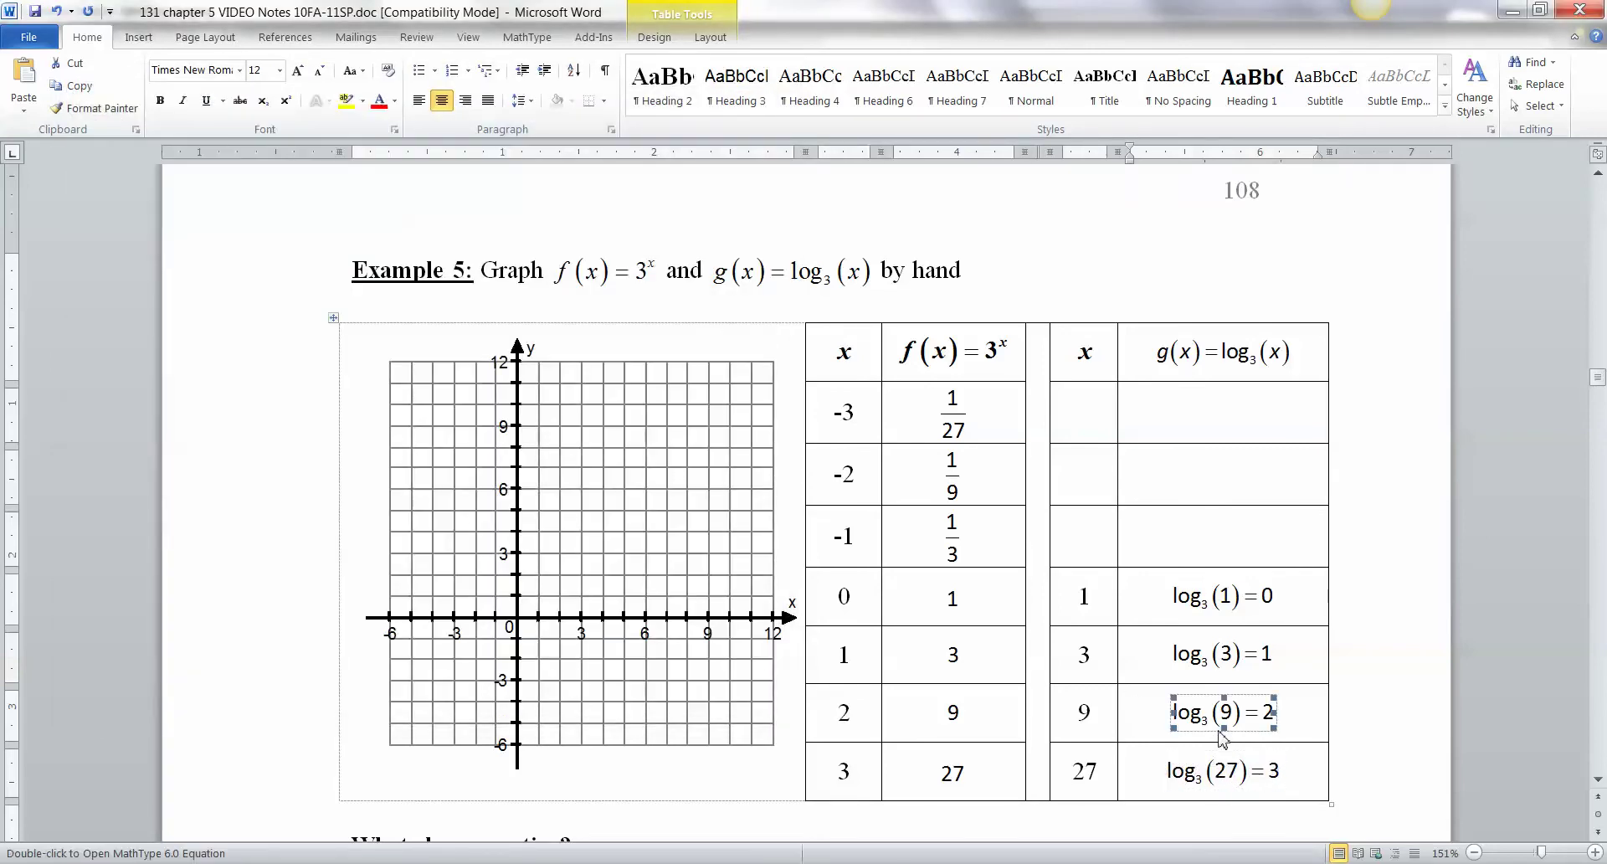
- Enter the fraction 1/3 as an equation in the x cell of row -1
left_click(1092, 552)
key("ctrl+alt+q")
key("ctrl+f")
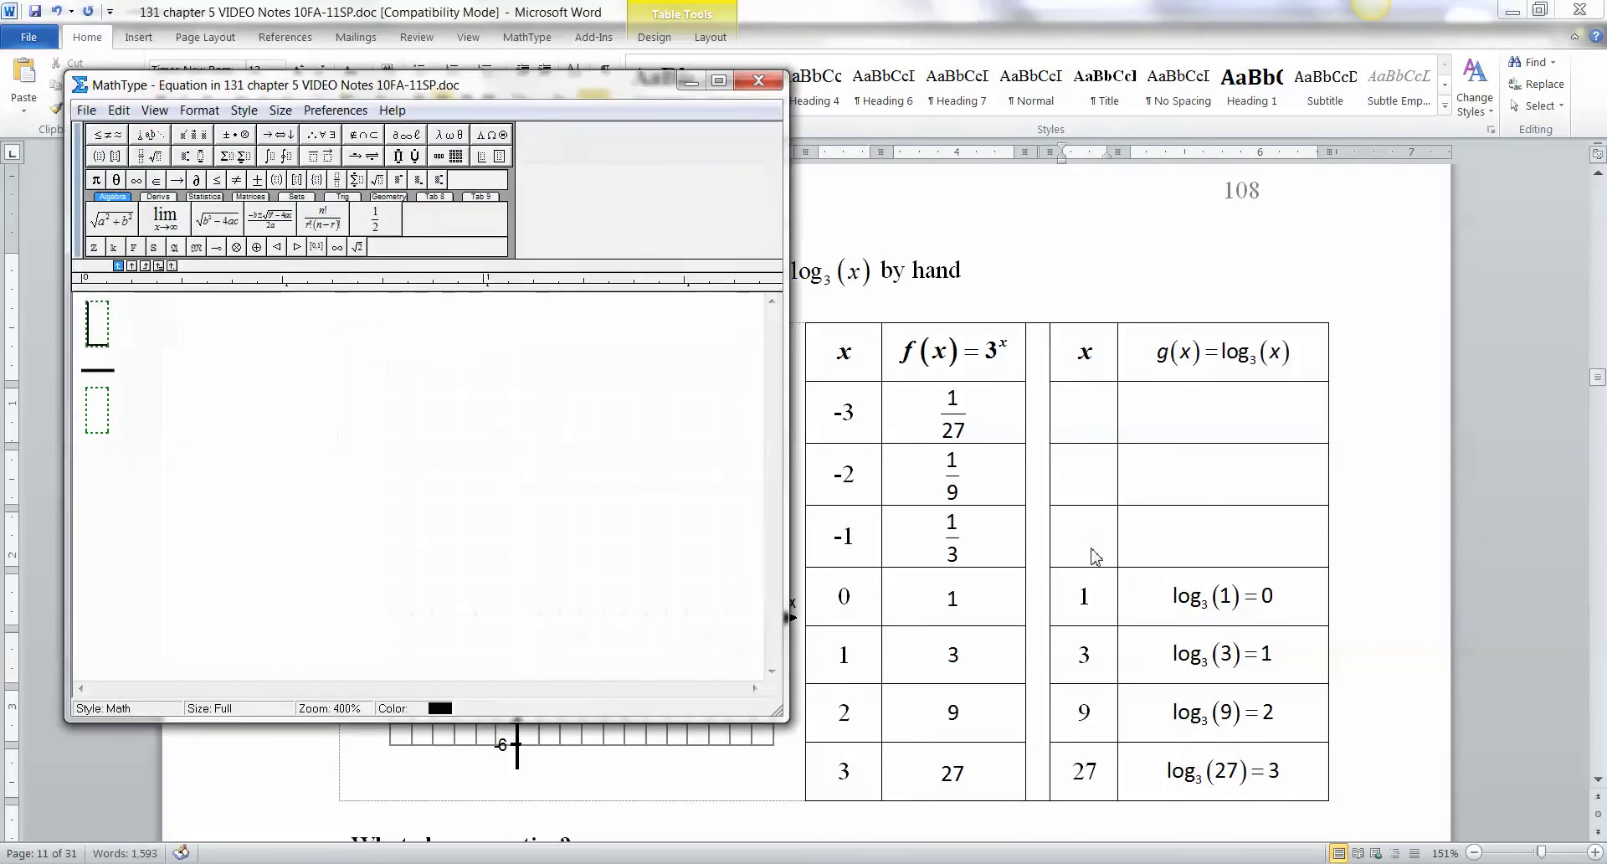
type("1")
key("Tab")
type("3")
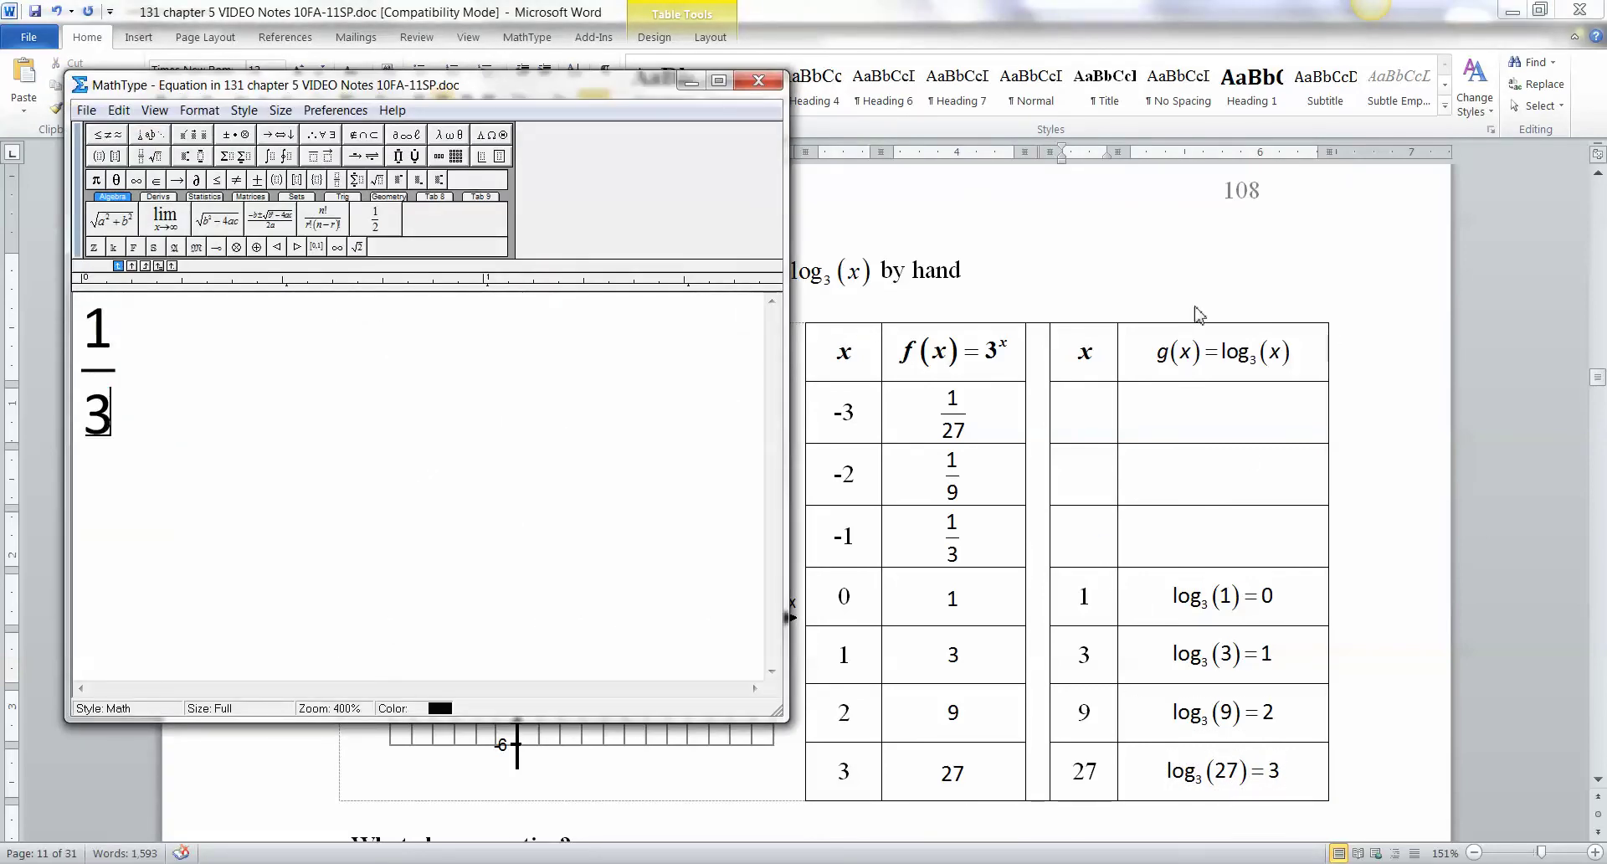
left_click(758, 81)
- Enter the equation log₃(1/3) = −1 in the g(x) cell of row -1
left_click(1199, 540)
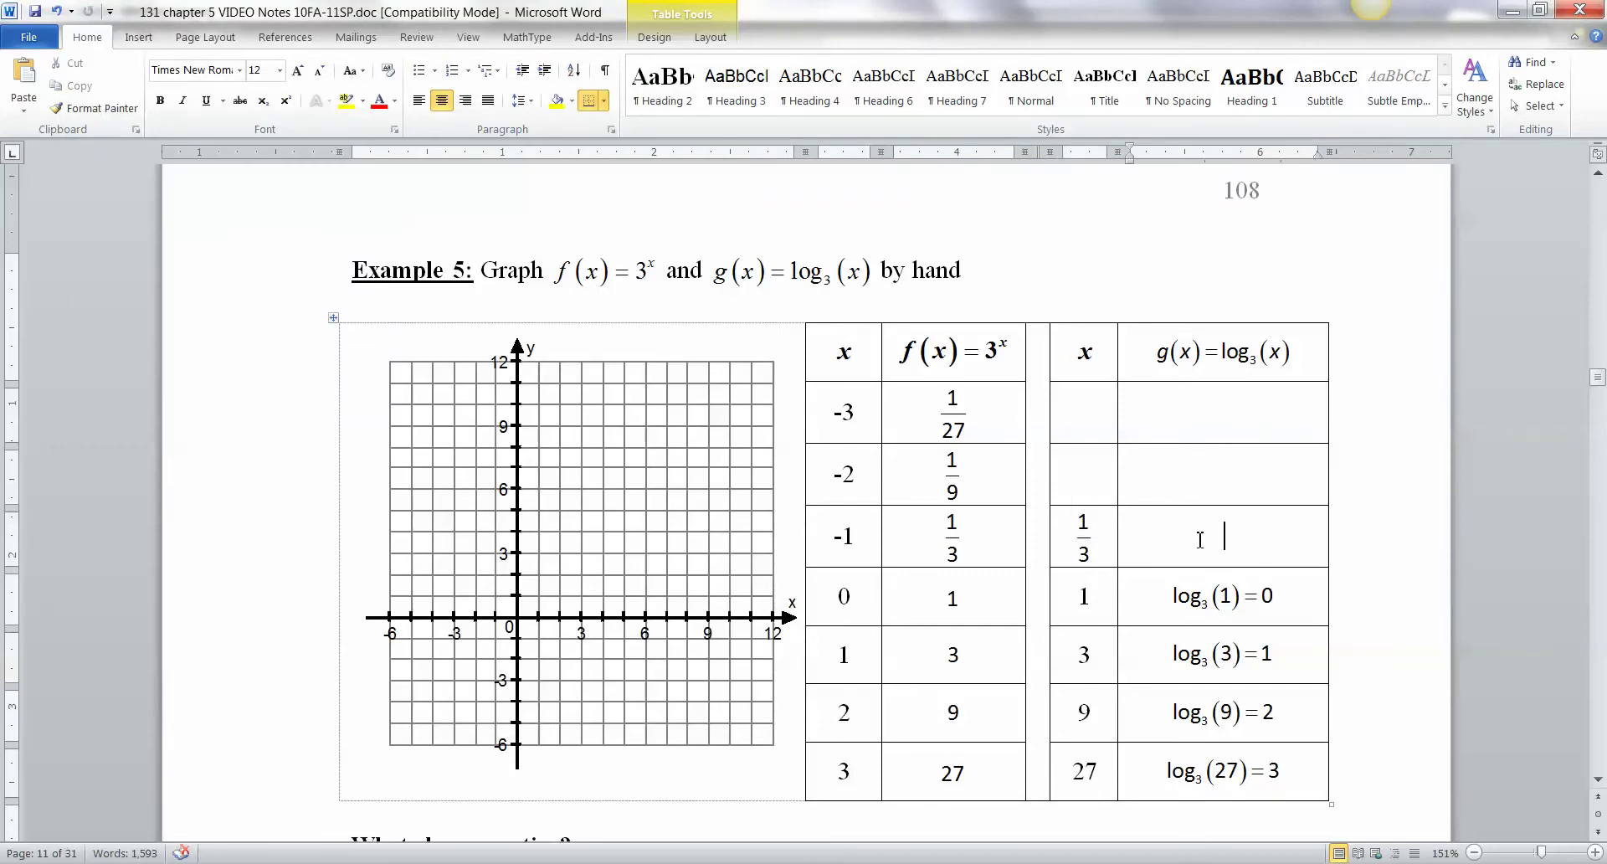
type("log")
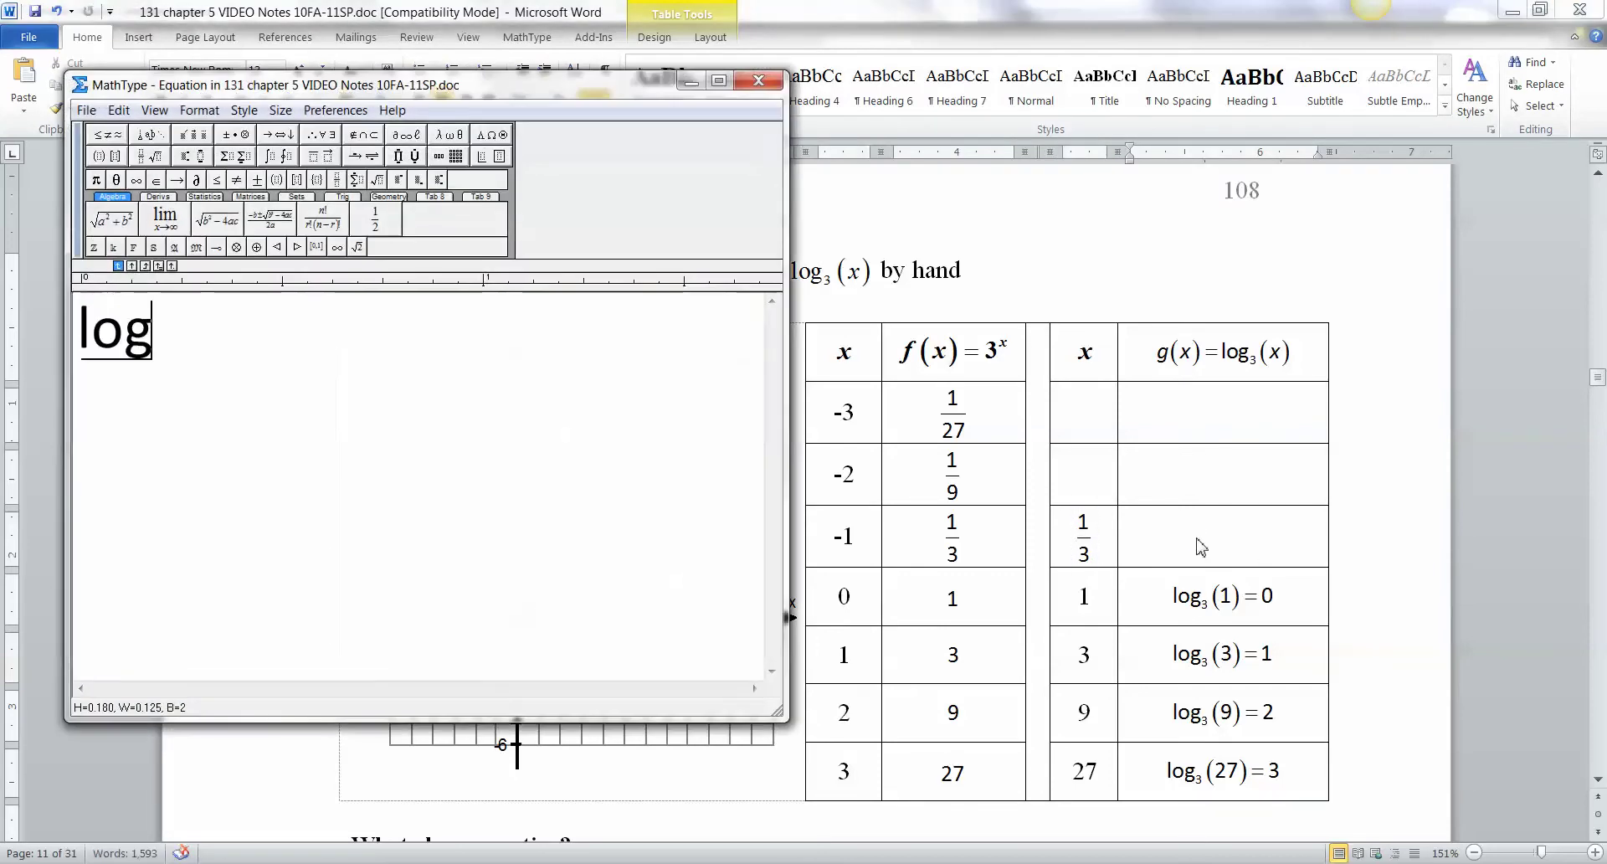
key("ctrl+l")
type("3")
key("Tab")
key("ctrl+9")
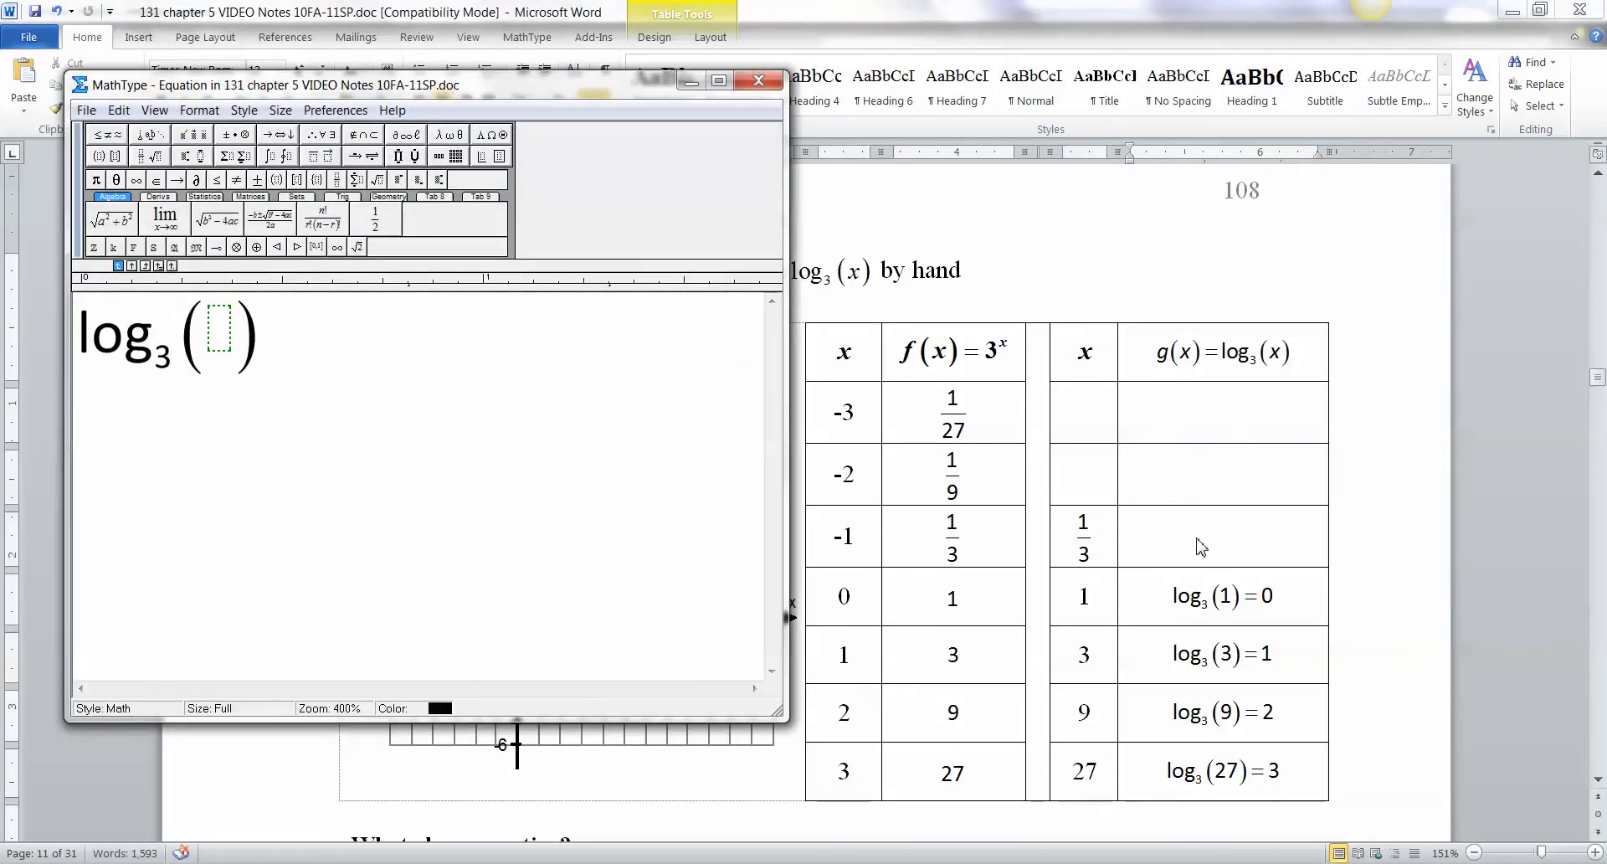
key("ctrl+f")
type("1/")
key("Tab")
type("3")
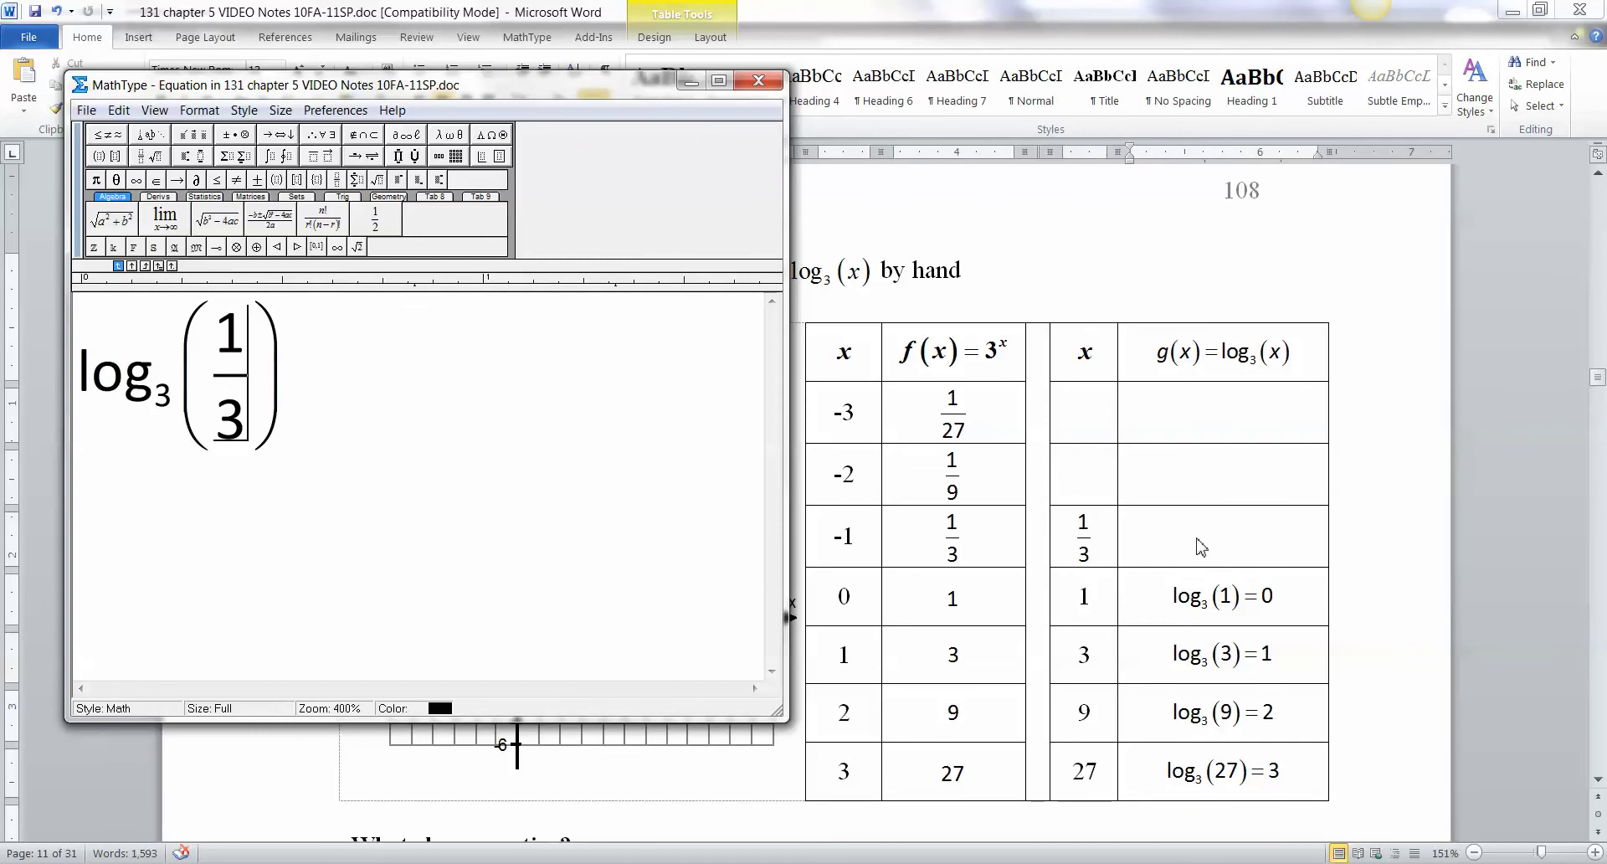
key("Tab")
type("=")
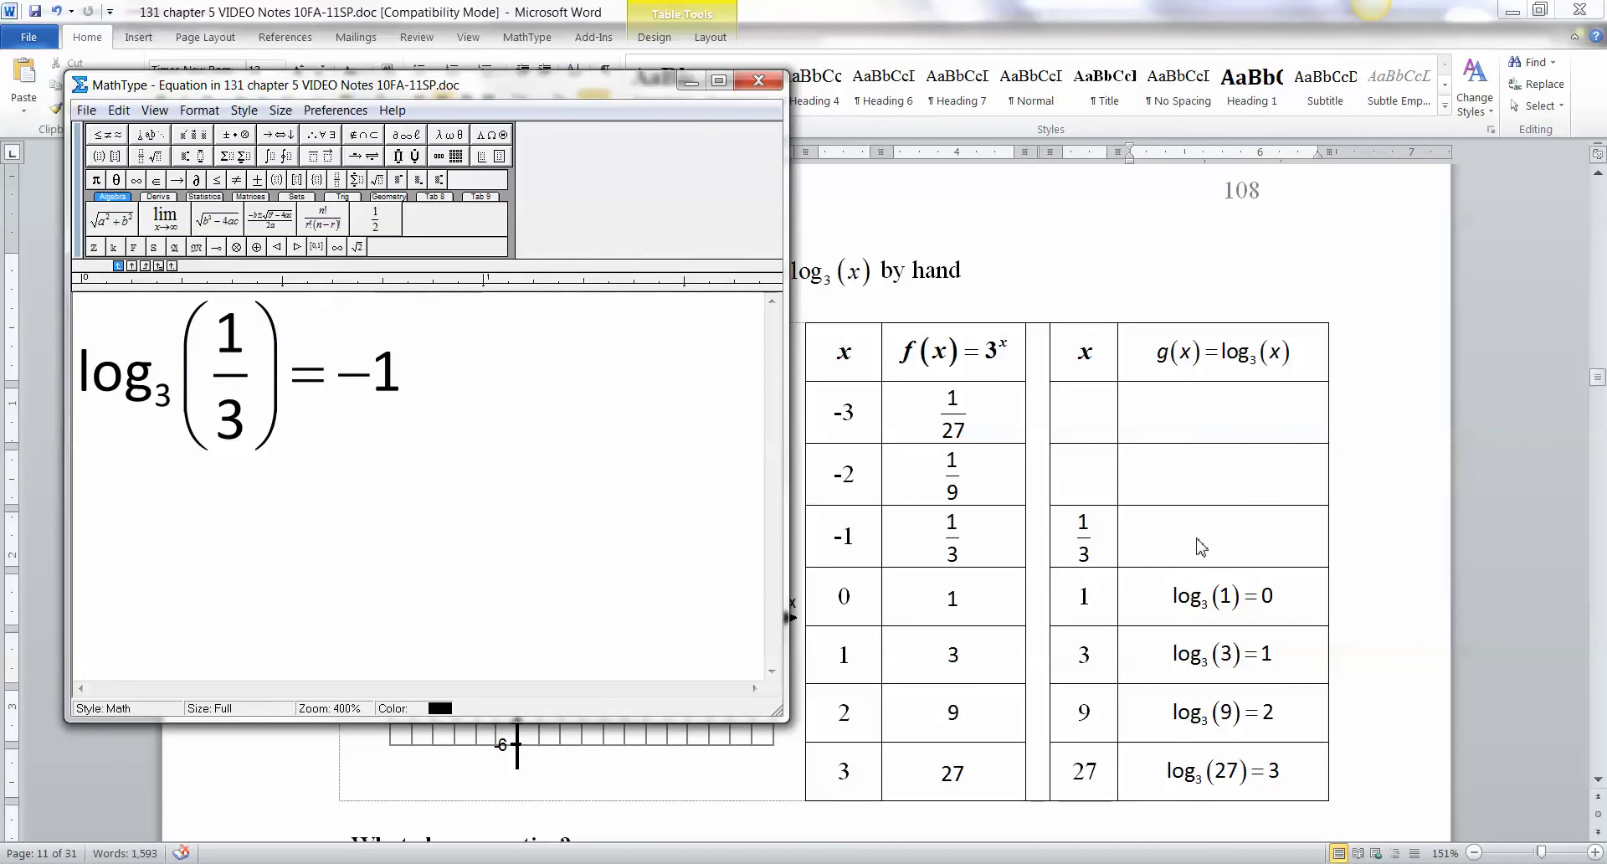
left_click(758, 80)
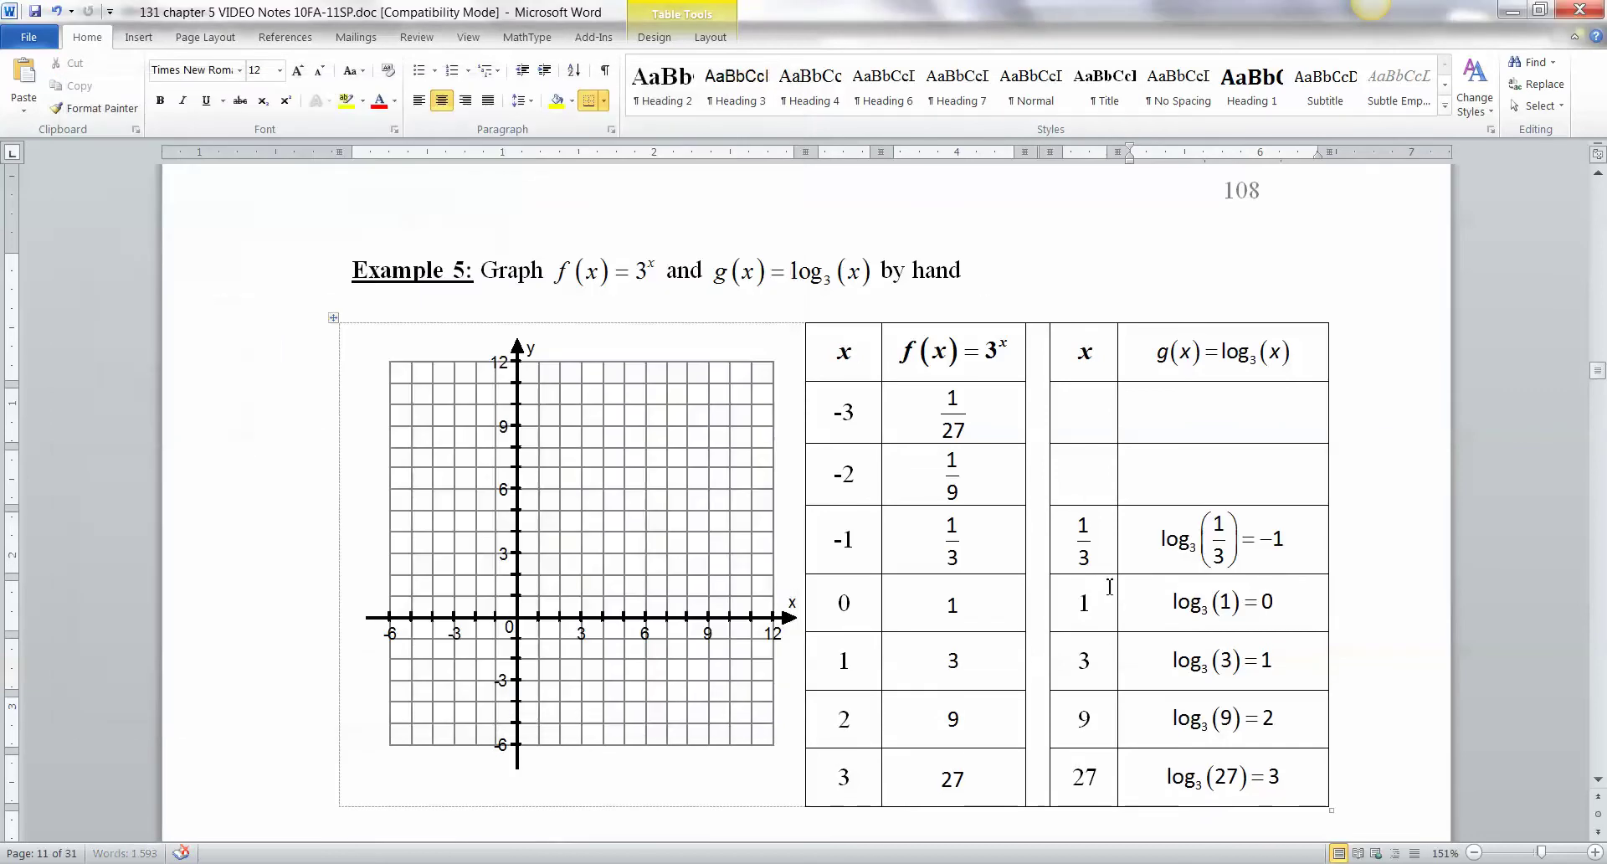
left_click(1180, 539)
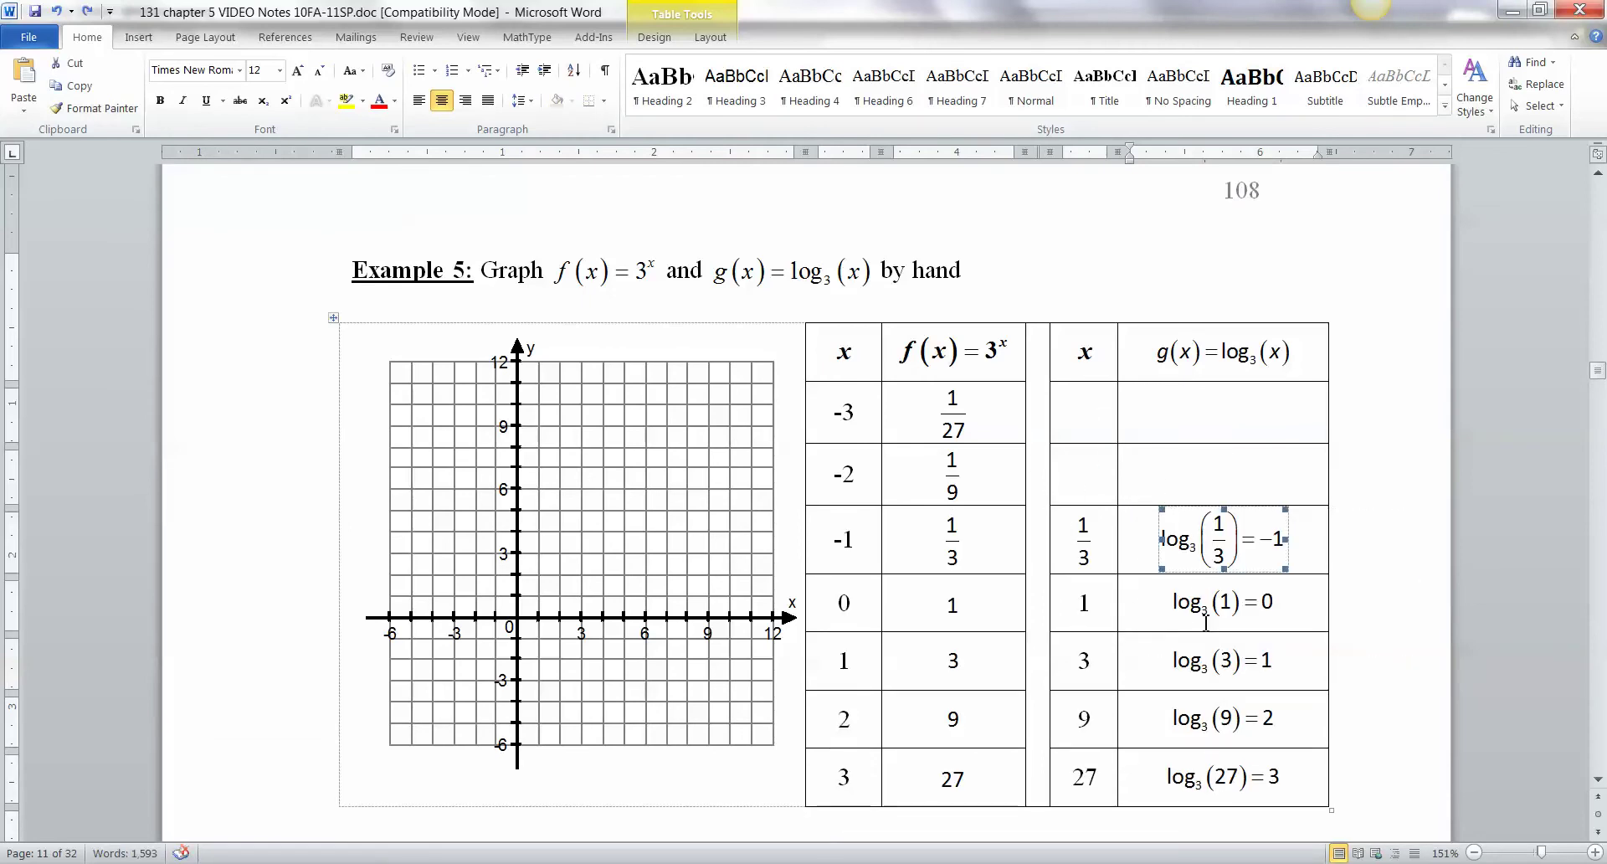
- Copy the 1/27 and 1/9 fractions from the f(x) table into the empty x cells
scroll(1205, 623, "down", 3)
scroll(1205, 623, "up", 2)
left_click(962, 338)
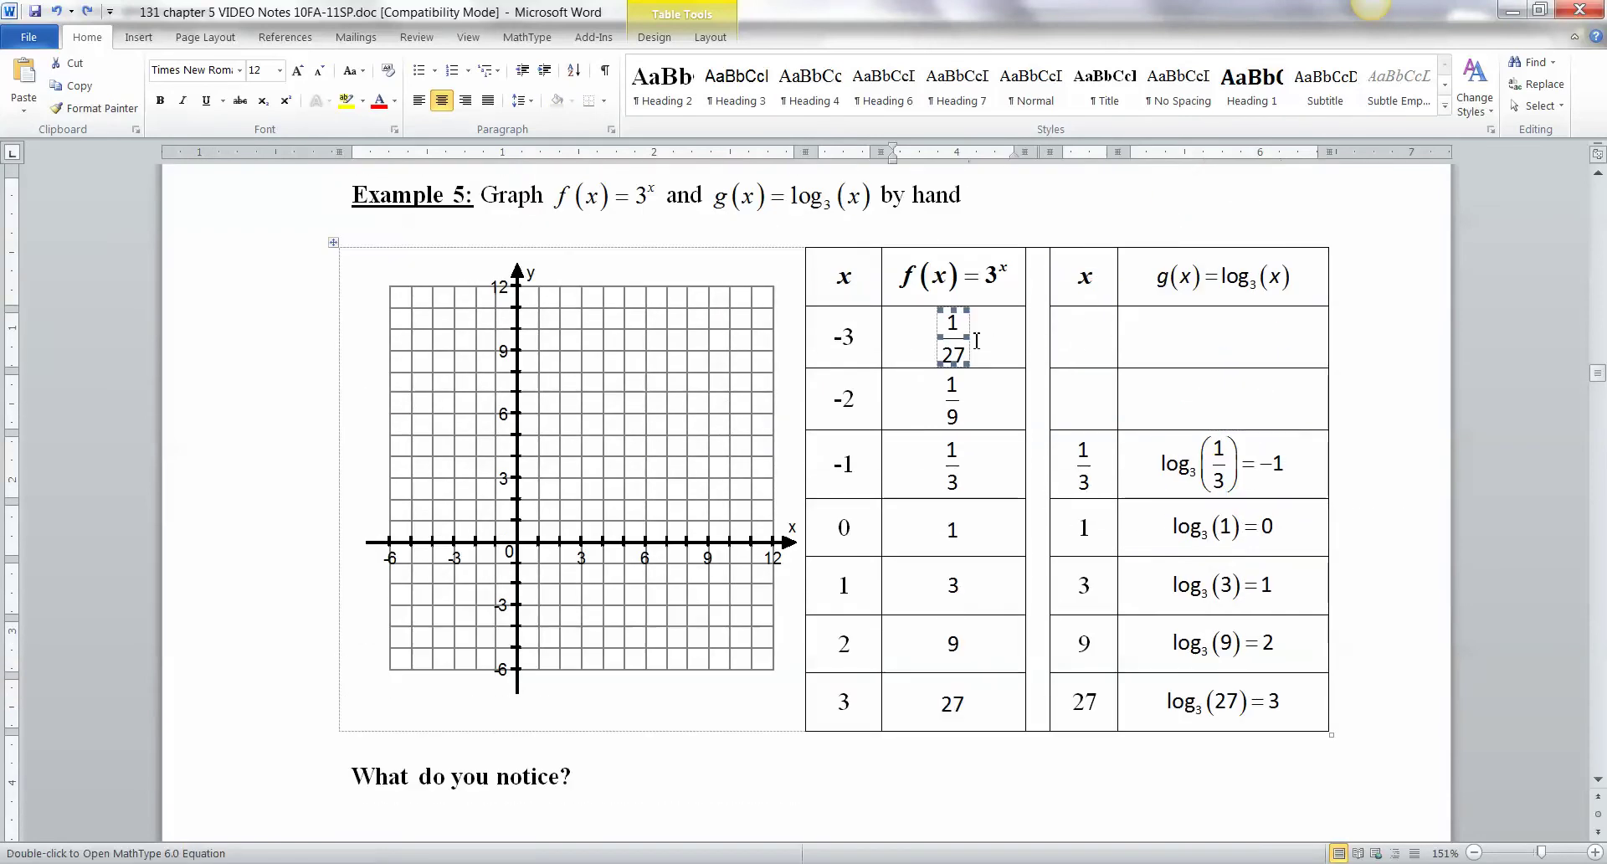
left_click_drag(976, 340, 943, 405)
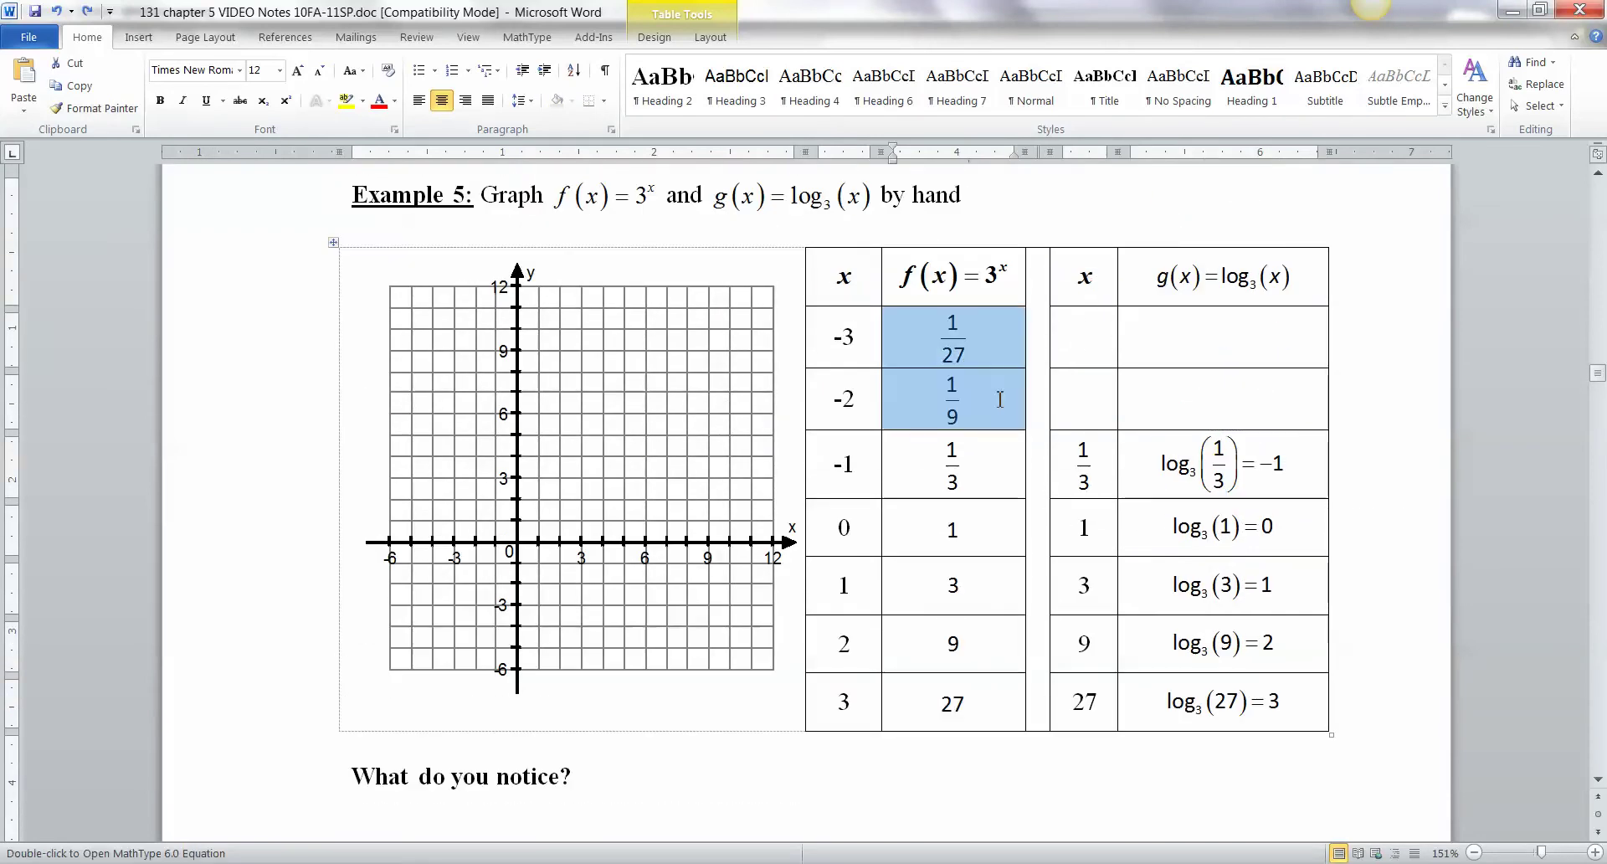
key("ctrl+c")
left_click(1105, 348)
key("ctrl+v")
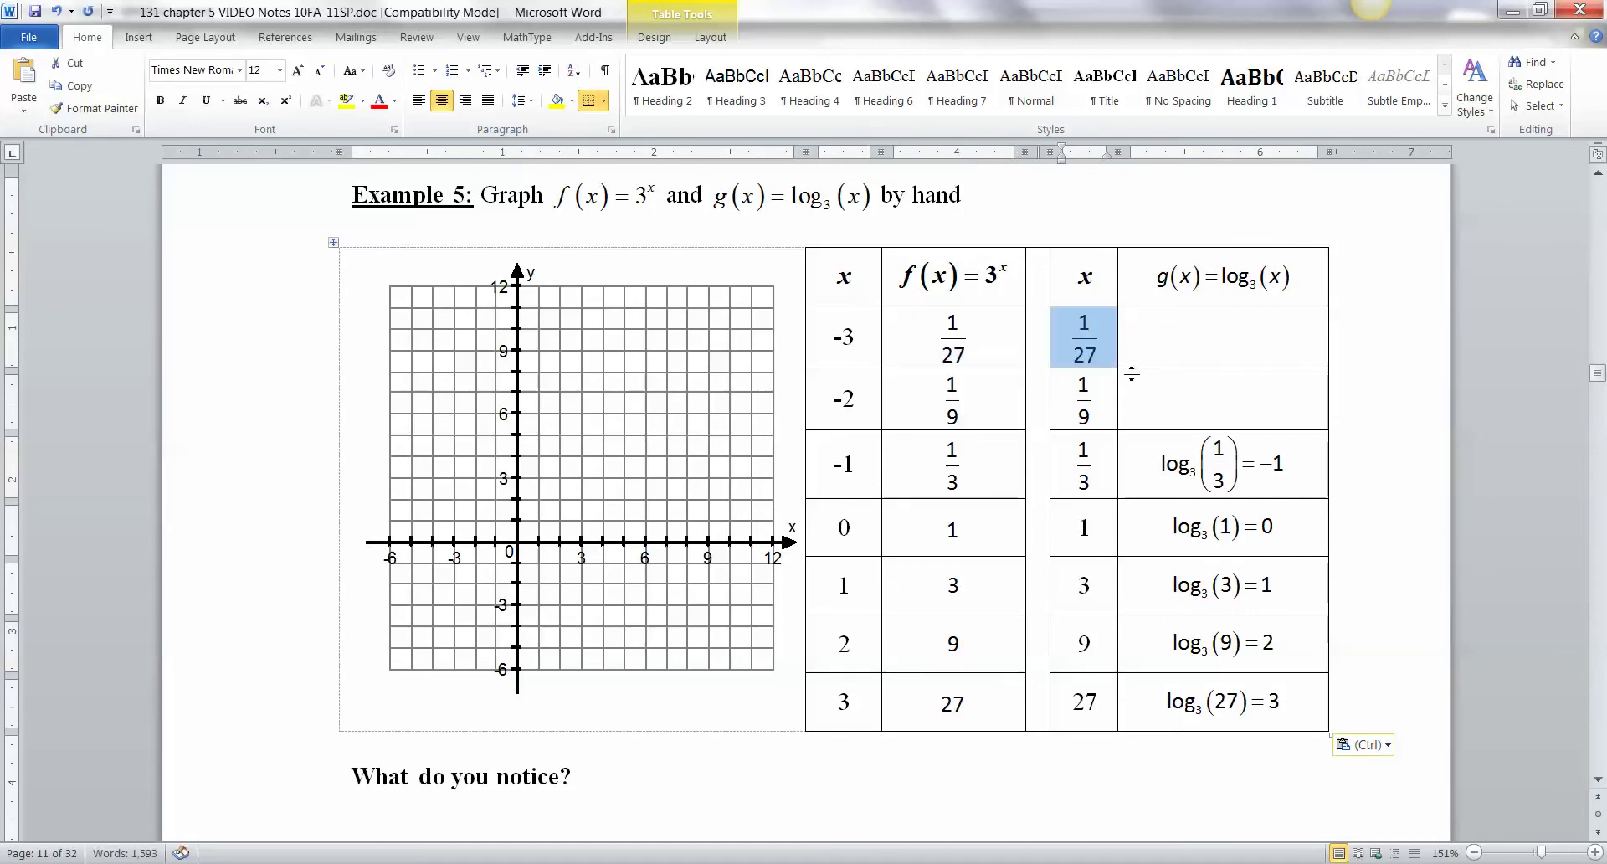
- Enter -3 and -2 as the g(x) values for 1/27 and 1/9
left_click(1185, 352)
type("-3")
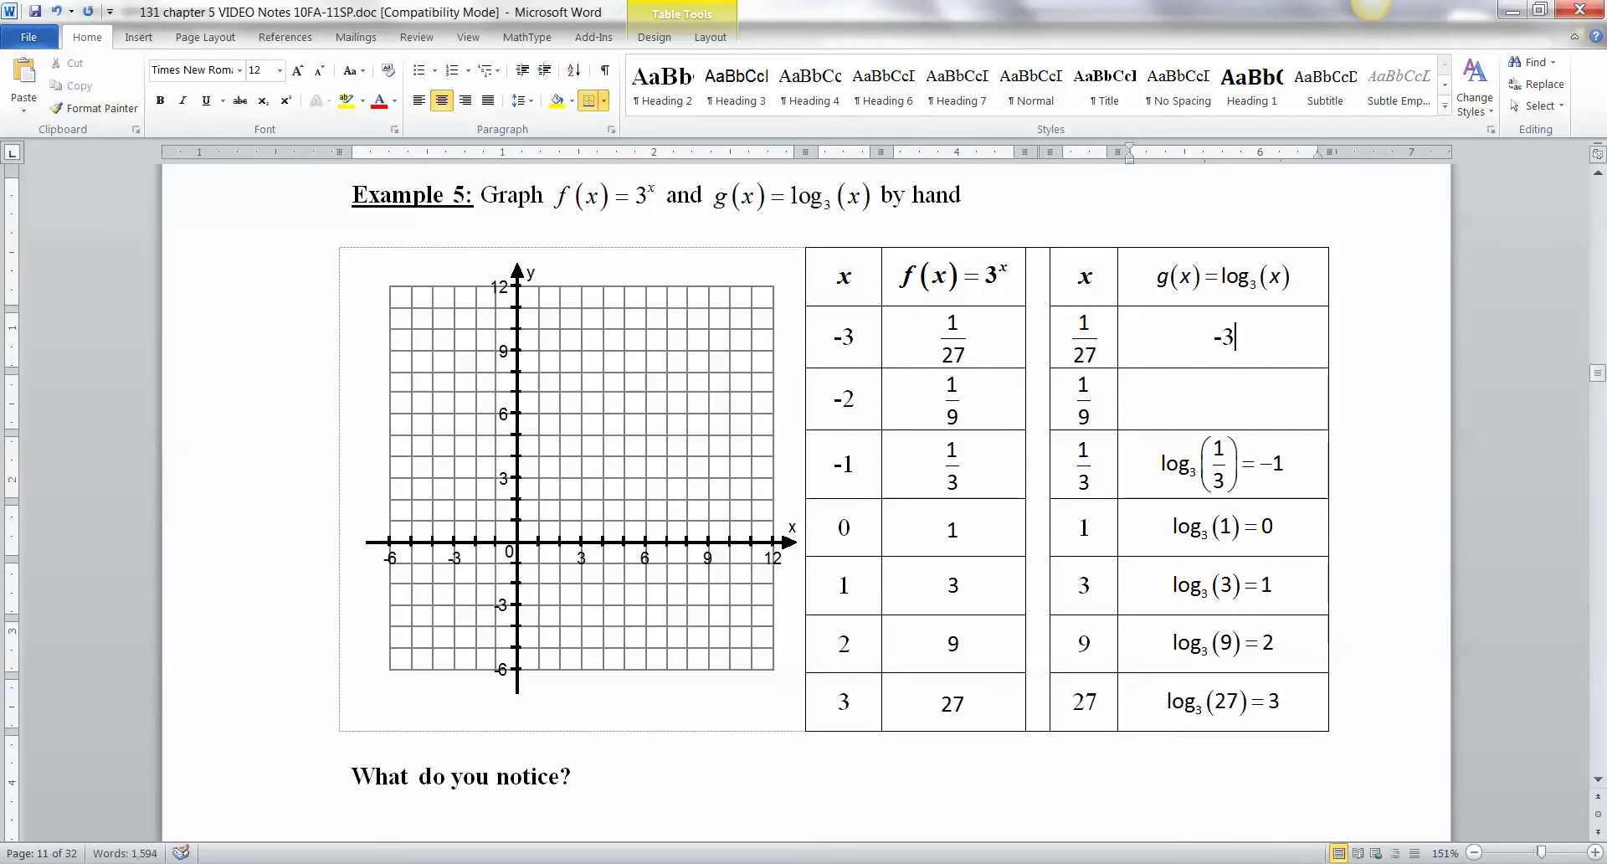
key("Down")
type("-2")
- Set all data rows of both tables to the Calibri font
left_click(1192, 699)
left_click_drag(1121, 707, 858, 356)
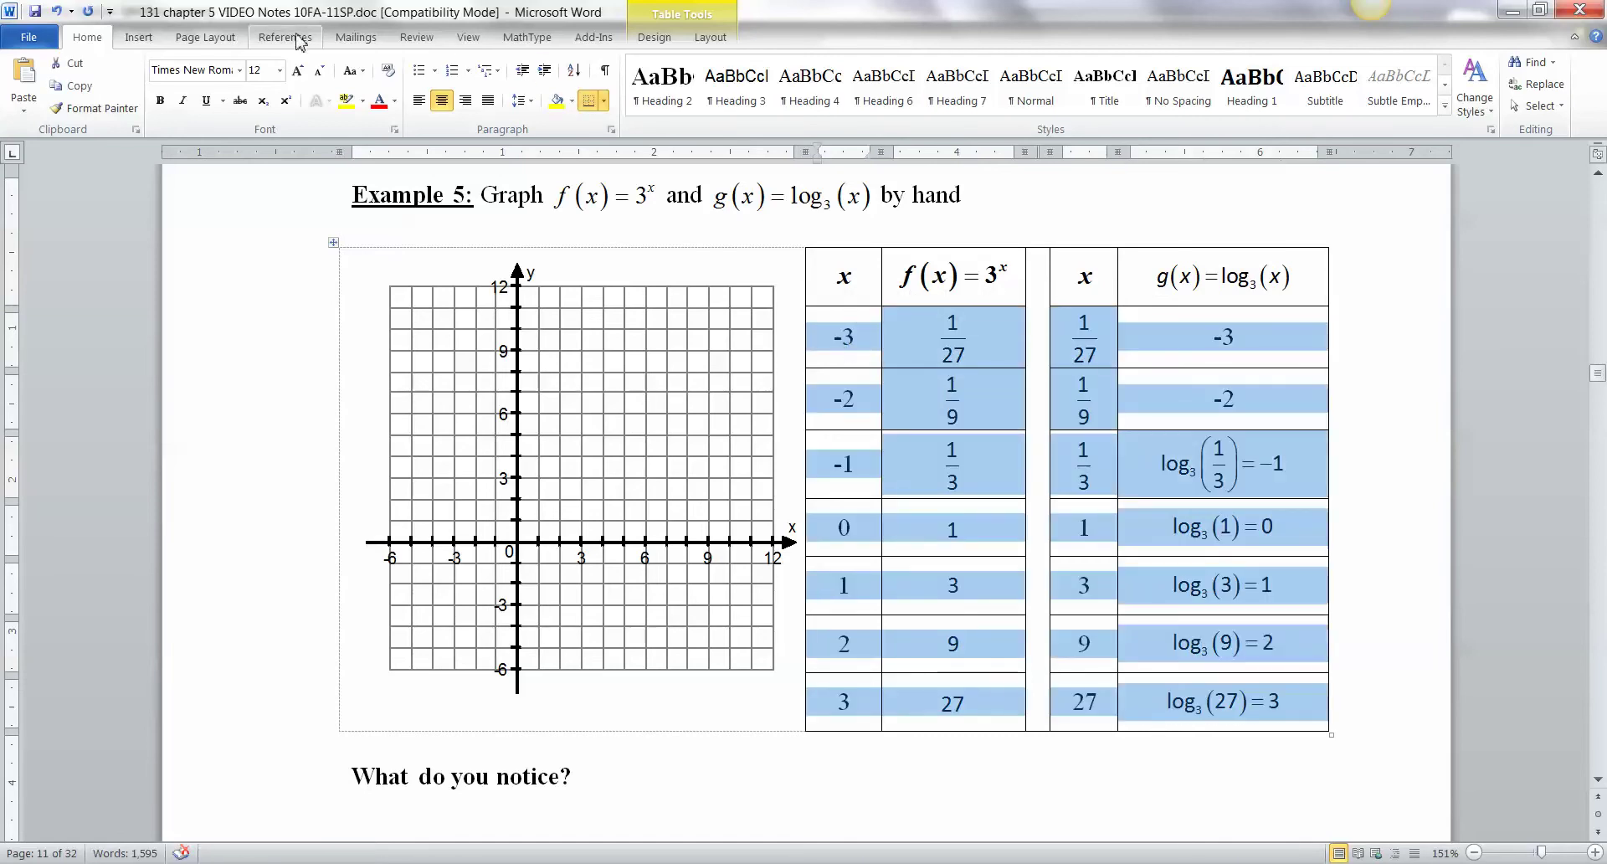
left_click(210, 70)
type("Calibri")
key("Return")
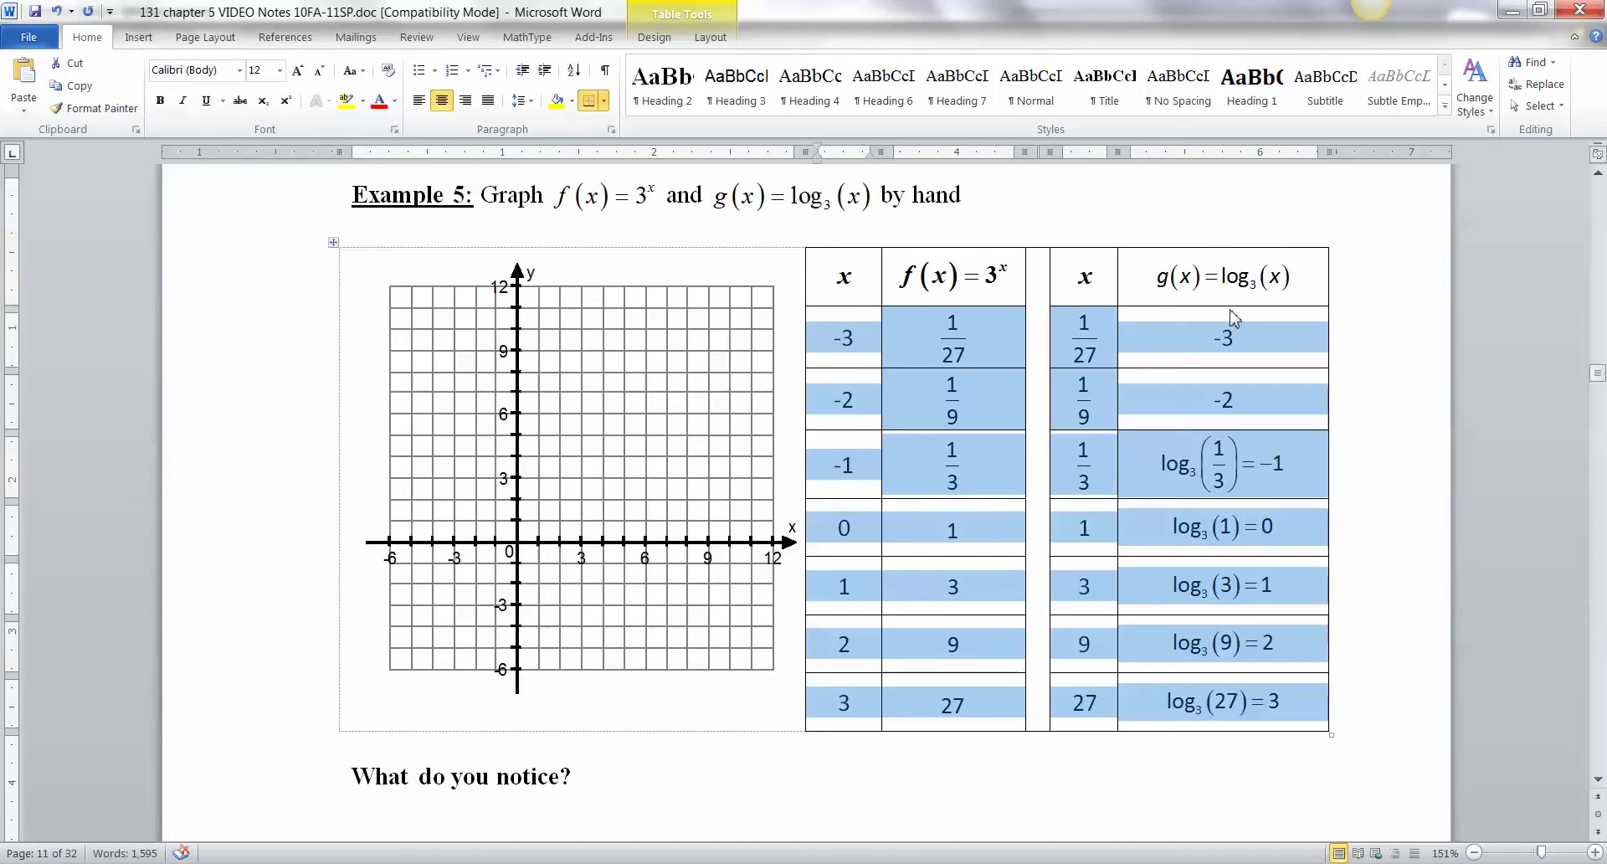
left_click(441, 579)
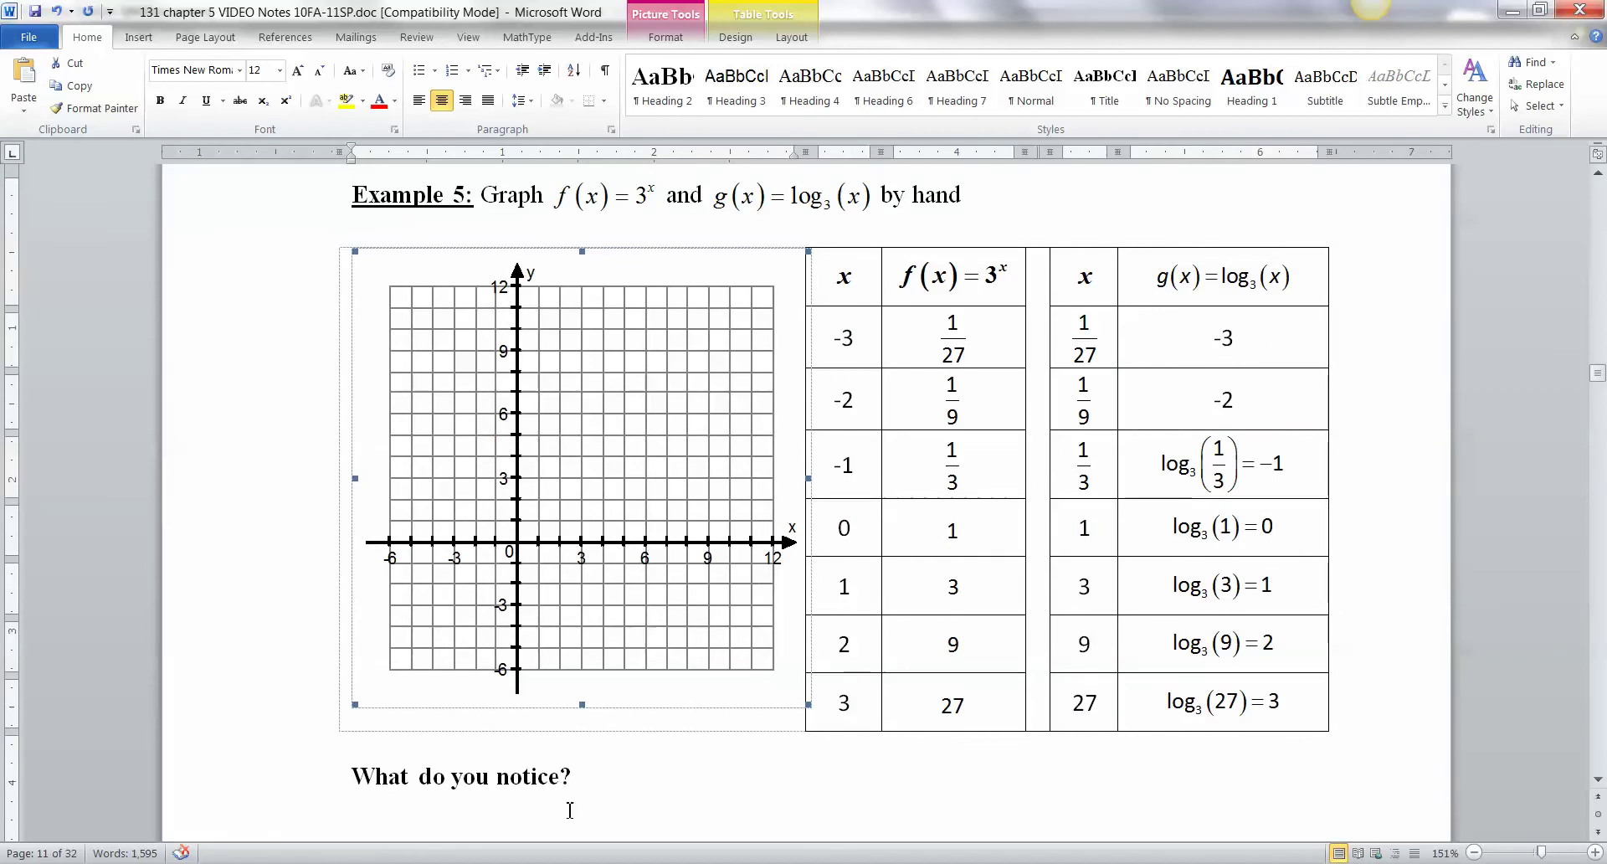
- Paste the two-curve graph over the blank grid, keeping the version with axes labelled every 3
key("ctrl+v")
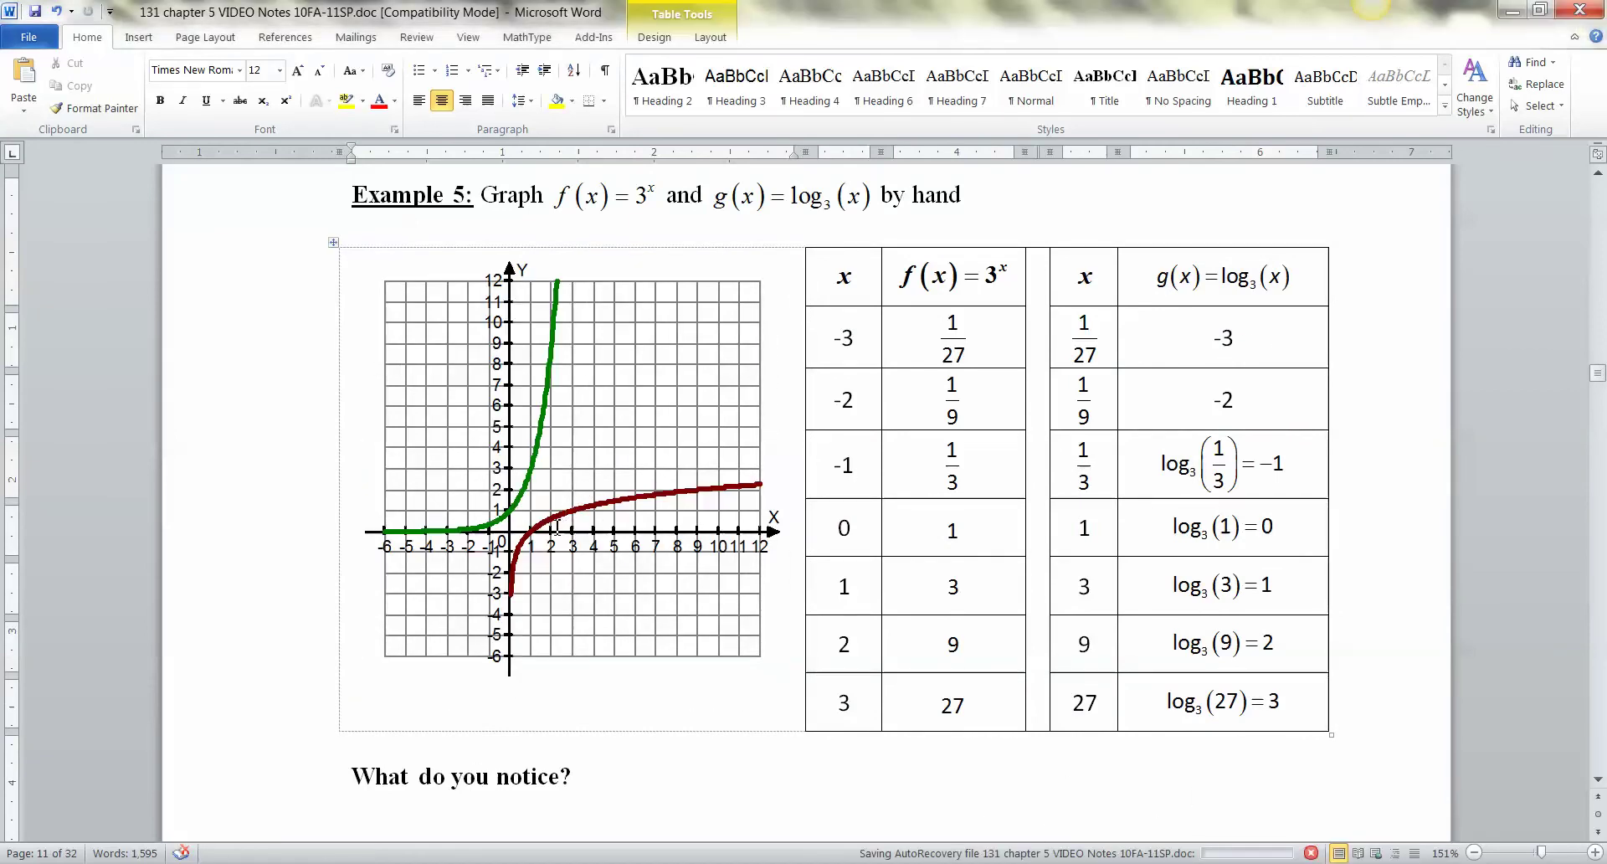
key("ctrl+z")
left_click(566, 529)
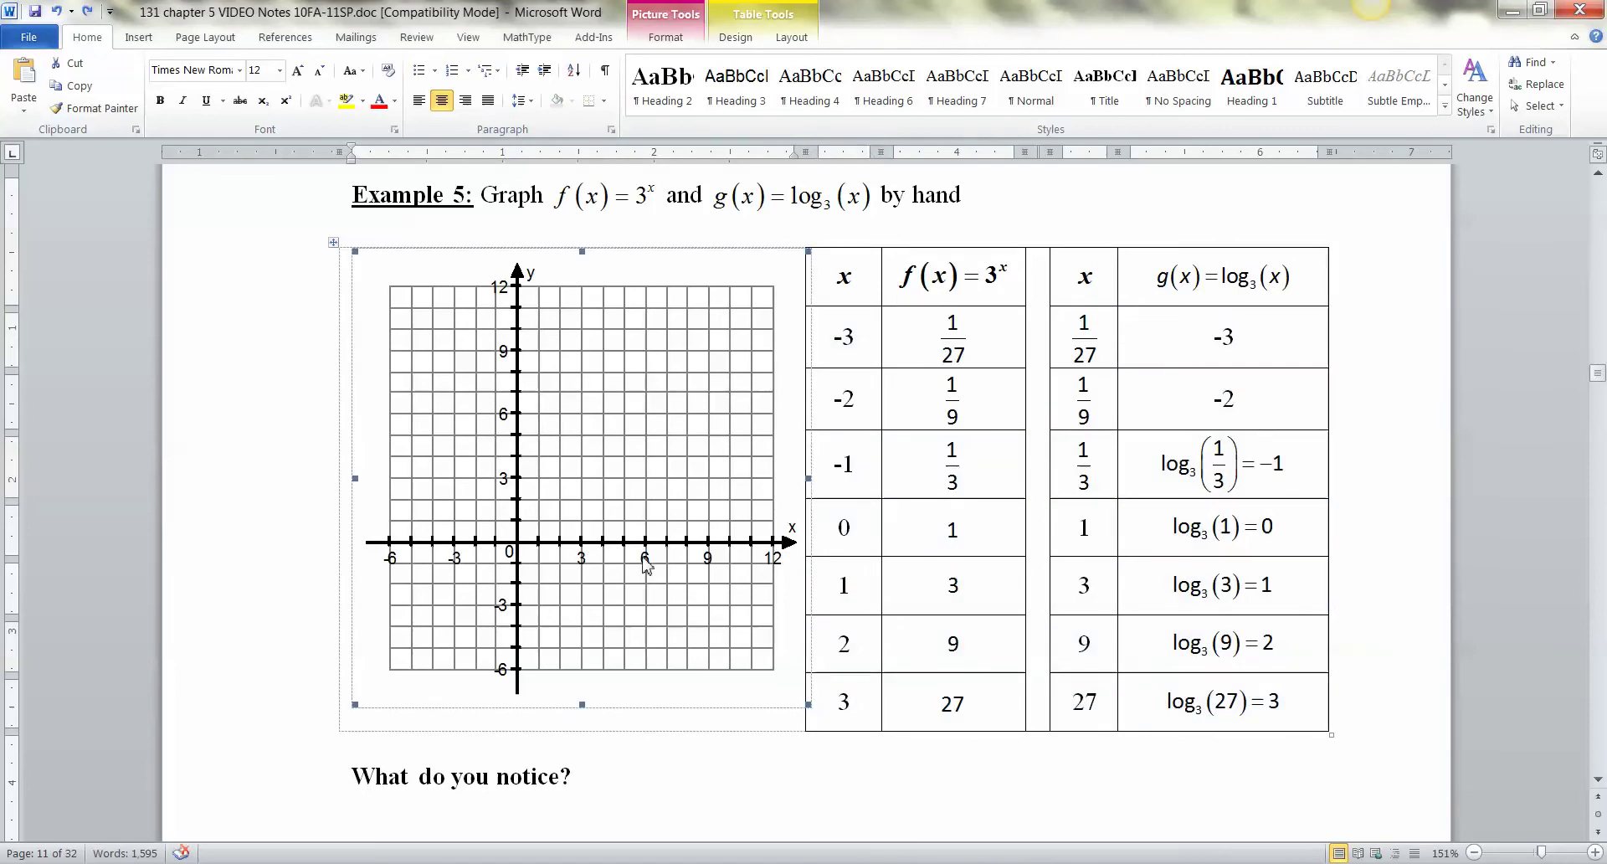
key("ctrl+v")
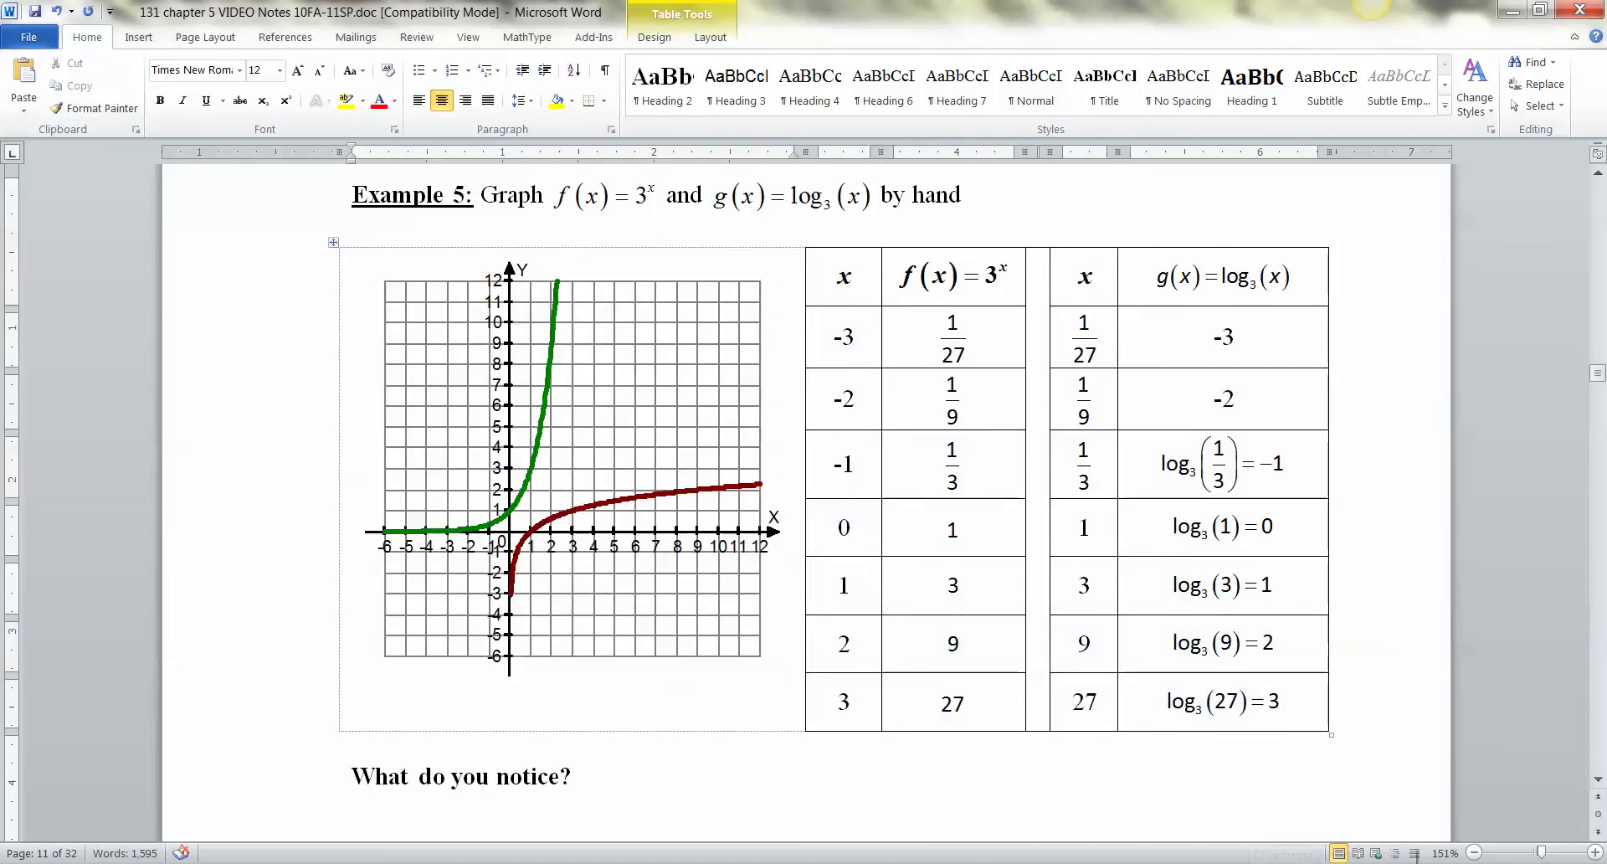
key("ctrl+v")
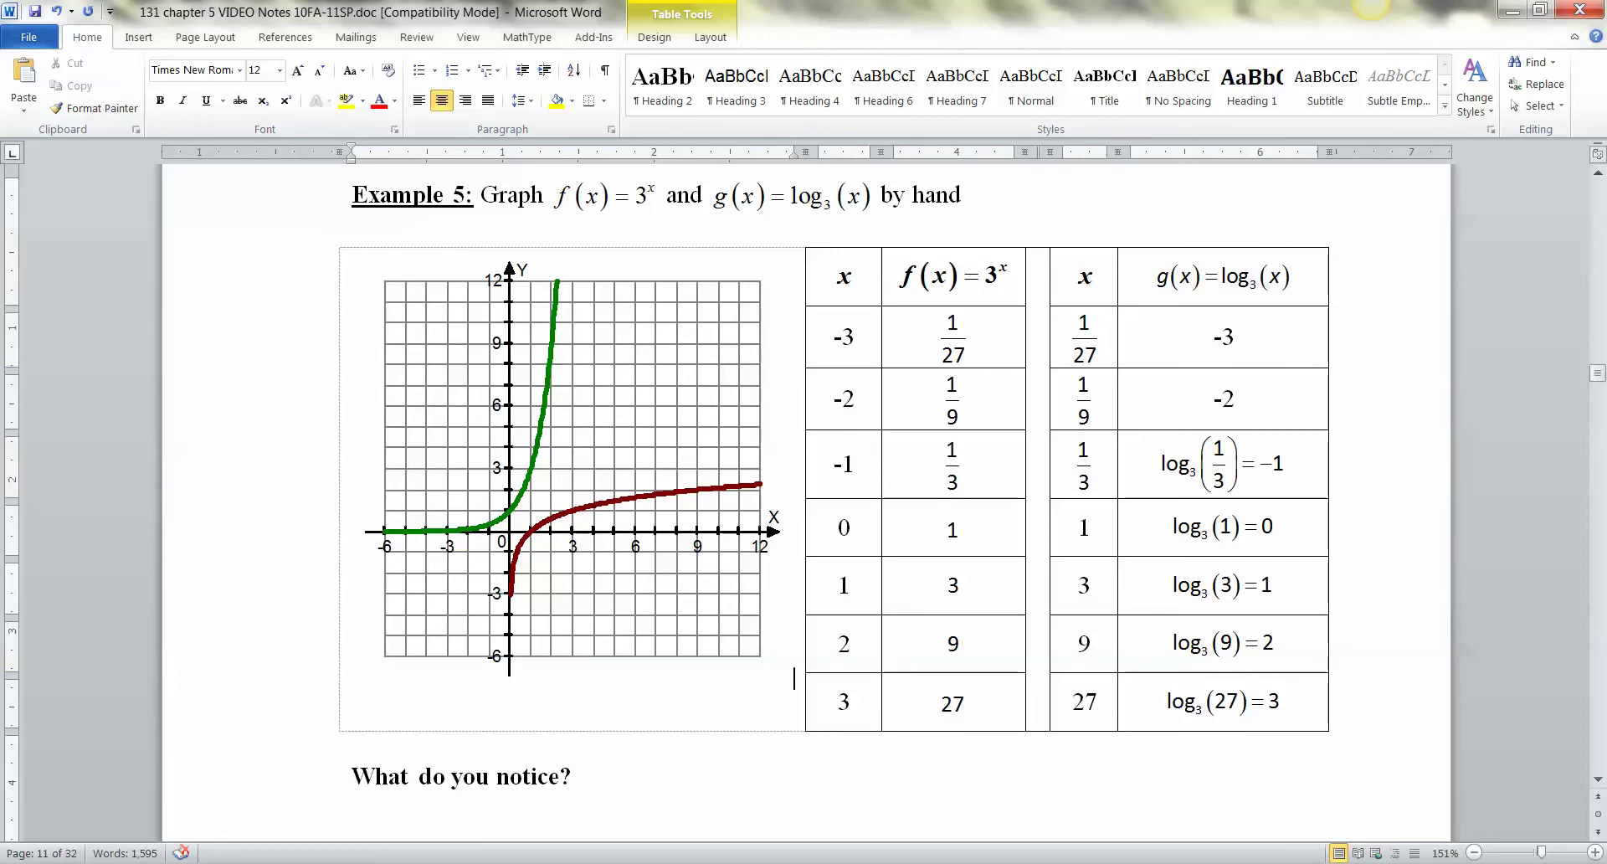
- In Advanced Grapher, add the graph y = x with a dashed line style
left_click(455, 831)
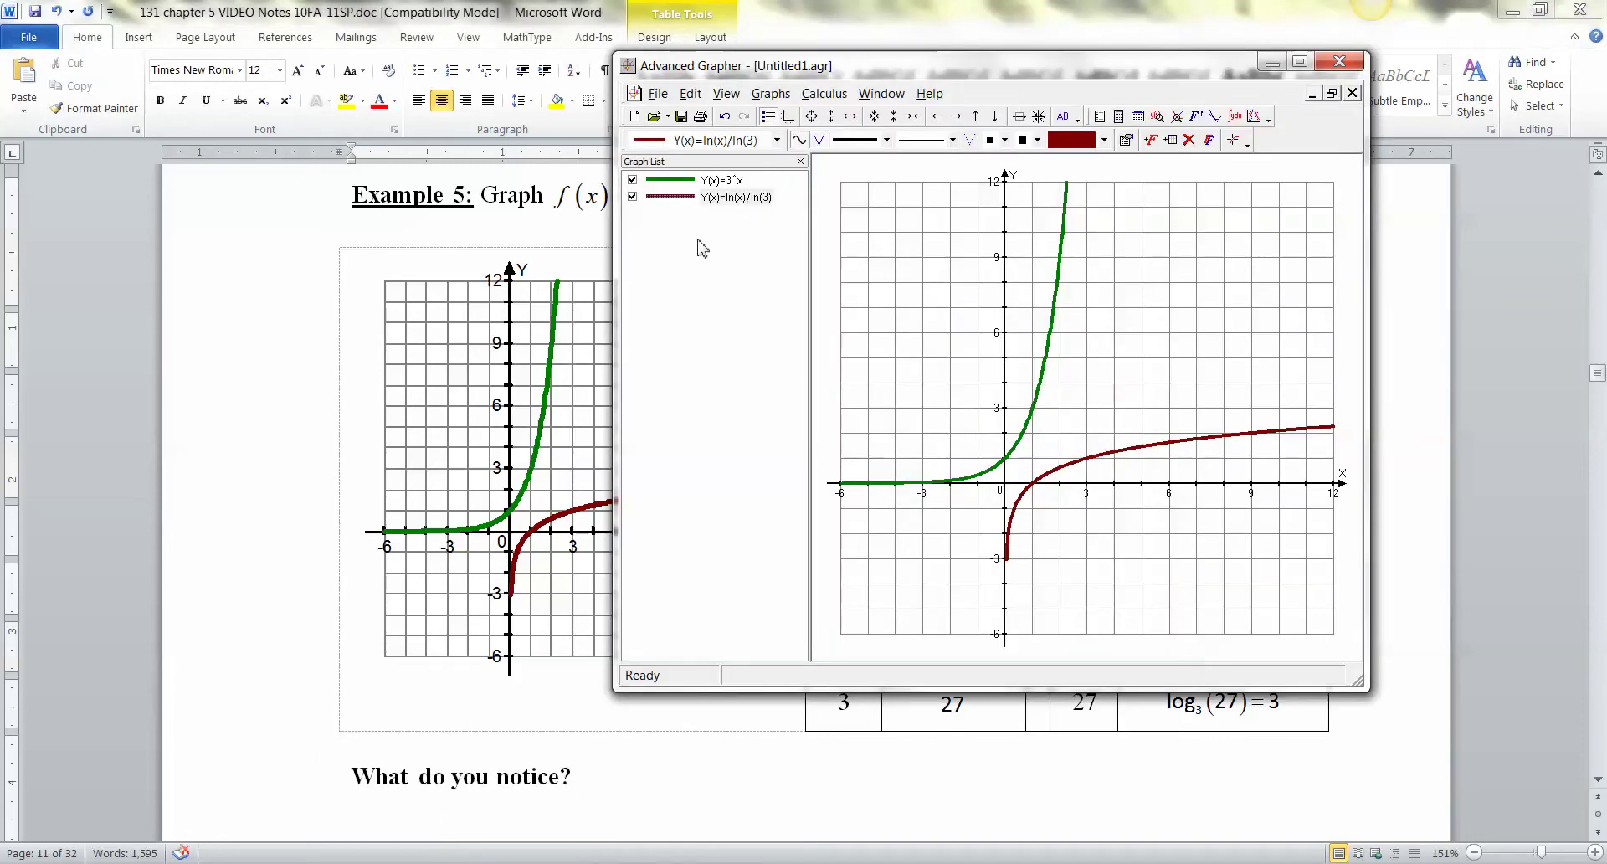
left_click(1210, 141)
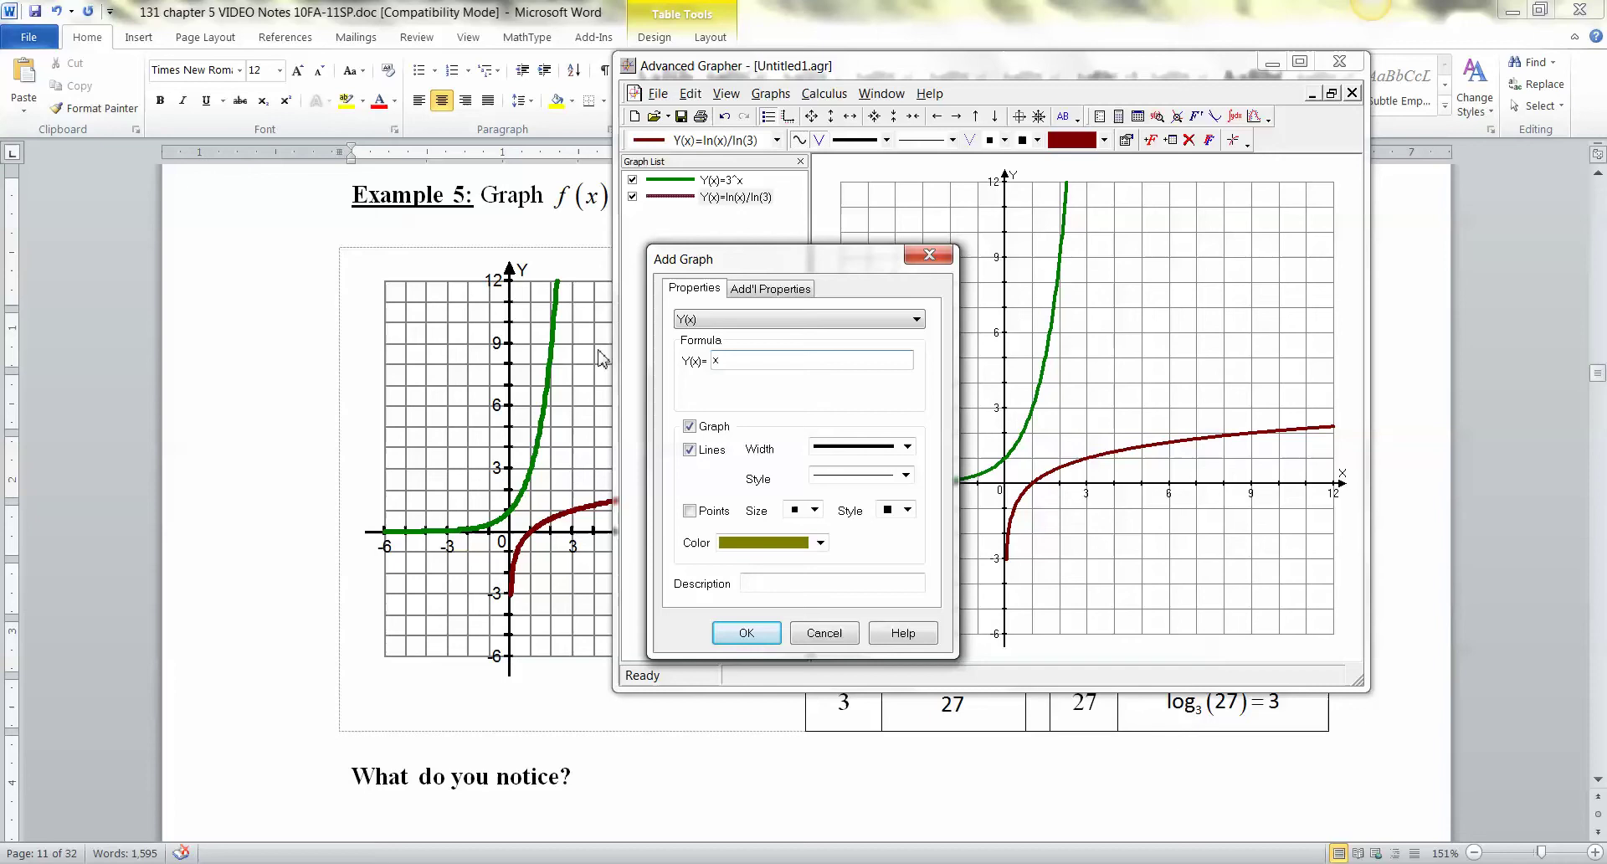
left_click(752, 634)
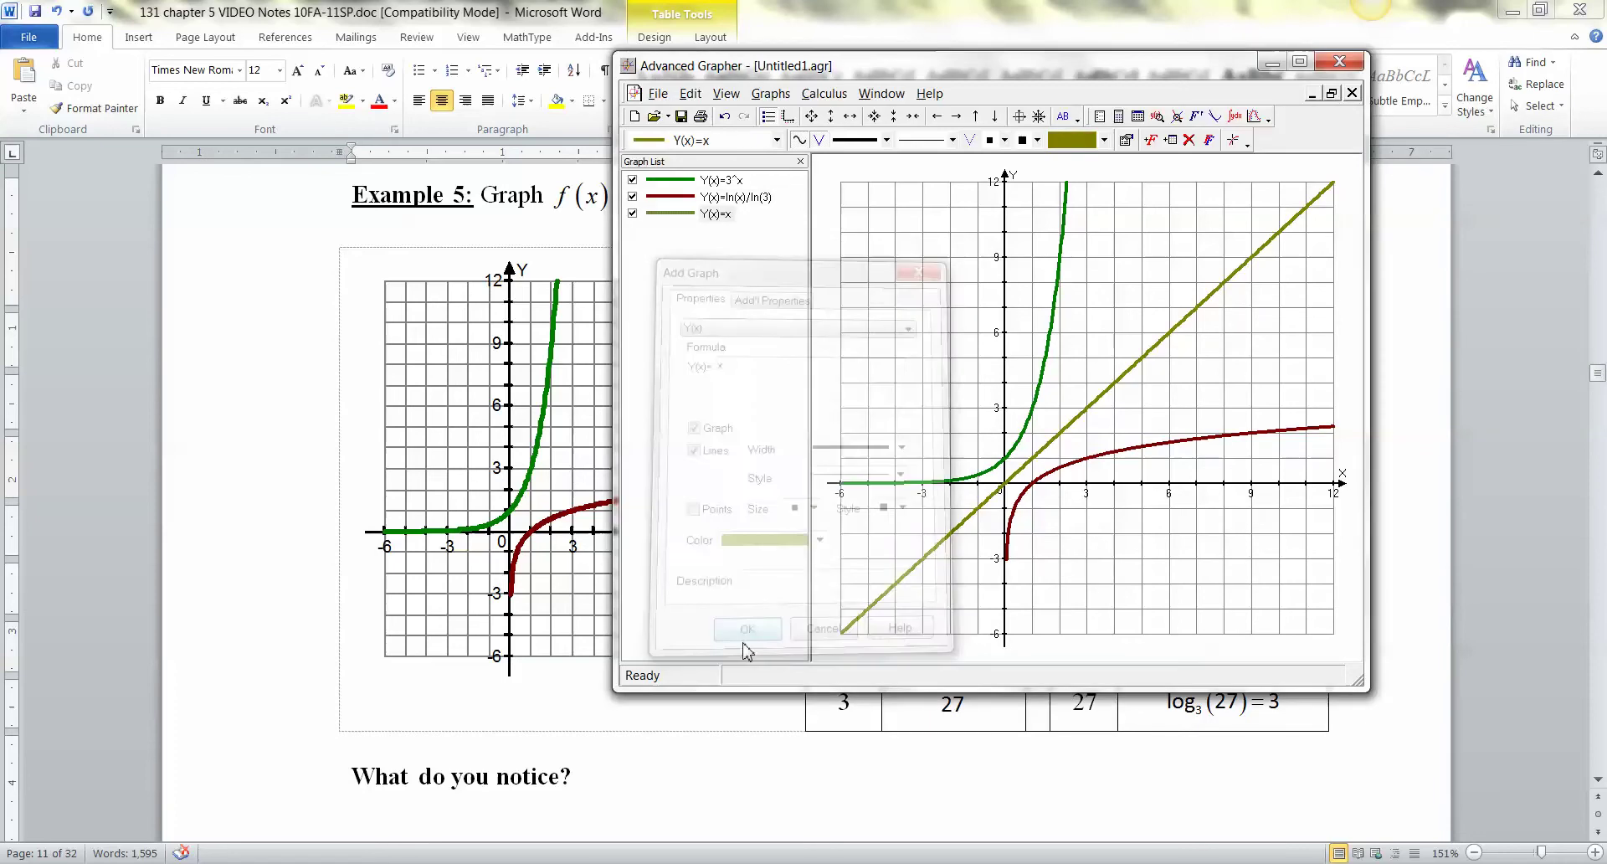
left_click(887, 141)
left_click(924, 174)
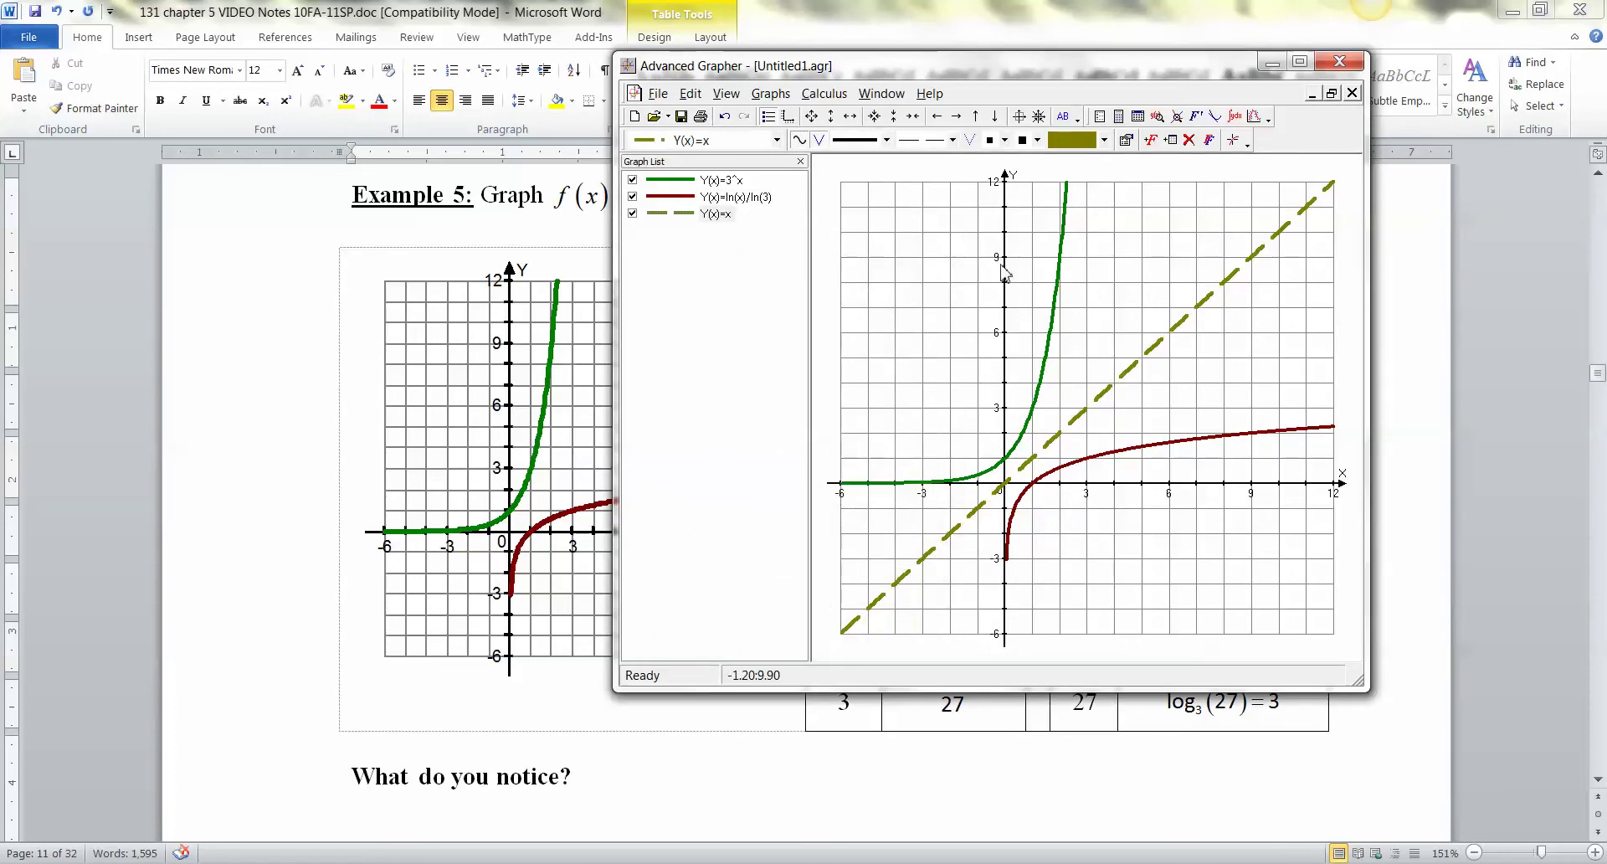
- Copy the updated graph and paste it over the graph picture in Word
key("ctrl+c")
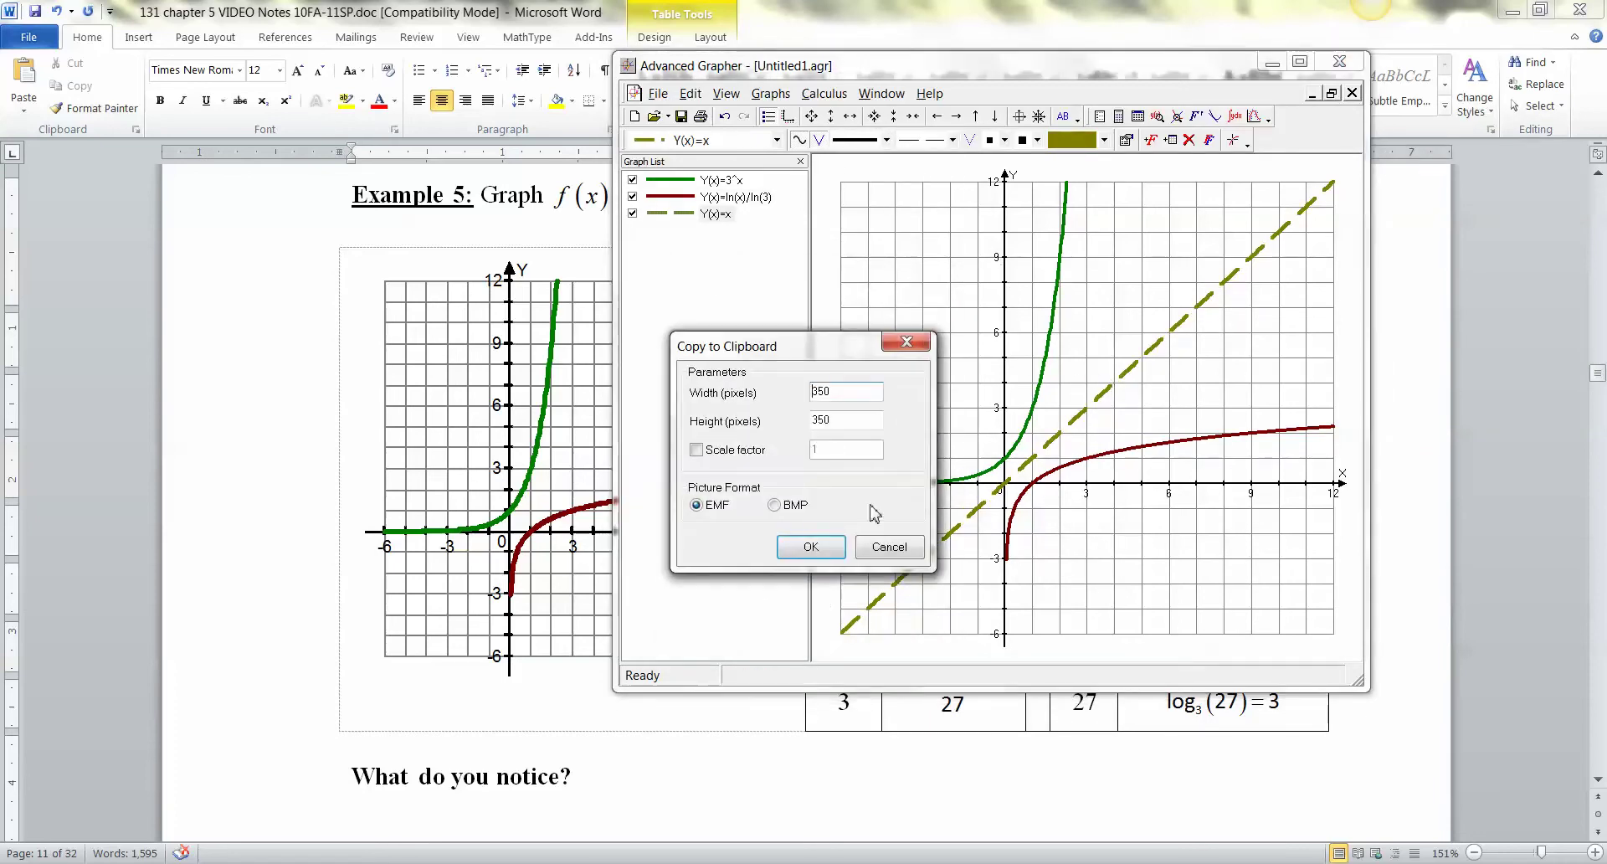
left_click(820, 544)
left_click(473, 482)
key("ctrl+v")
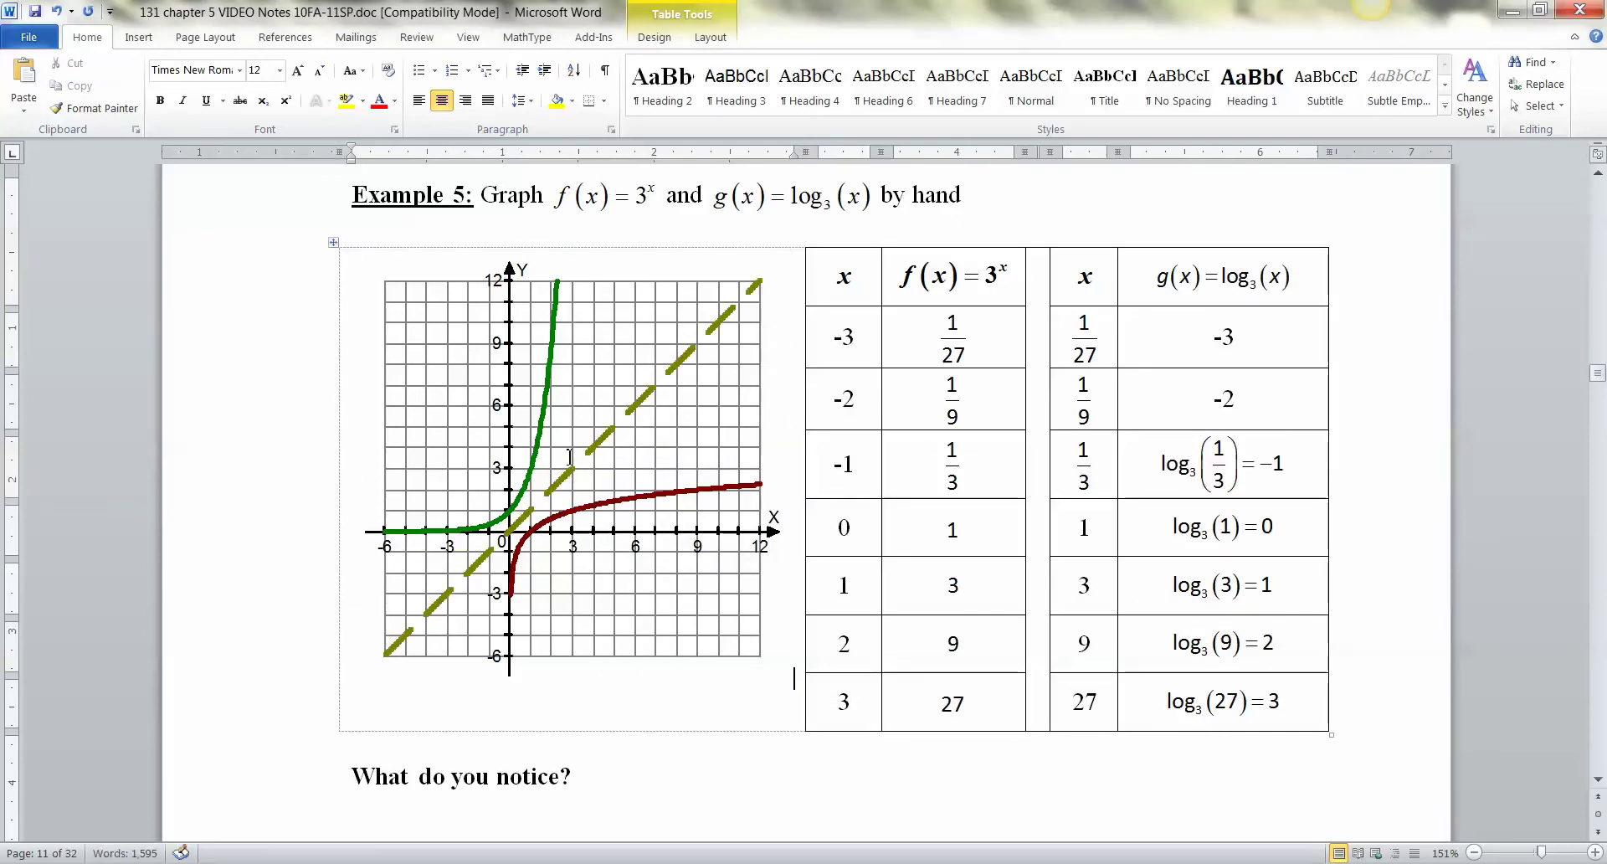
scroll(828, 506, "down", 3)
- Start the answer below 'What do you notice?' with an inline 3^x equation
left_click(467, 616)
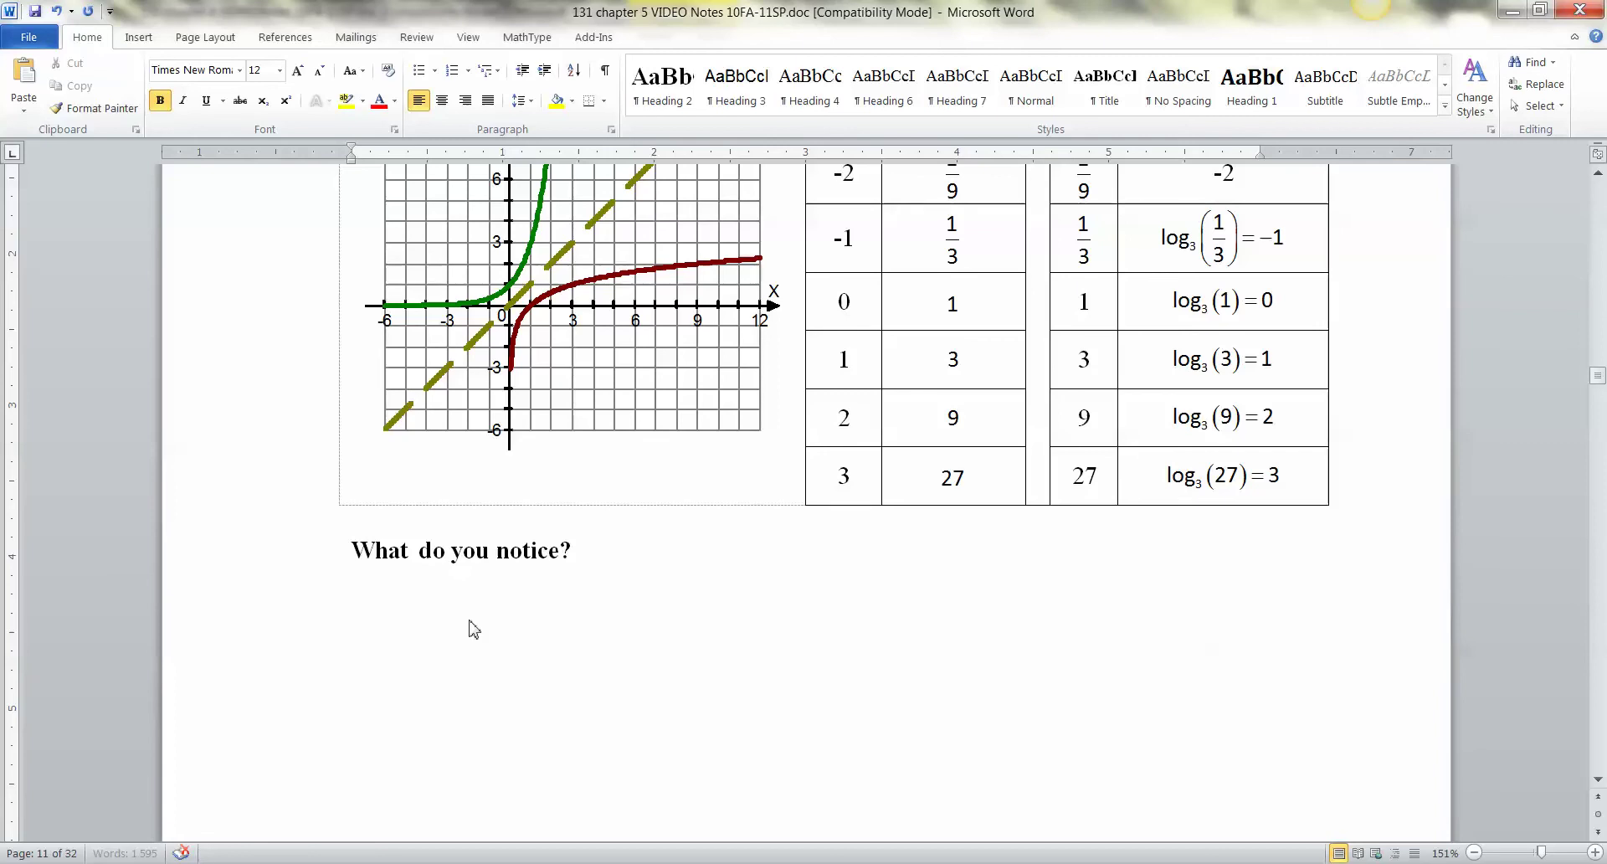
key("ctrl+alt+q")
type("3")
key("ctrl+h")
type("x")
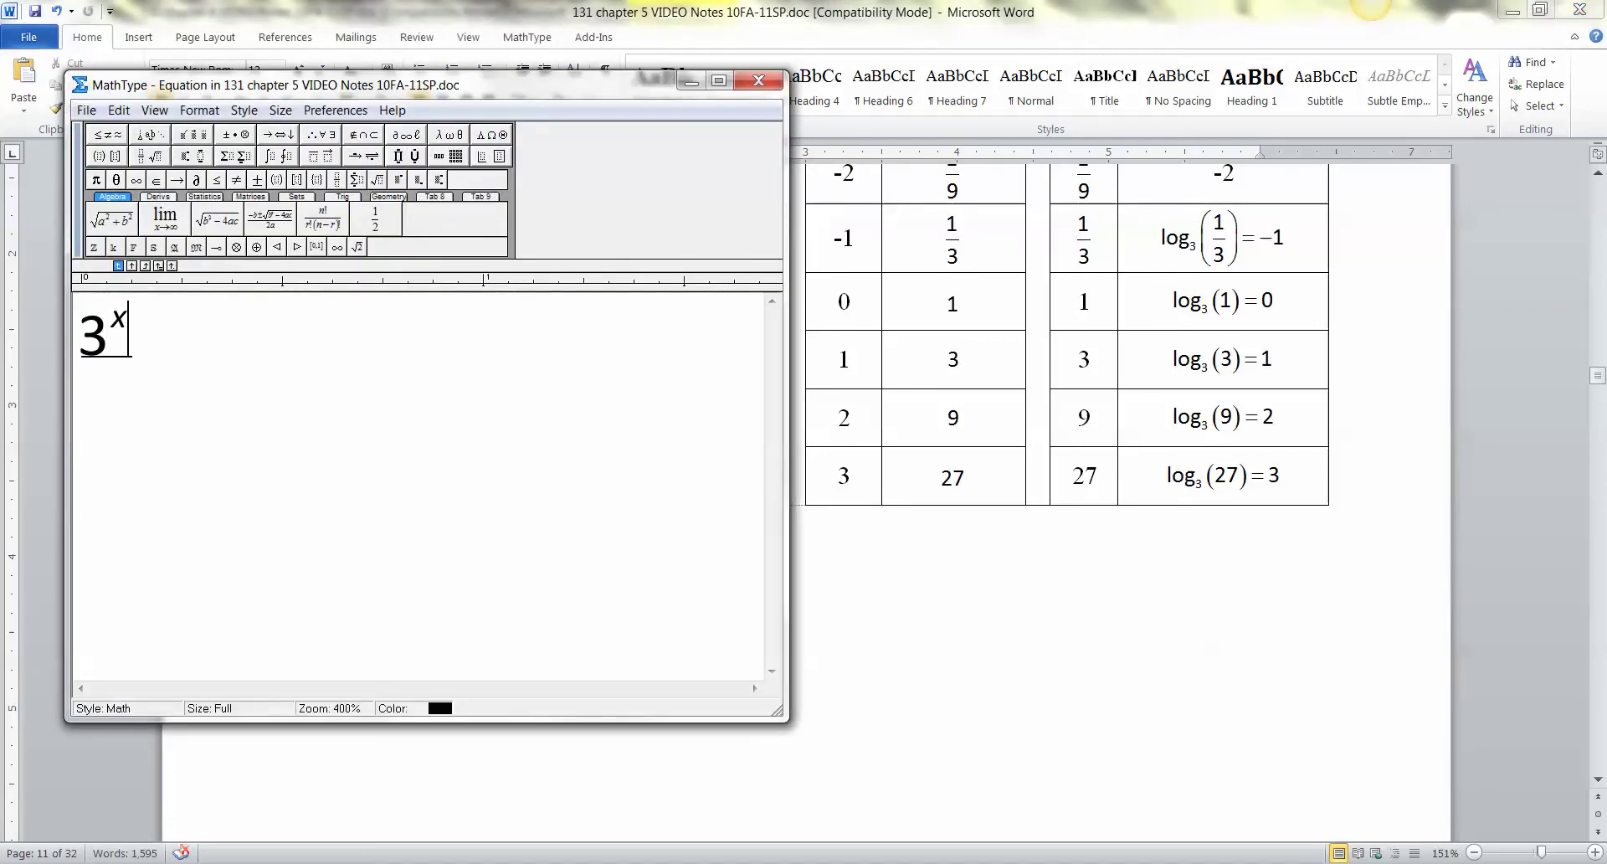
key("ctrl+F4")
- Continue with 'and log₃(x) are reflections of each other across the line y=x because they are inverses of each other.'
type("and")
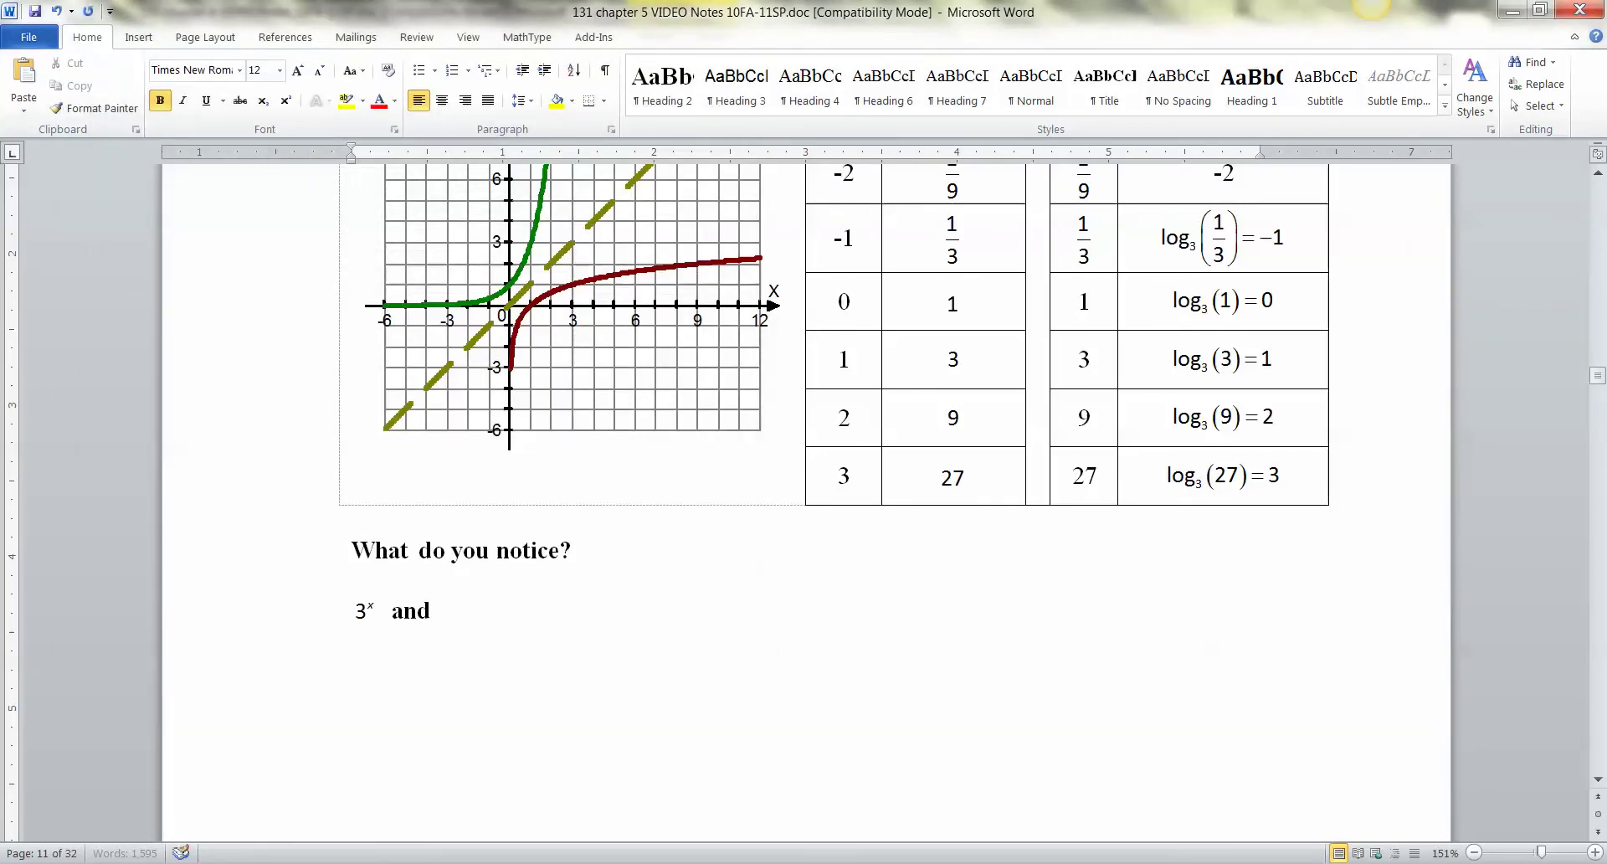
type("log")
key("ctrl+l")
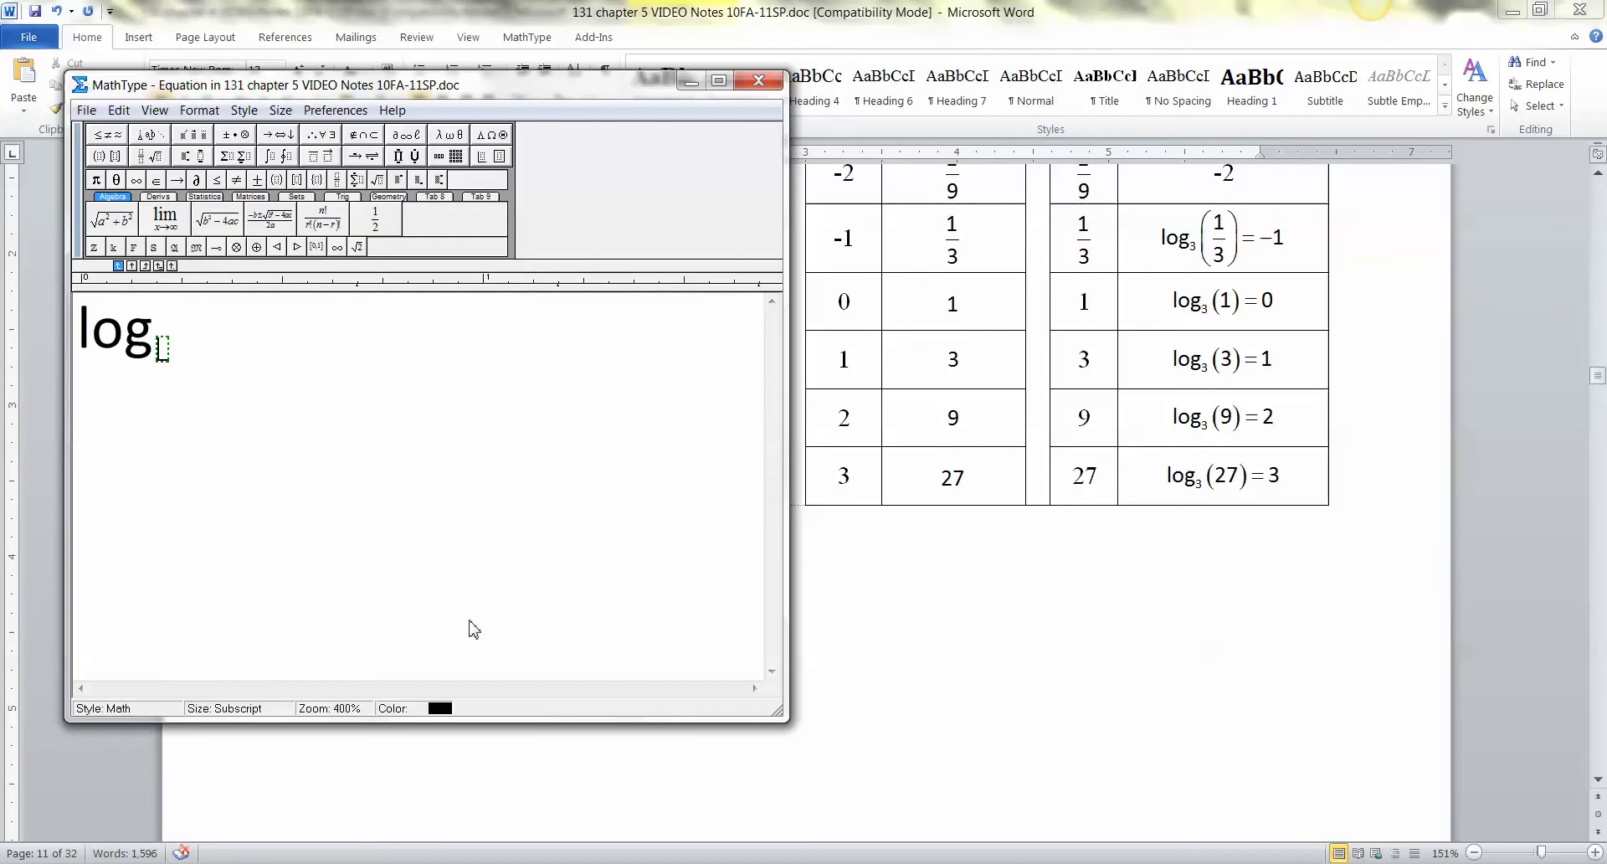
type("3")
key("Tab")
key("ctrl+9")
type("x")
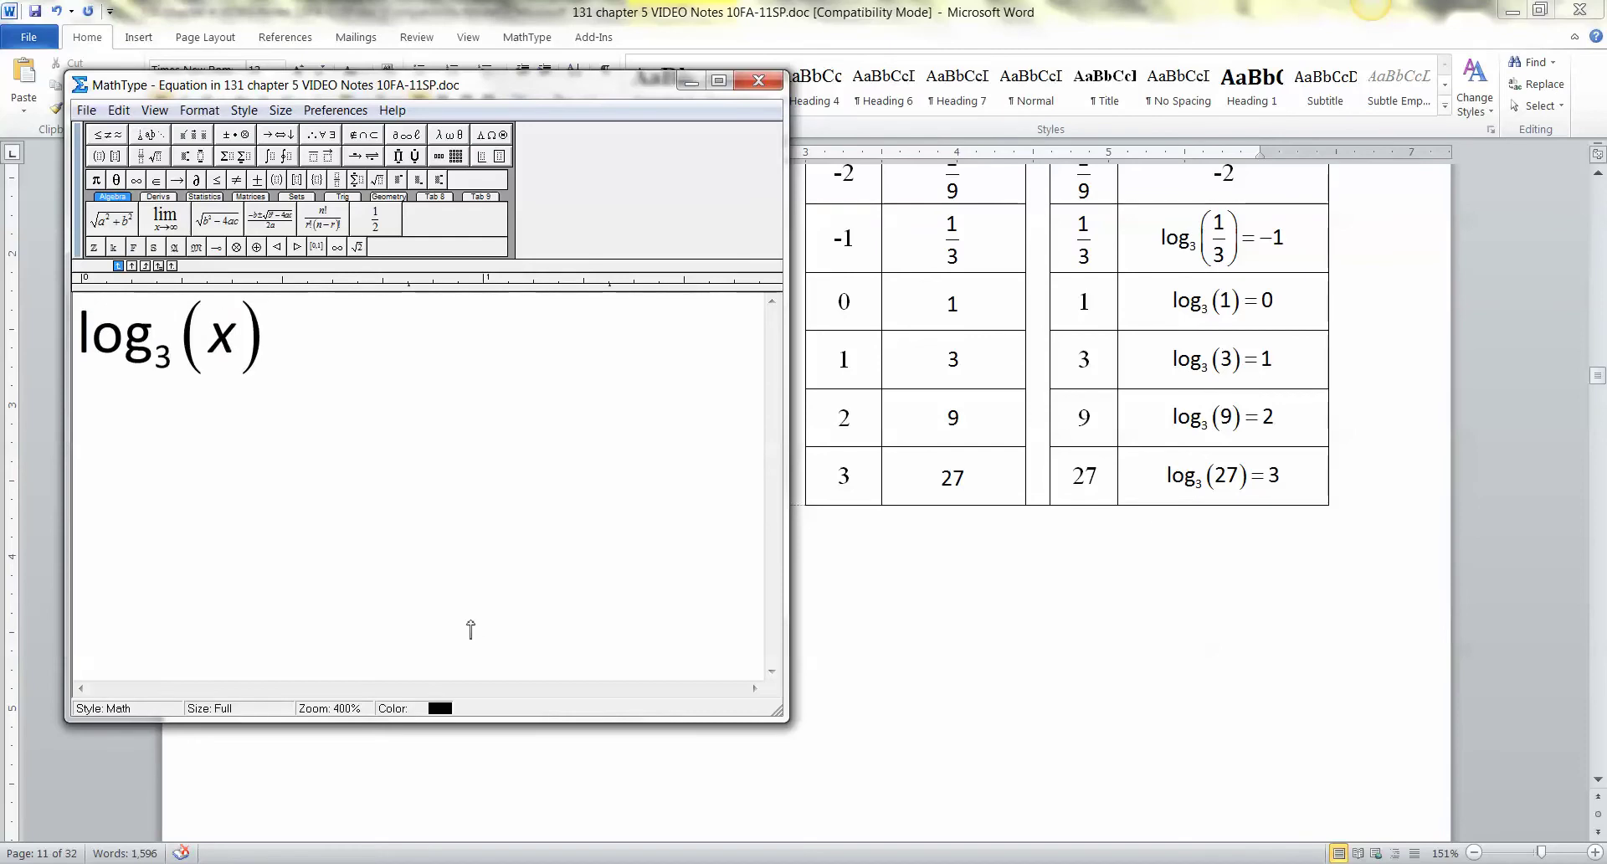
key("ctrl+F4")
type("are re")
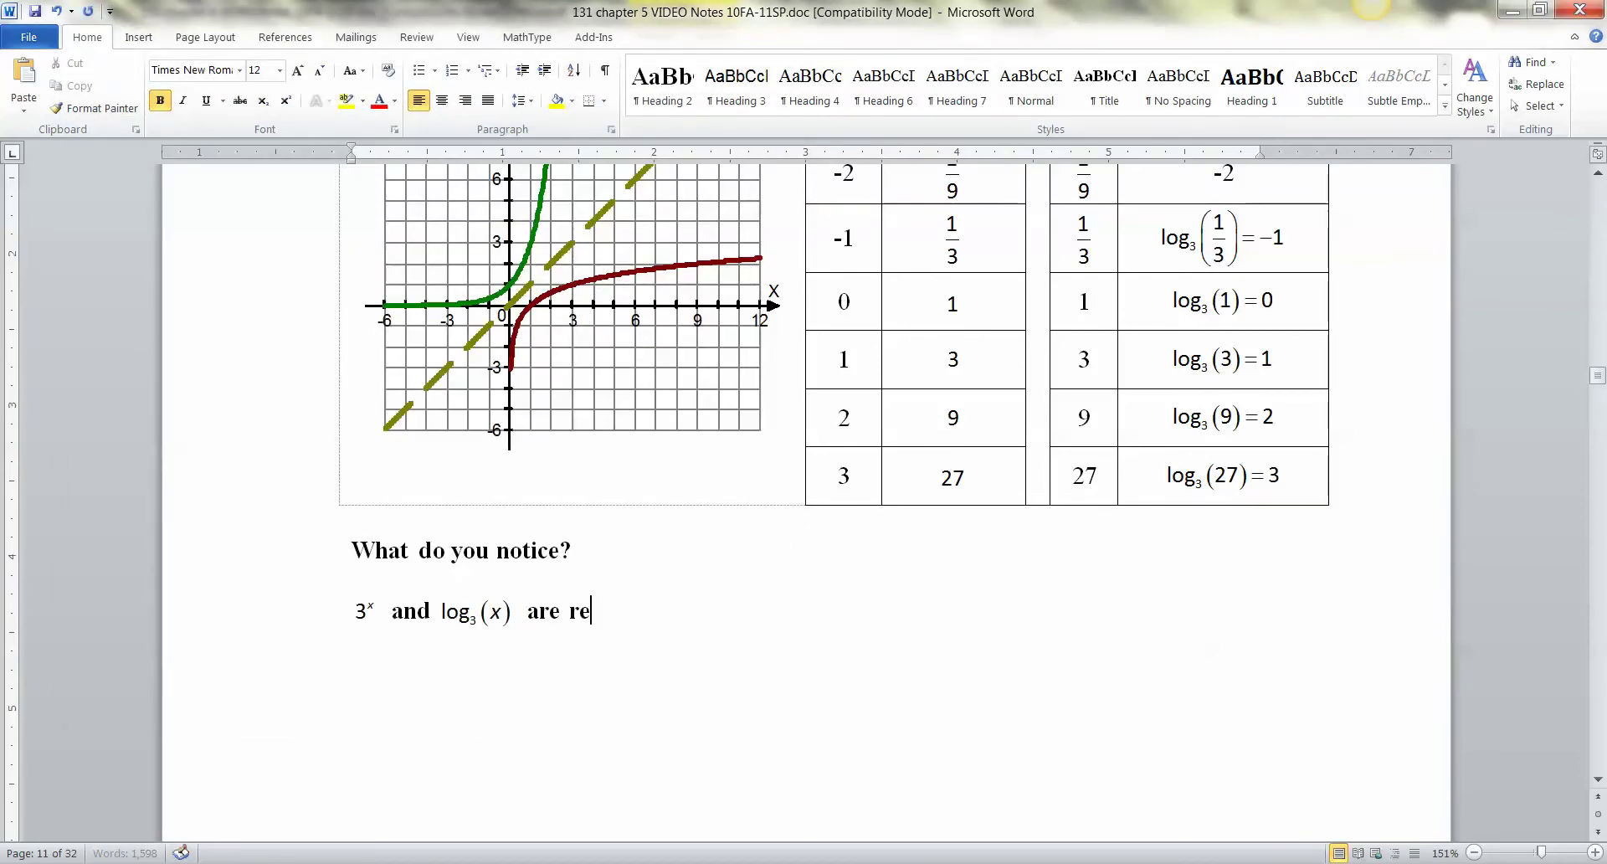
type("flections of")
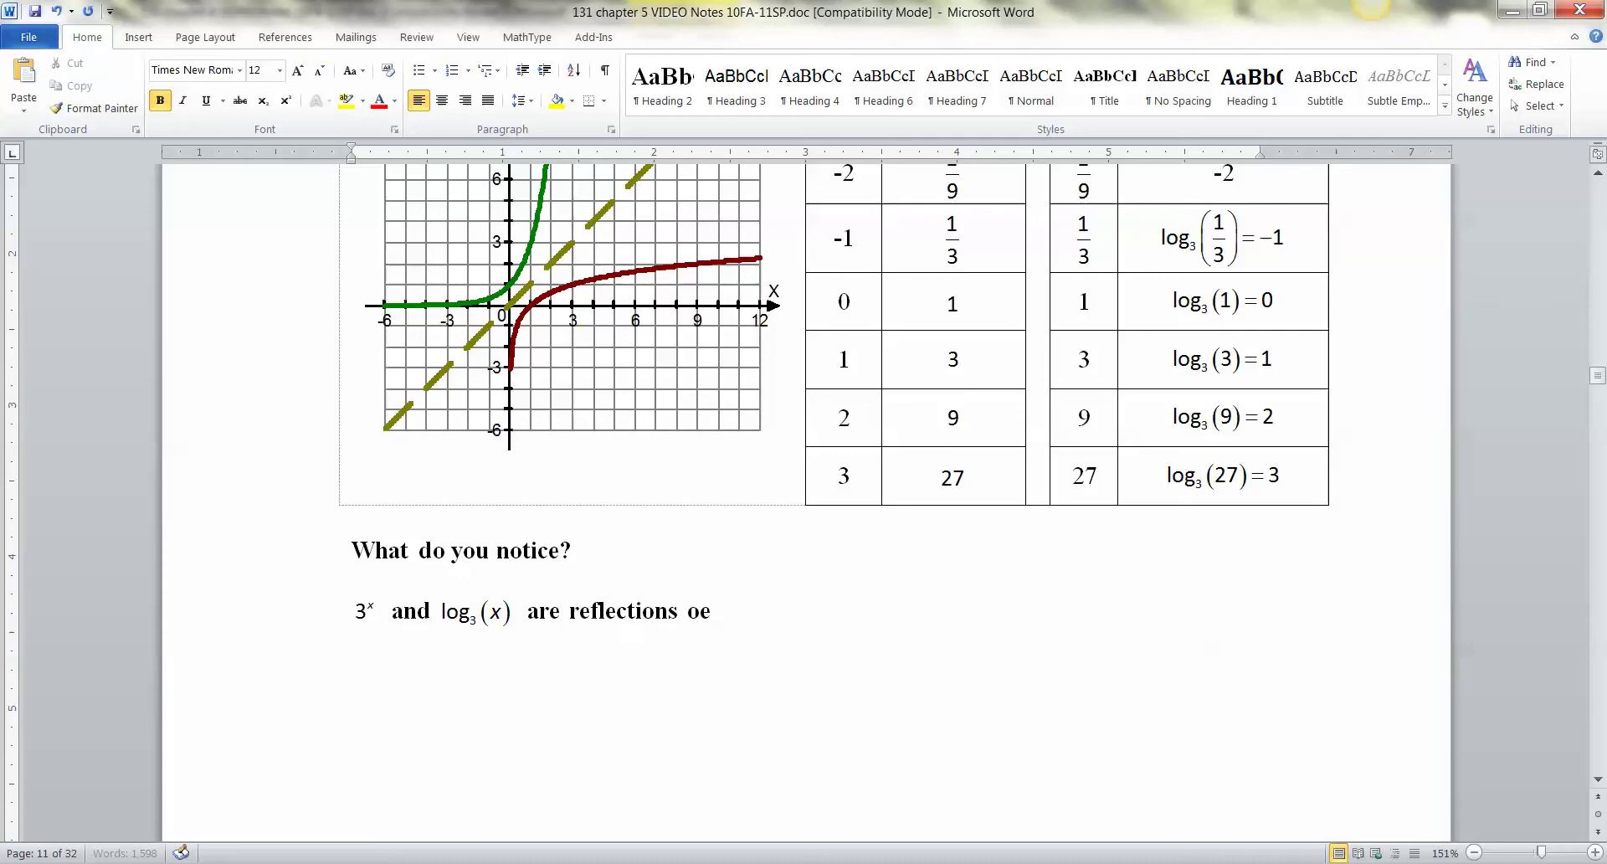
type(" each other across the lin")
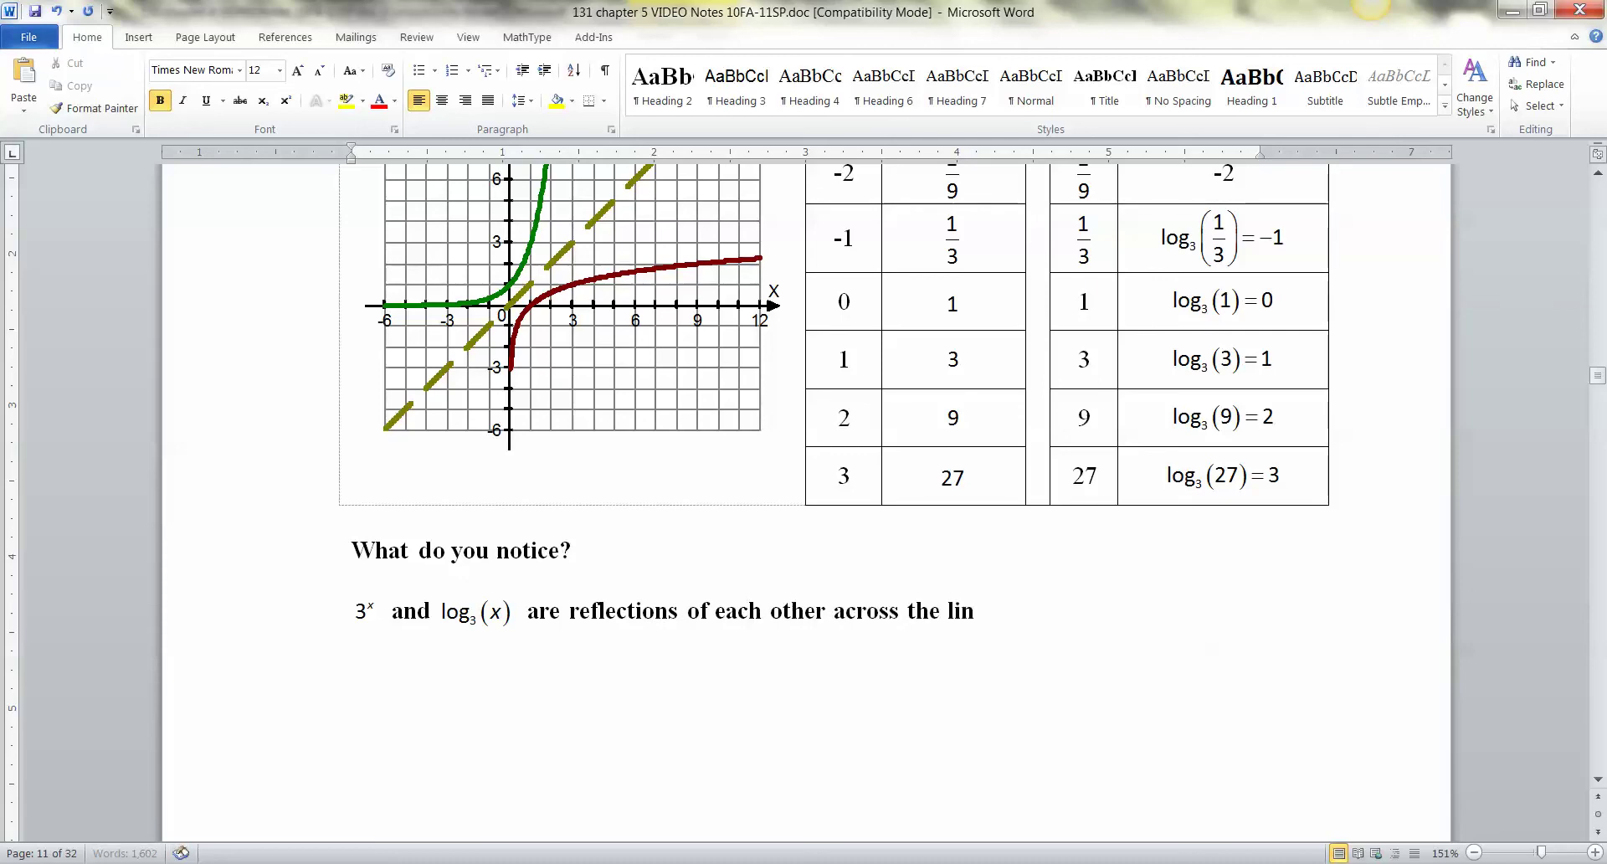
type("e y=x beca")
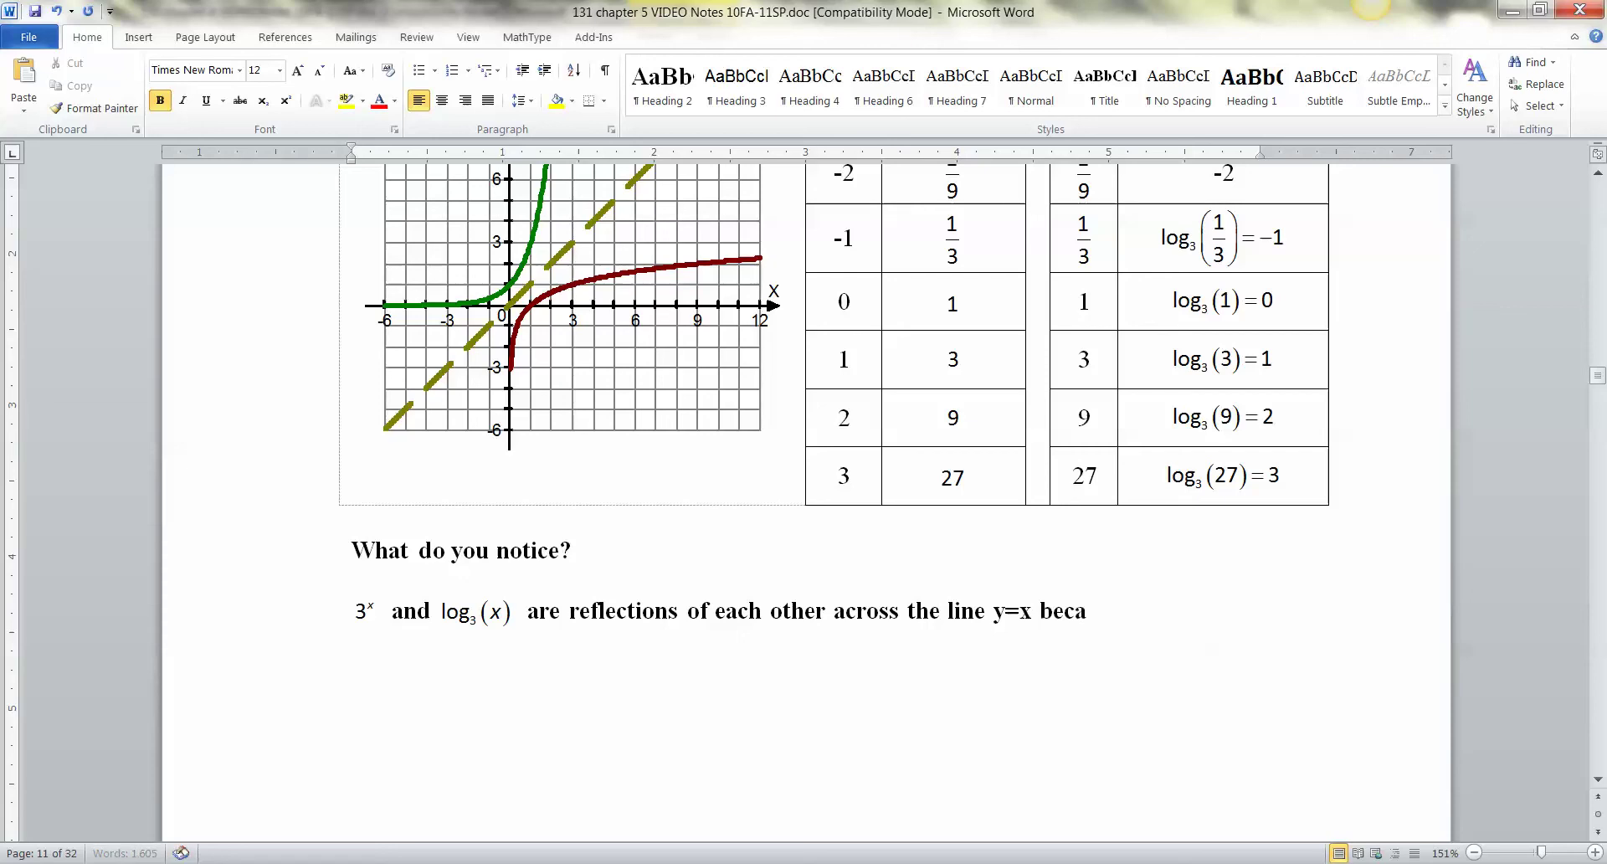
type("use they are")
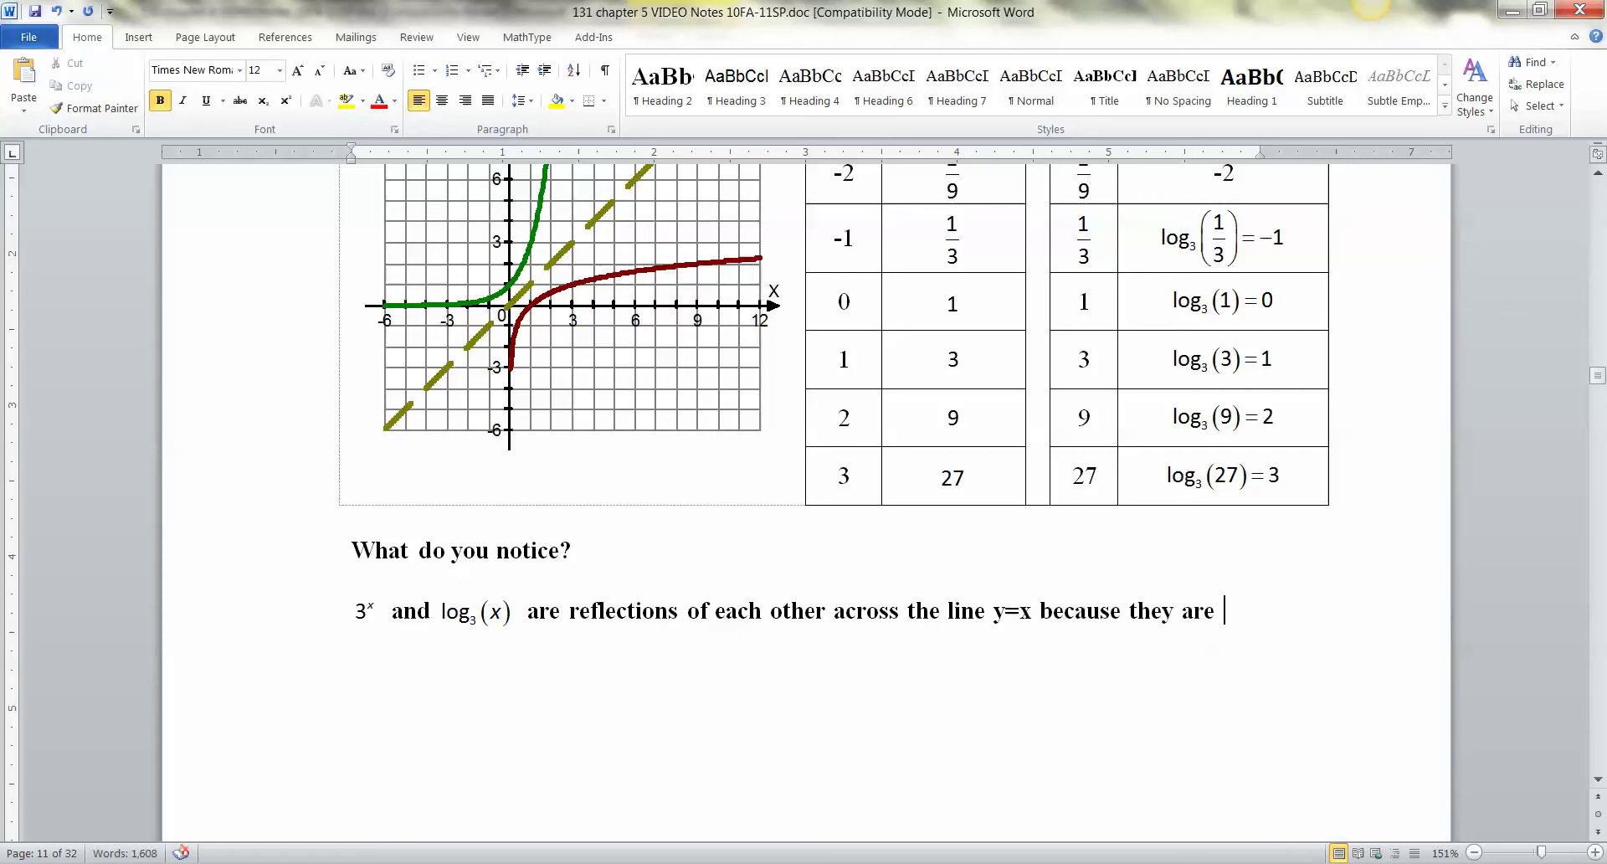
type(" inverses of")
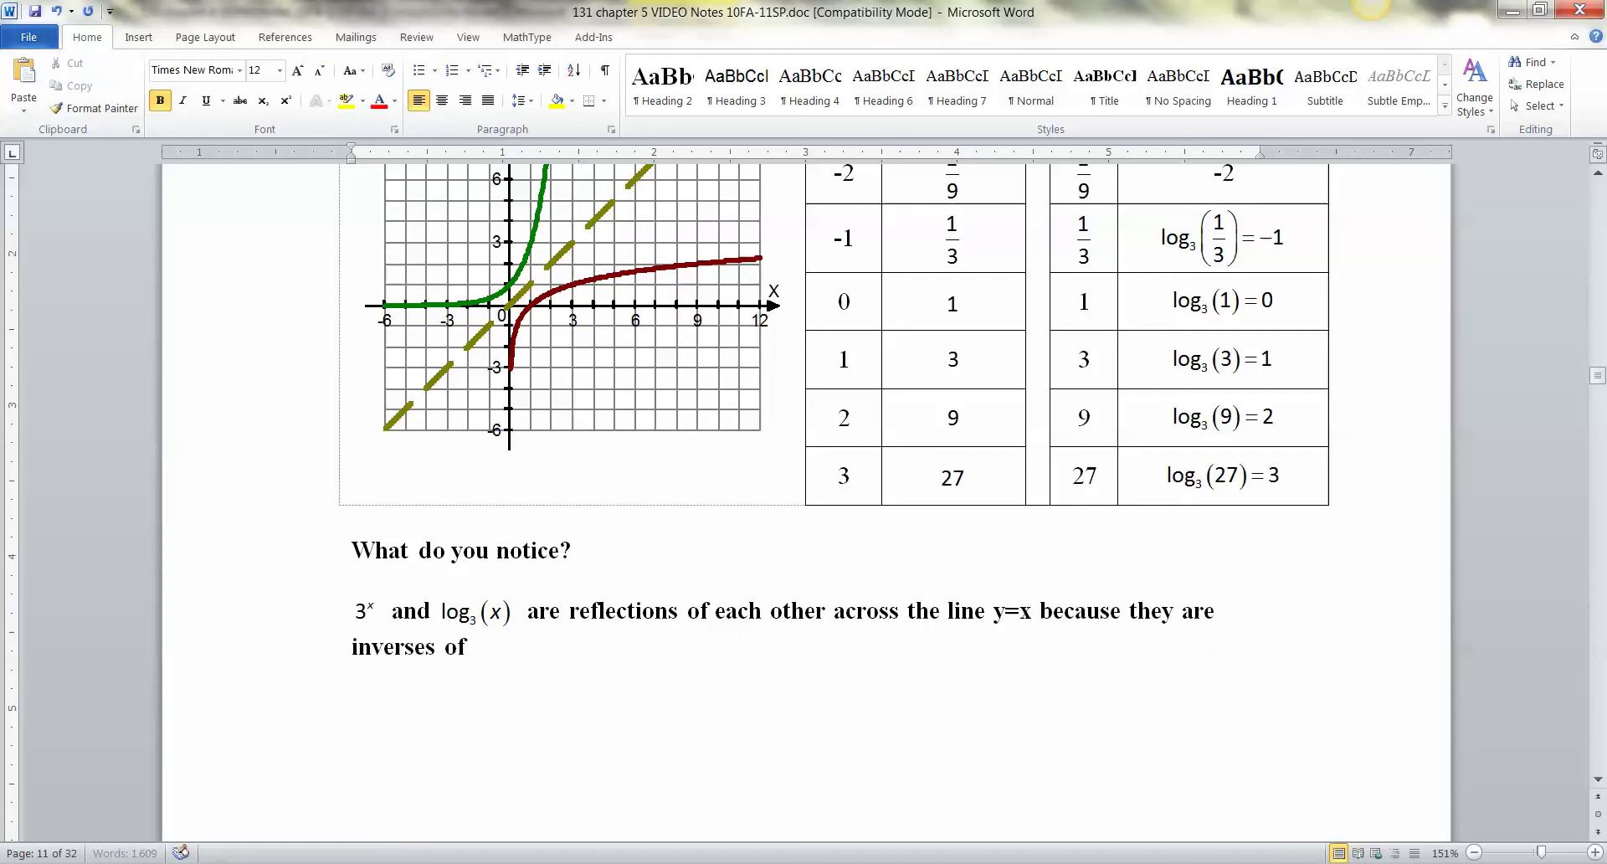
type(" each other.")
- Set the answer text to the Calibri font
left_click_drag(617, 667, 324, 617)
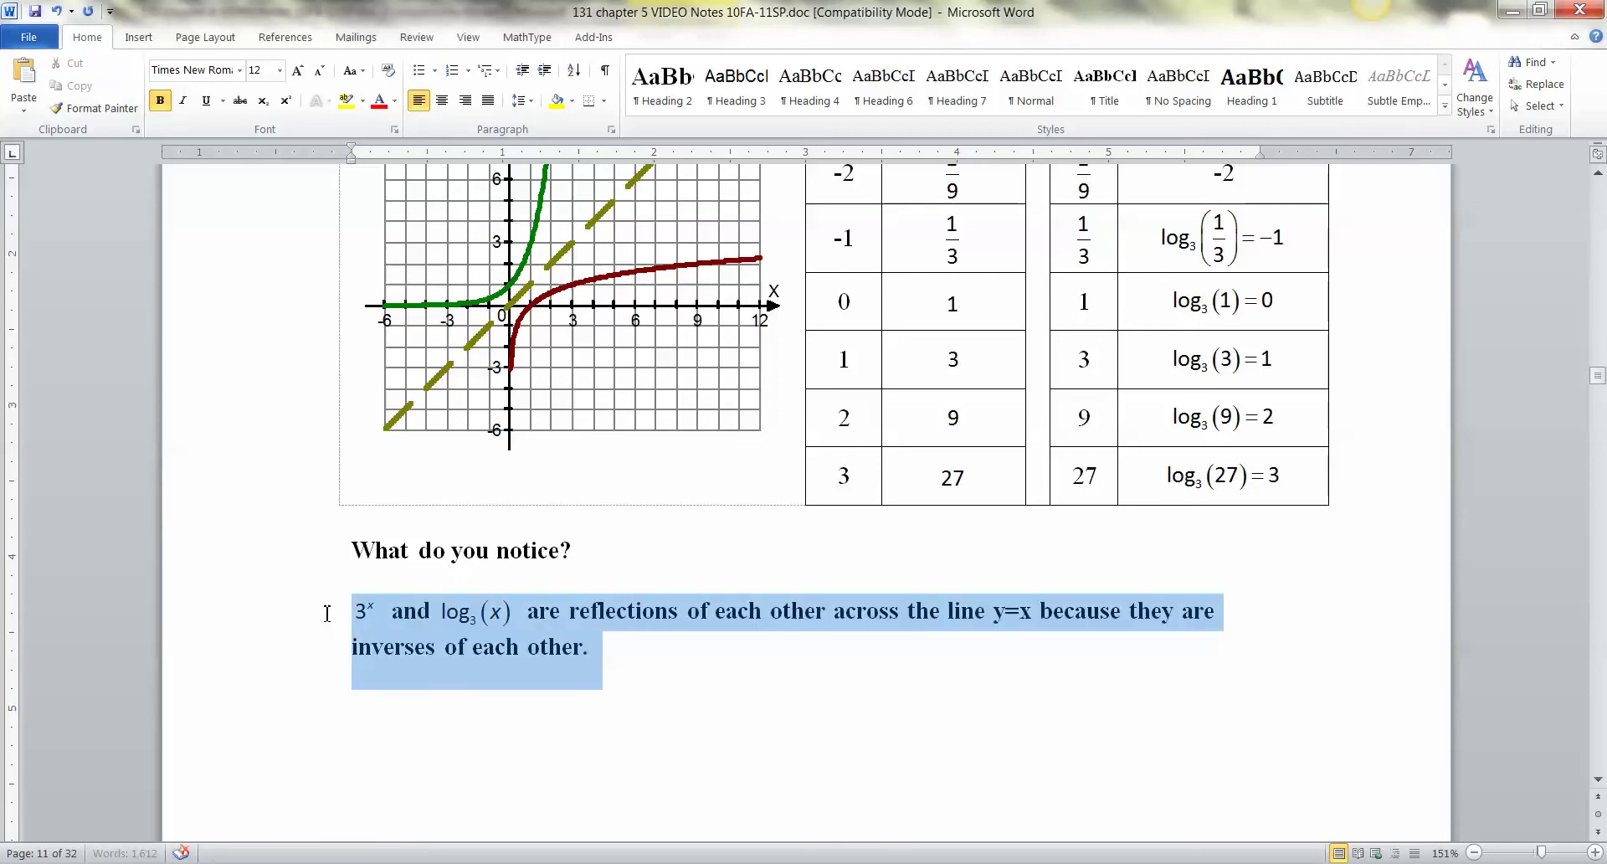
left_click(231, 71)
type("ca")
key("Return")
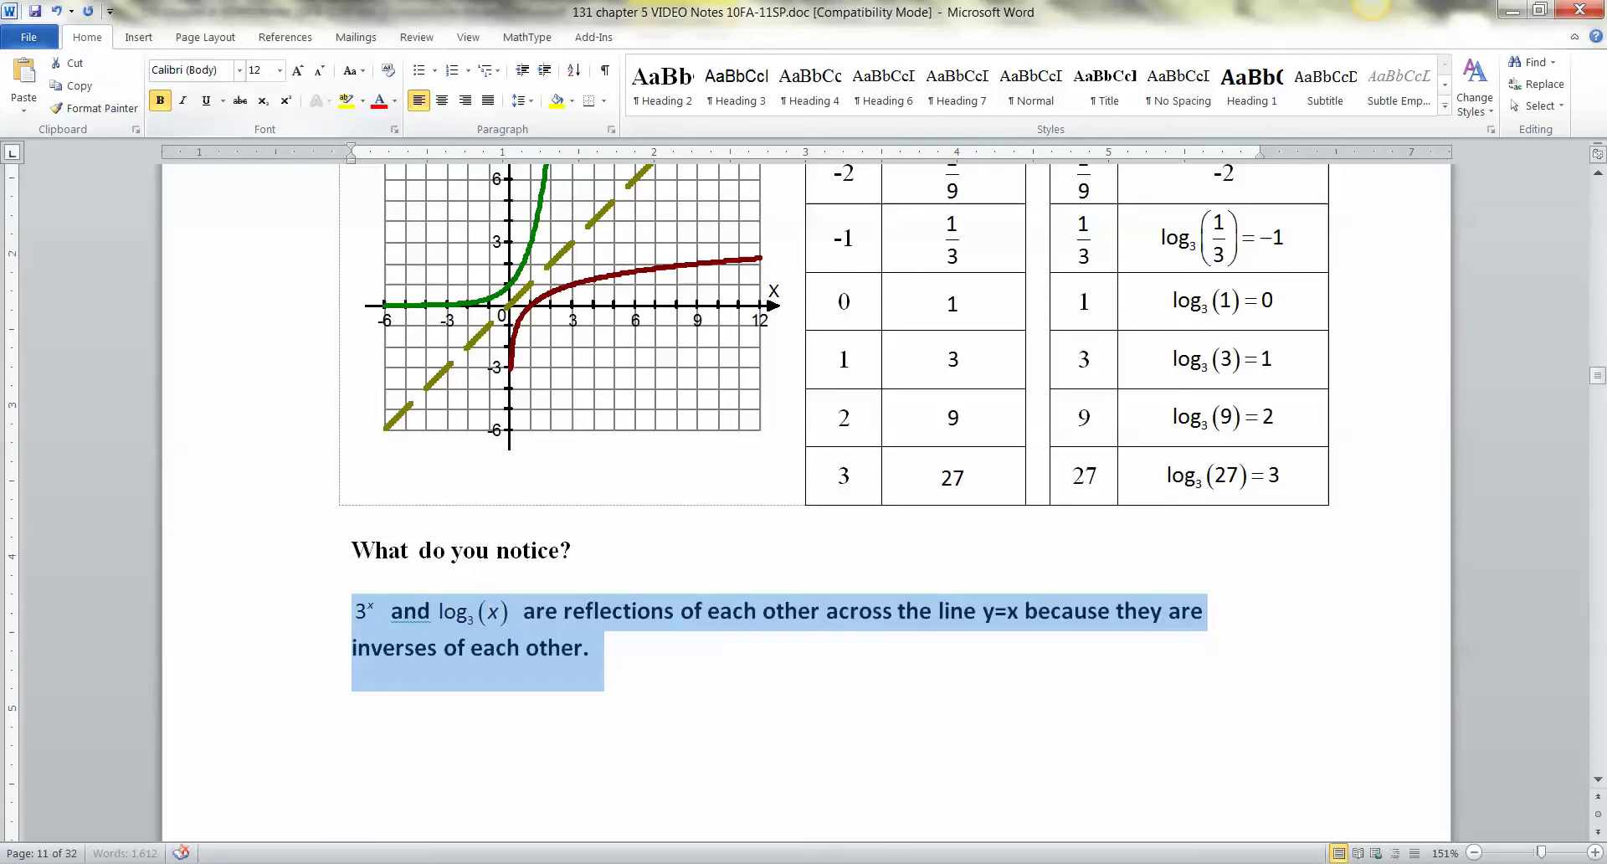
left_click(736, 684)
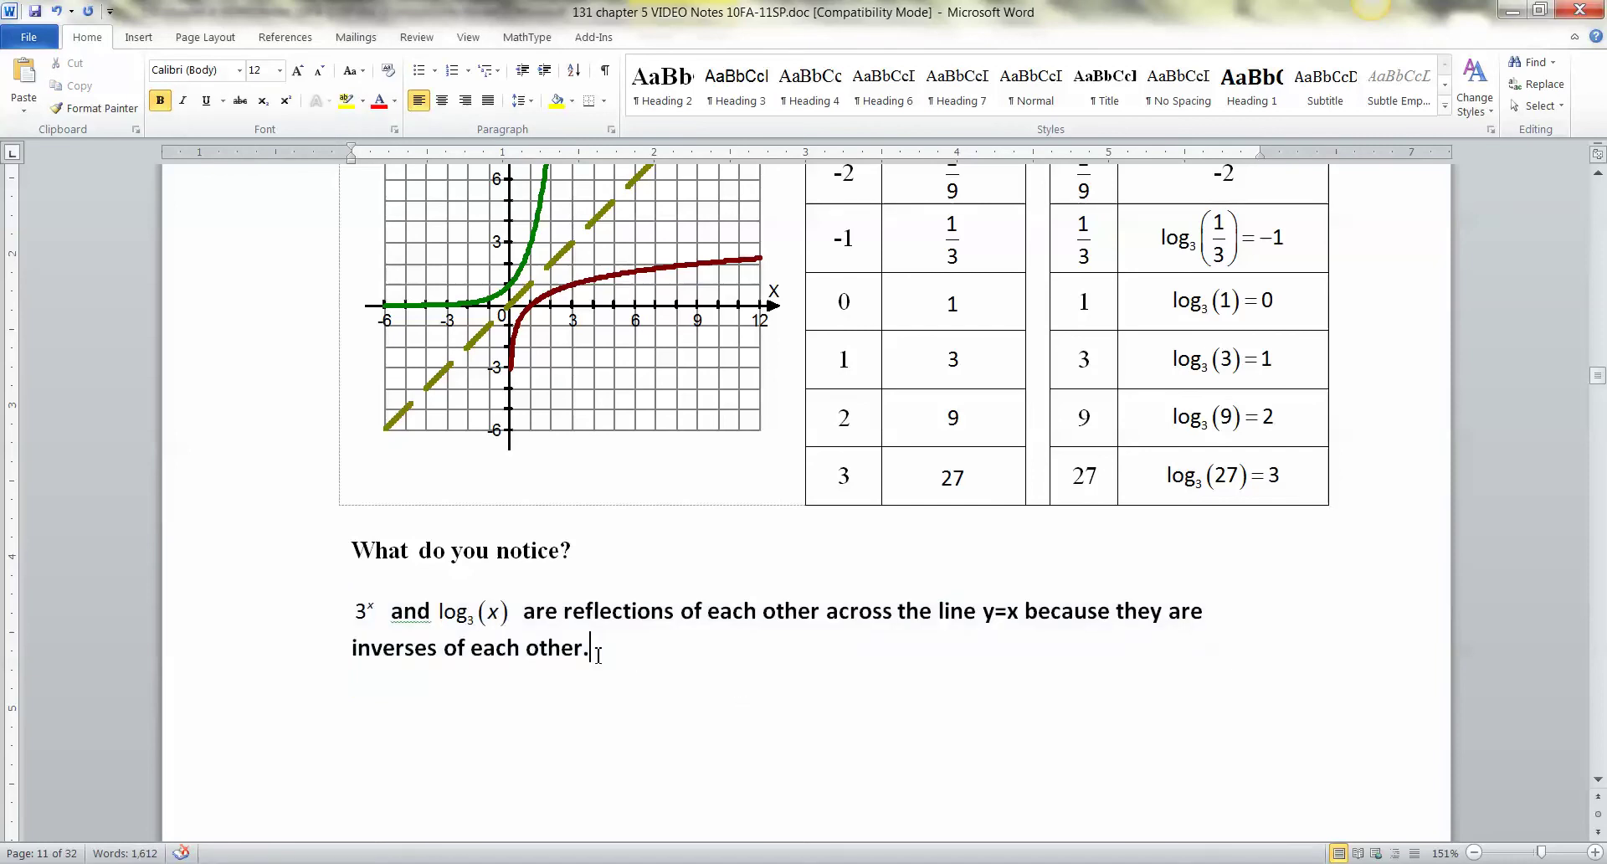
- Remove bold from the answer paragraph and delete its final period
left_click_drag(653, 649, 356, 612)
key("ctrl+b")
left_click(656, 655)
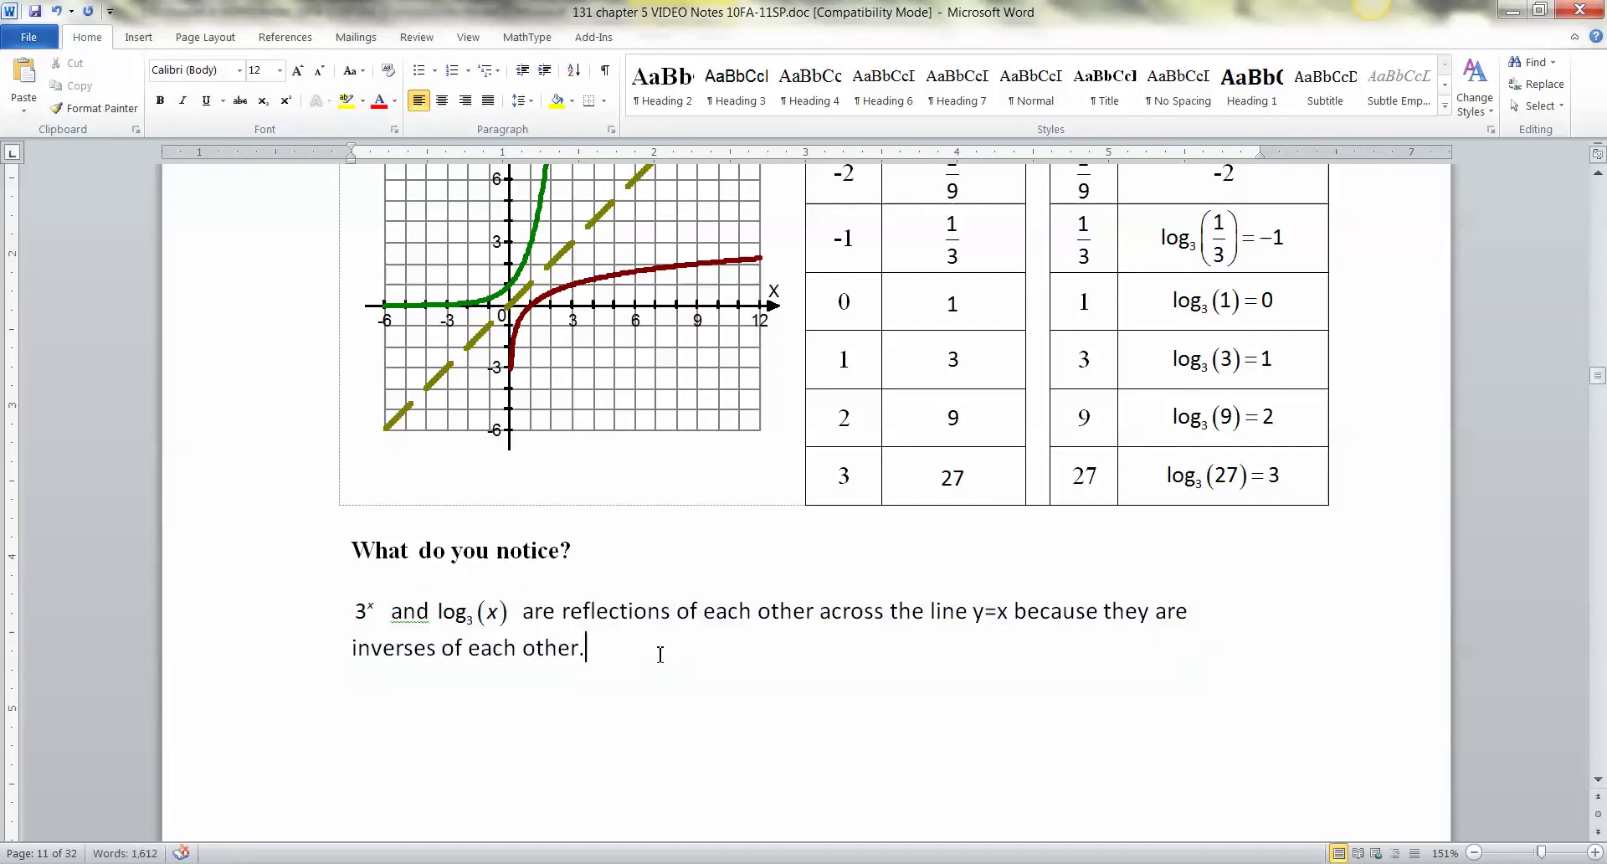
left_click_drag(655, 655, 579, 661)
key("BackSpace")
- Delete the blank lines above the inverse-functions box
scroll(481, 695, "down", 3)
left_click(513, 531)
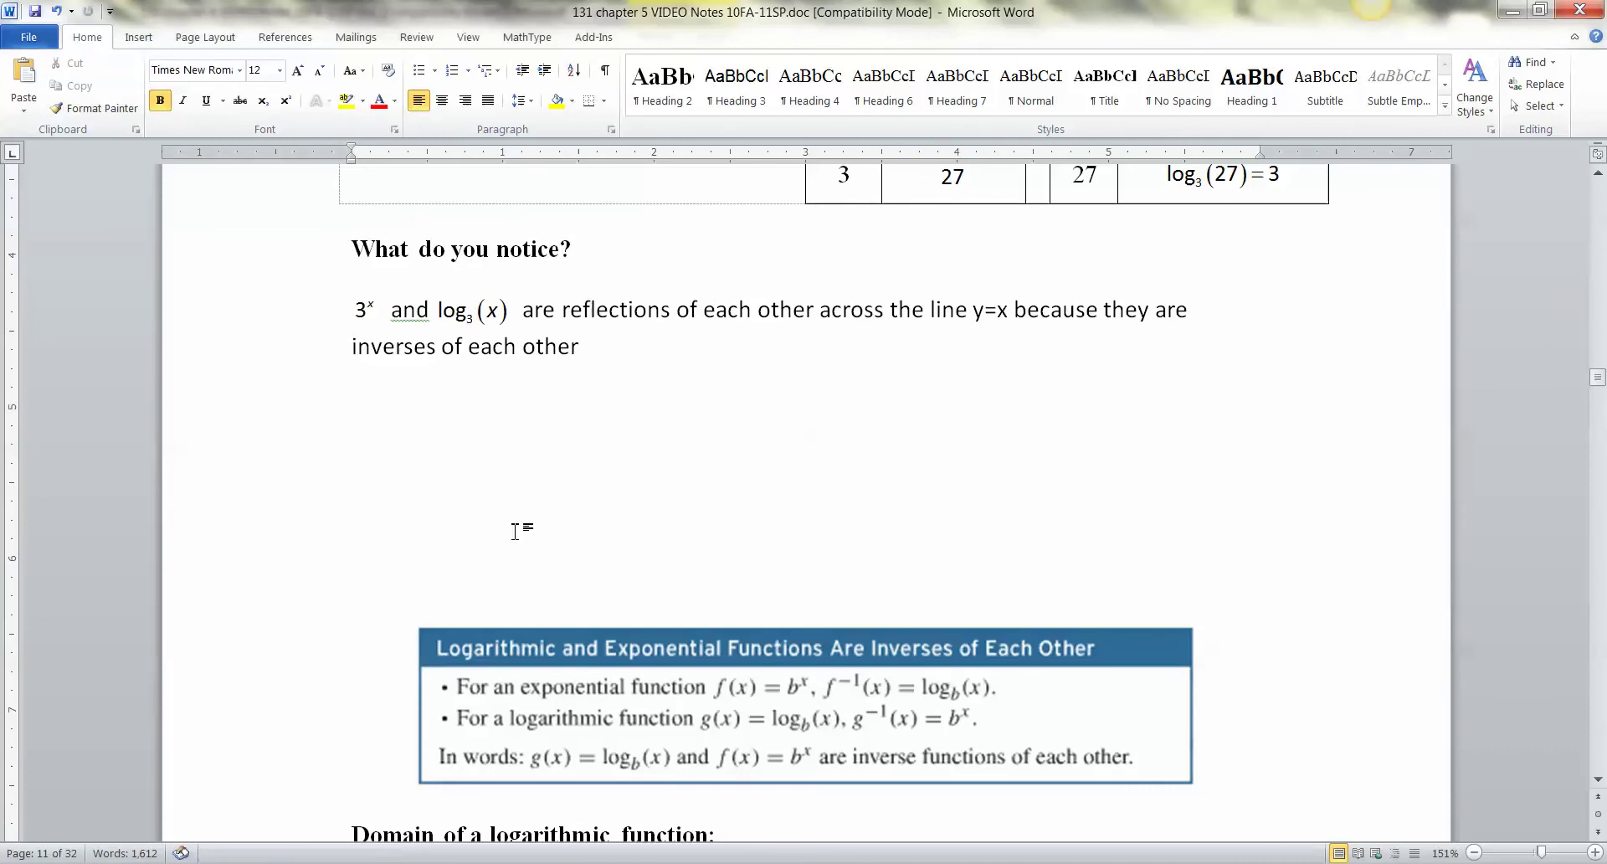
key("BackSpace")
key("BackSpace")
key("BackSpace")
key("BackSpace")
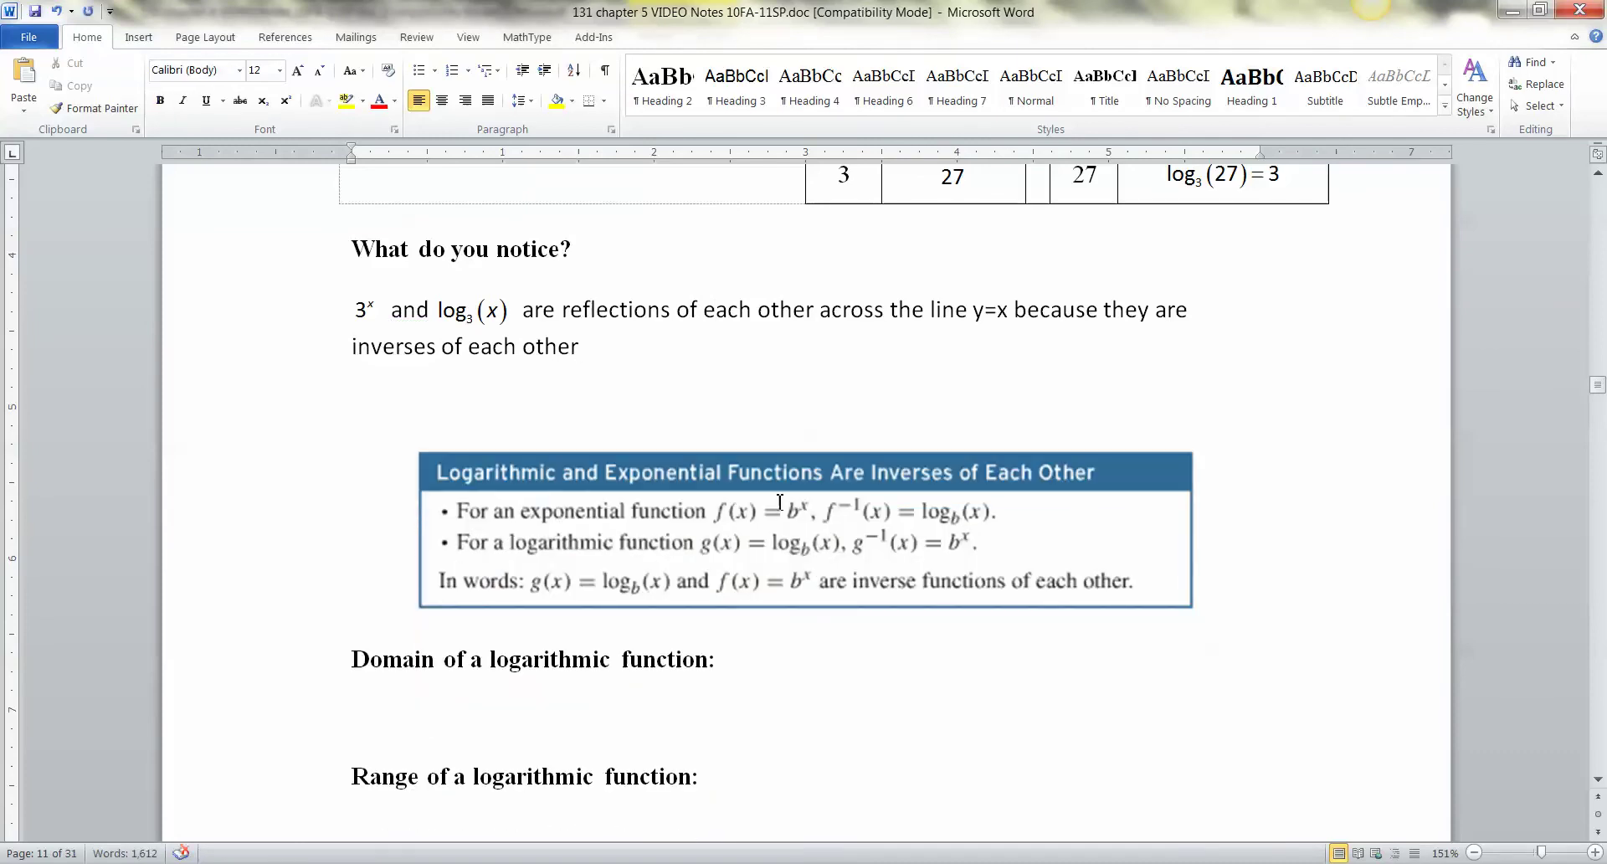
scroll(832, 519, "up", 1)
scroll(795, 473, "down", 1)
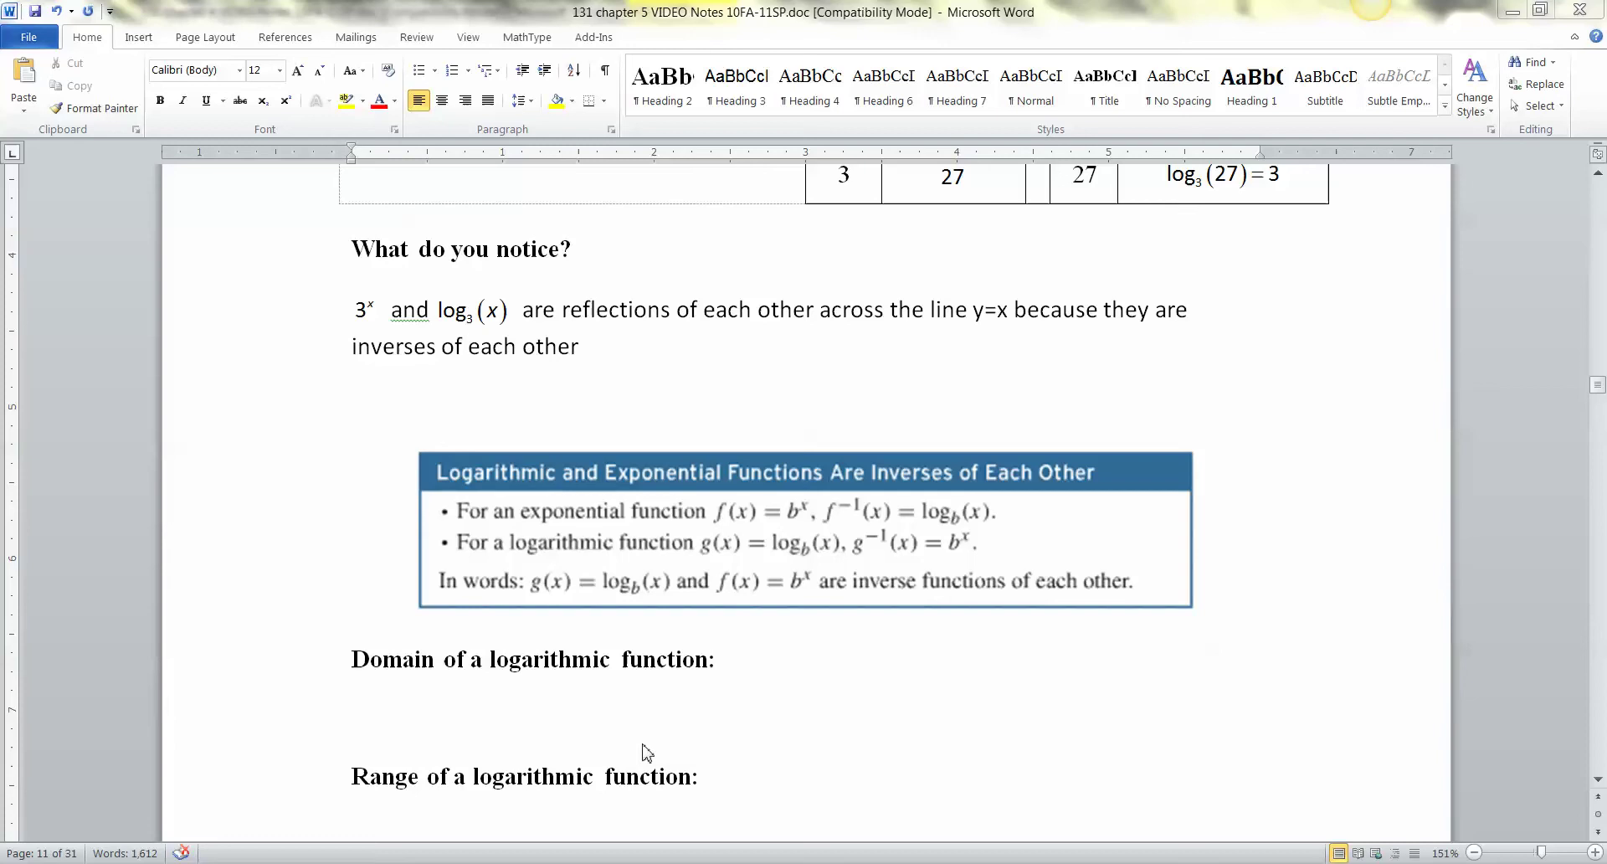
scroll(844, 657, "up", 3)
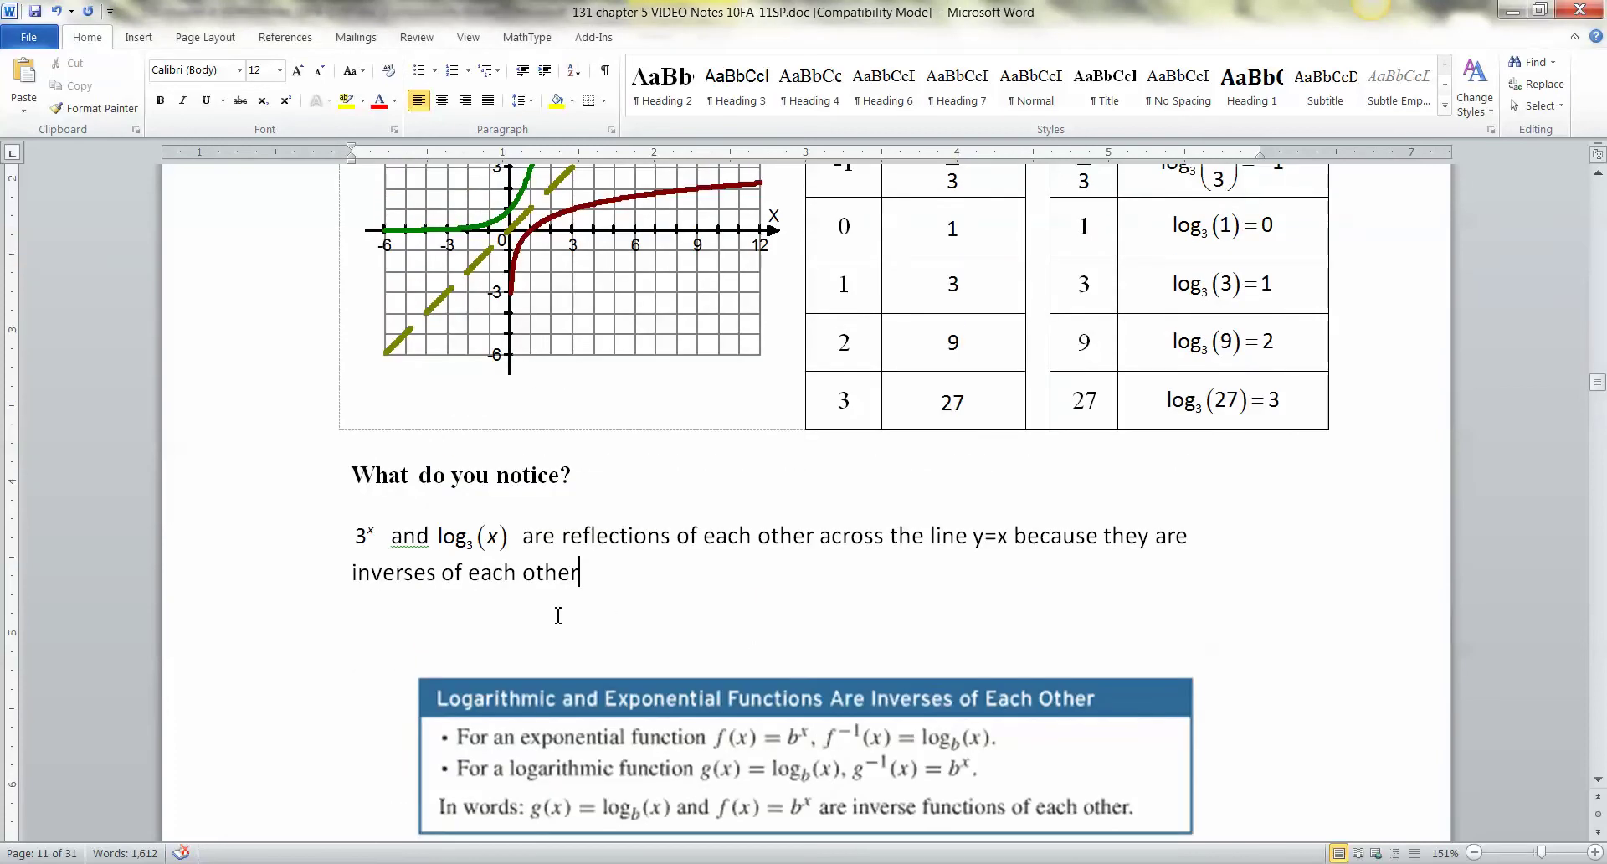
scroll(611, 556, "down", 4)
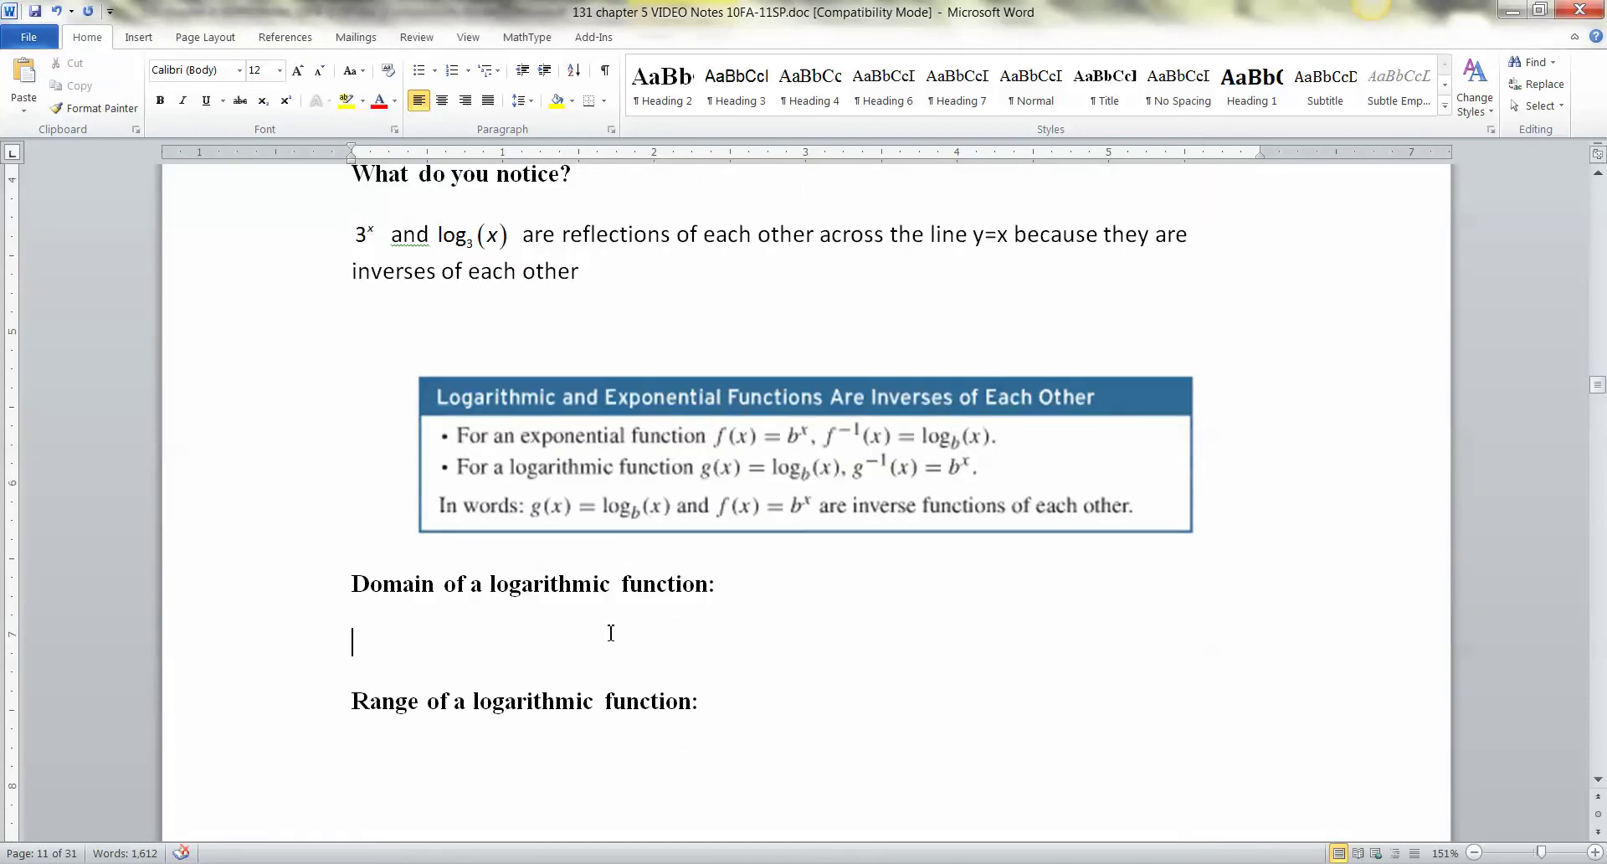
- Check the font of the answer text
left_click(611, 632)
scroll(641, 613, "up", 3)
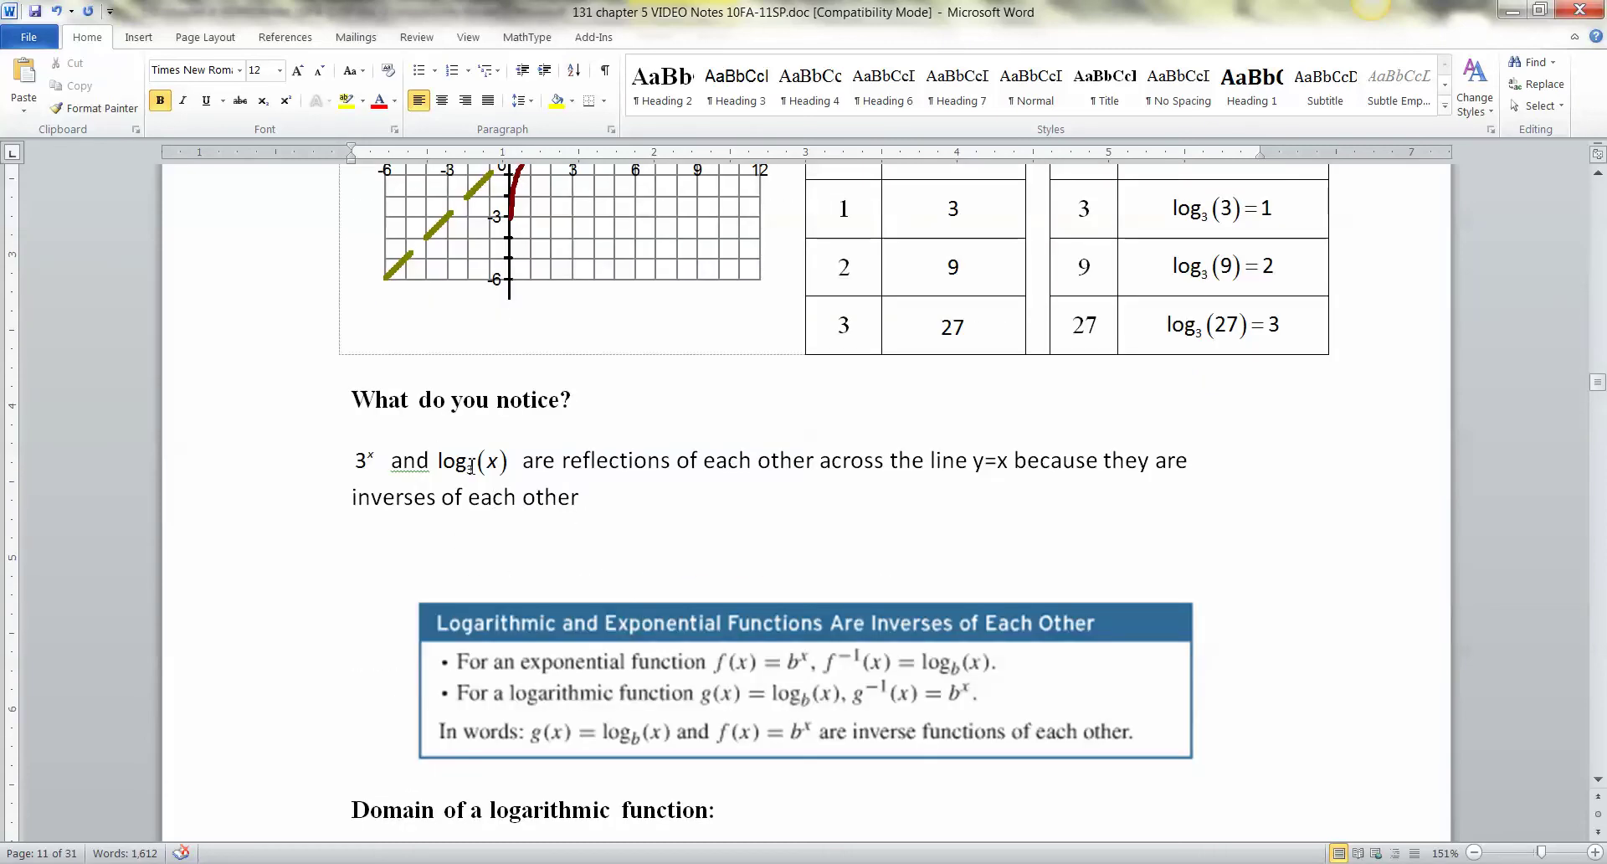
left_click(432, 461)
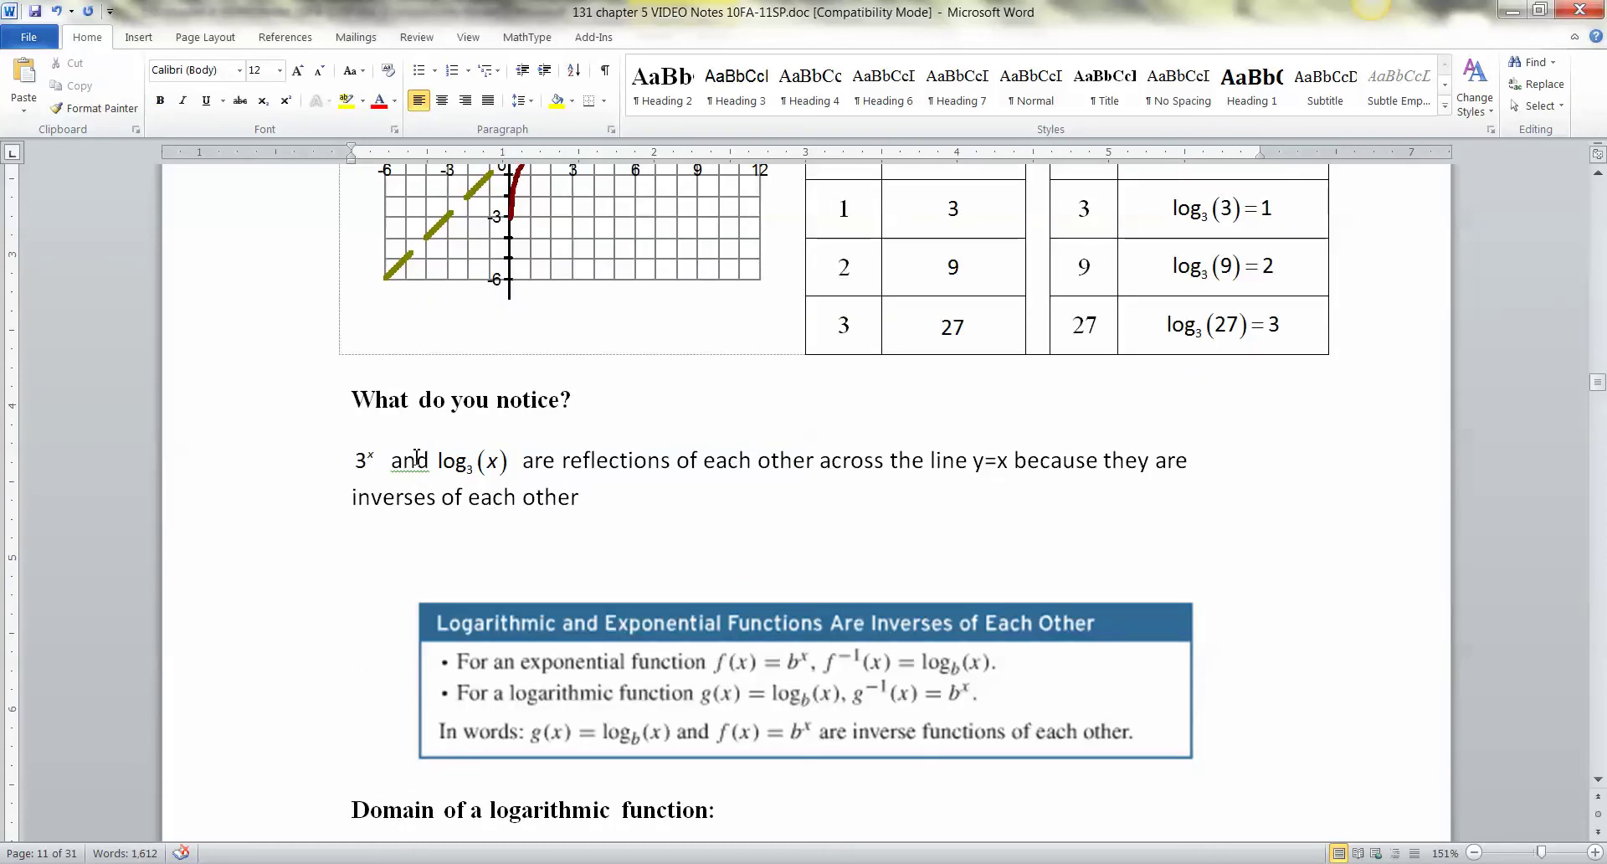
left_click(370, 453)
scroll(586, 669, "down", 2)
scroll(535, 688, "up", 6)
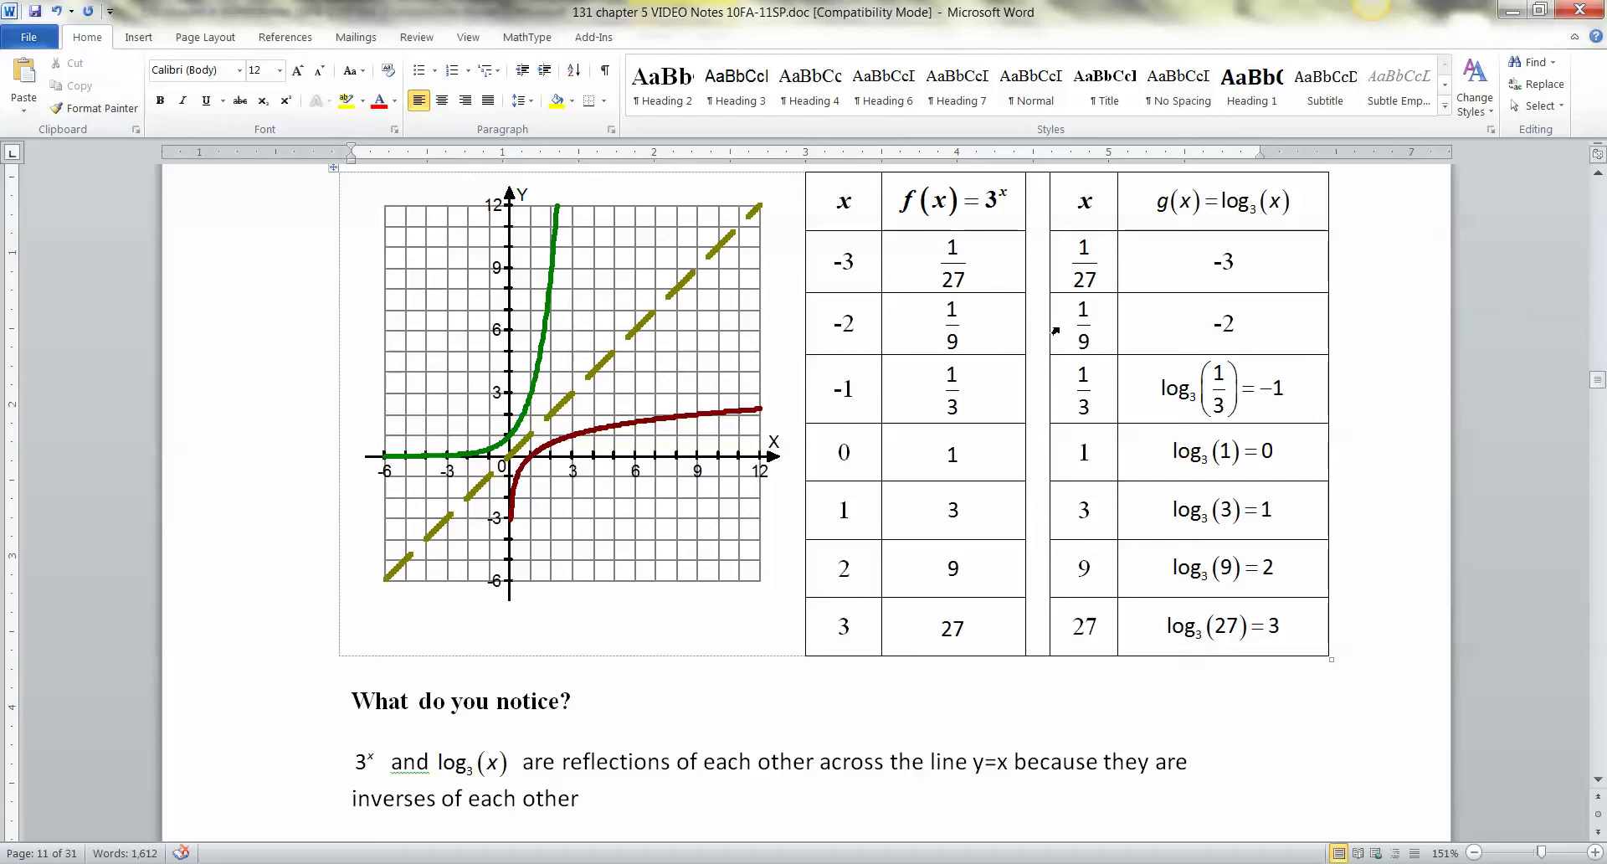
- Inspect the -3 value in the g(x) table, then place the cursor between the Domain and Range headings
left_click_drag(1101, 248, 1156, 252)
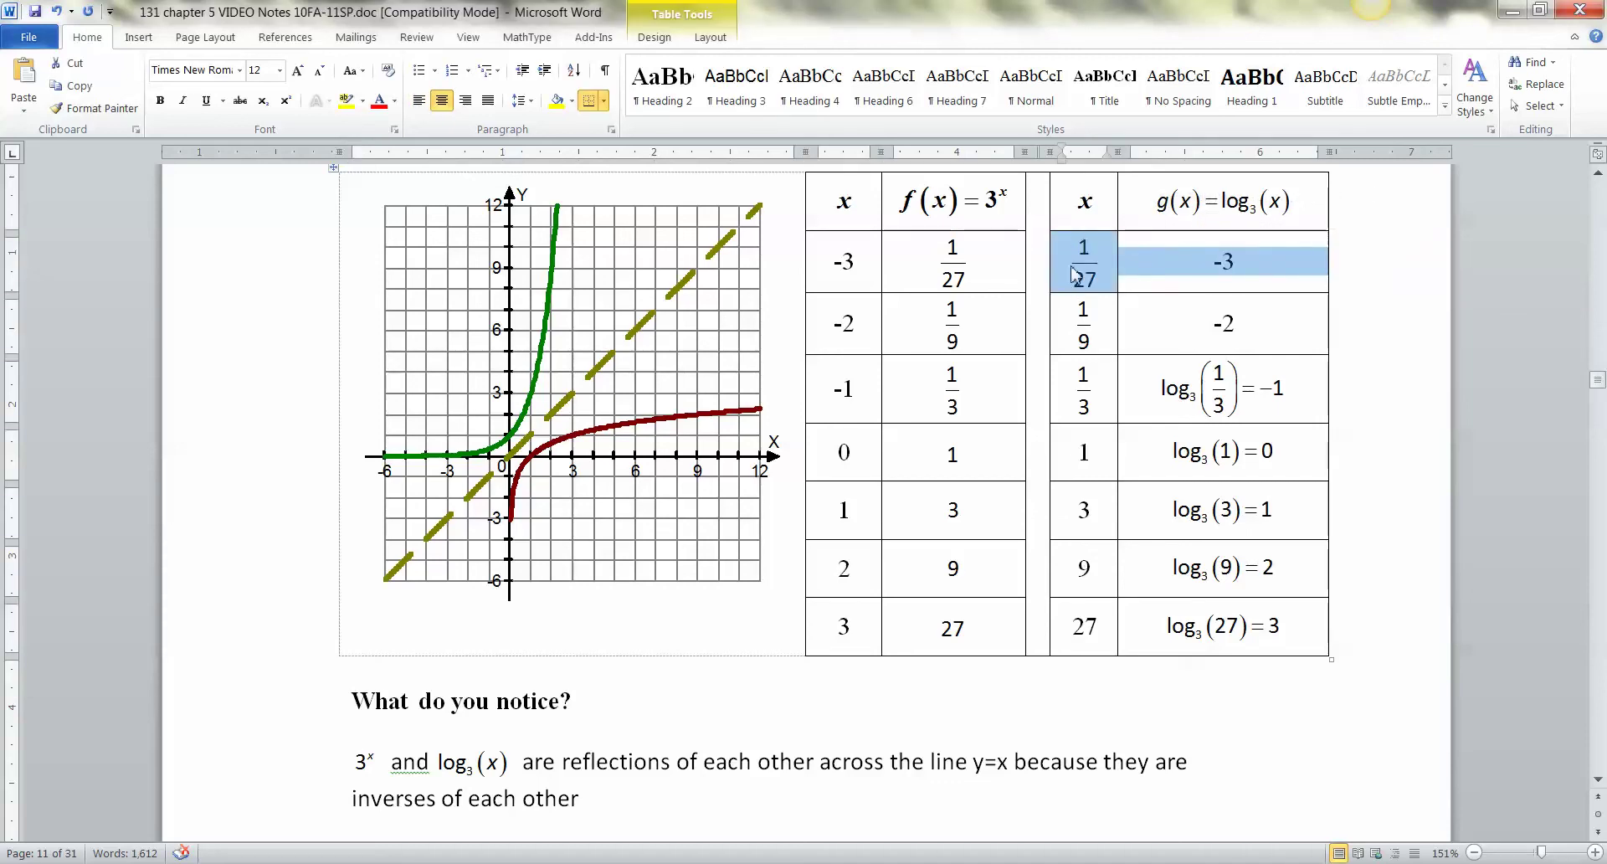
left_click(1274, 266)
left_click_drag(1267, 263, 1212, 262)
left_click(1265, 262)
scroll(806, 448, "down", 8)
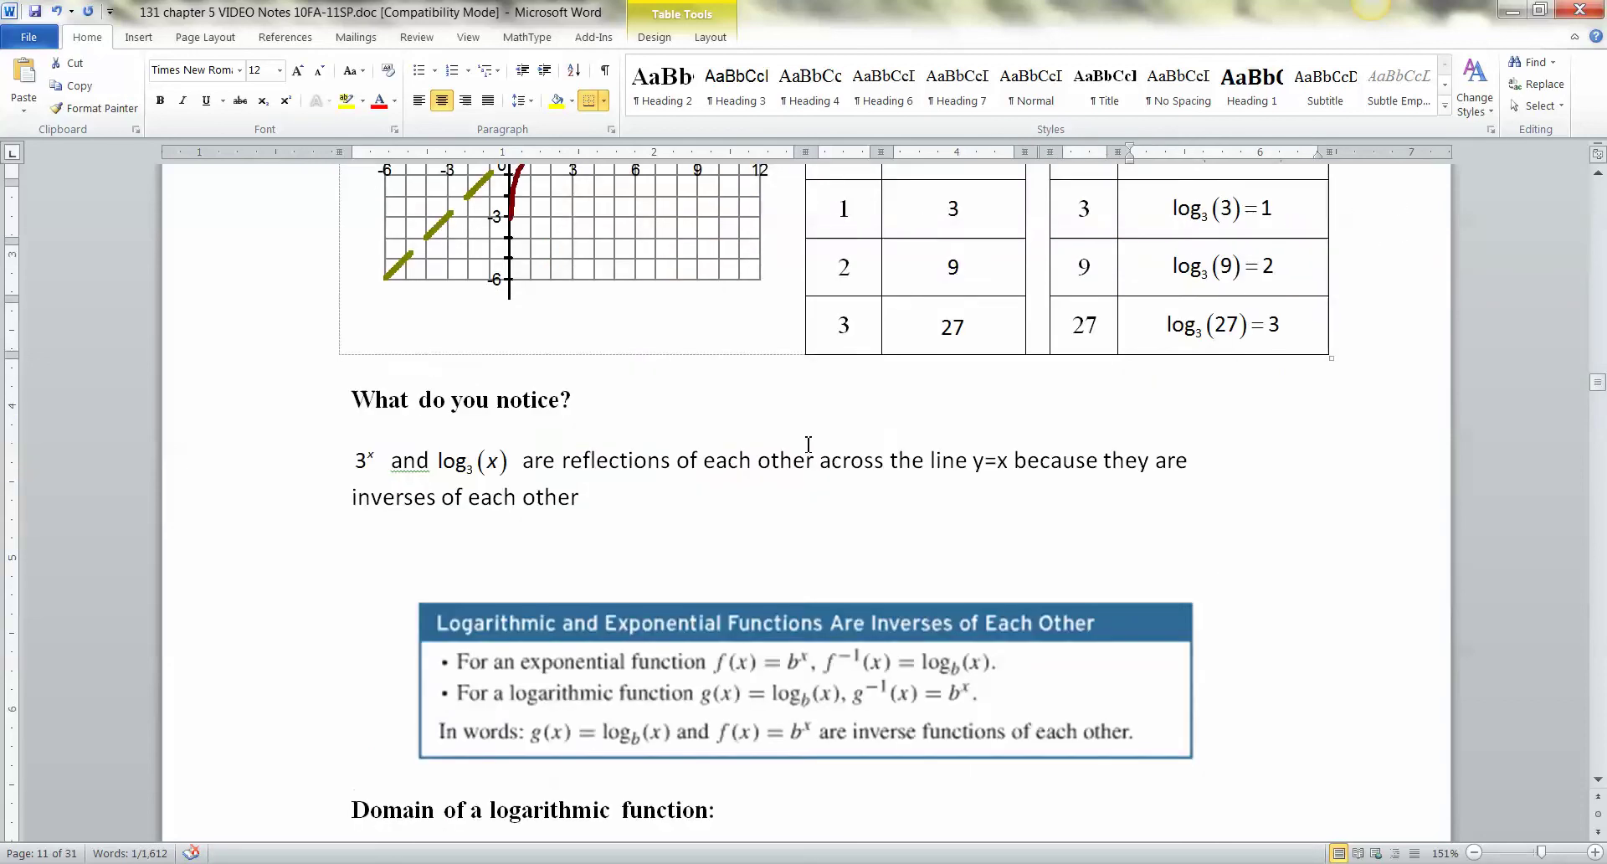
left_click(658, 353)
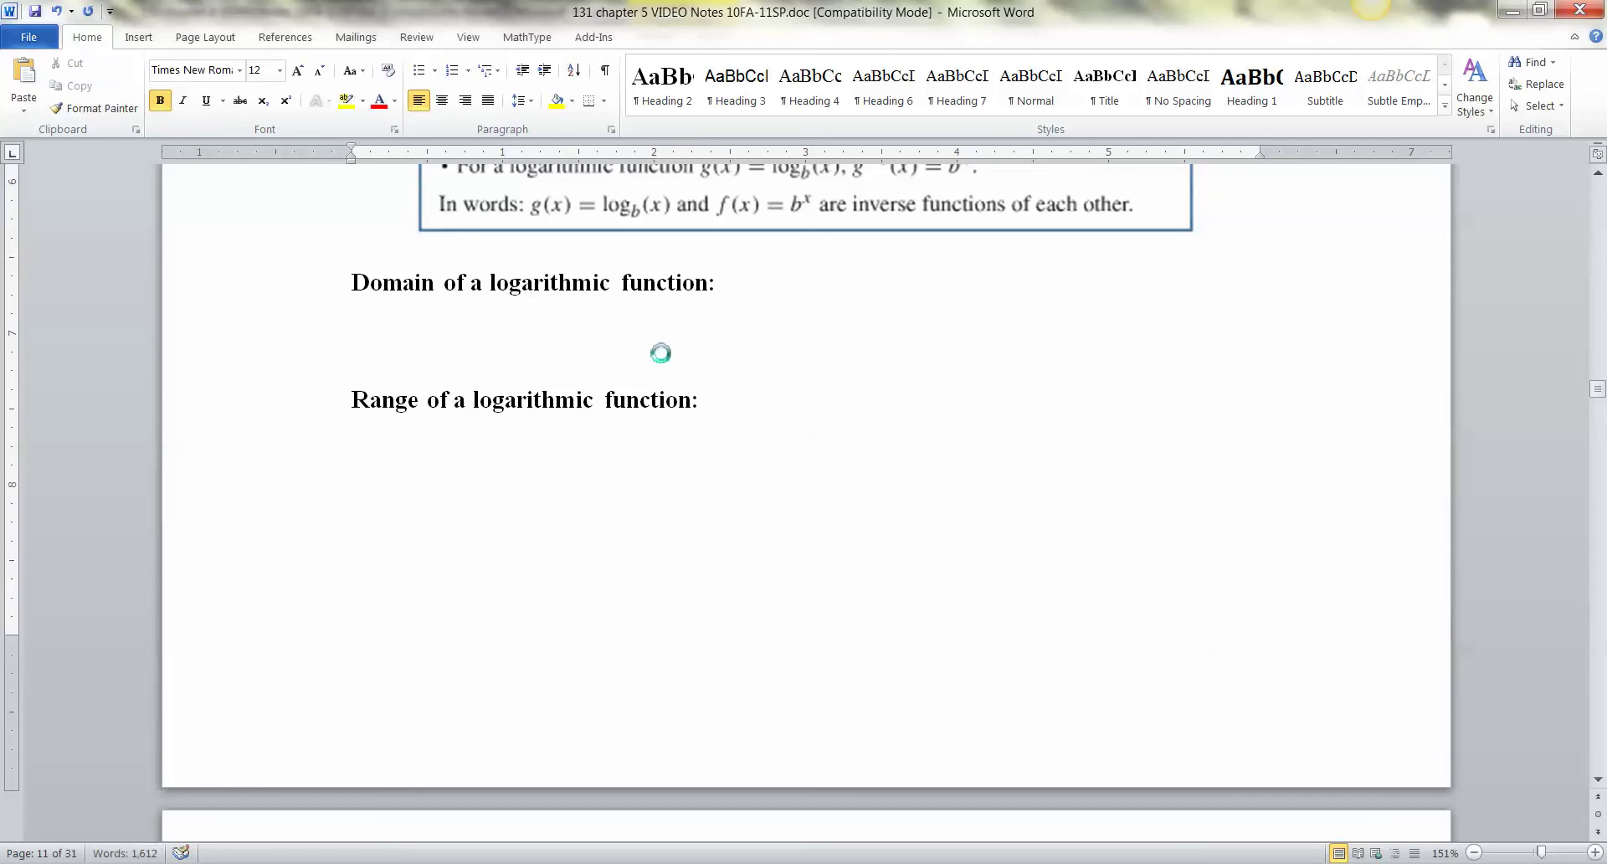
- Insert the equation (left,right)=(0,∞) under the Domain heading
key("ctrl+9")
type("left,")
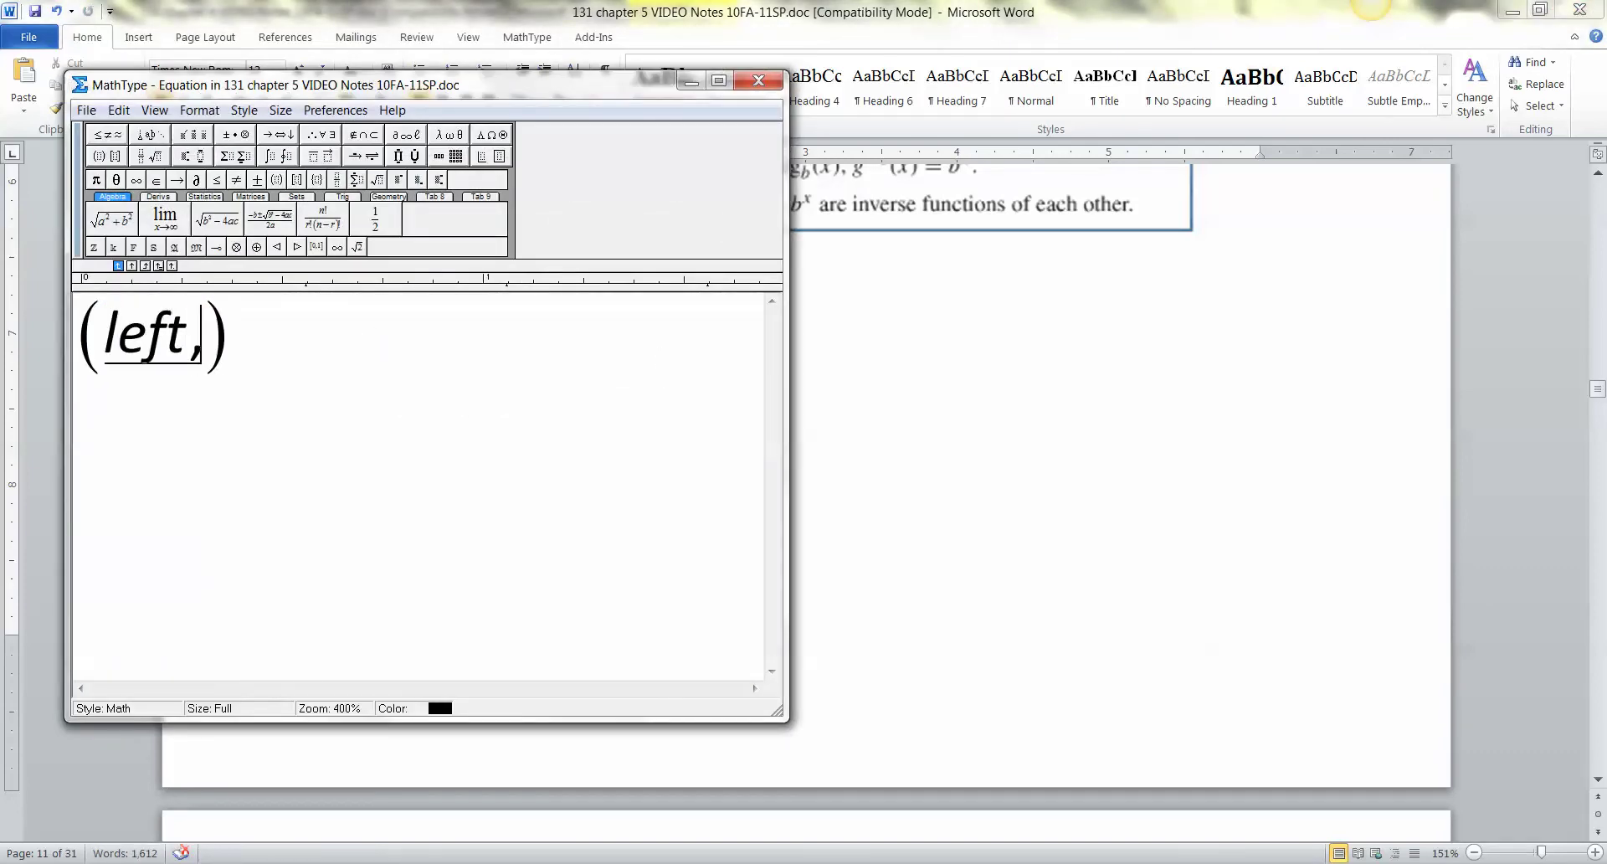
type("right")
key("Tab")
type("=")
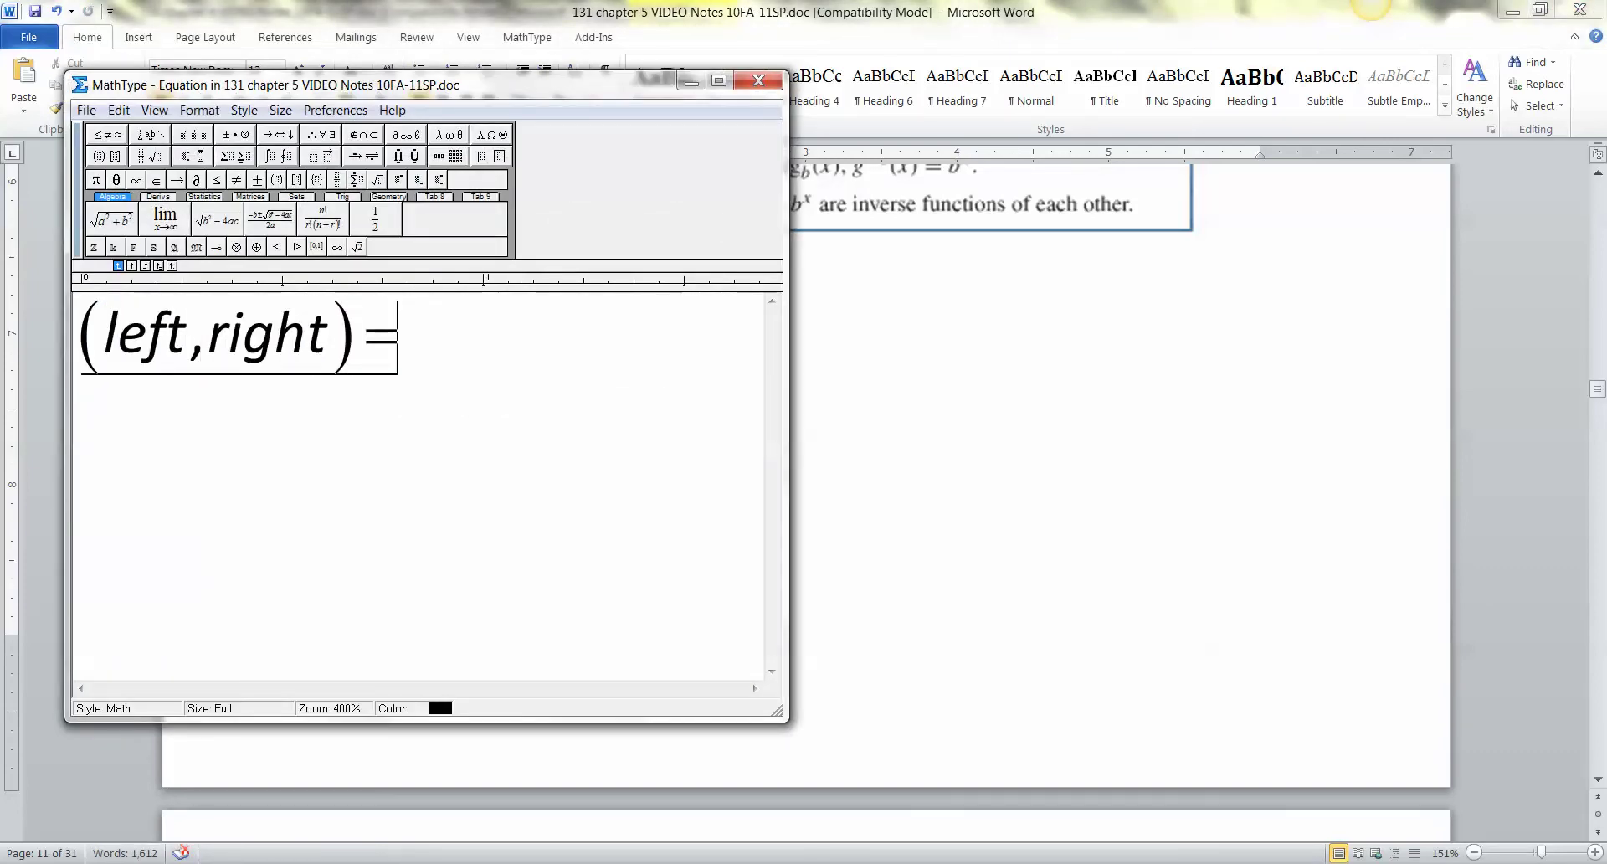
key("ctrl+9")
type("0,")
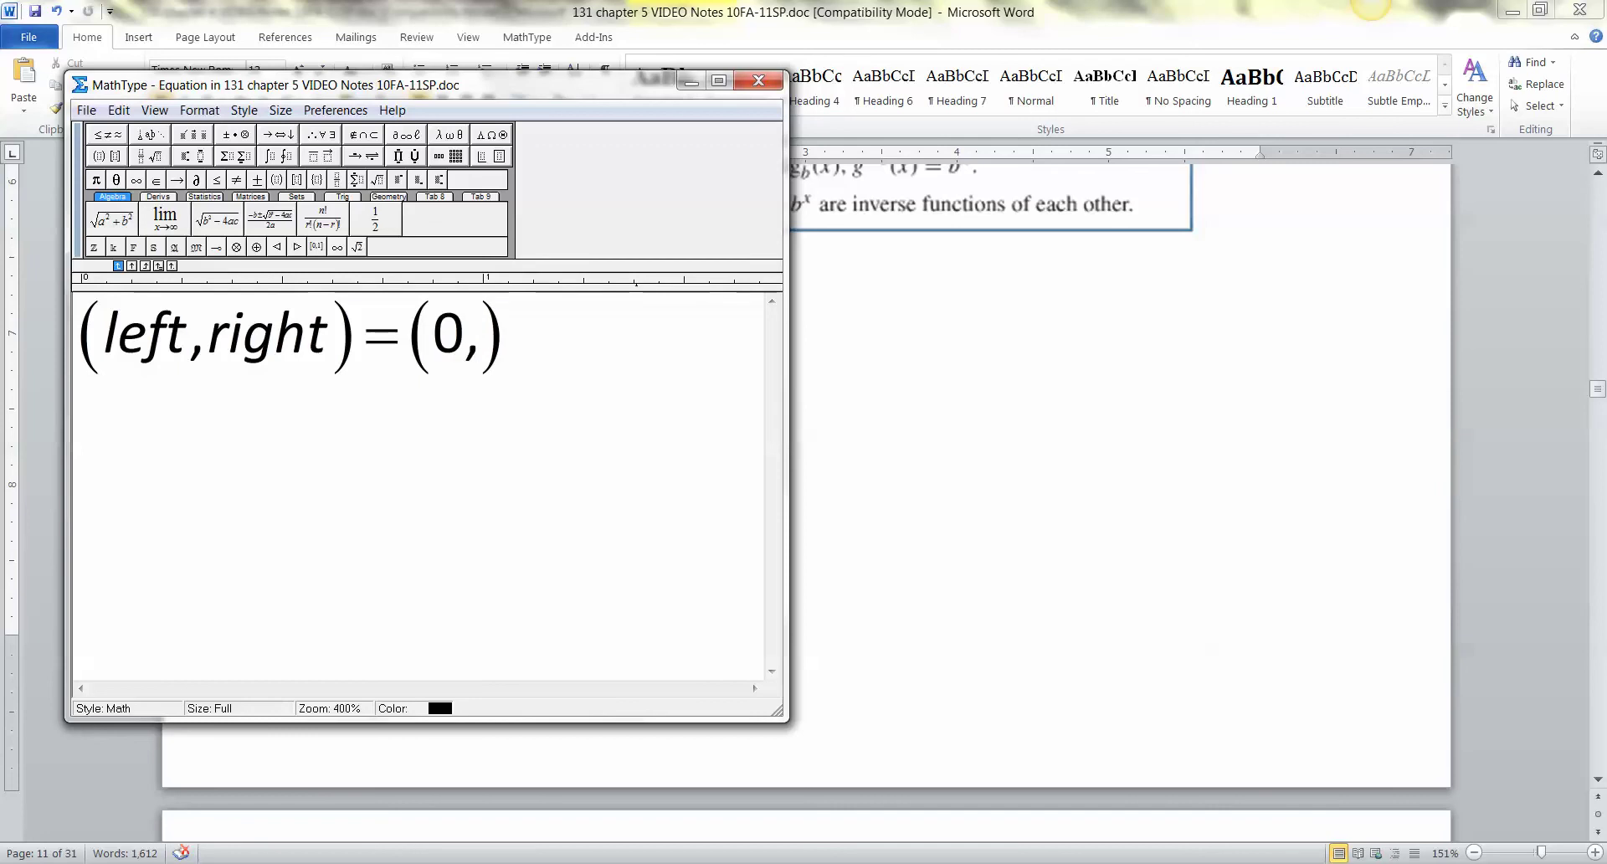
left_click(336, 246)
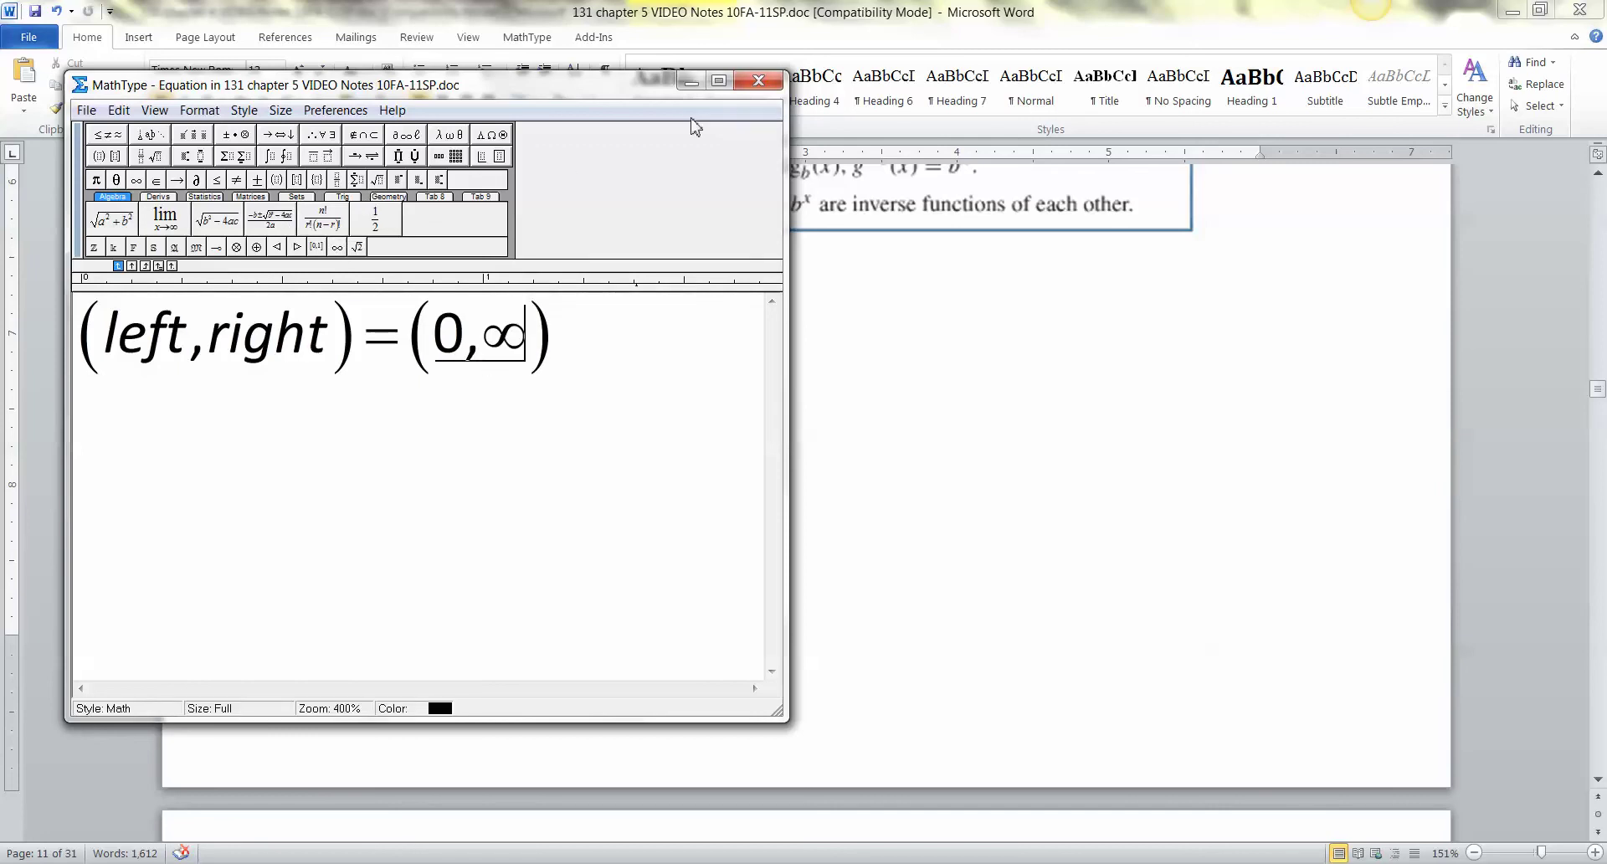
left_click(770, 83)
- Draw a box around the (0,∞) part of the equation
double_click(539, 345)
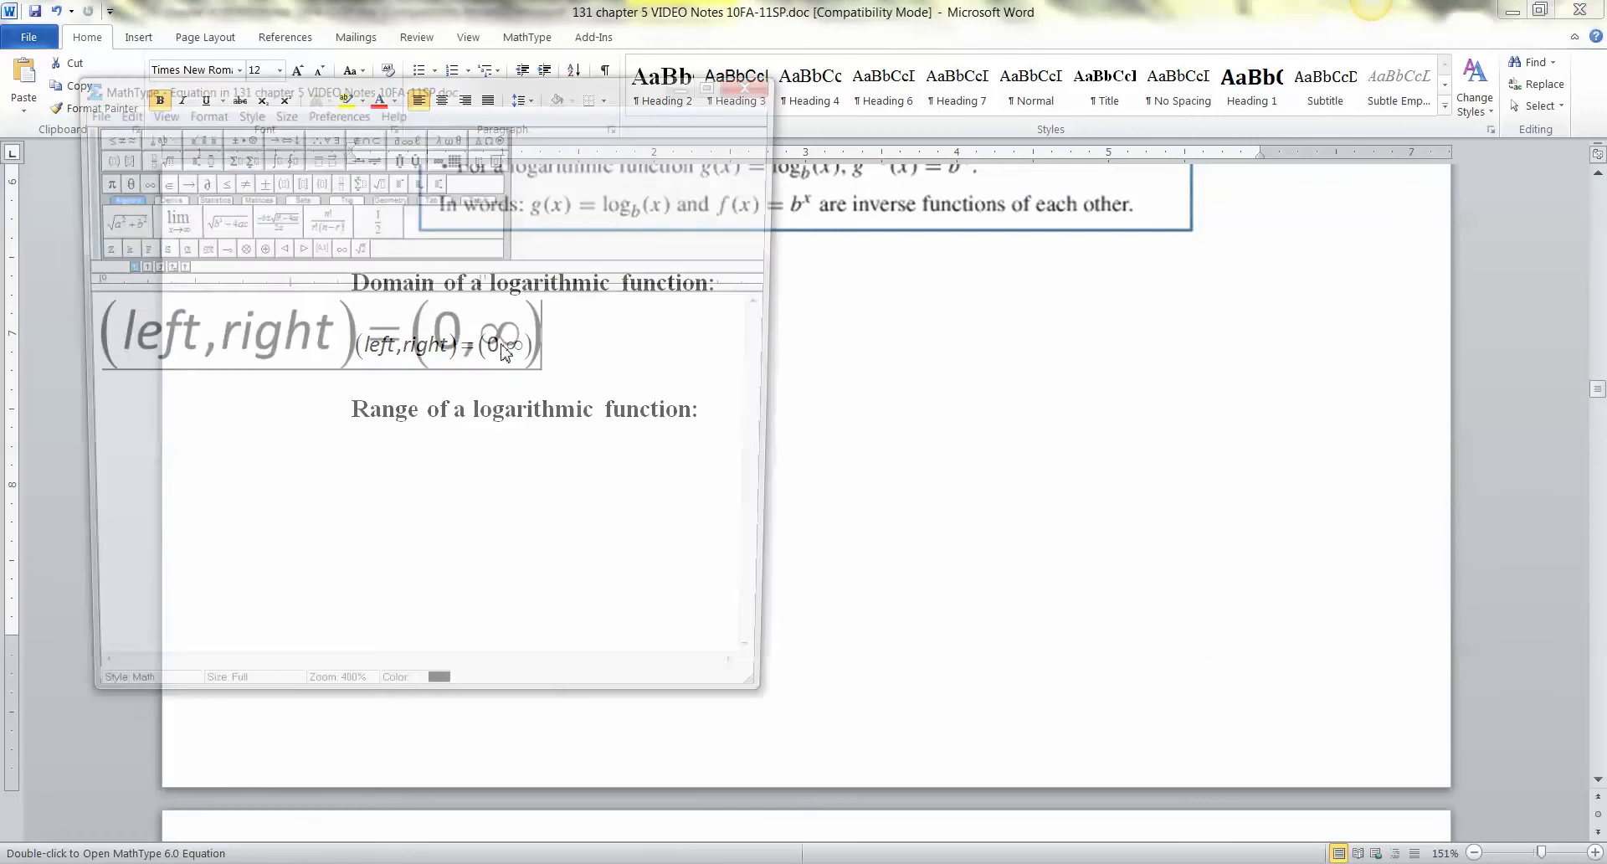
left_click_drag(544, 345, 412, 343)
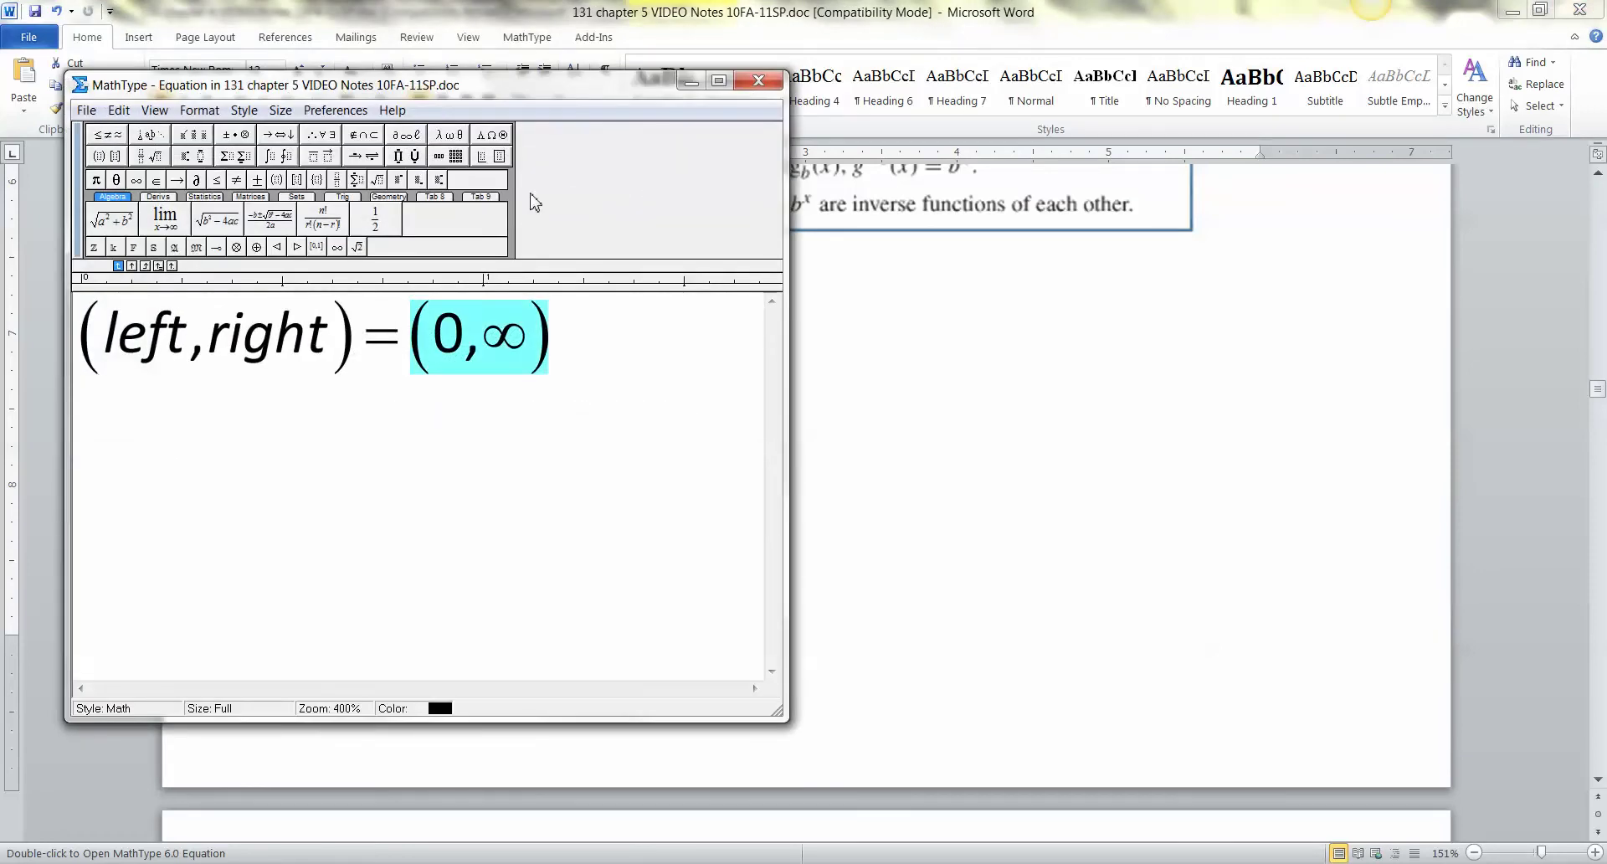
left_click(490, 155)
left_click(484, 219)
left_click(766, 84)
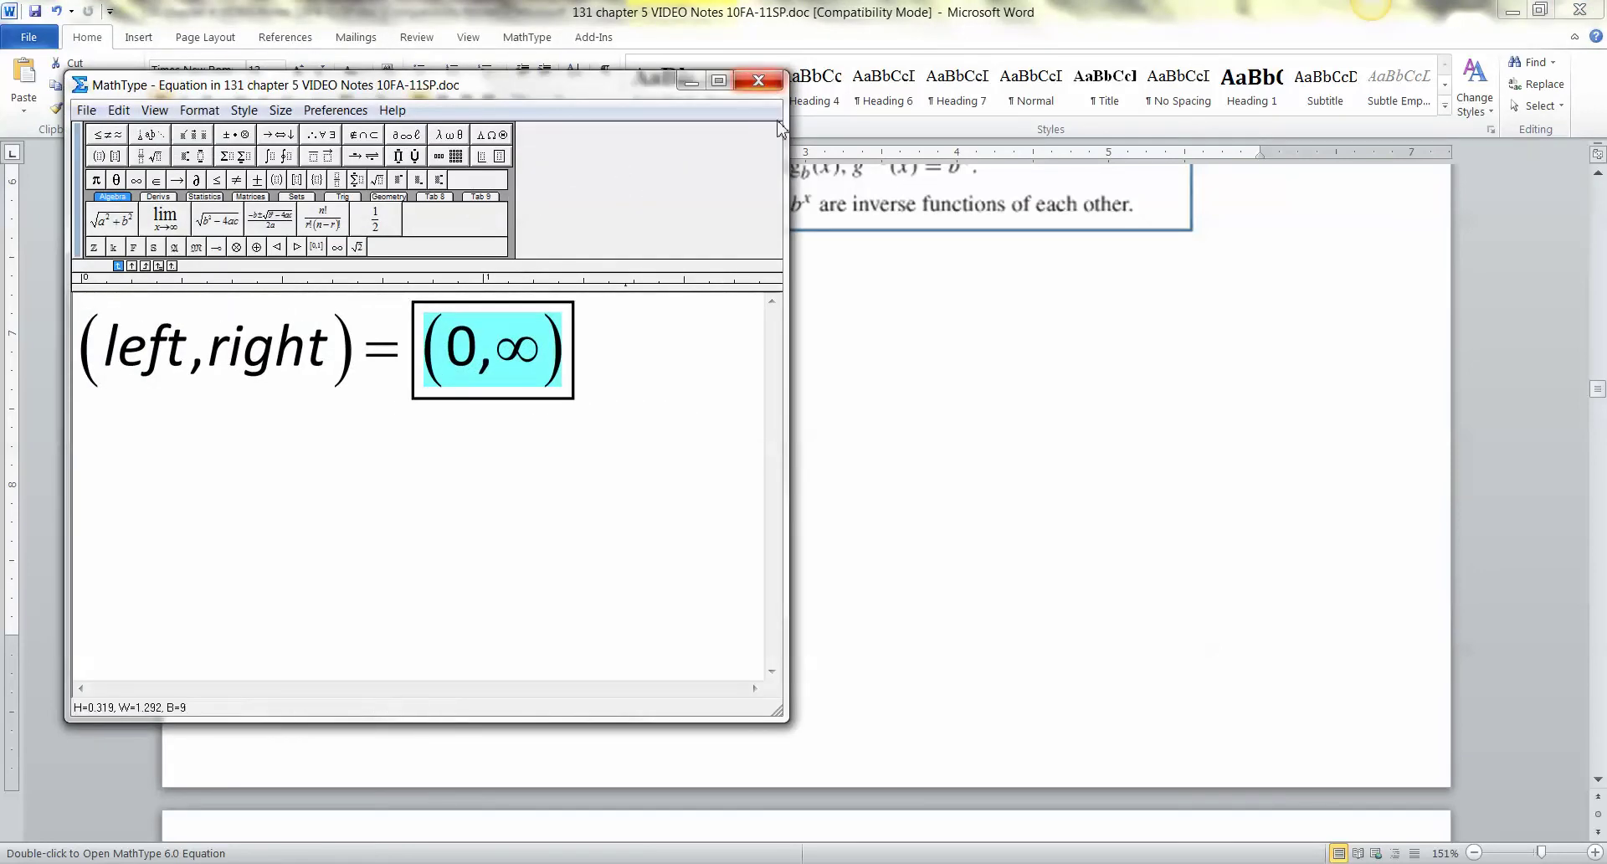
- Indent the Domain equation and paste a copy of it under the Range heading
left_click(323, 355)
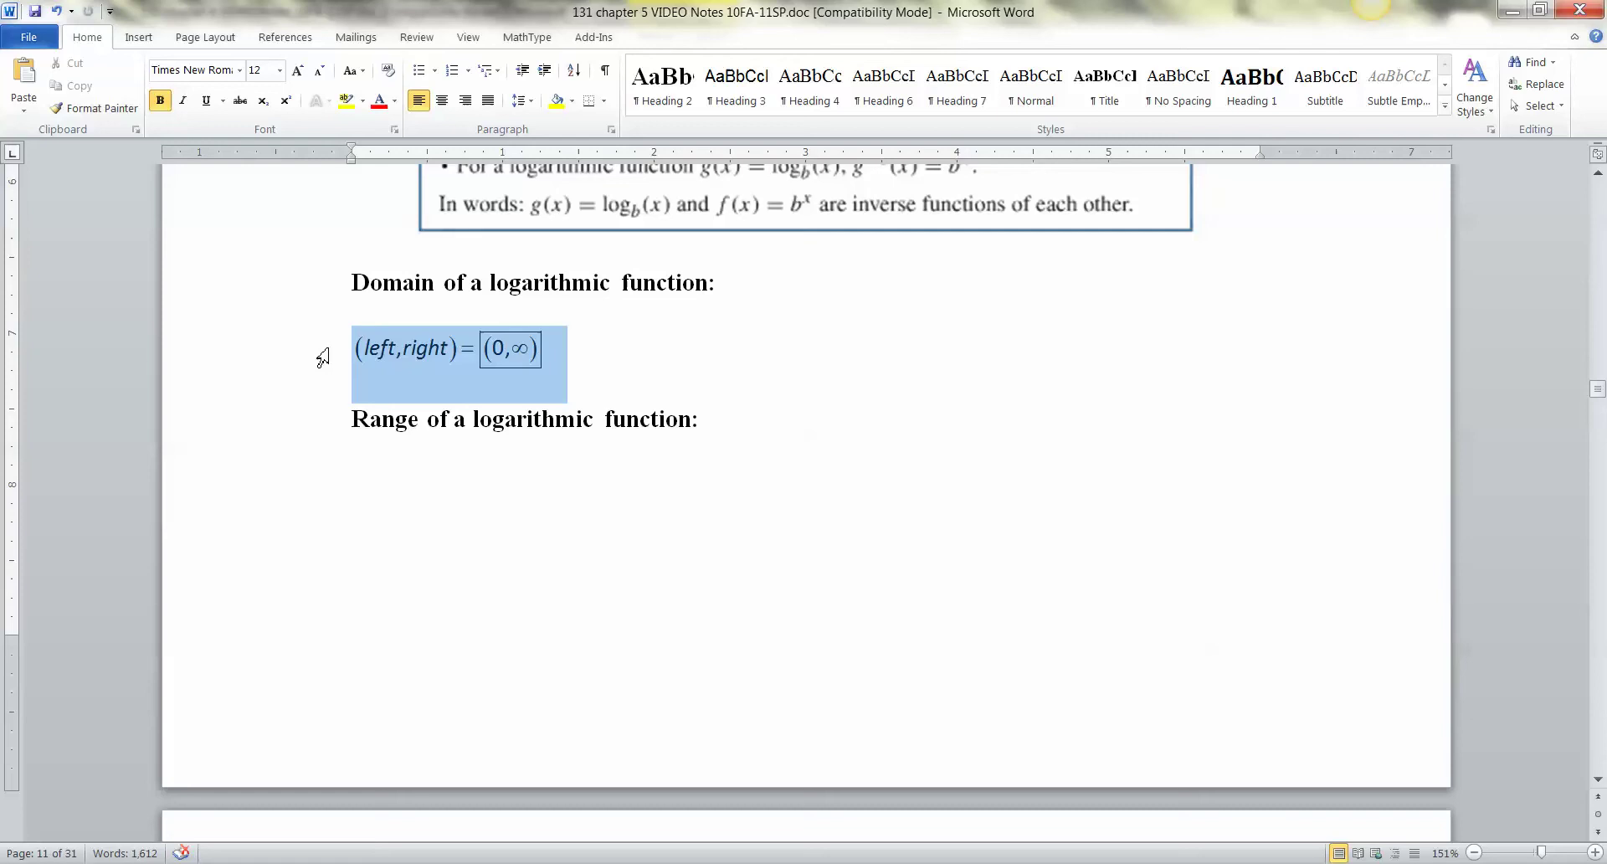
left_click(348, 355)
key("Tab")
key("Tab")
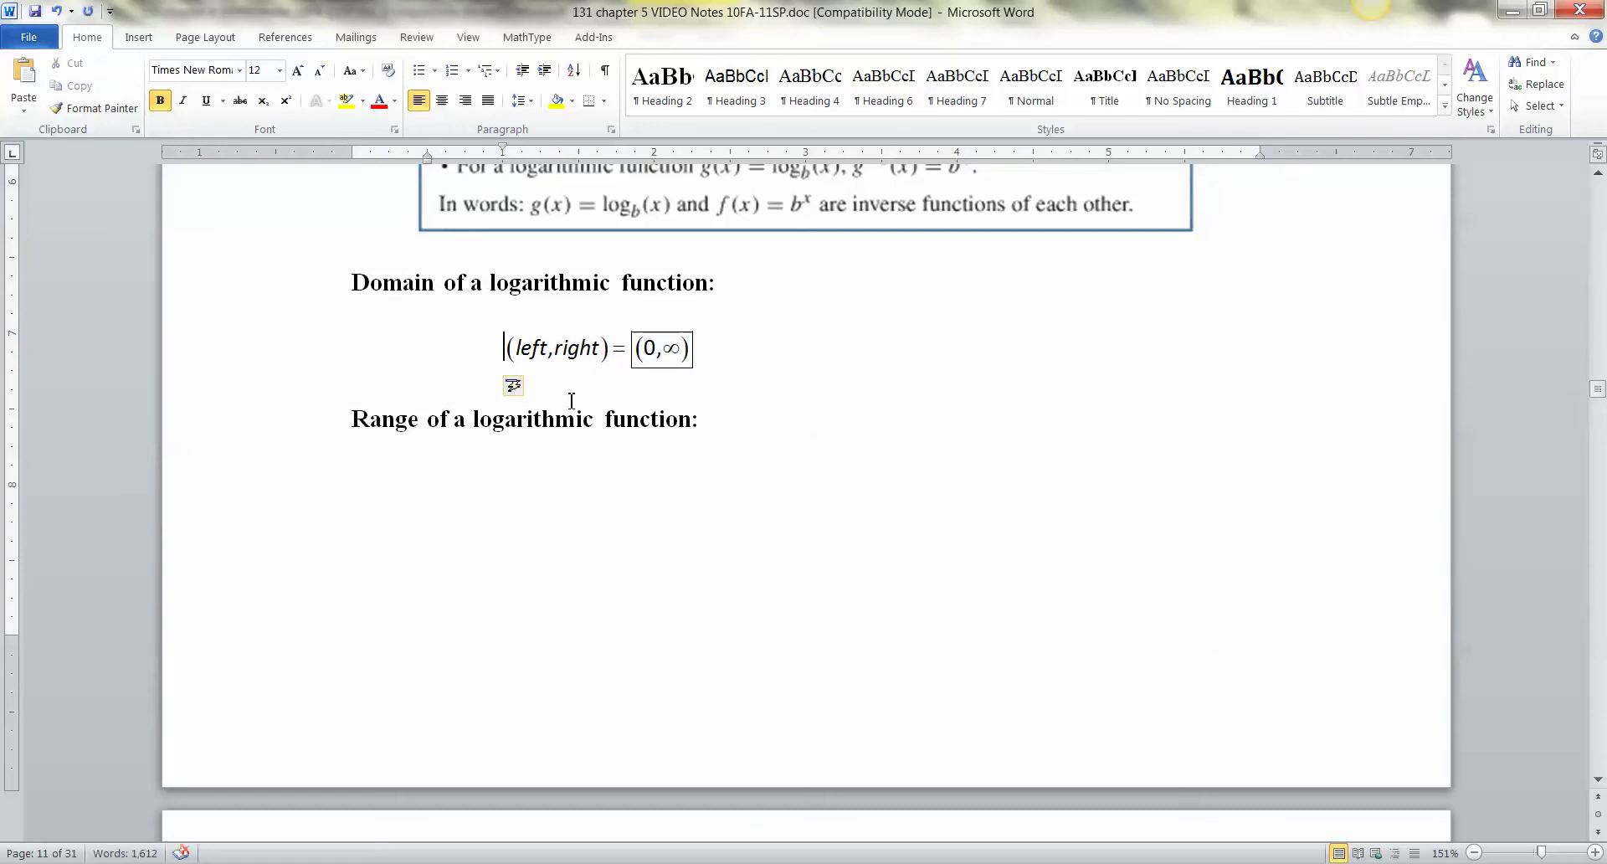
left_click(591, 360)
left_click(522, 463)
key("ctrl+v")
left_click(423, 484)
- Change 'left,right' to 'down,up' in the Range equation
double_click(408, 485)
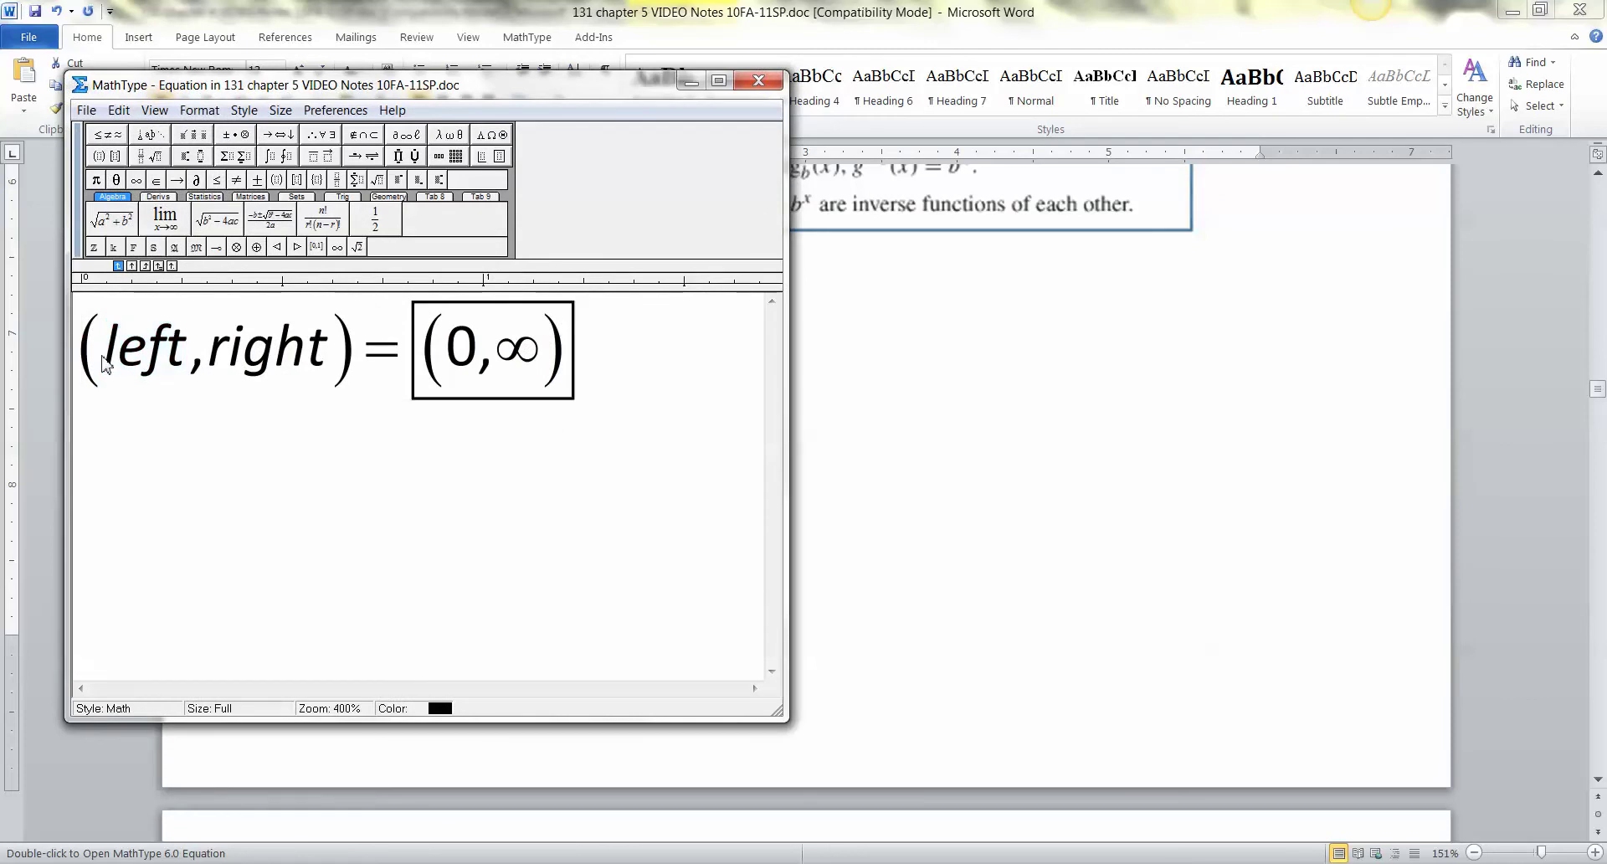
left_click_drag(104, 361, 192, 360)
type("down,up")
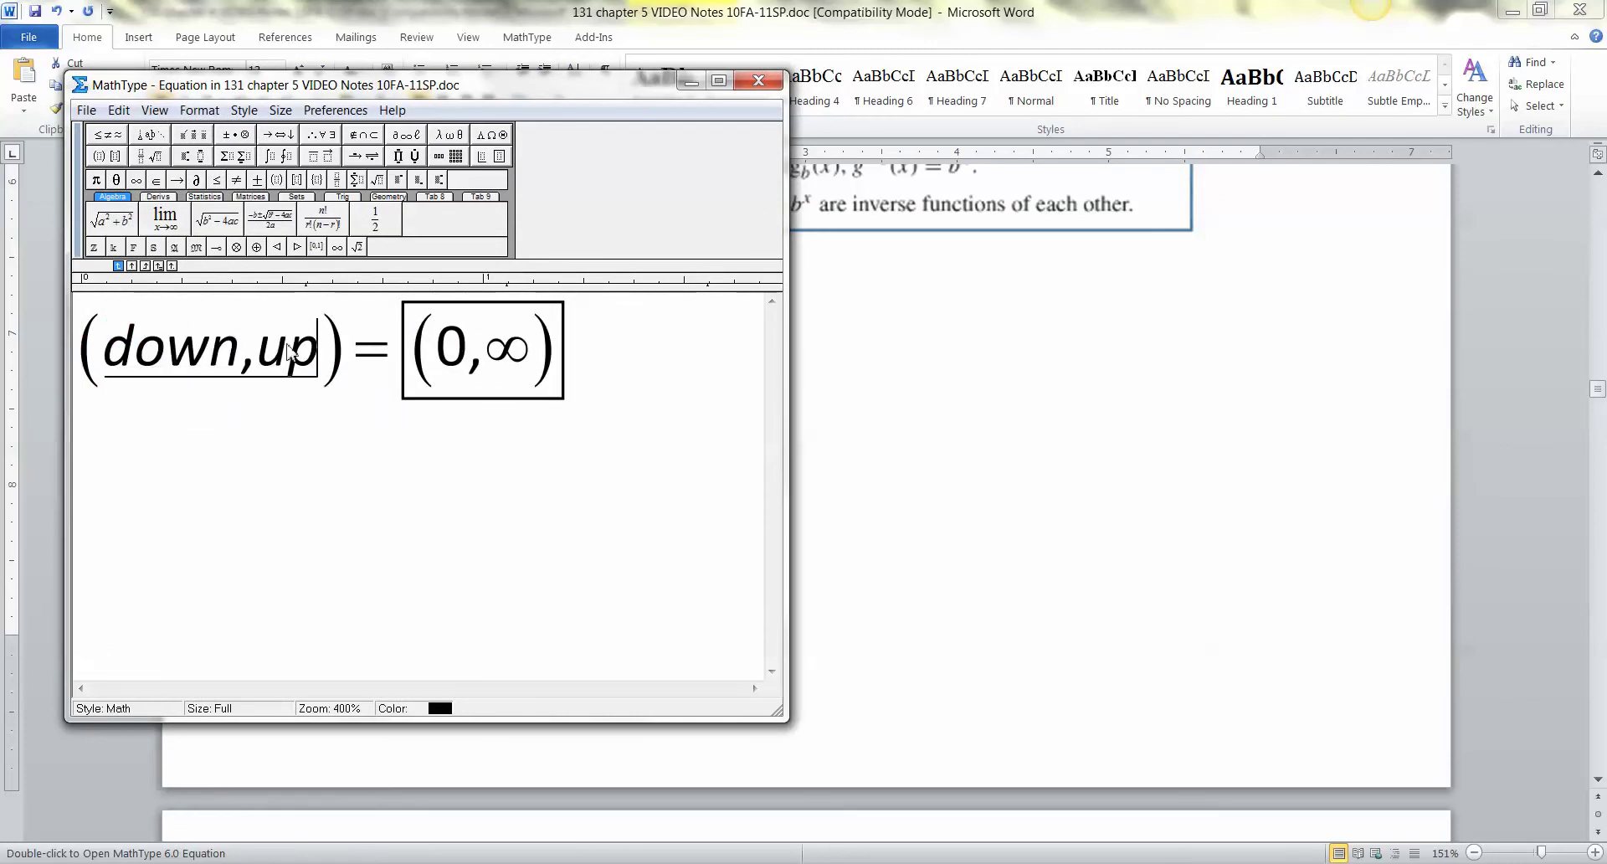
key("ctrl+F4")
- Replace the 0 with −∞ so the boxed range reads (−∞,∞)
scroll(1152, 377, "up", 10)
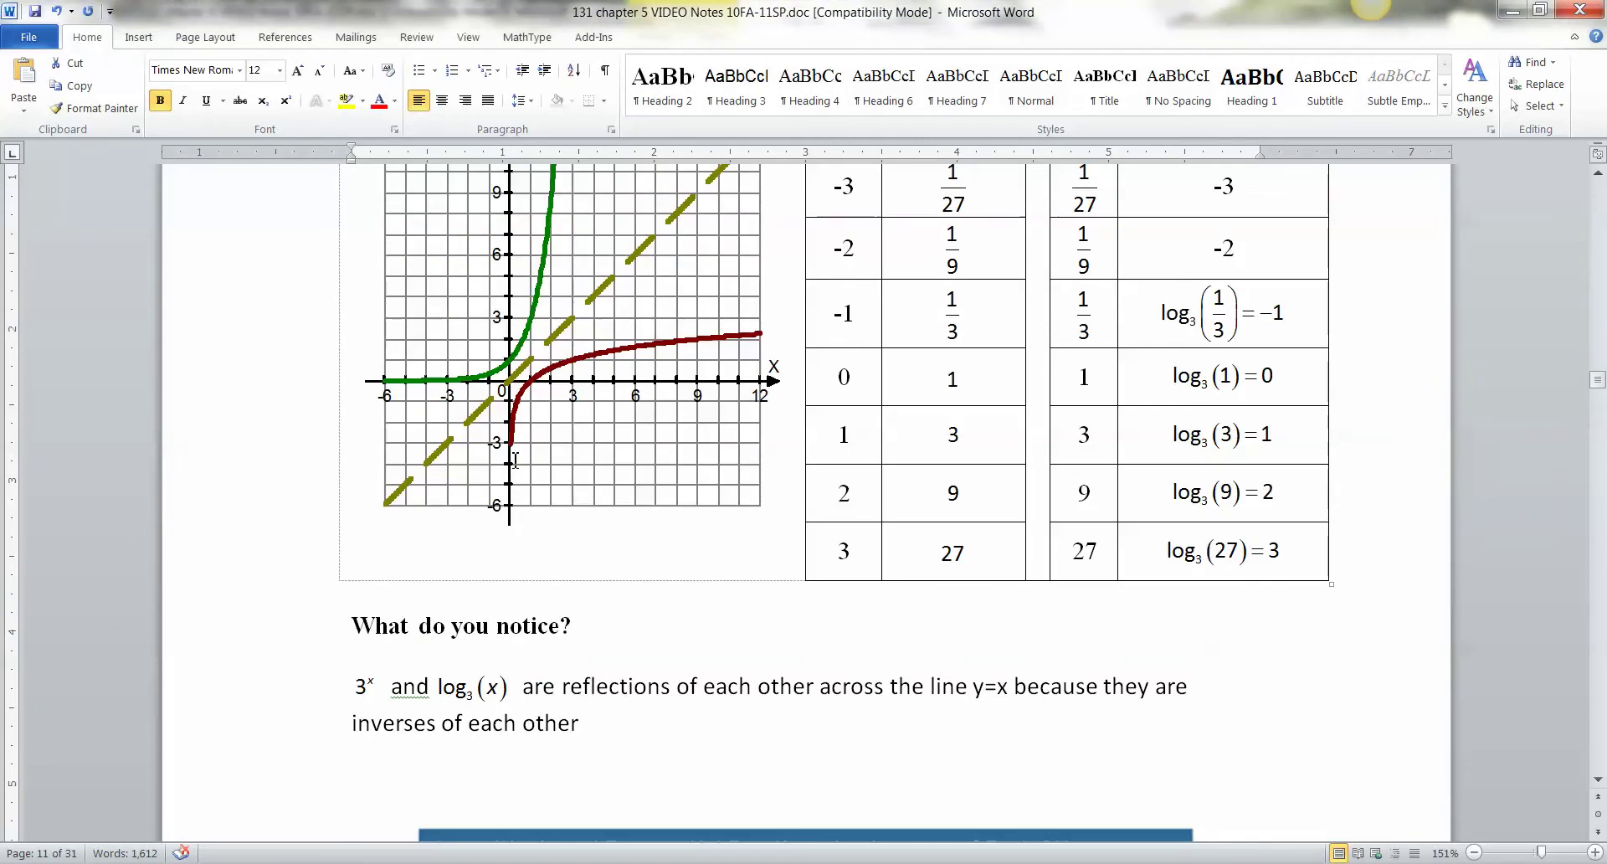
scroll(718, 326, "up", 3)
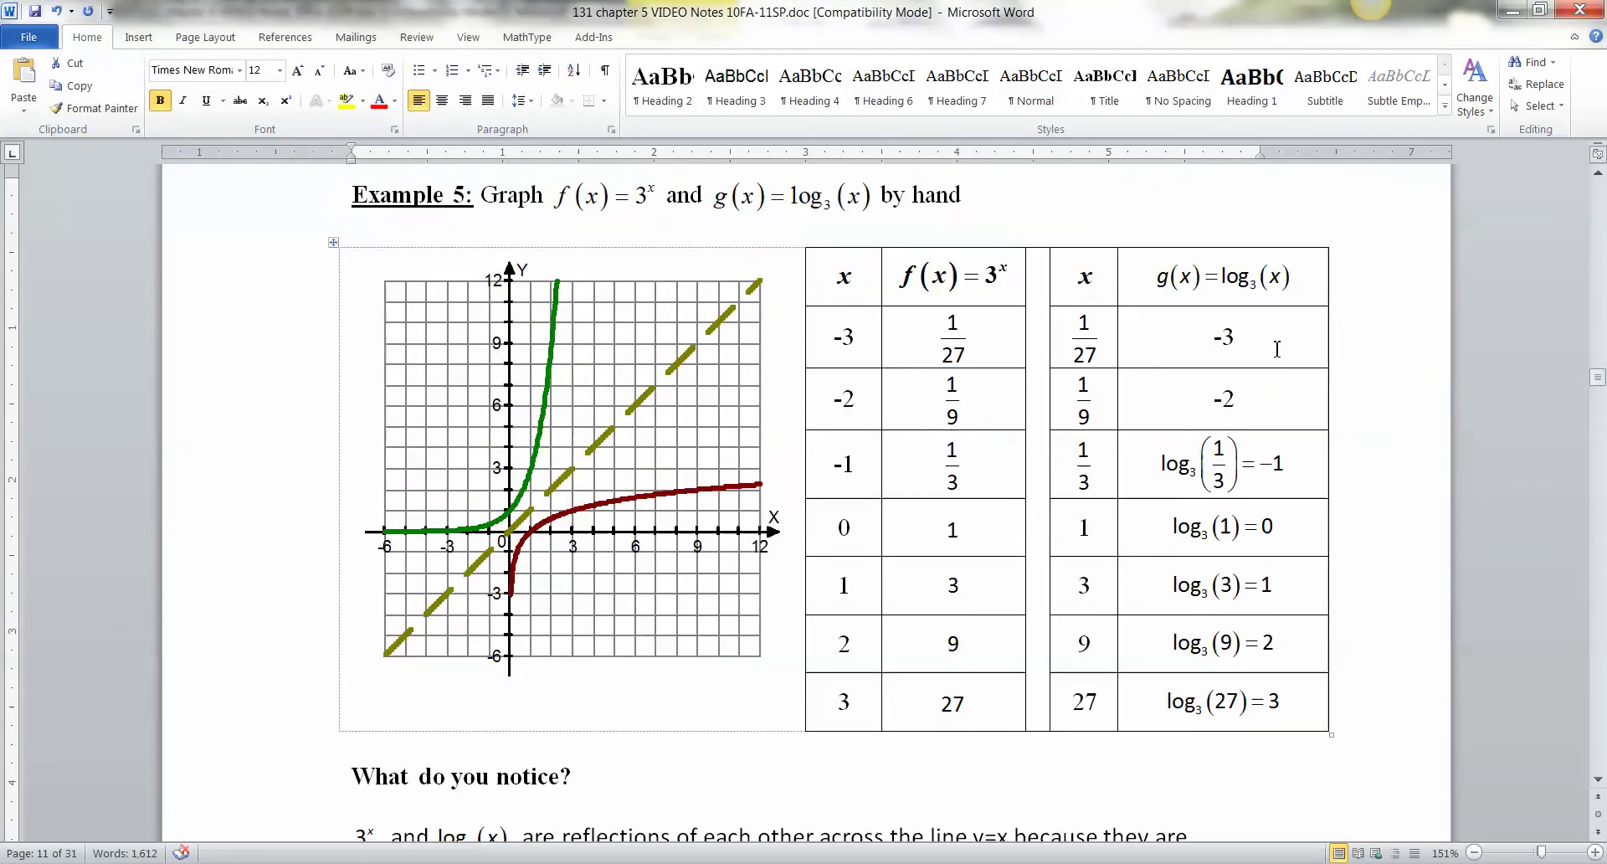
left_click_drag(1247, 392, 1198, 341)
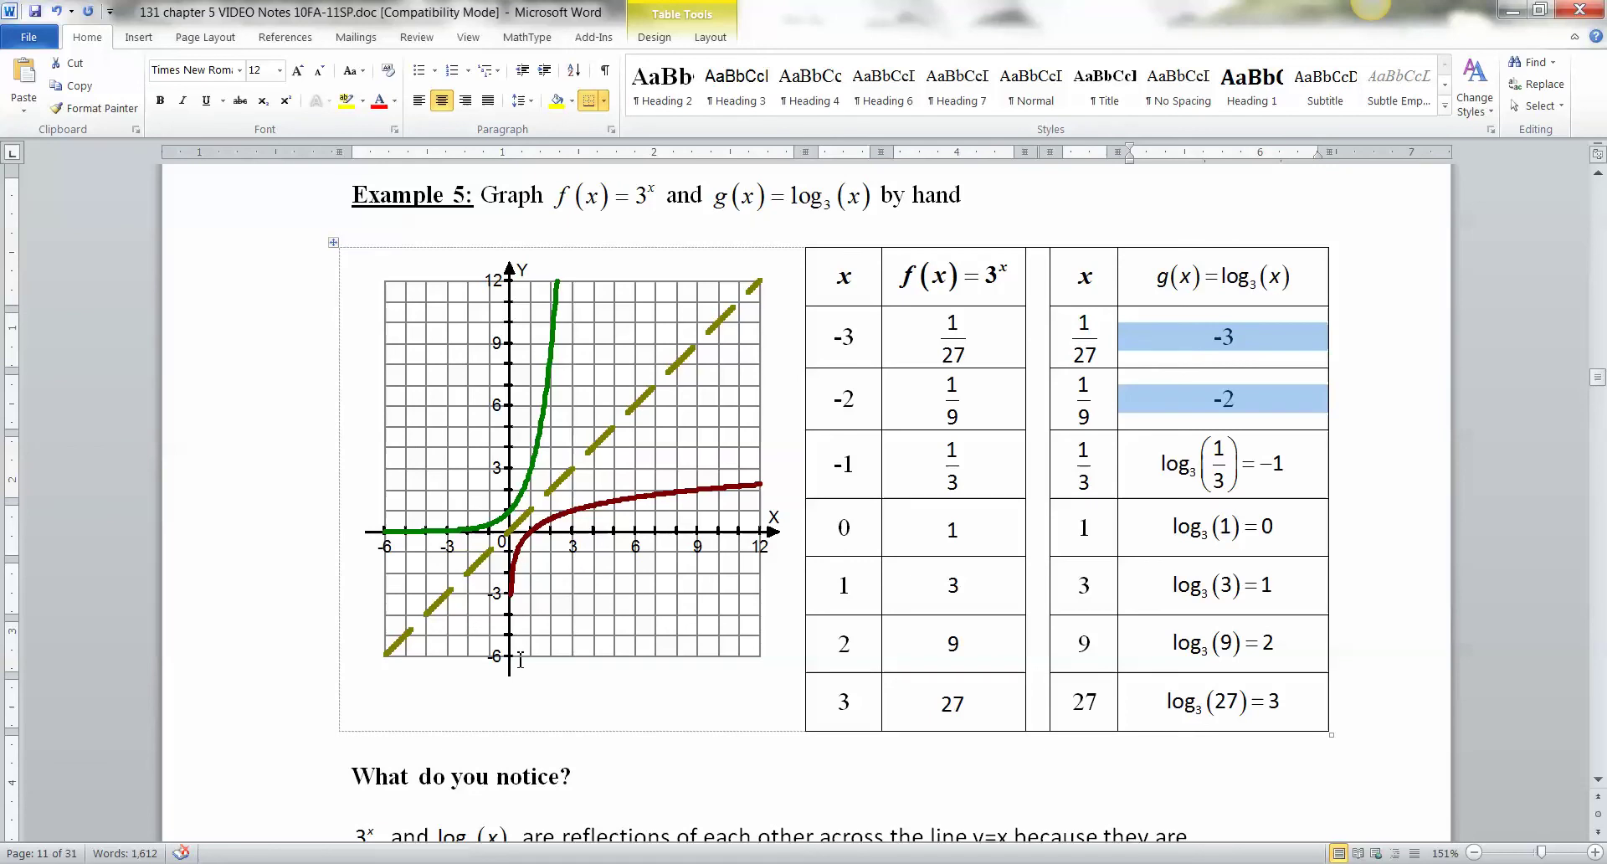
left_click(506, 605)
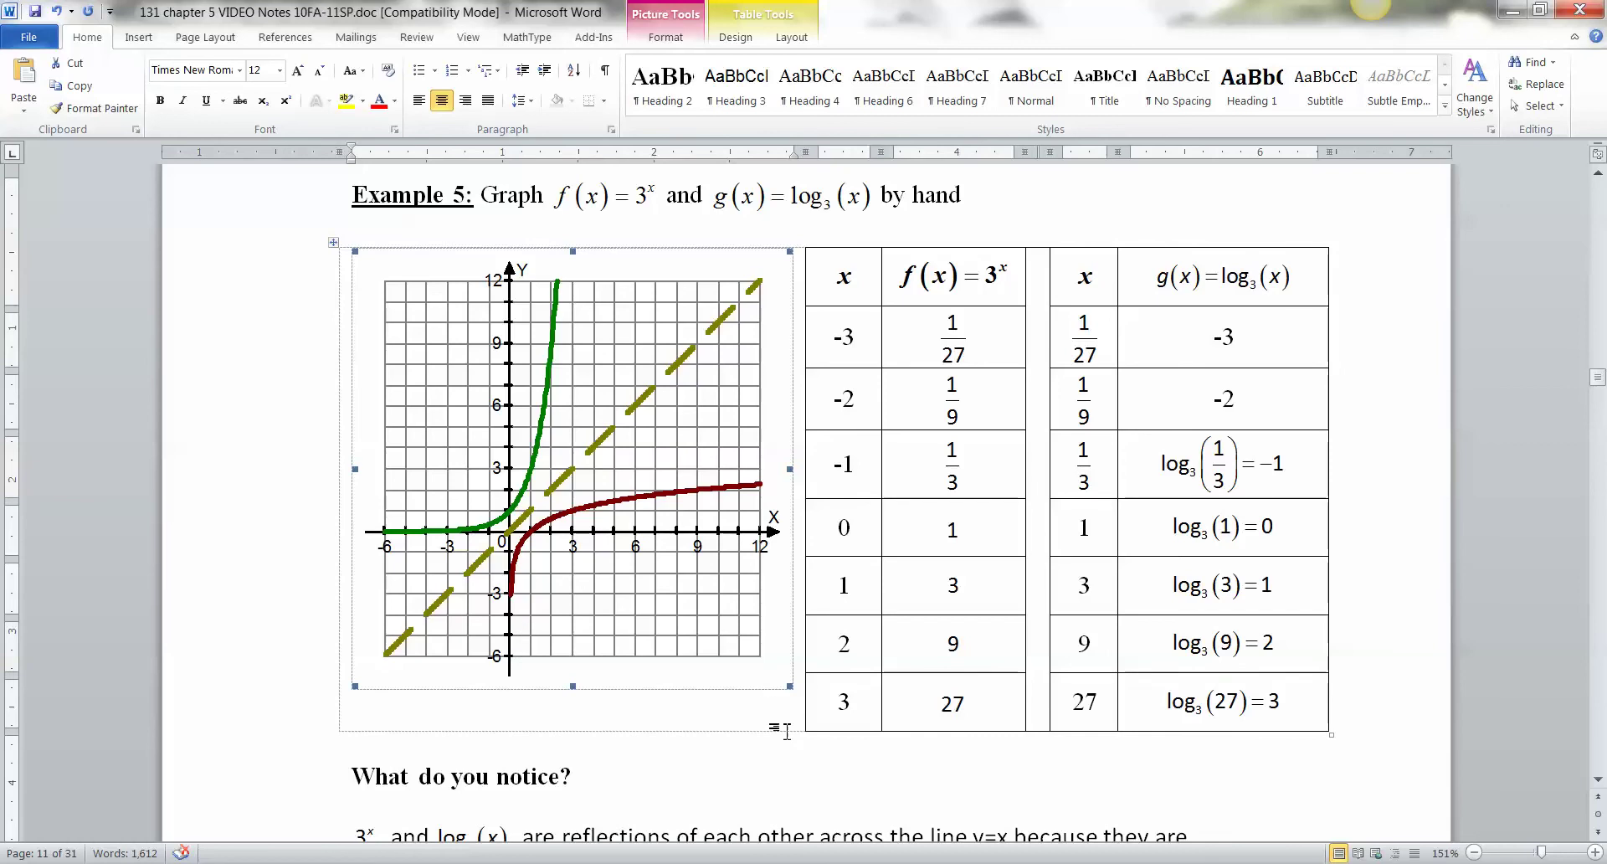
scroll(500, 778, "down", 10)
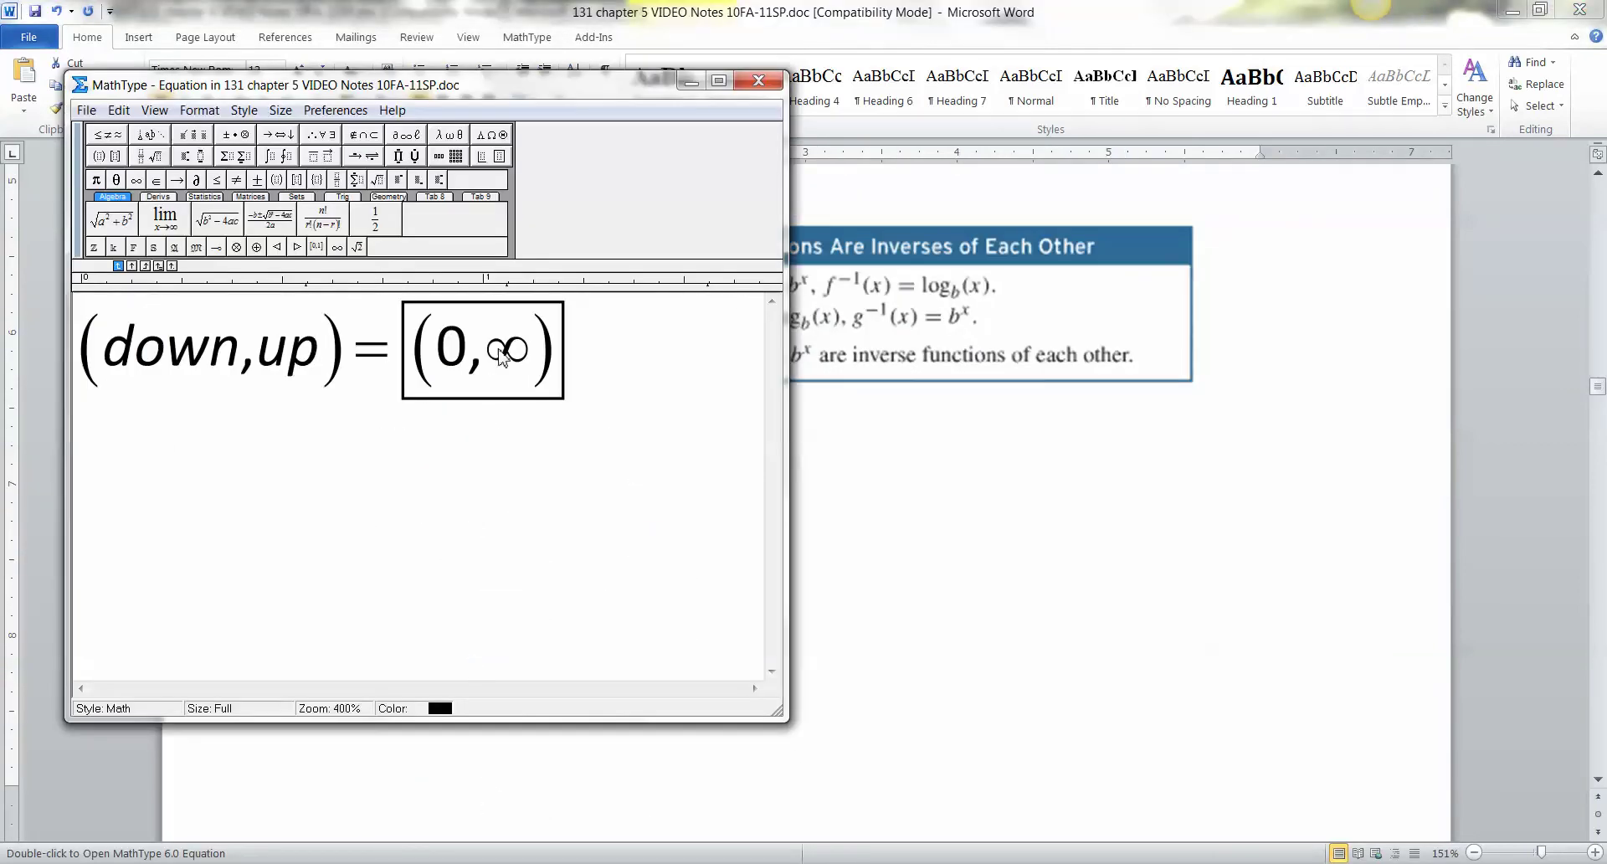
left_click(467, 350)
key("BackSpace")
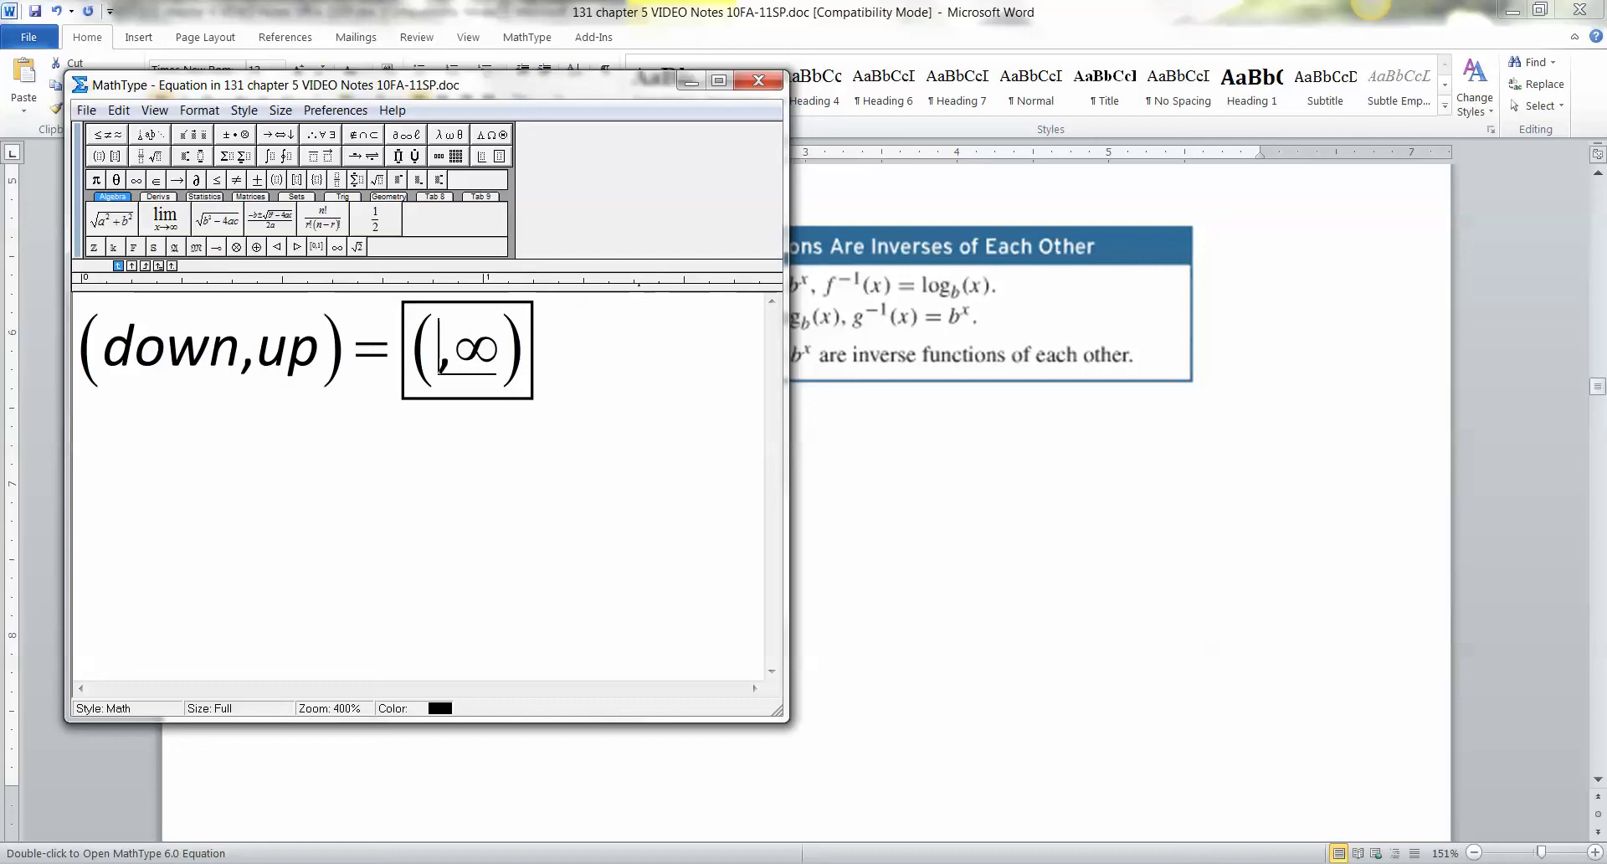
type("-")
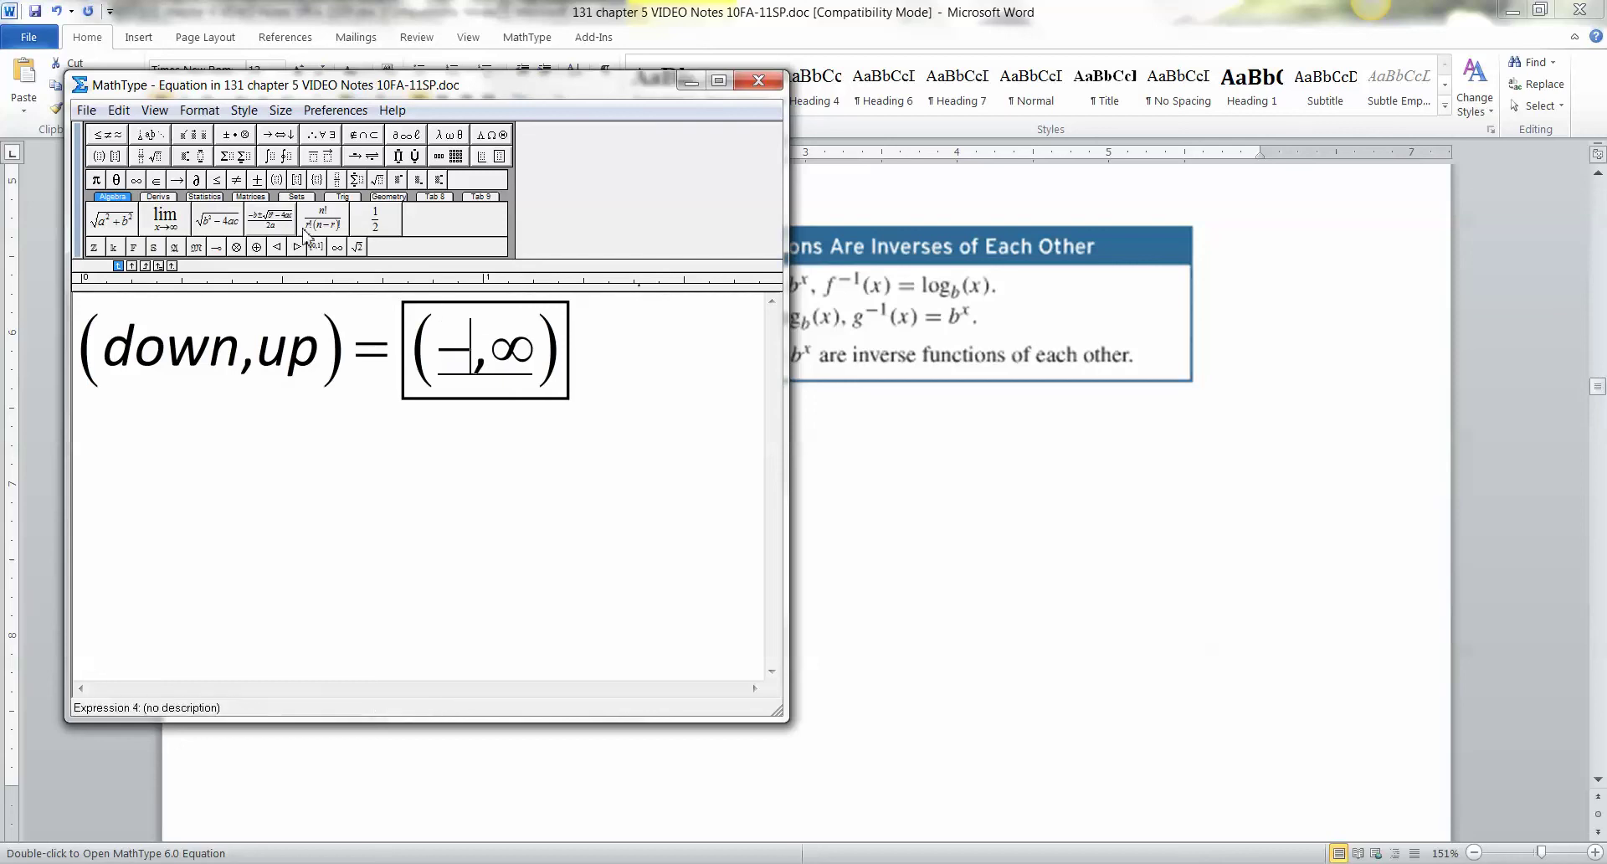
left_click(336, 247)
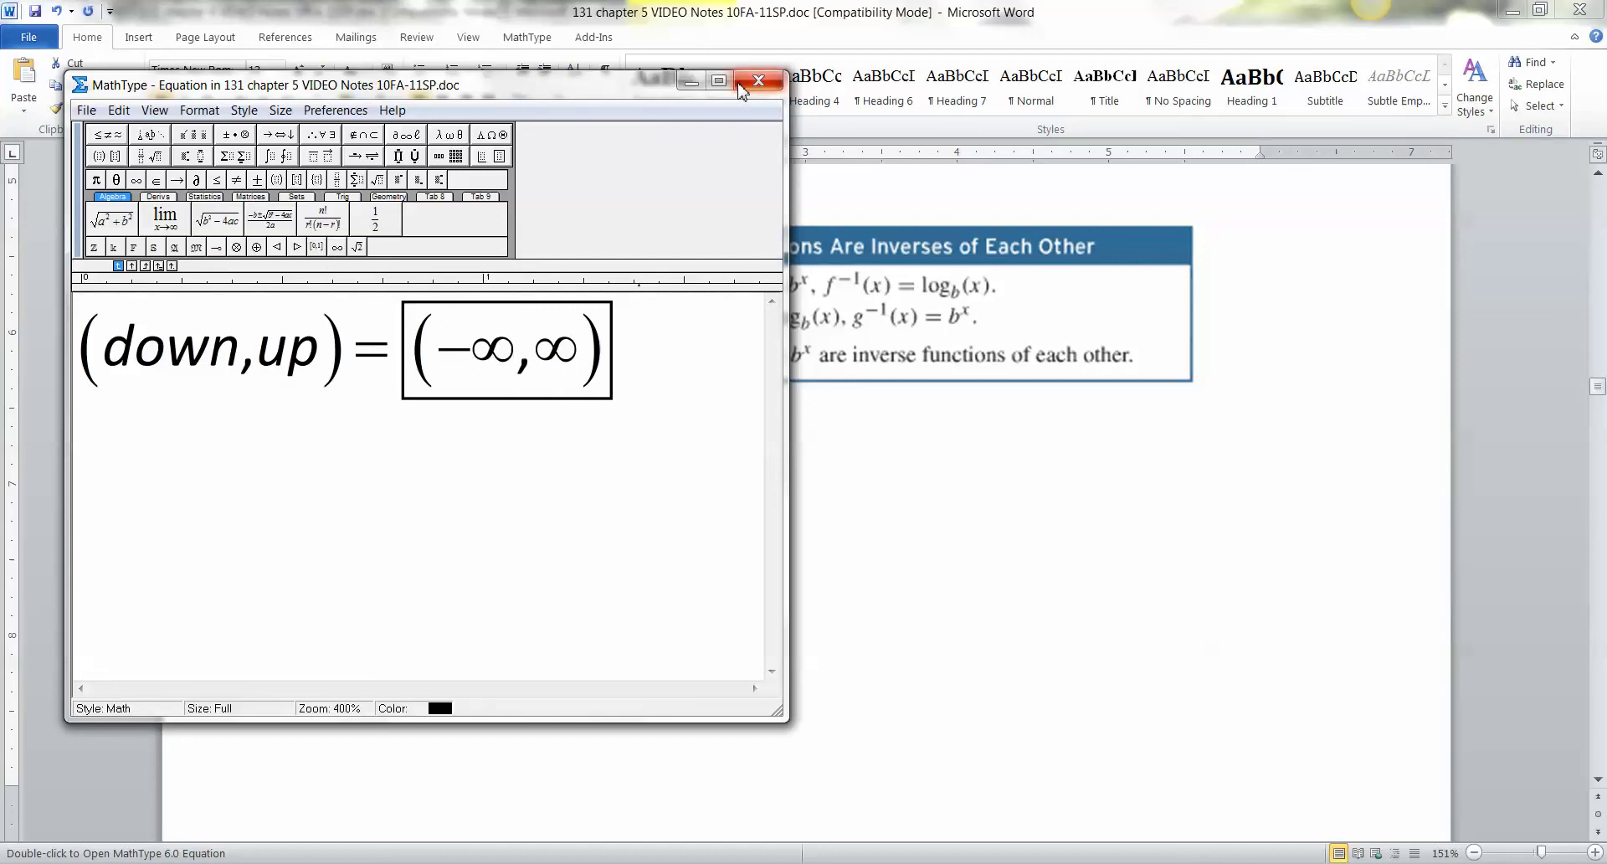
left_click(758, 80)
- Select the log results from the log₃(1/3) = −1 row downward
scroll(1339, 334, "up", 7)
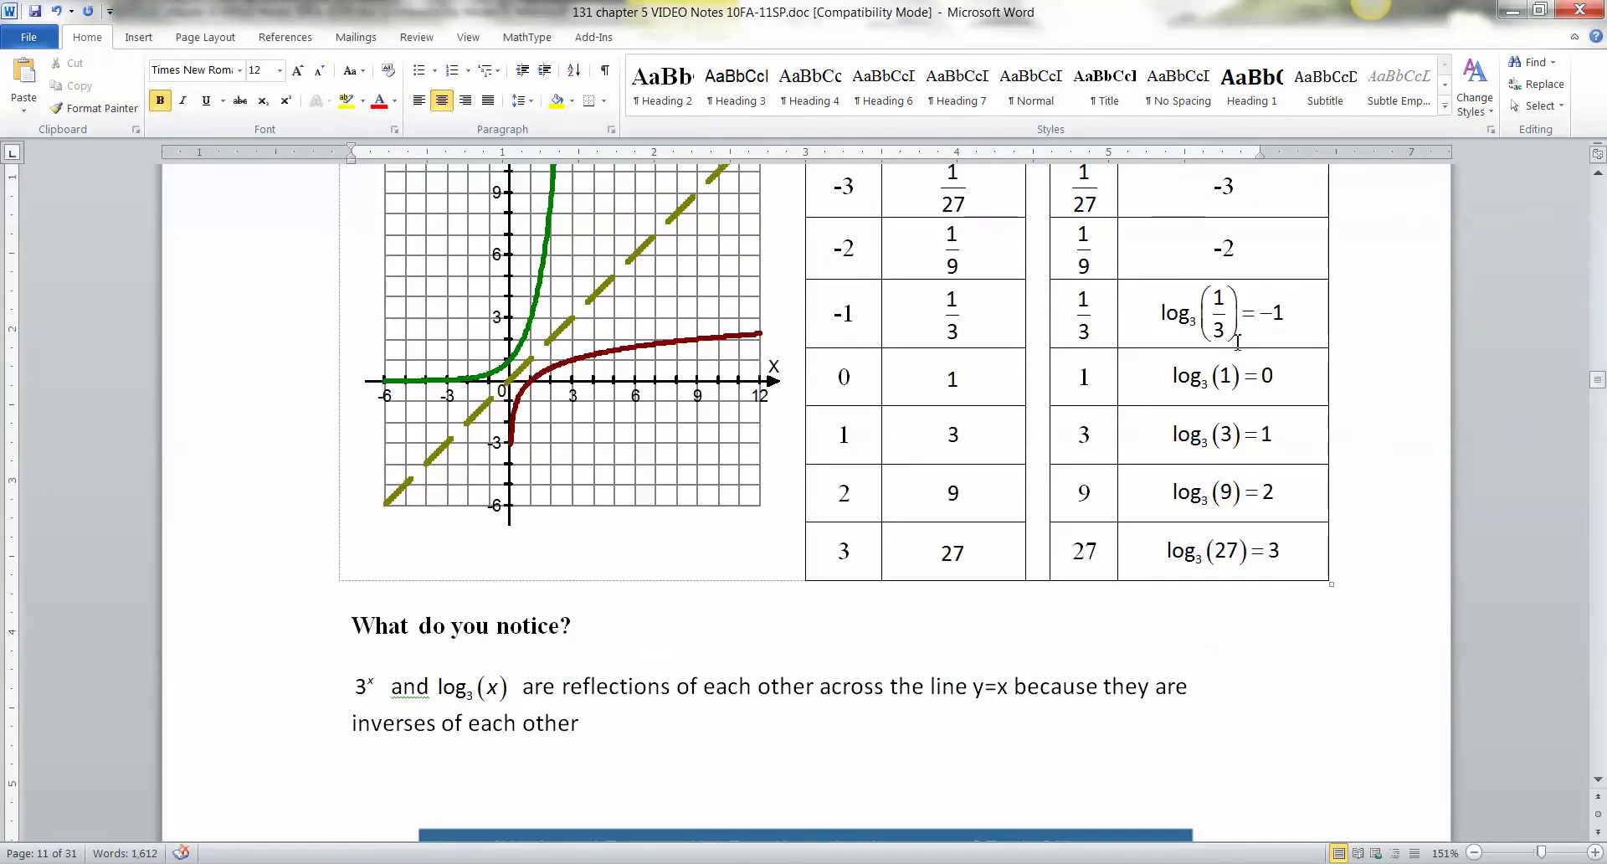
left_click(1239, 339)
left_click_drag(1314, 318, 1305, 536)
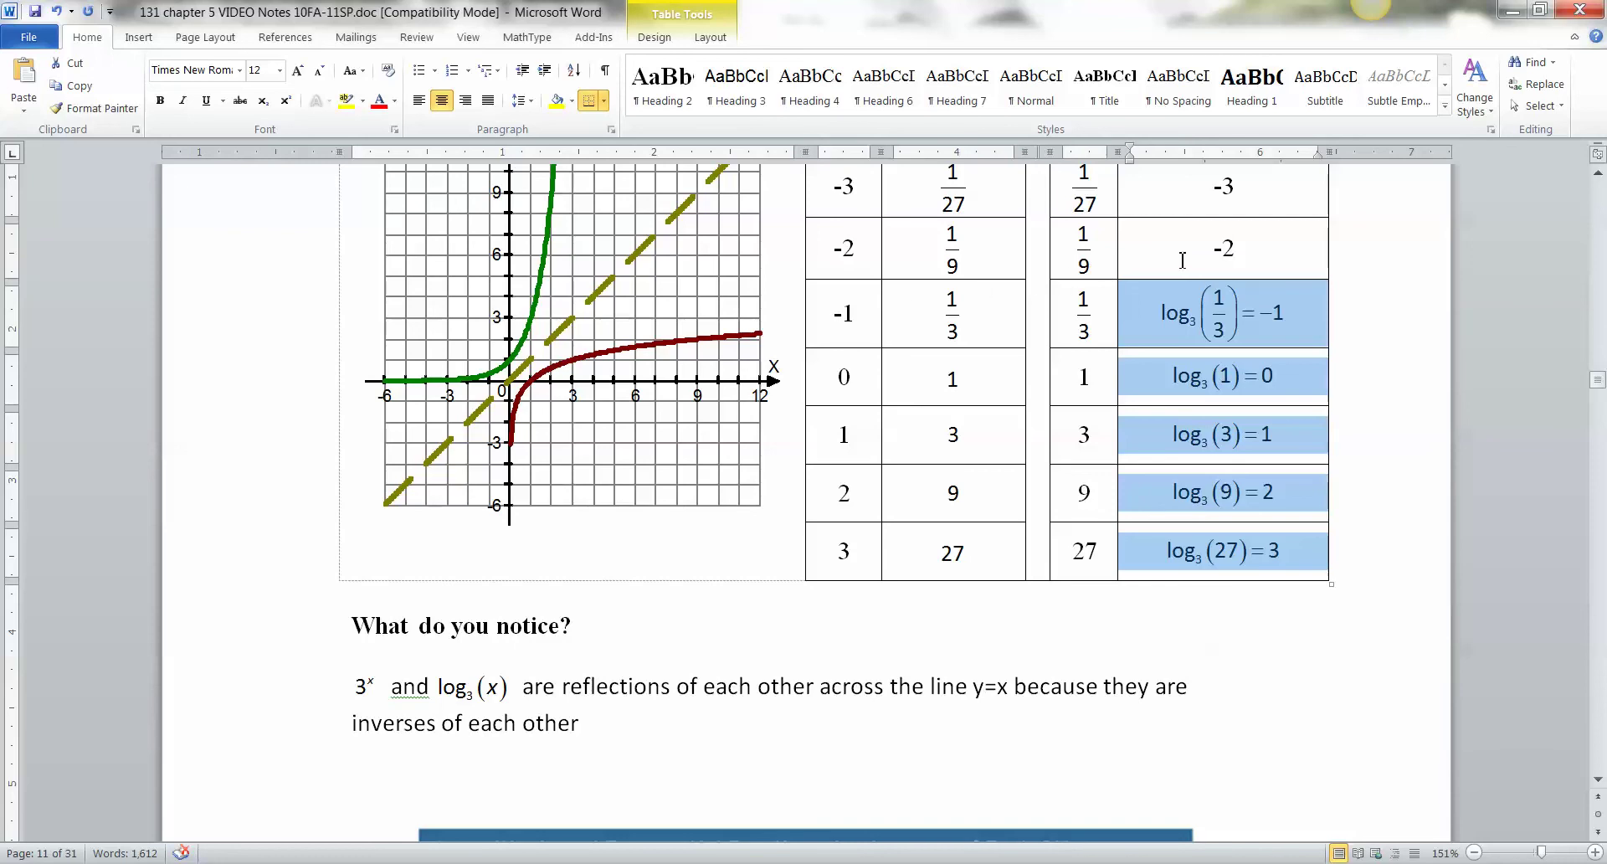
- Indent the range equation with a tab
scroll(598, 419, "down", 1)
scroll(599, 418, "down", 8)
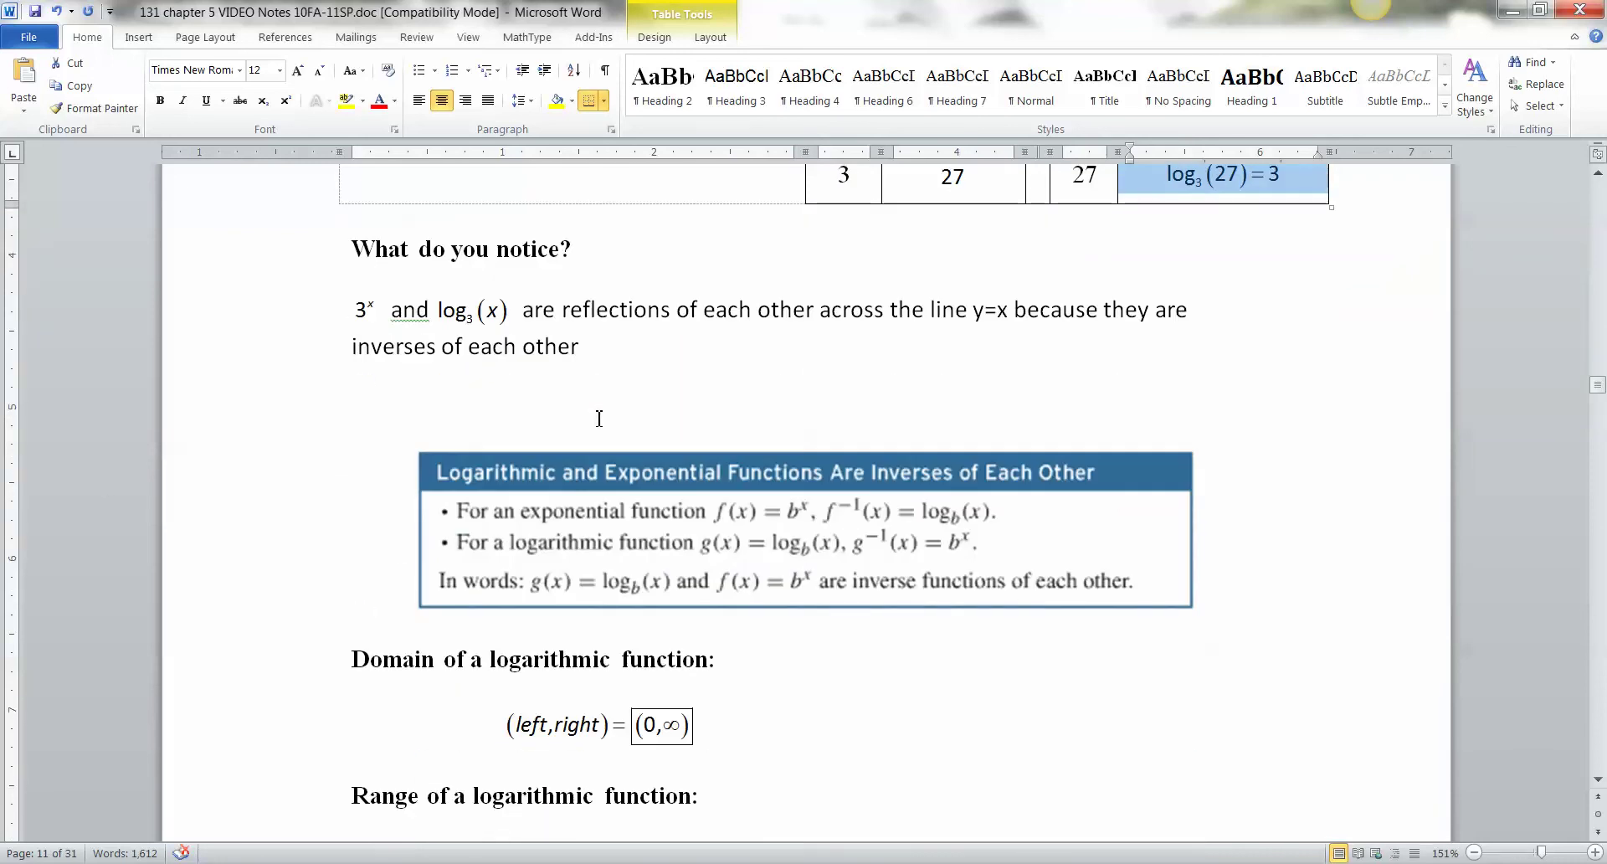
left_click(387, 507)
key("Tab")
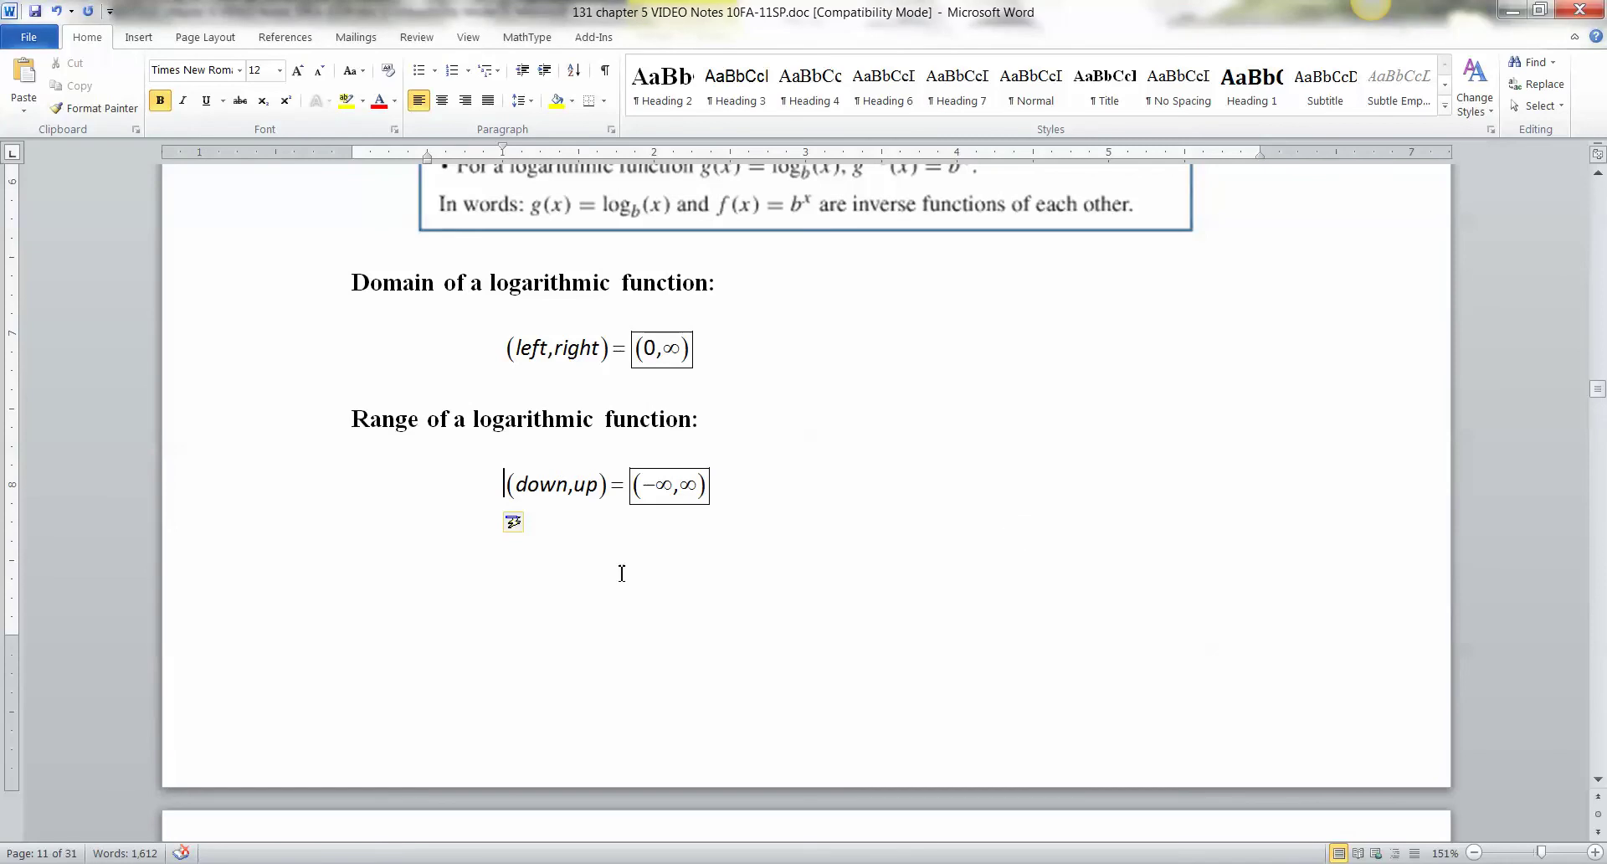
scroll(499, 471, "up", 2)
scroll(390, 609, "down", 6)
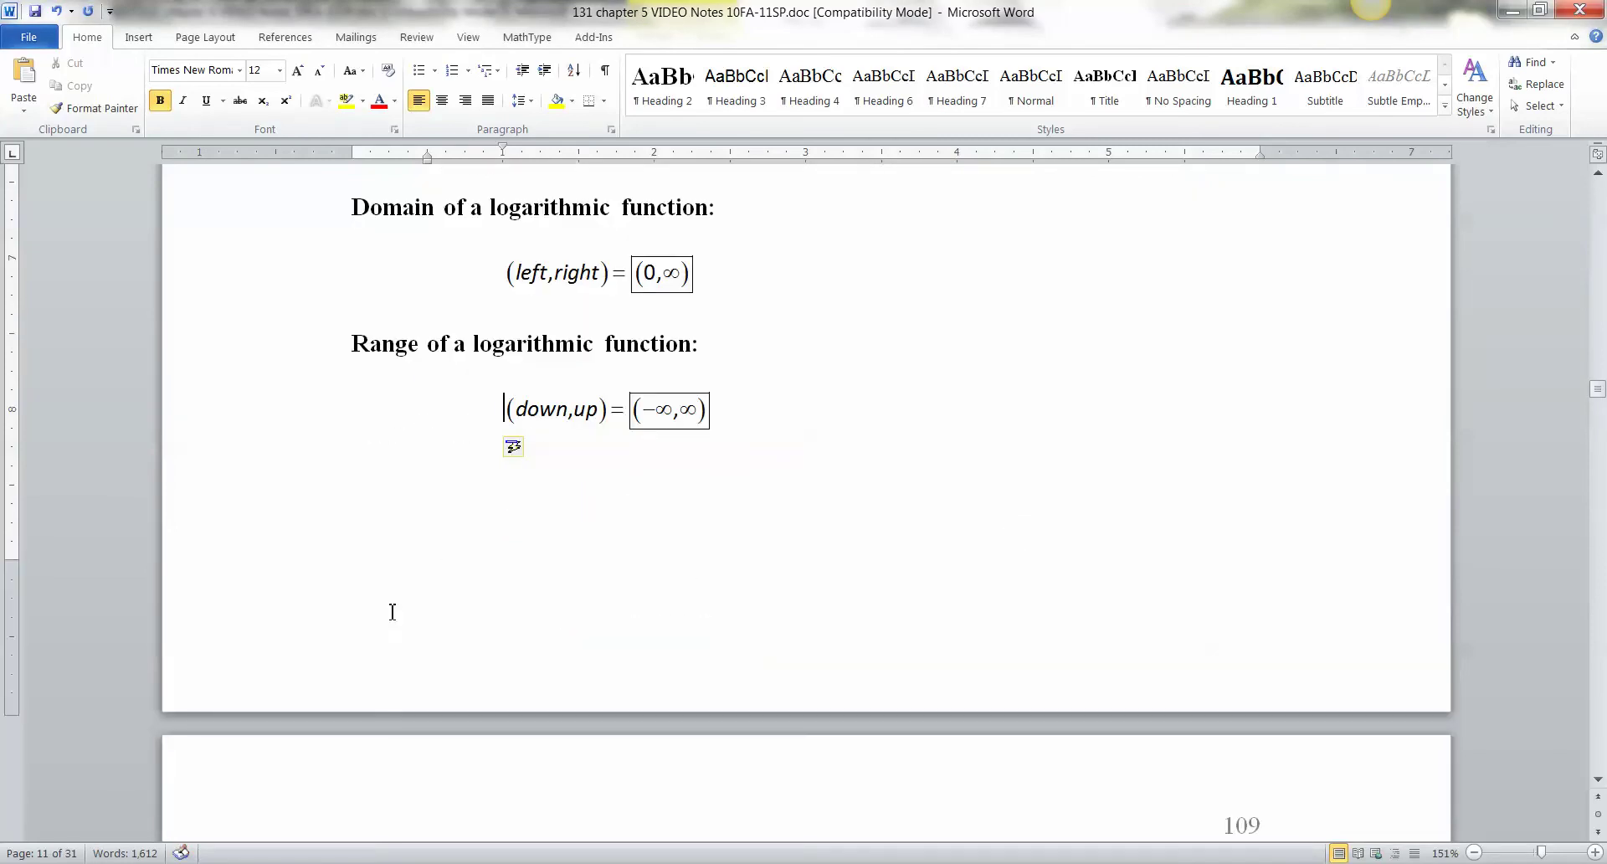
scroll(431, 691, "down", 3)
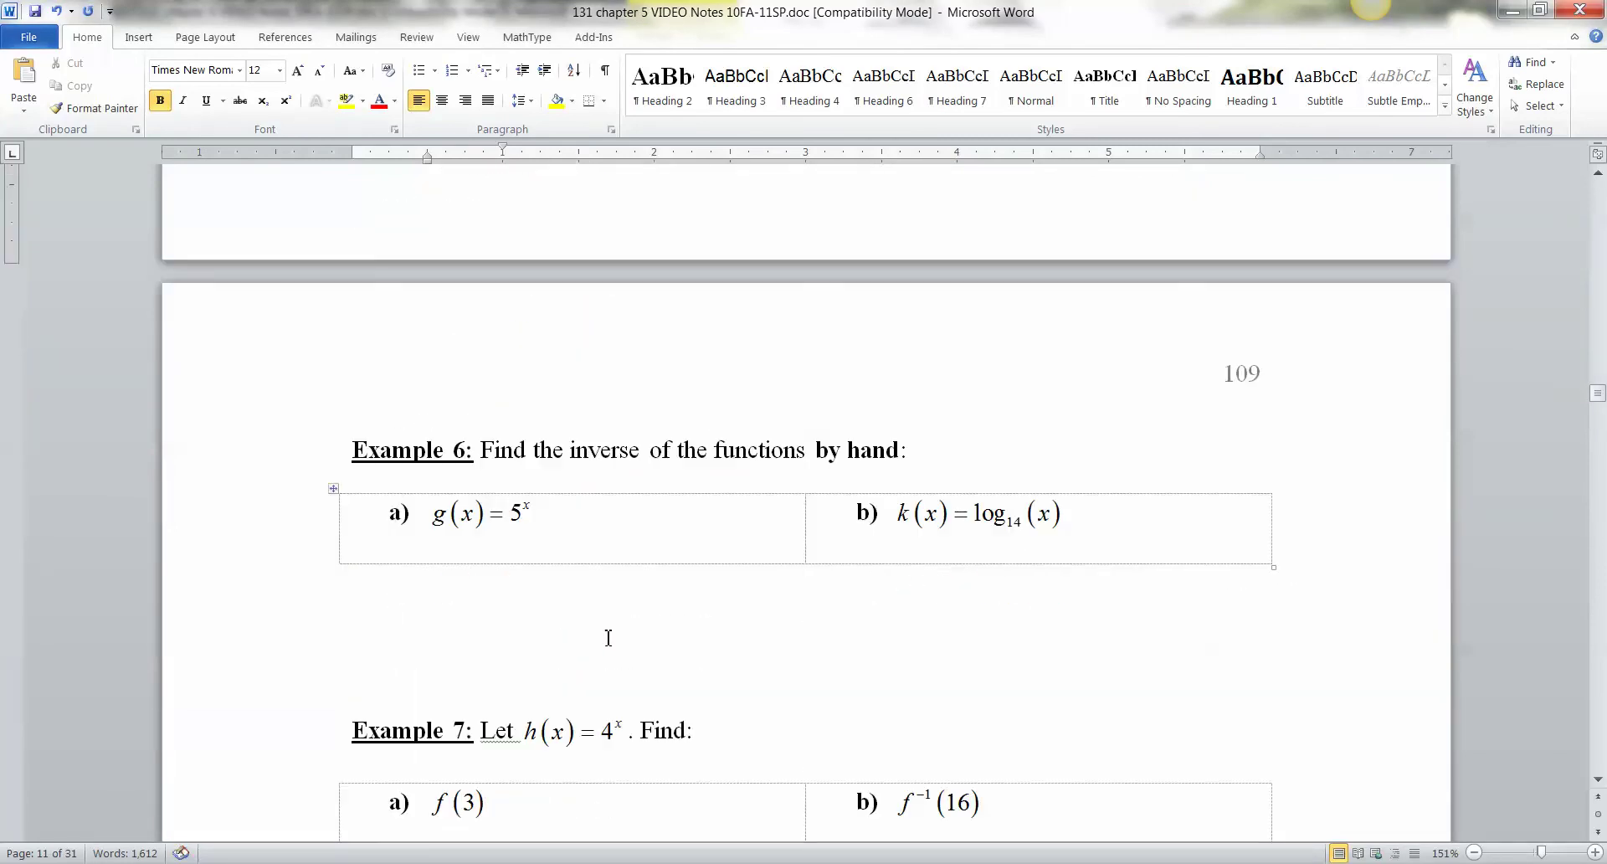
- Add an empty second row to the Example 6 table, clearing its c) and d) labels
left_click(1241, 520)
key("Tab")
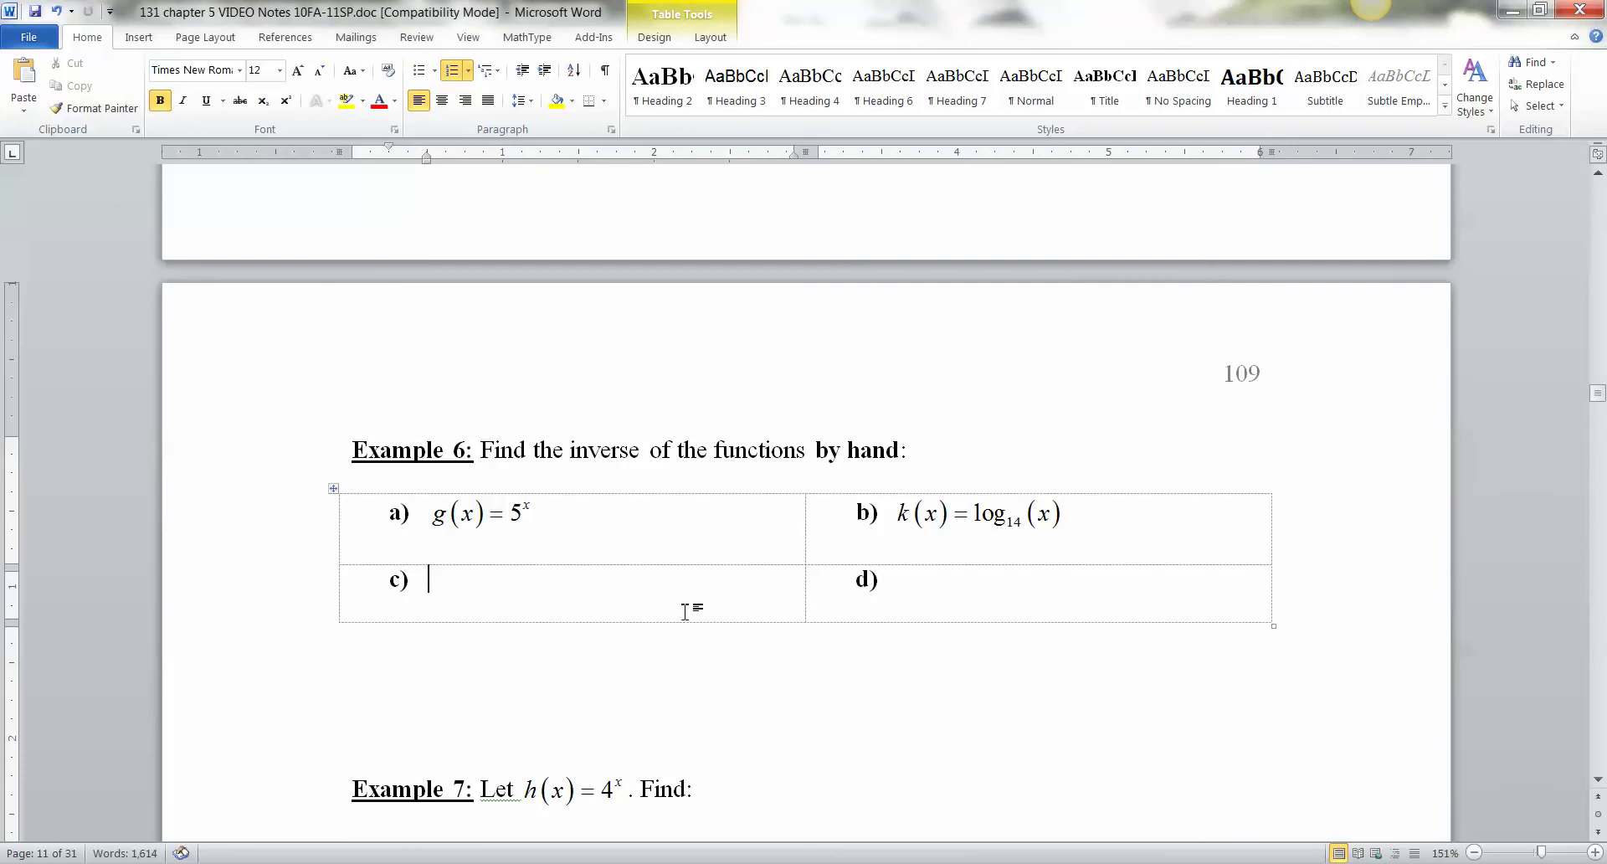
key("BackSpace")
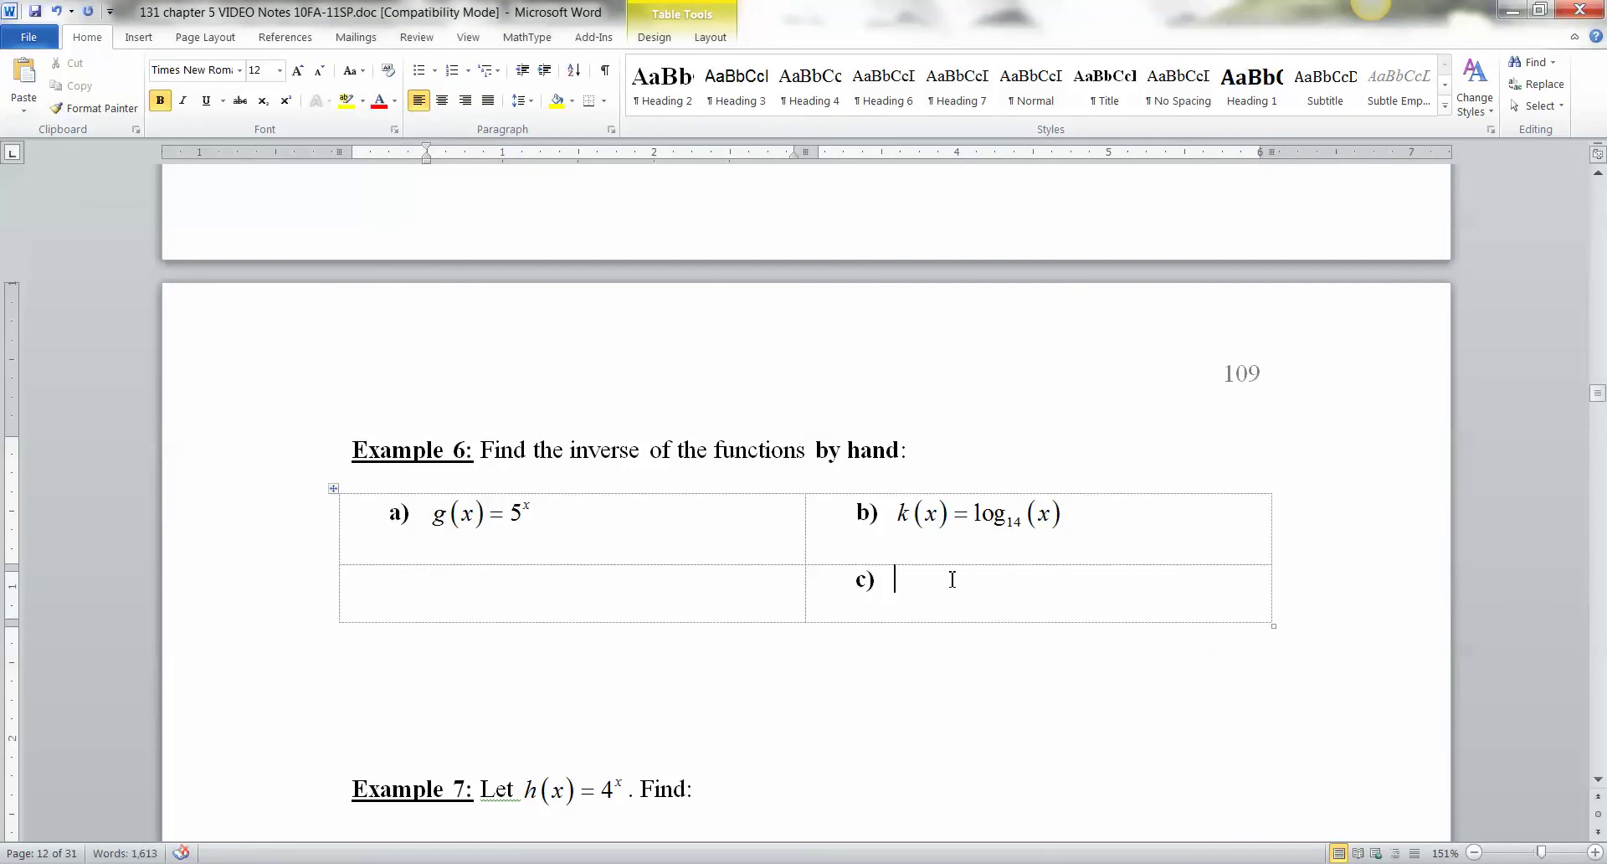
key("BackSpace")
- Scroll back up and place the insertion point beside the Four-Step box
scroll(1573, 502, "up", 5)
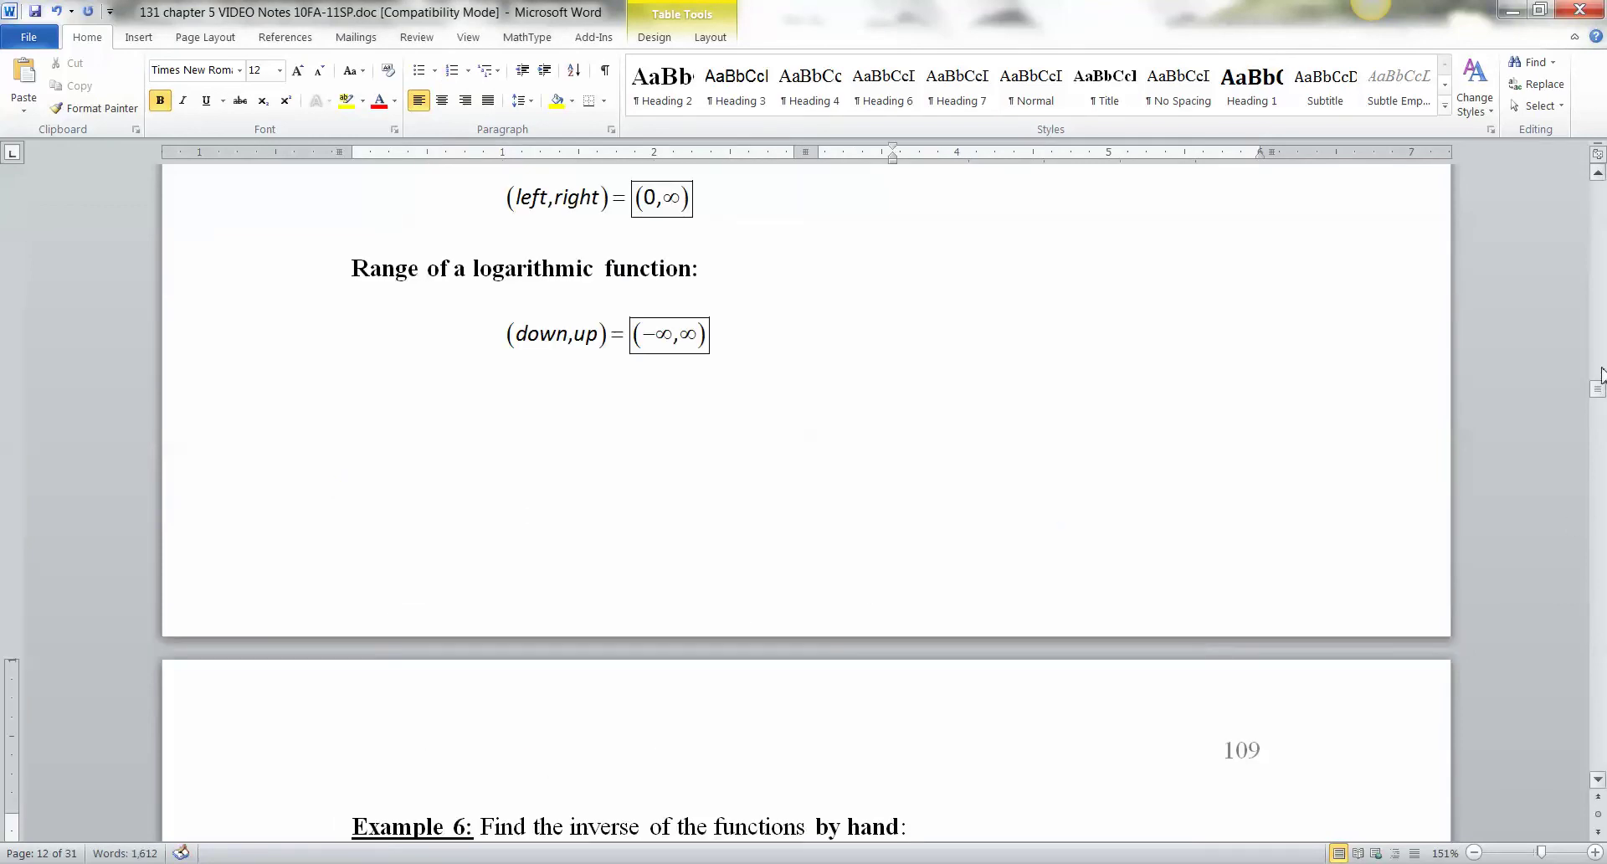
left_click_drag(1597, 385, 1598, 262)
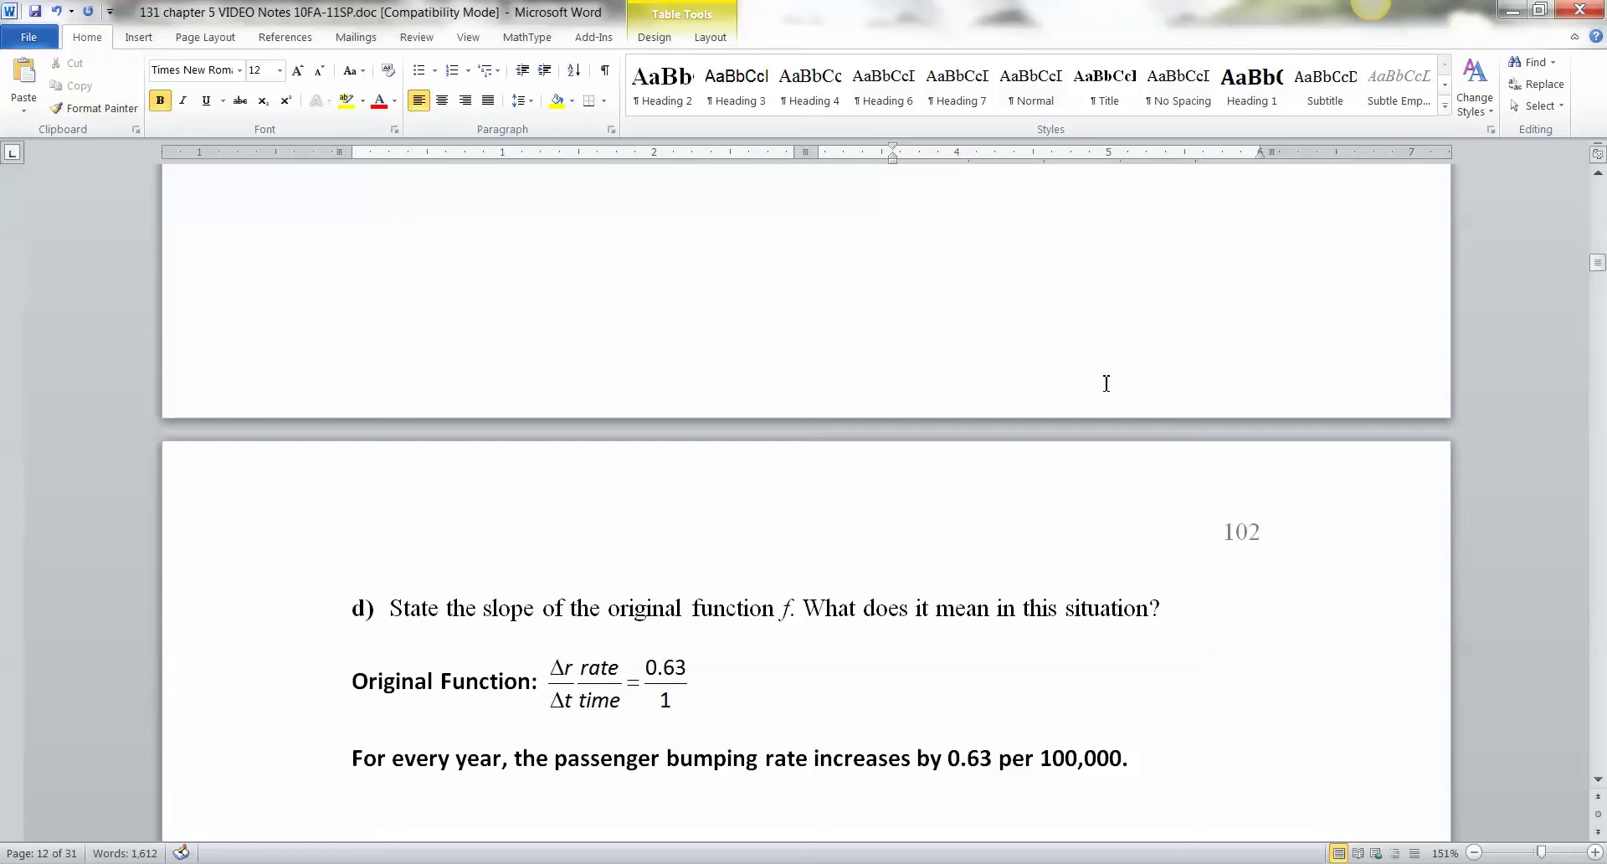
scroll(1100, 377, "down", 5)
scroll(1096, 372, "up", 15)
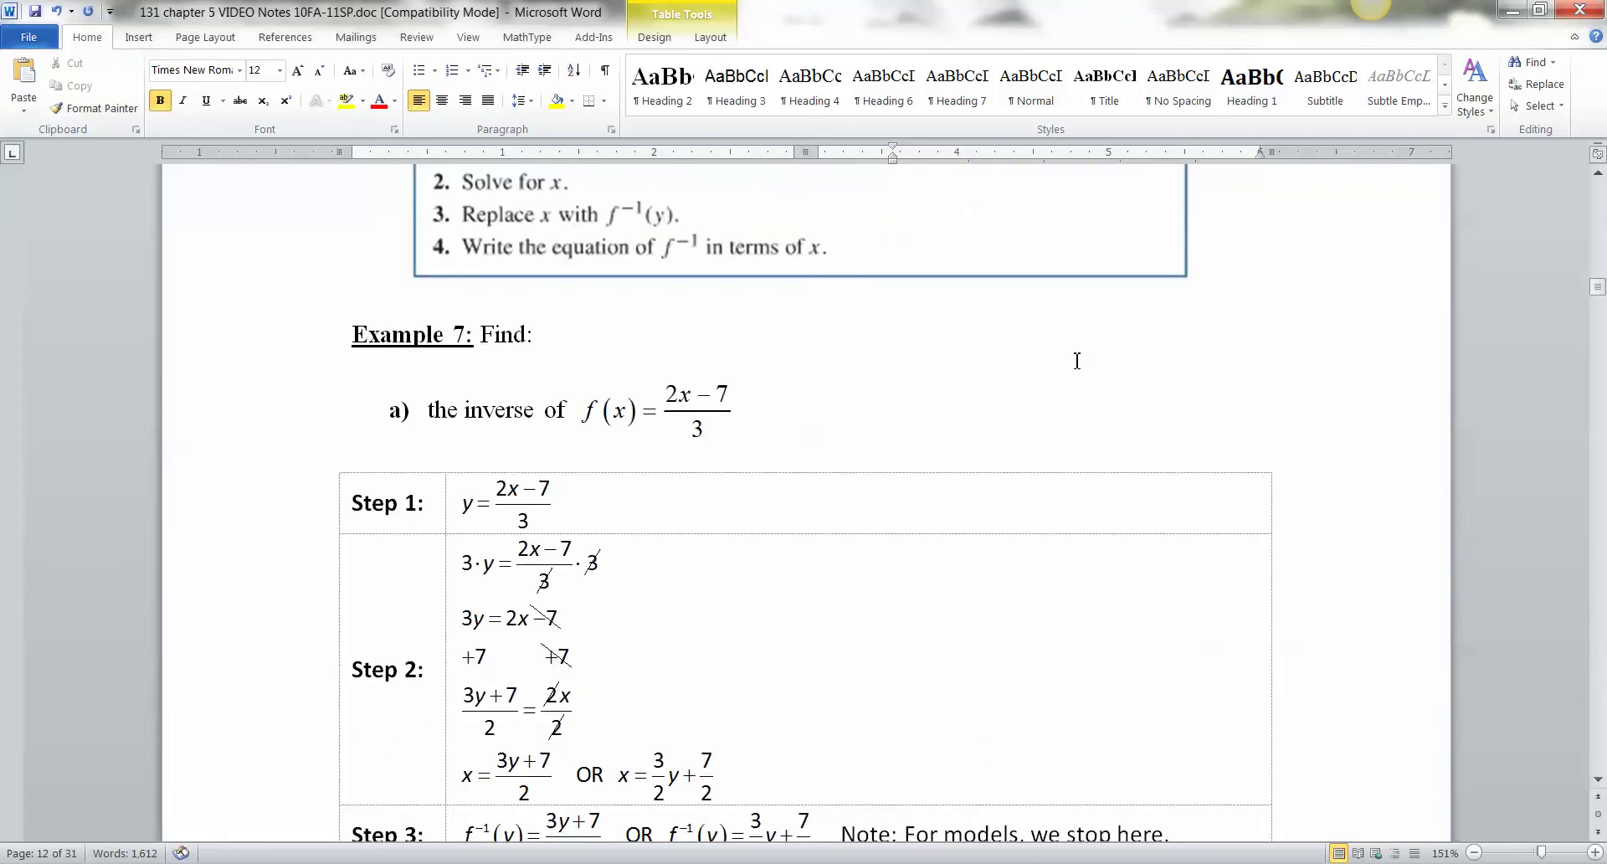
scroll(1077, 360, "up", 5)
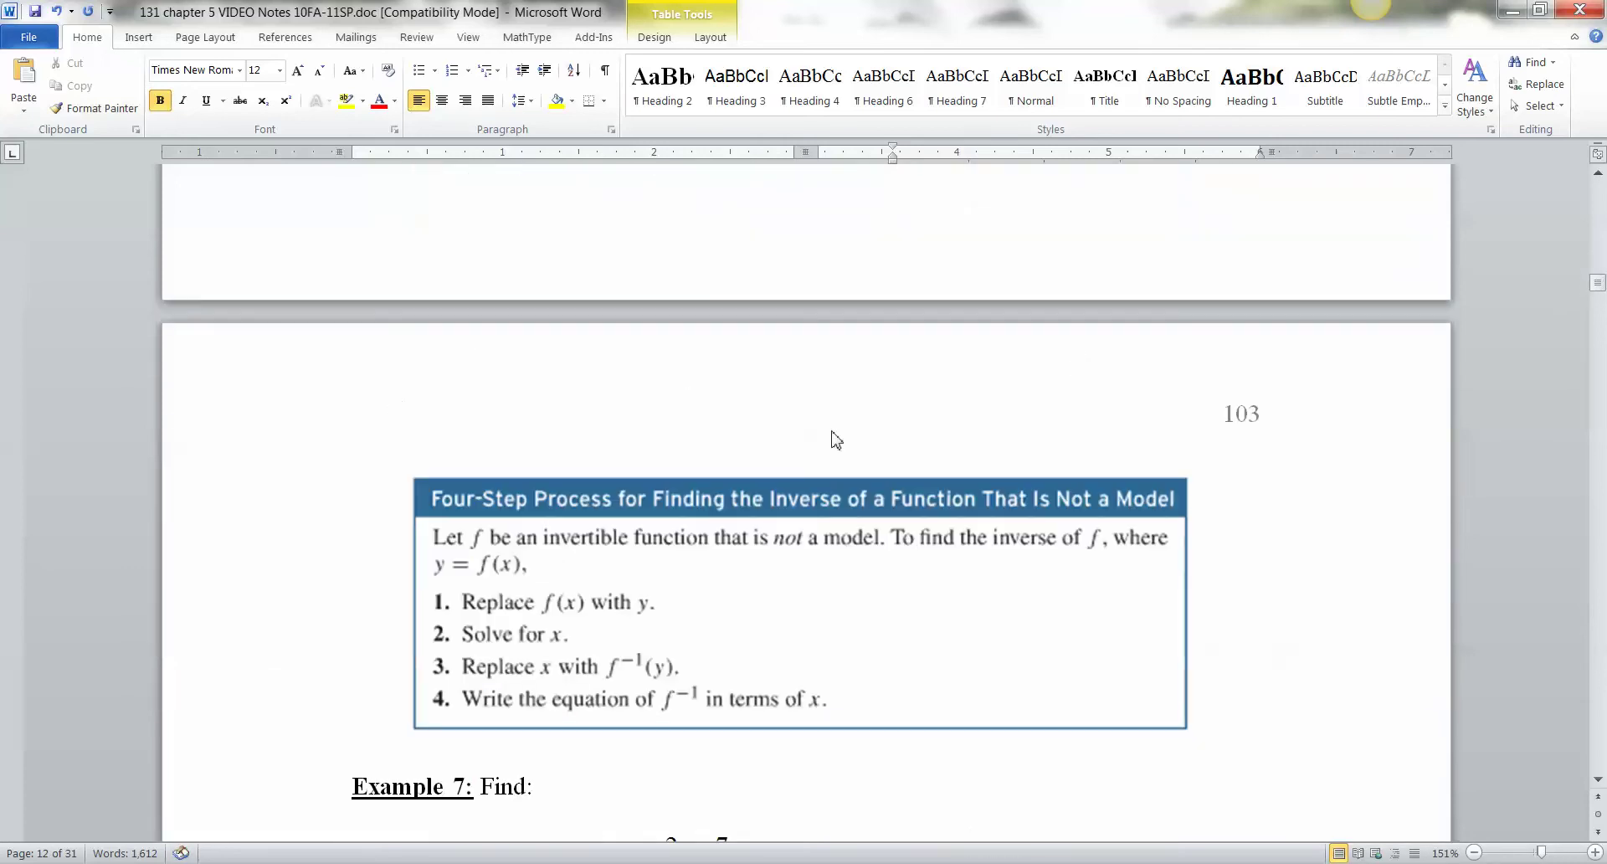
left_click(1266, 552)
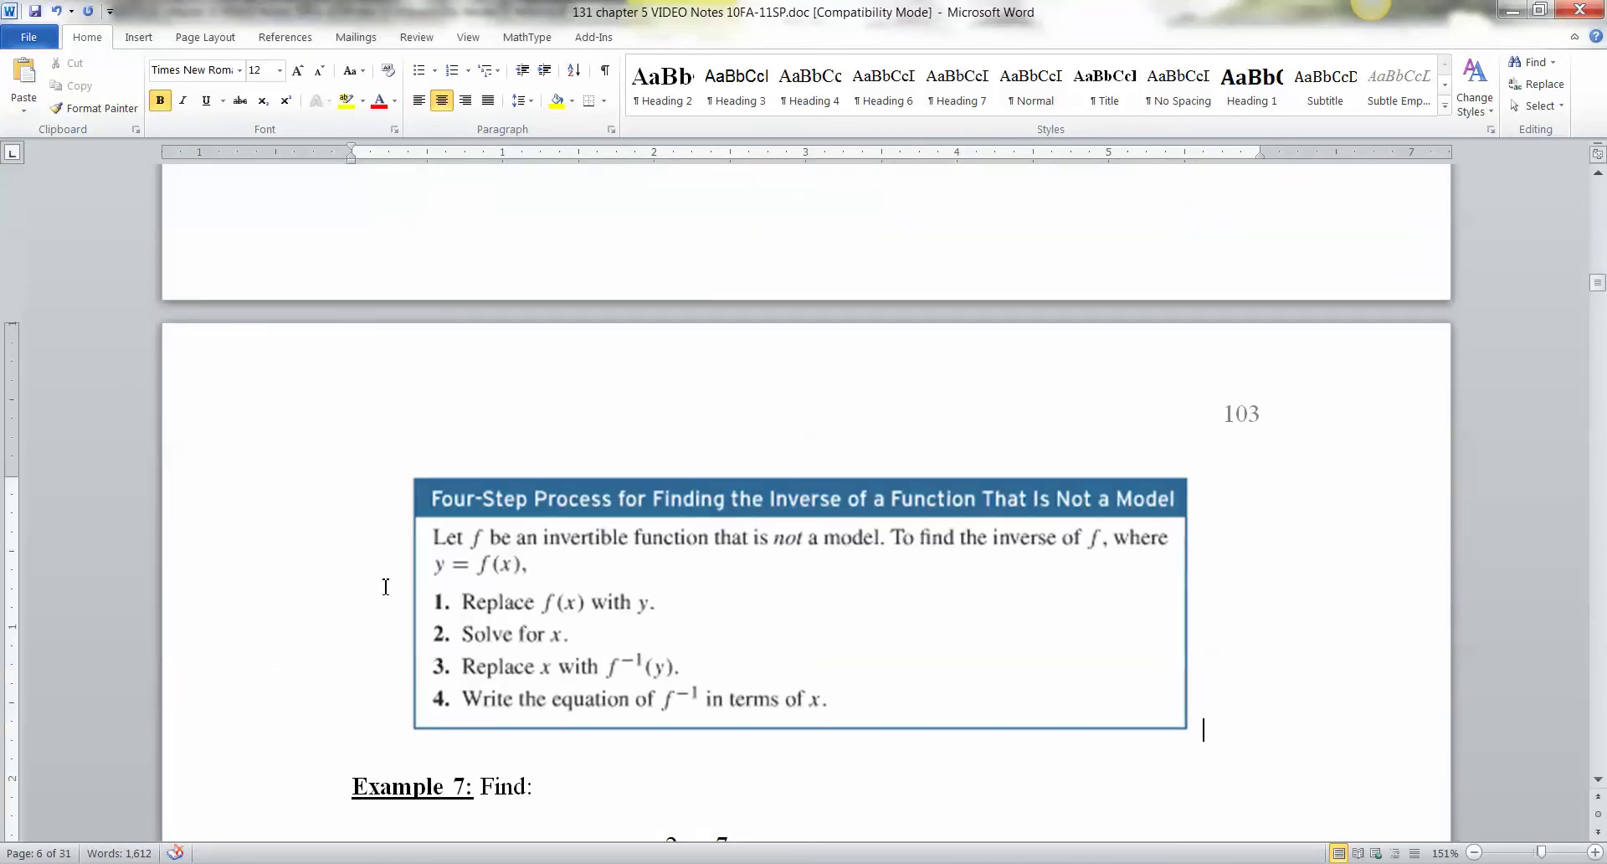
- Select the heading words Linear Functions
scroll(631, 669, "up", 20)
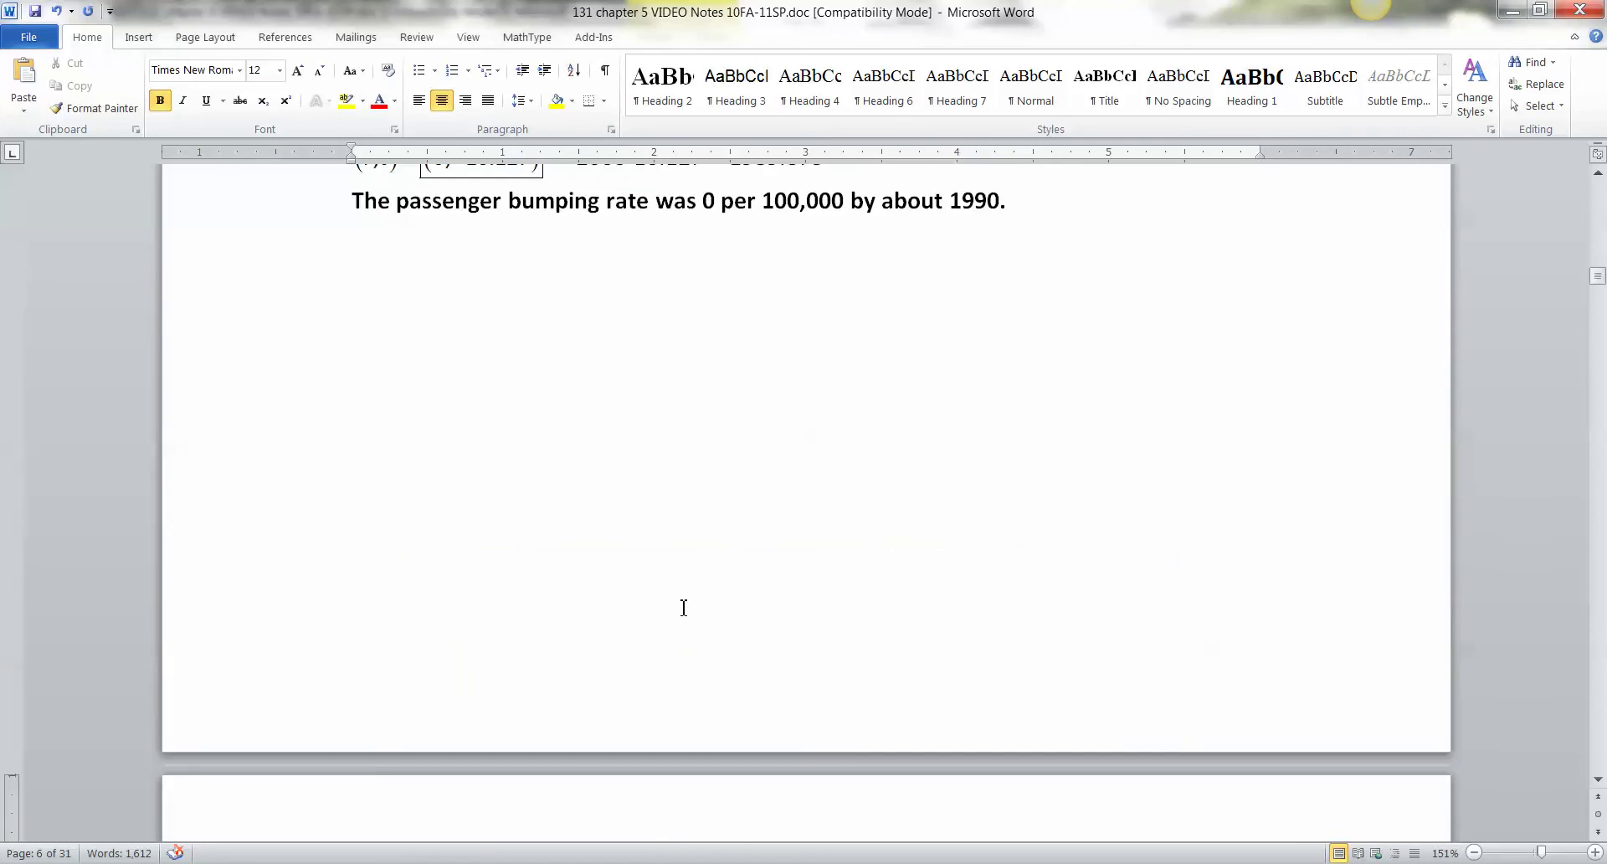
scroll(667, 609, "down", 4)
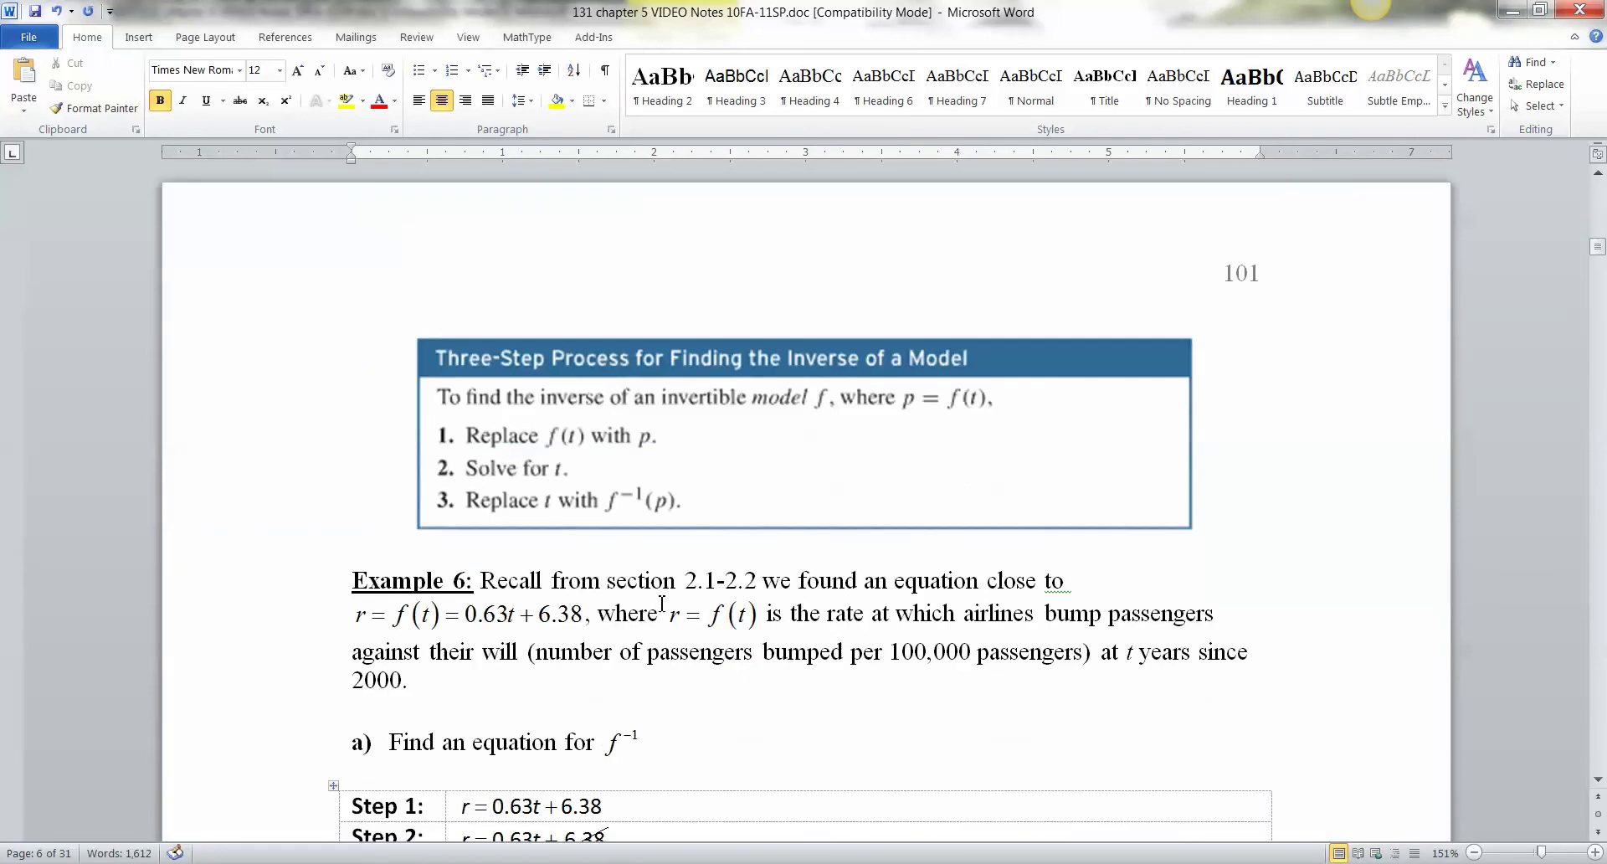
scroll(506, 449, "up", 20)
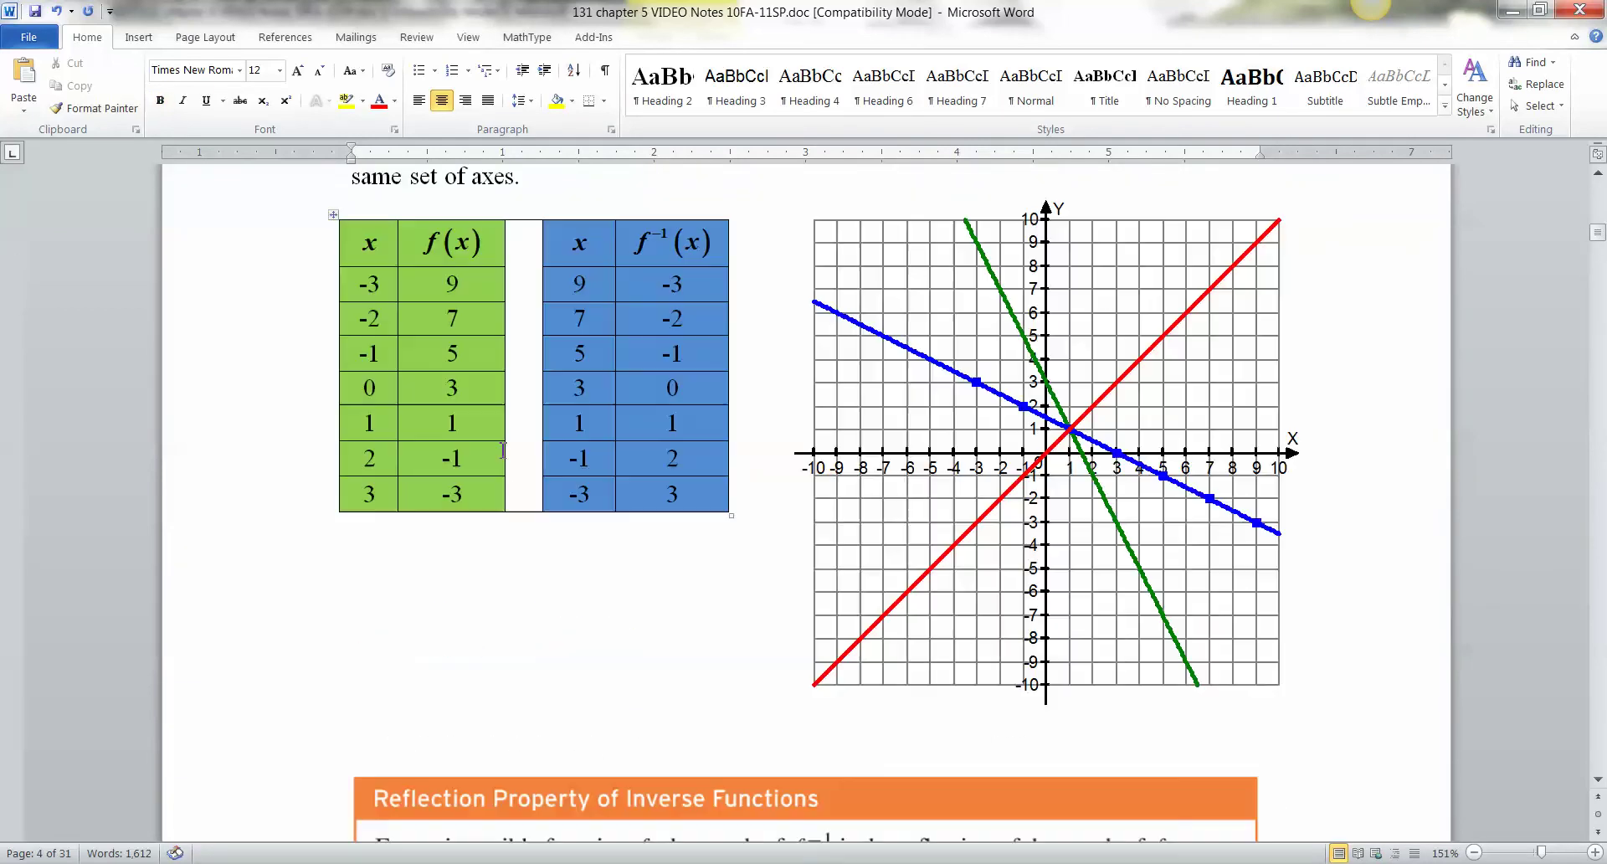
scroll(492, 448, "up", 15)
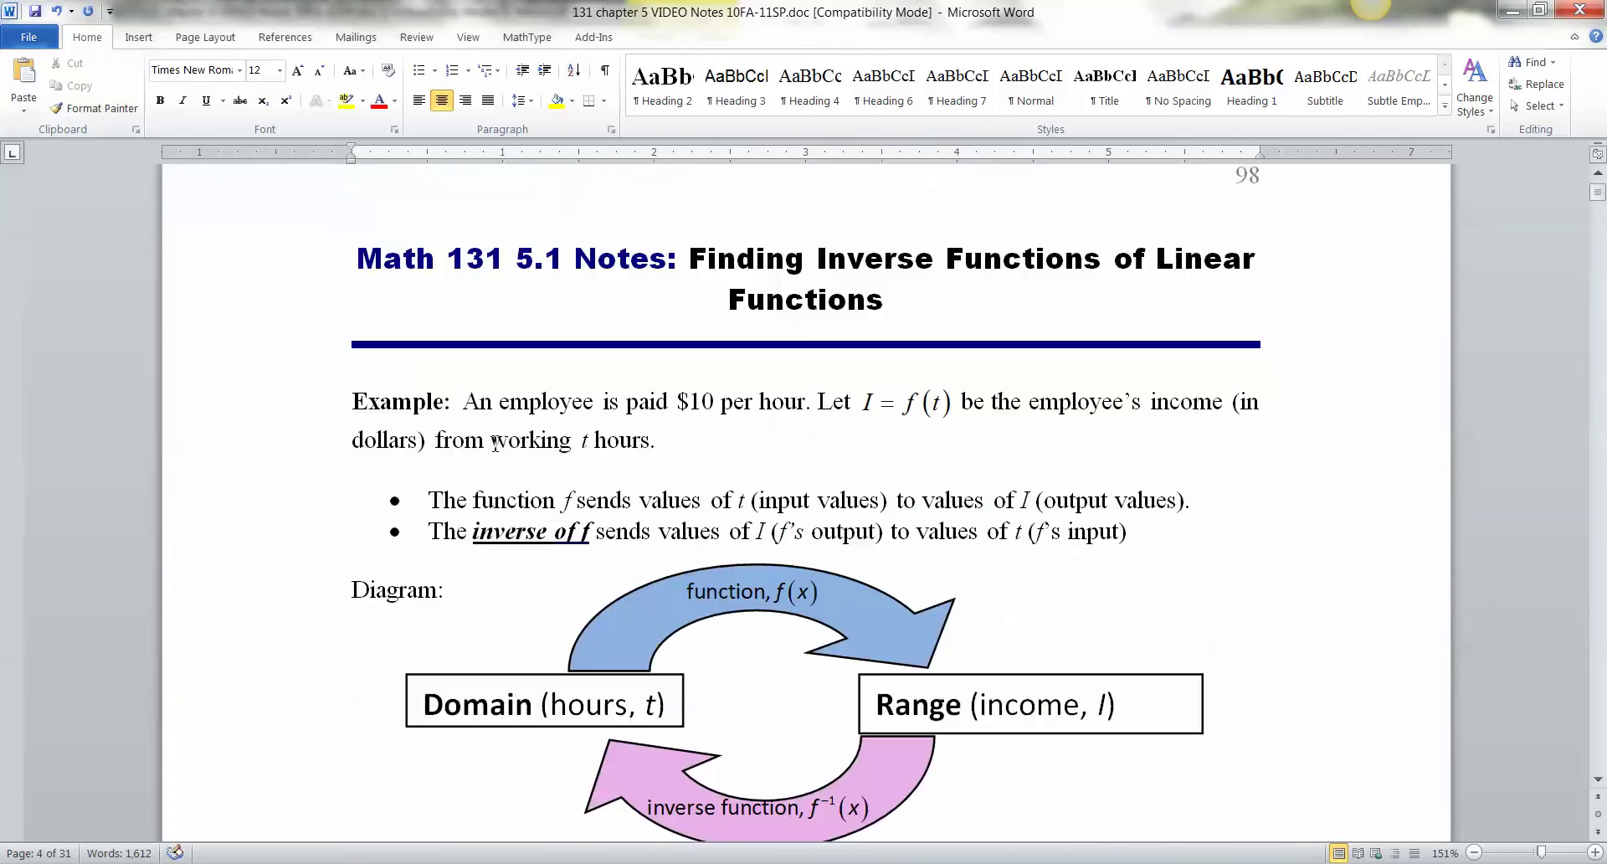
left_click_drag(1114, 422, 1156, 349)
- On page 109, select the line above the inverse-functions box, then the 3^x/log₃(x) reflection sentence
scroll(1153, 351, "down", 15)
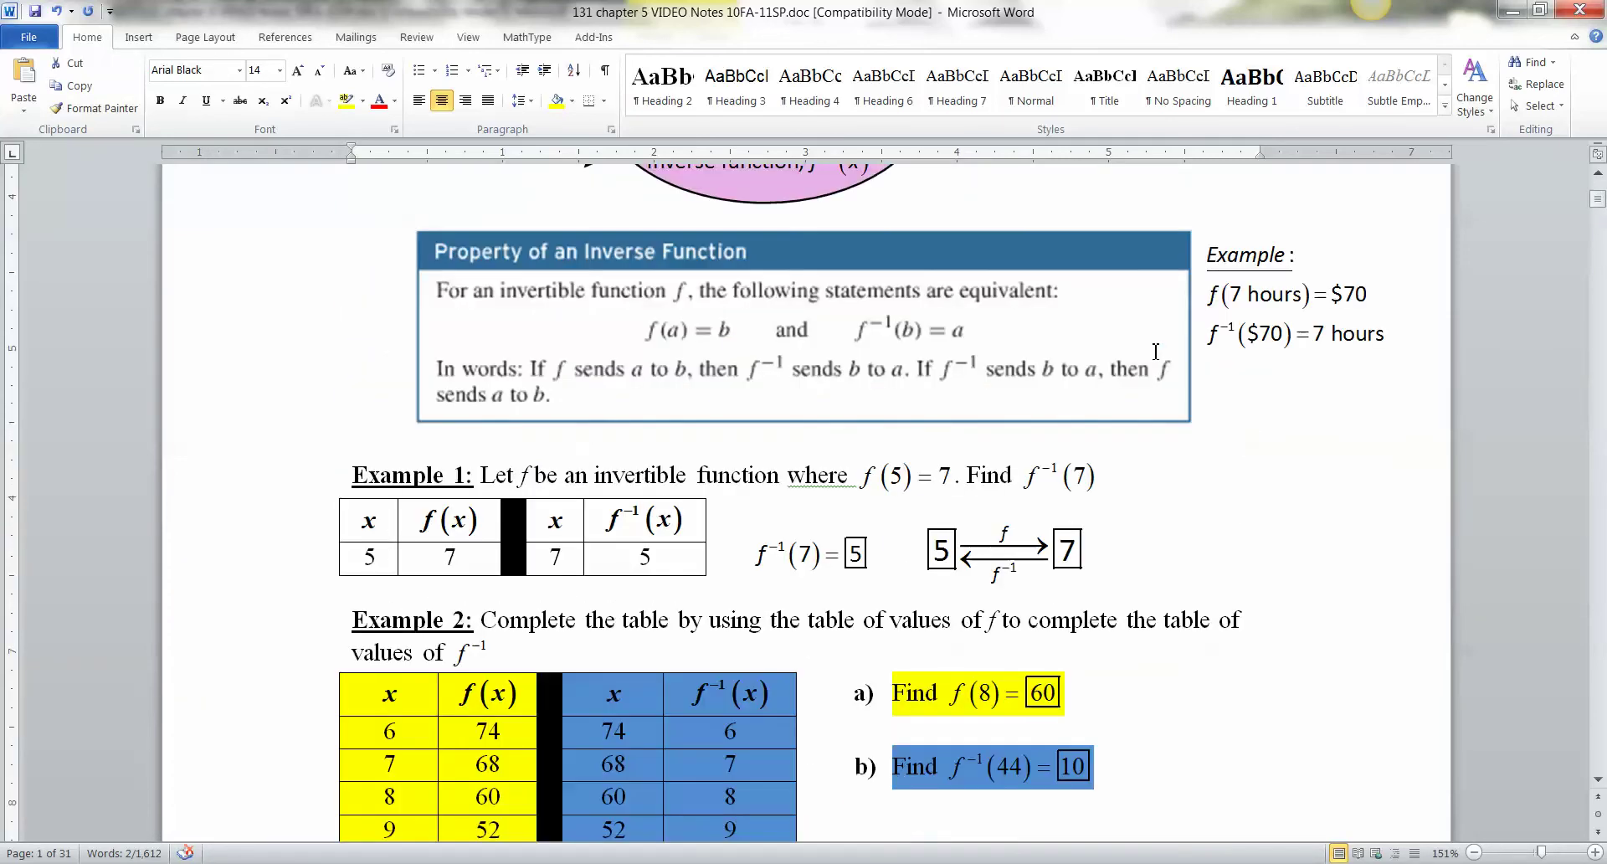
scroll(1150, 351, "down", 20)
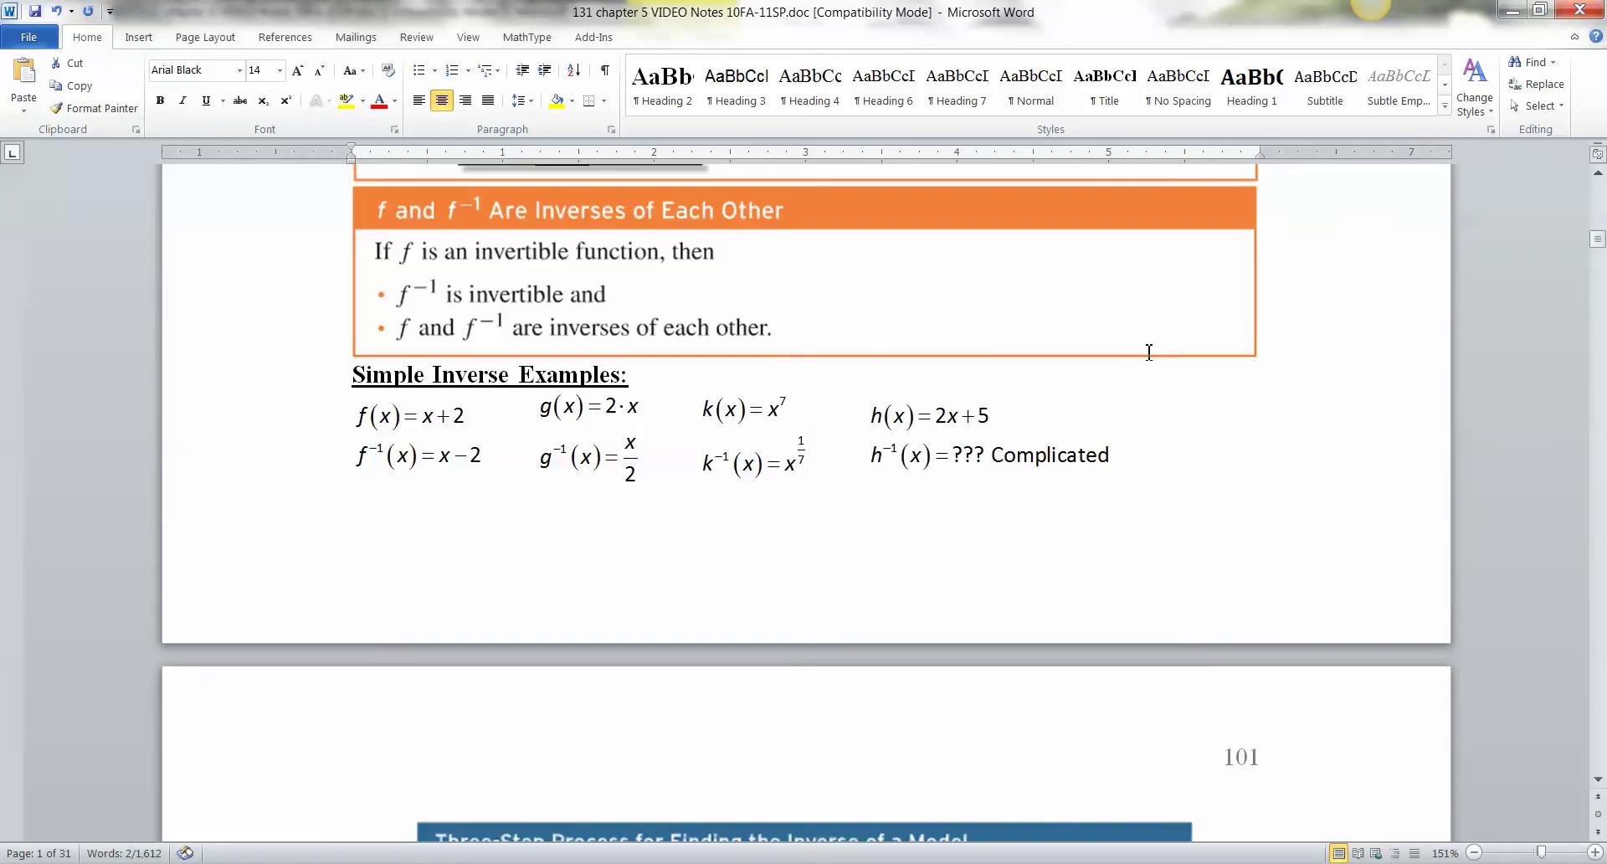
scroll(1149, 345, "down", 20)
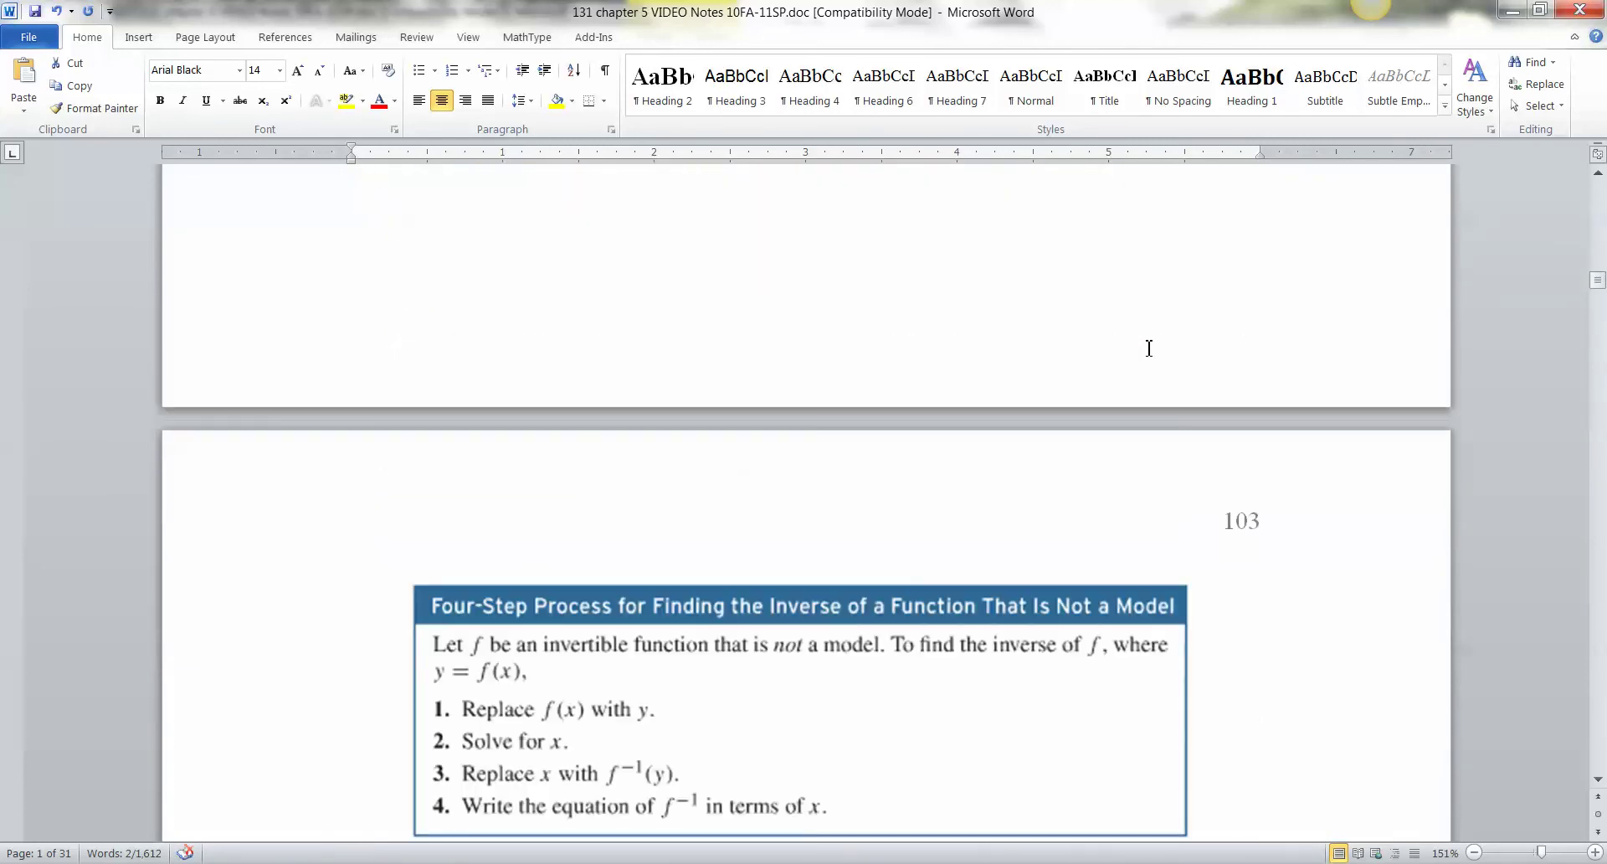
scroll(1149, 348, "down", 20)
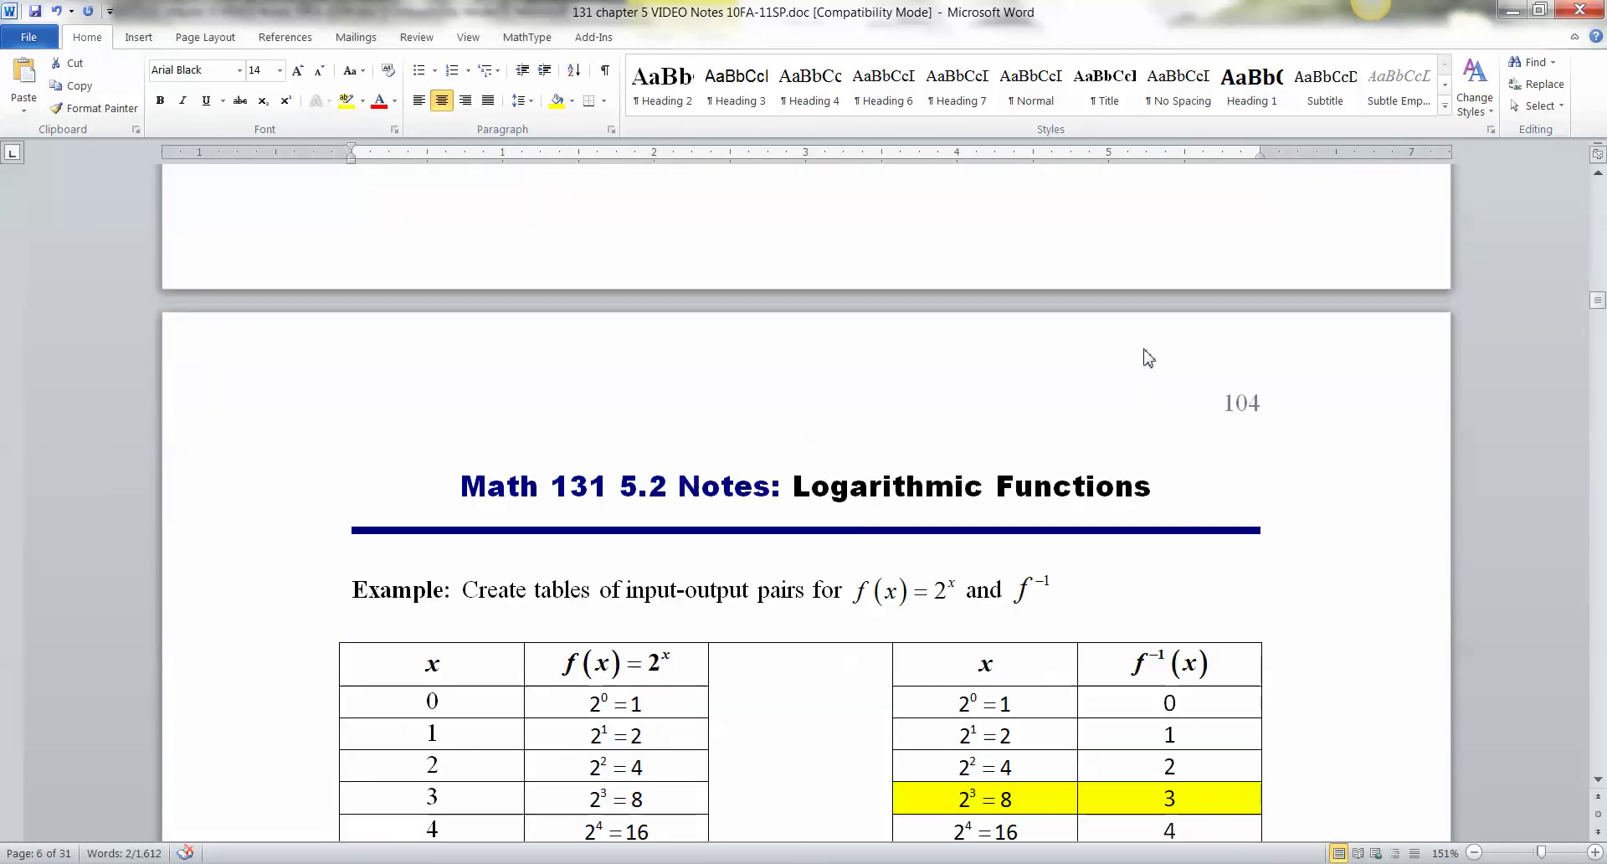
scroll(1151, 356, "down", 20)
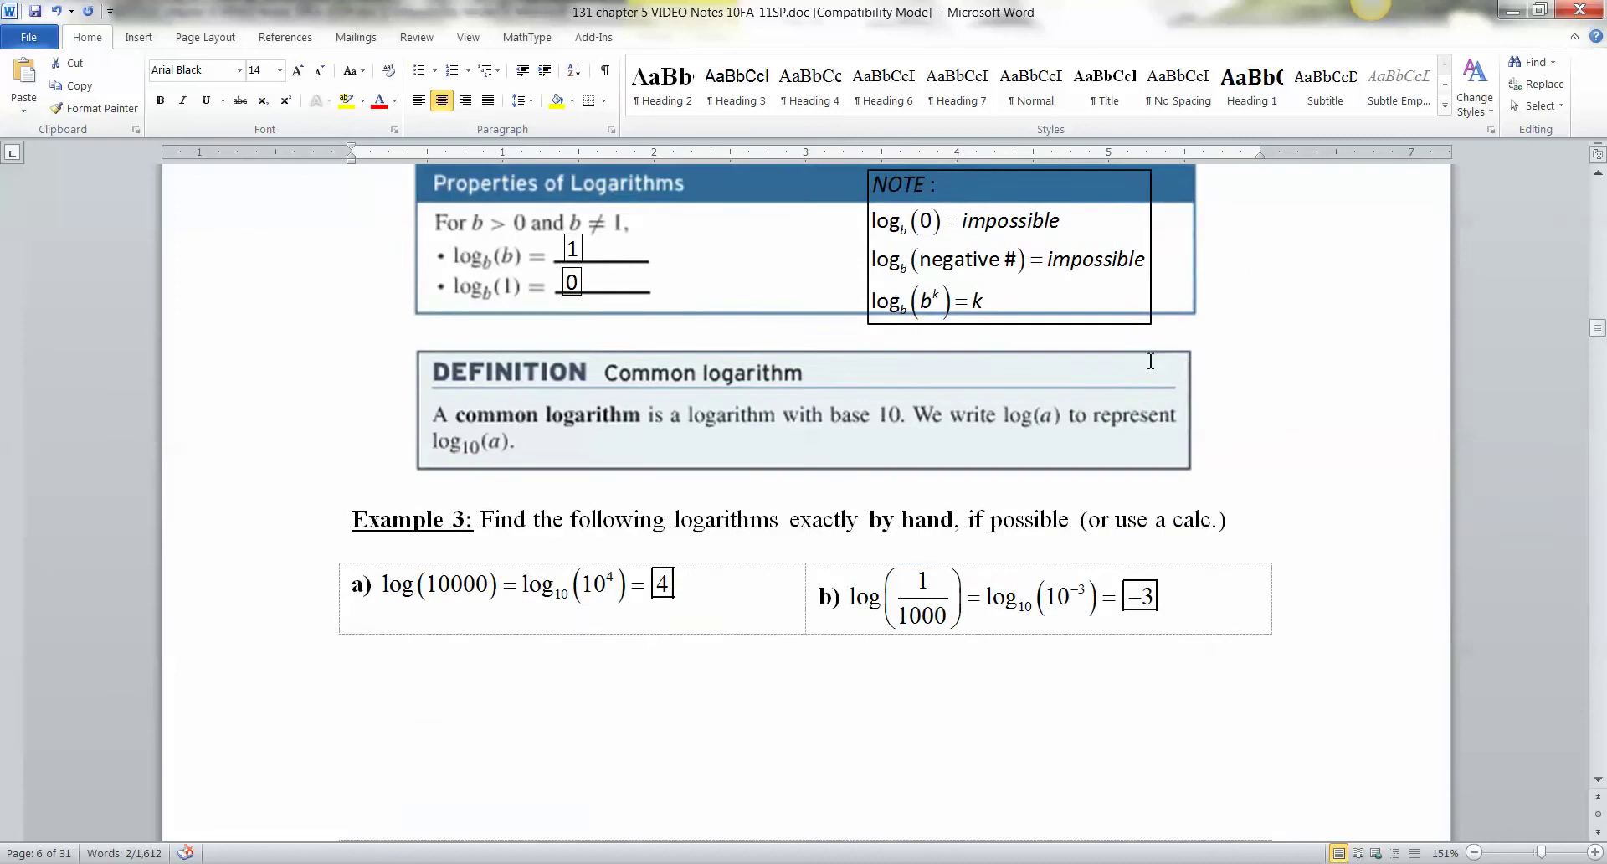
scroll(1150, 363, "down", 20)
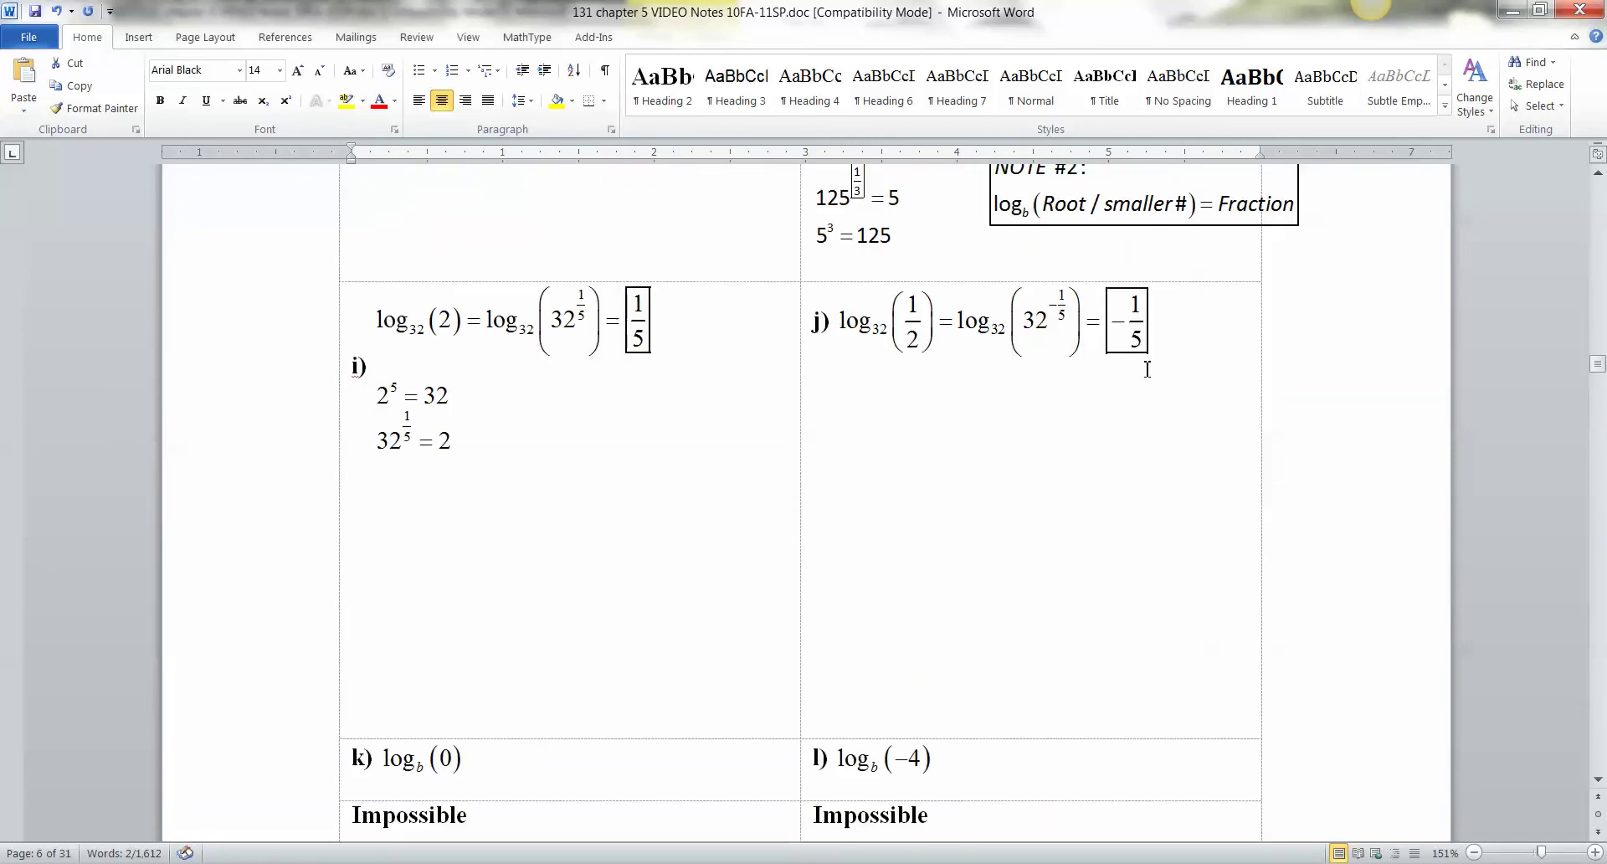
scroll(1146, 373, "down", 9)
scroll(1140, 376, "up", 2)
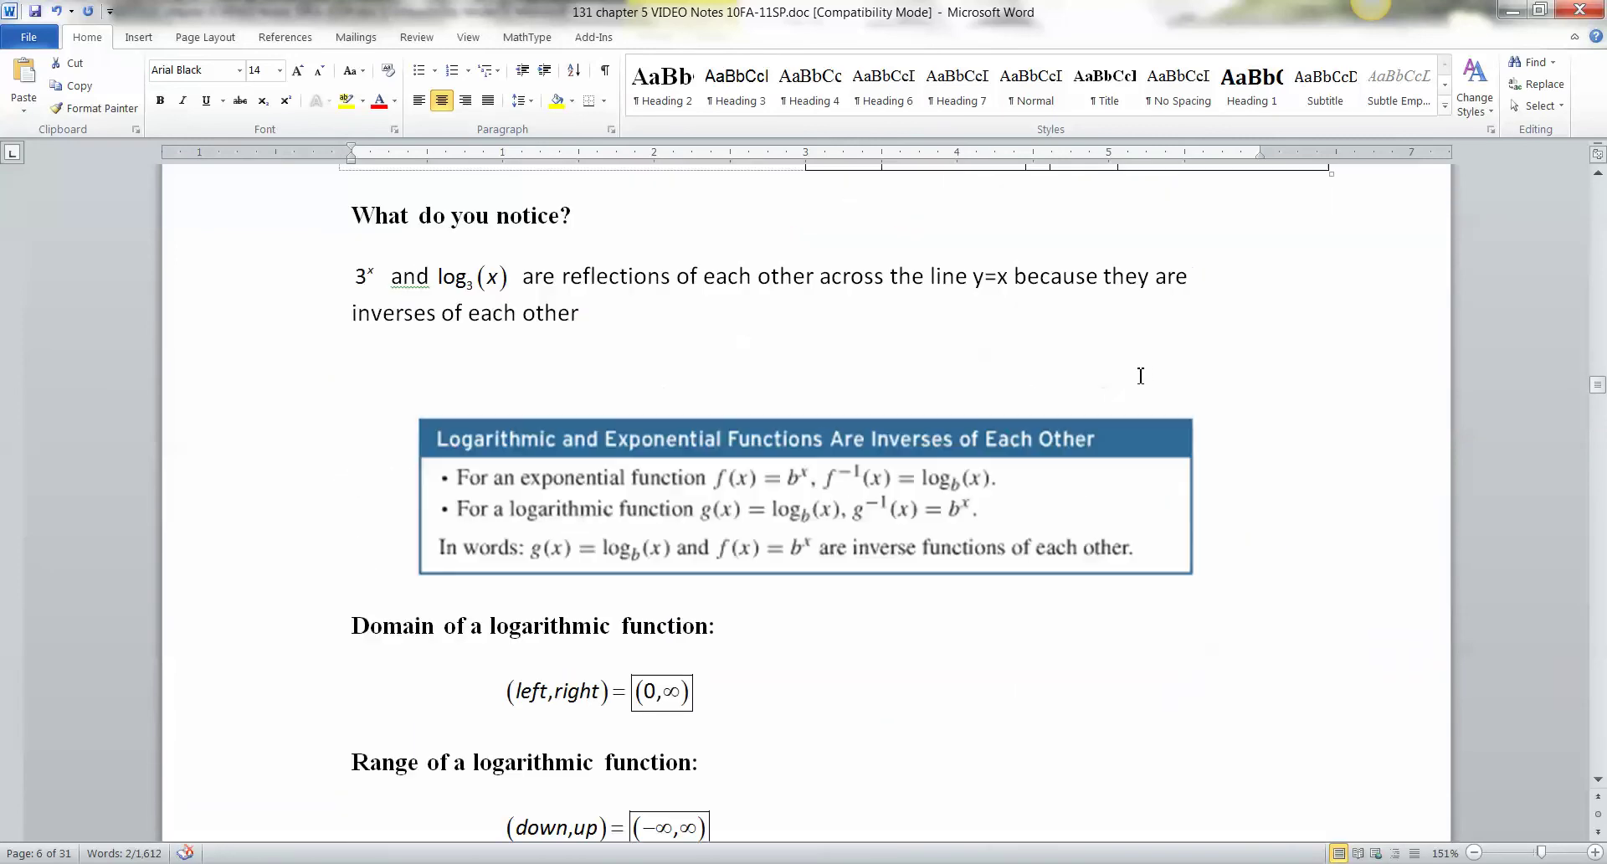
left_click_drag(818, 402, 962, 473)
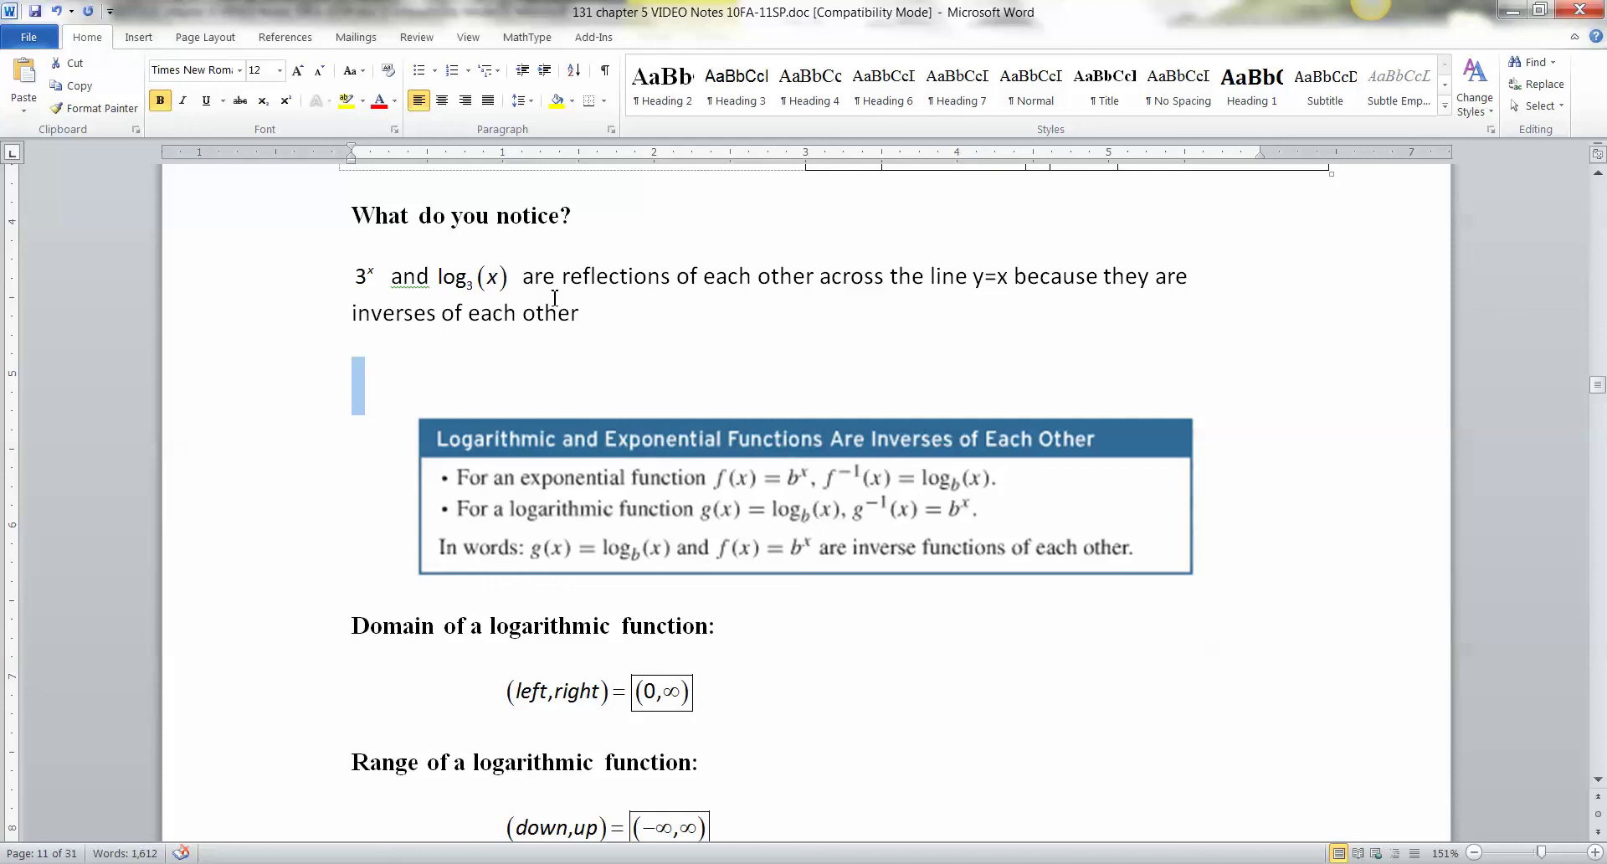
left_click_drag(586, 317, 364, 269)
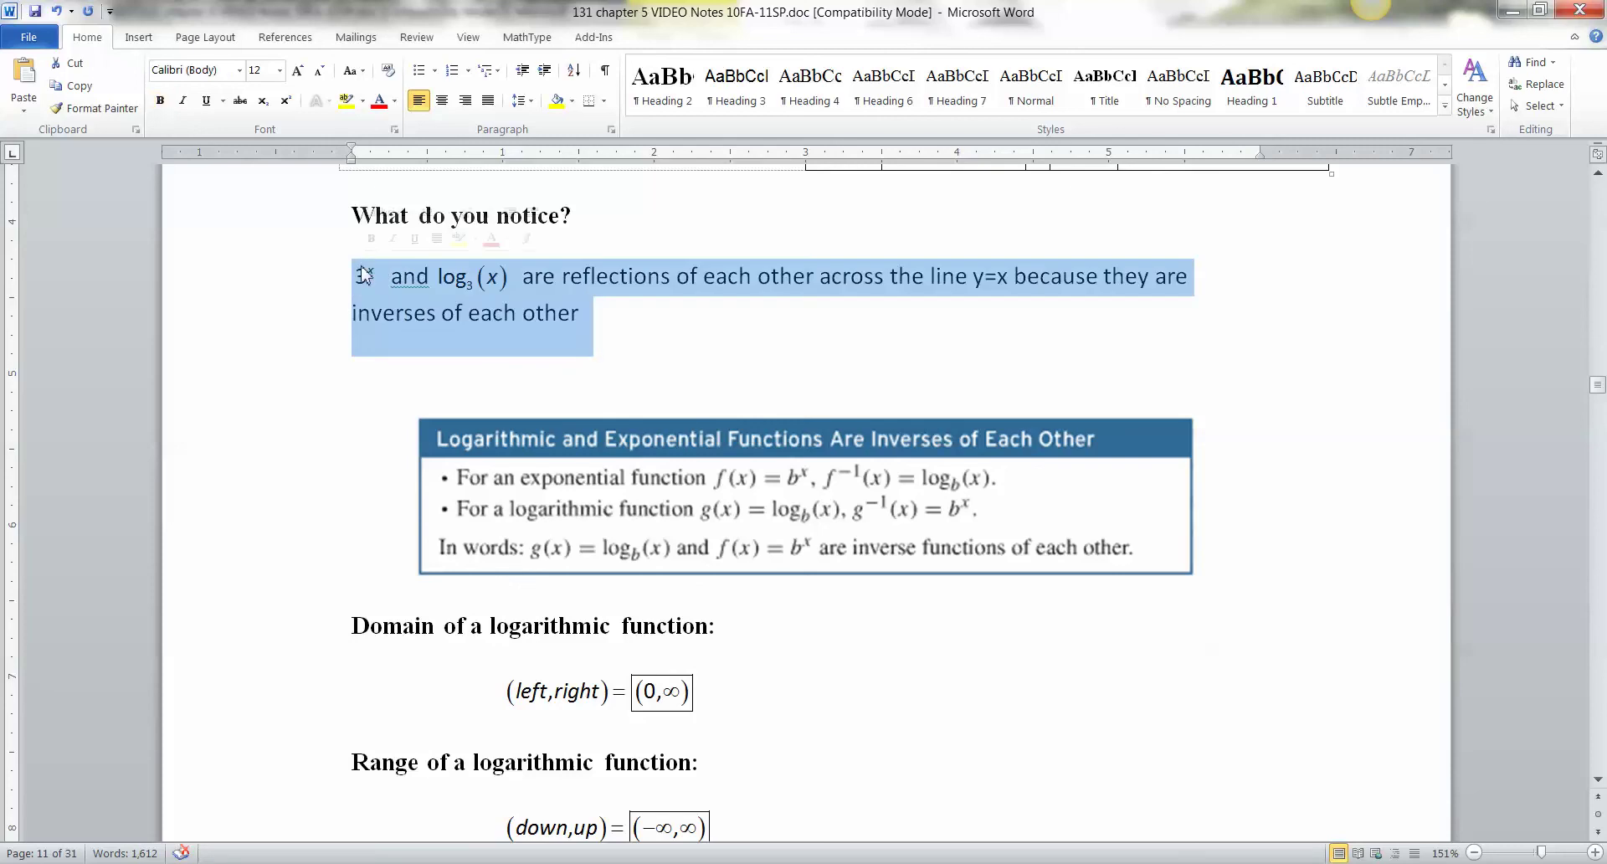
scroll(633, 360, "down", 15)
- Start an equation in the cell under part a) and enter g⁻¹(x)
left_click(467, 392)
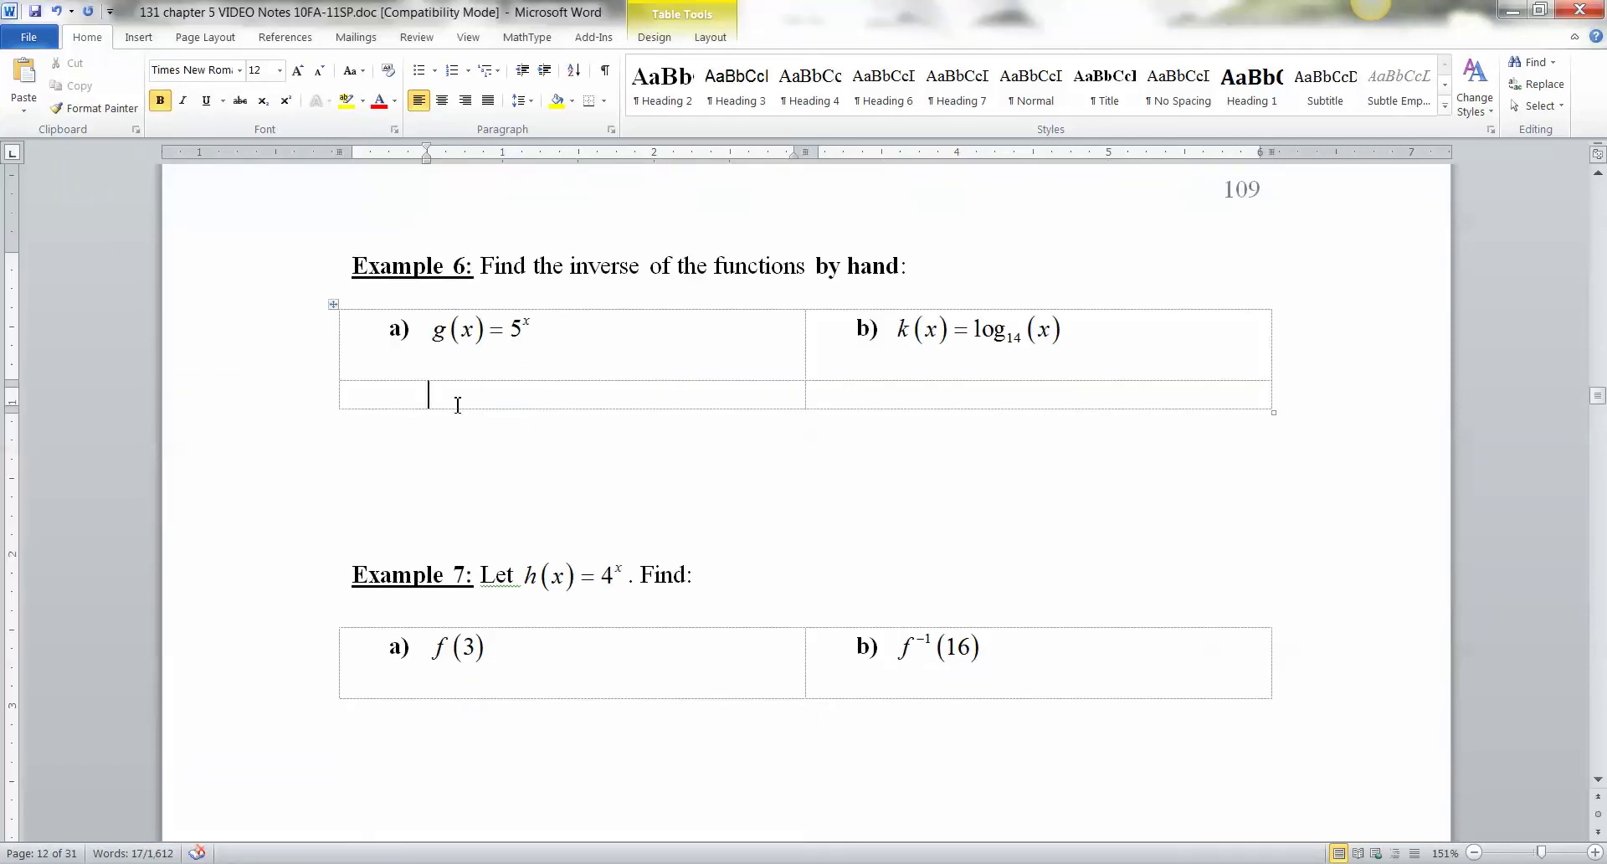
key("ctrl+alt+q")
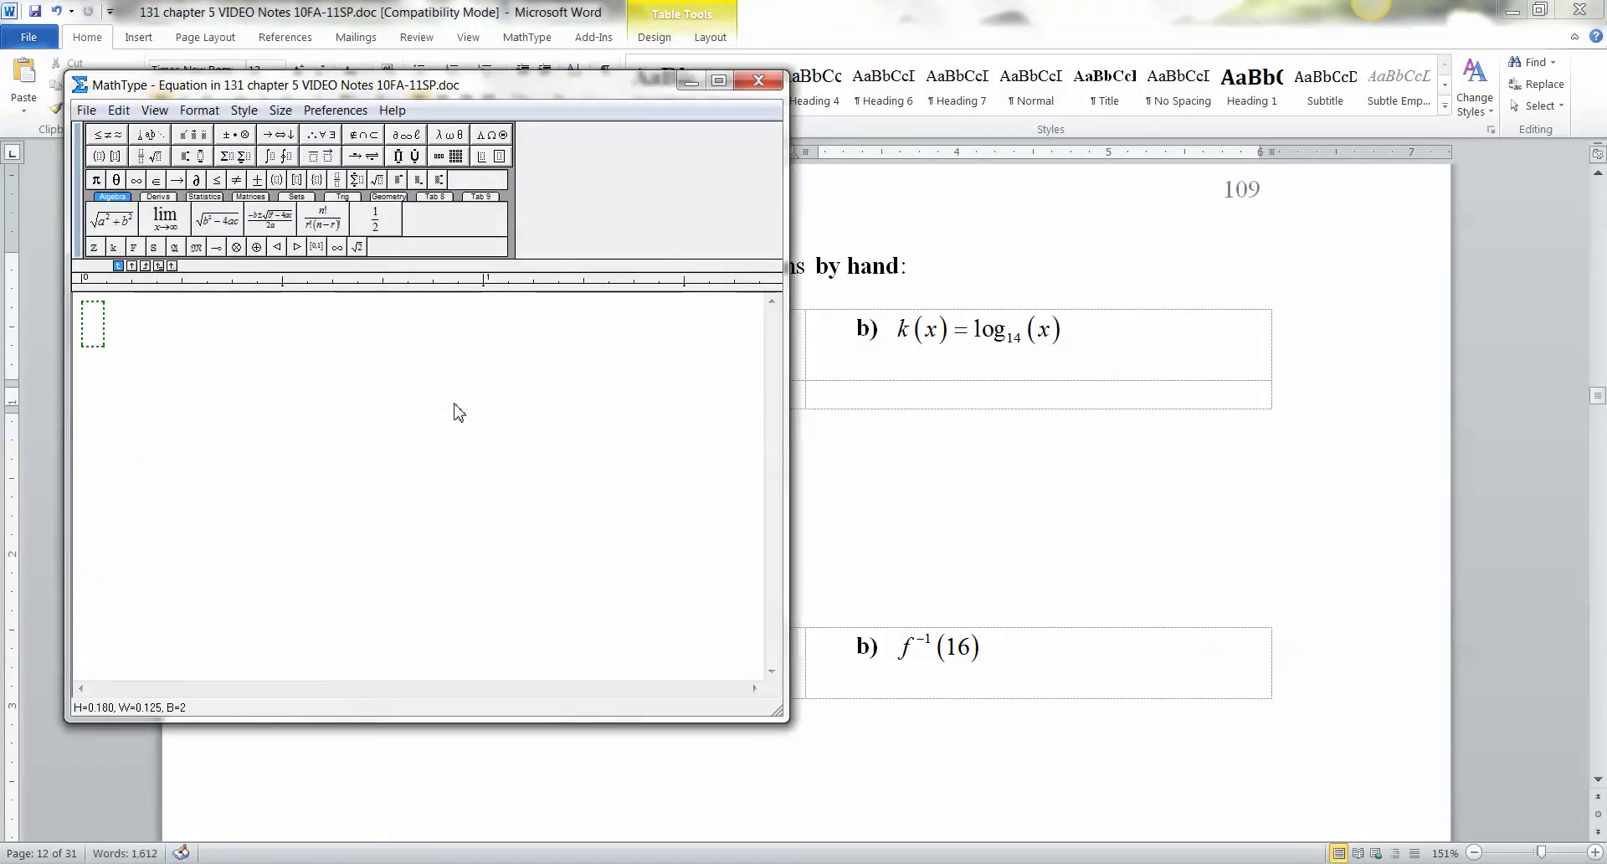
left_click_drag(500, 100, 1221, 121)
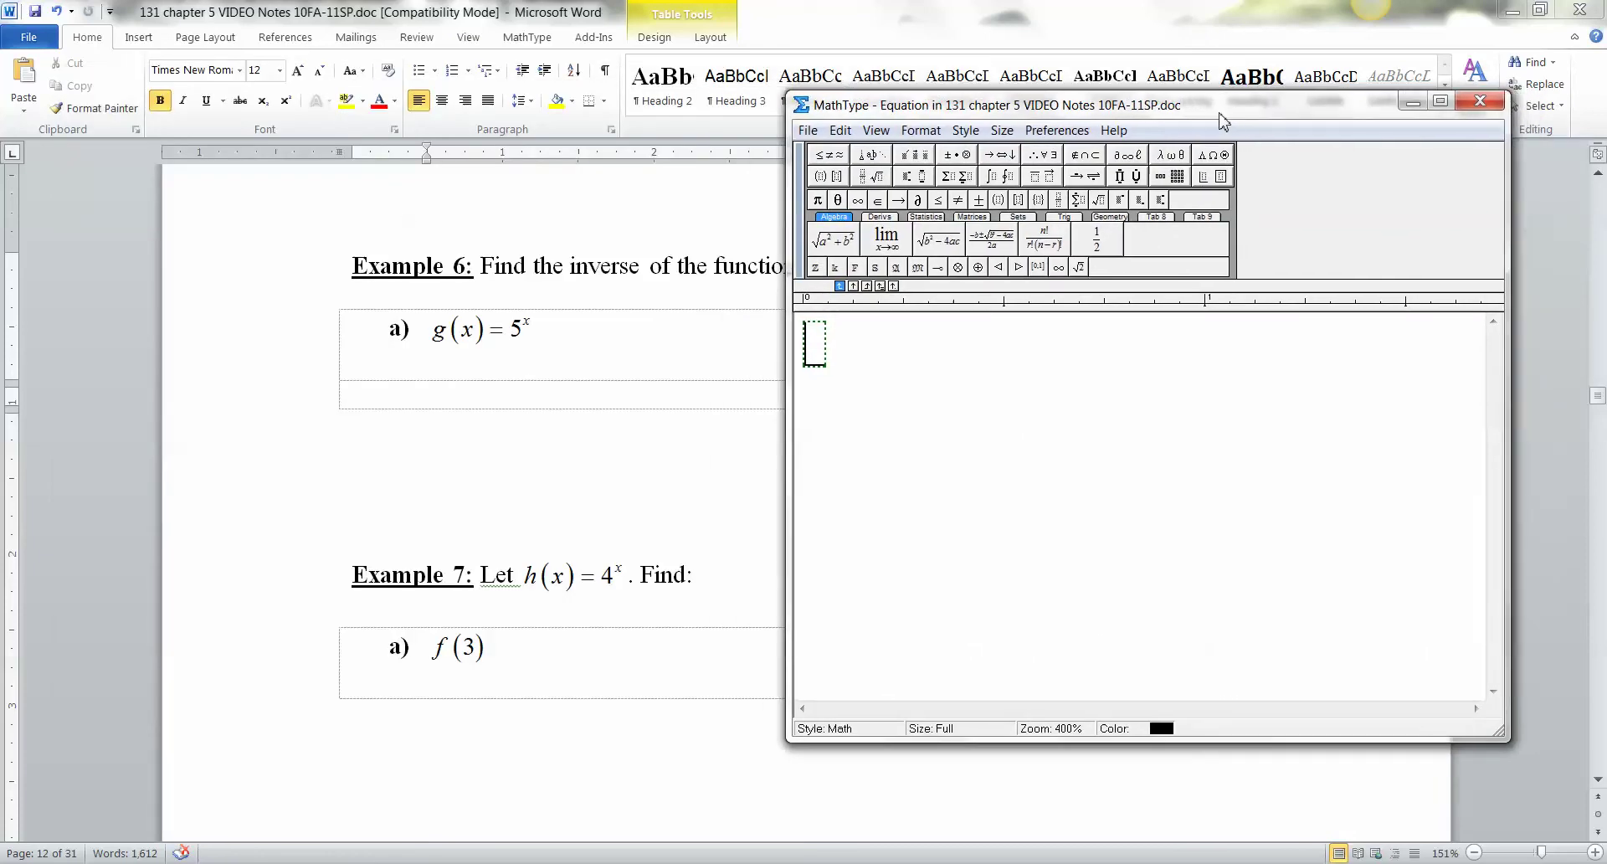
type("g")
key("ctrl+h")
type("-1")
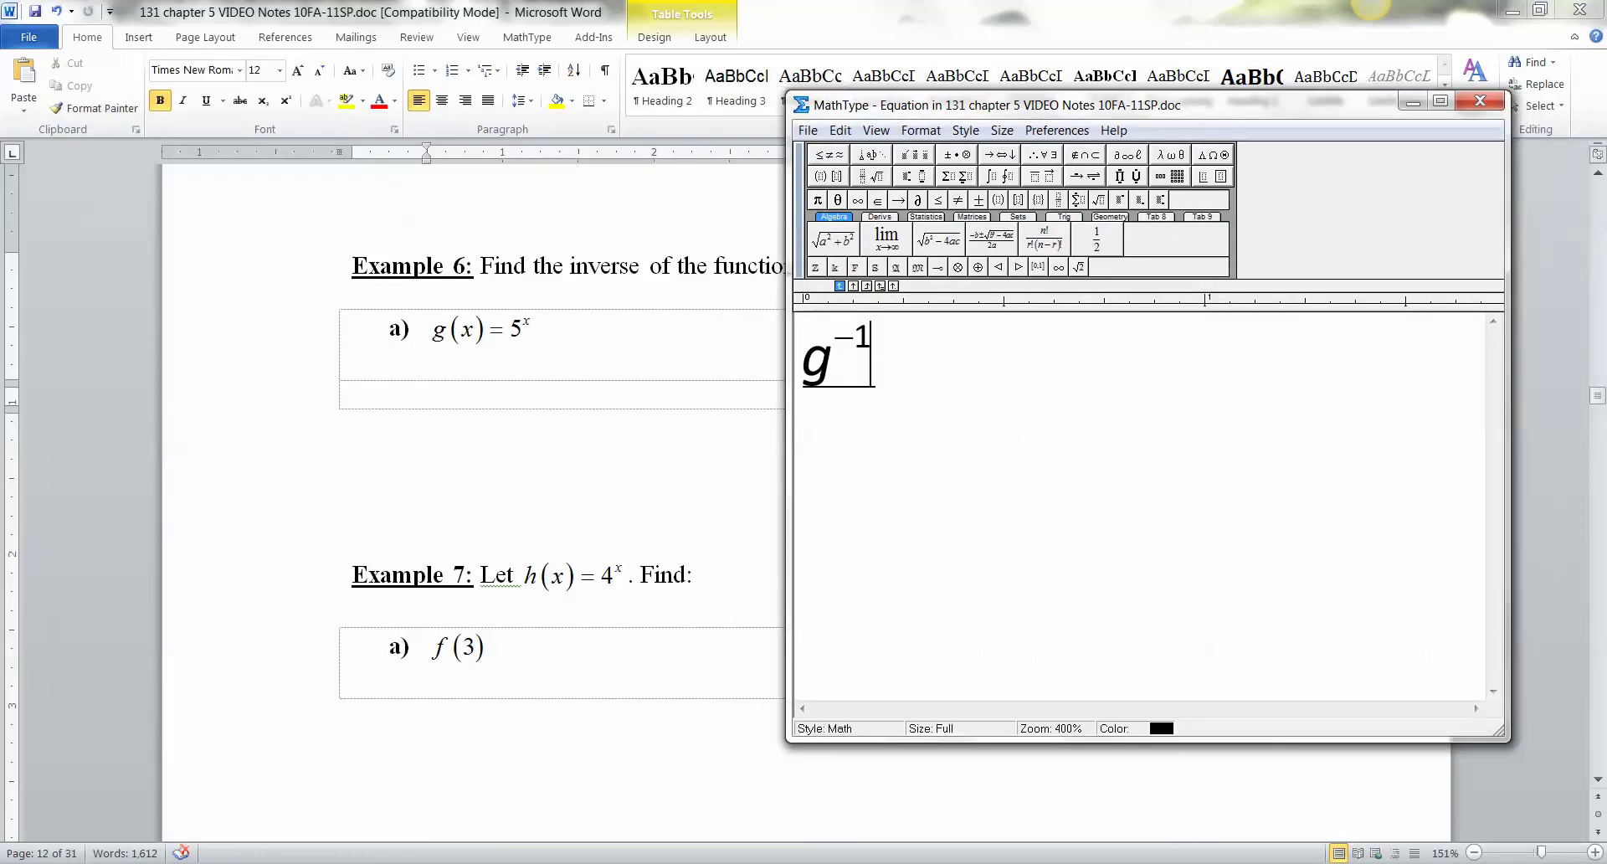
key("Tab")
key("ctrl+9")
type("x")
key("Tab")
- Complete the equation as g⁻¹(x)=log₅(x) and place it in the cell
type("=")
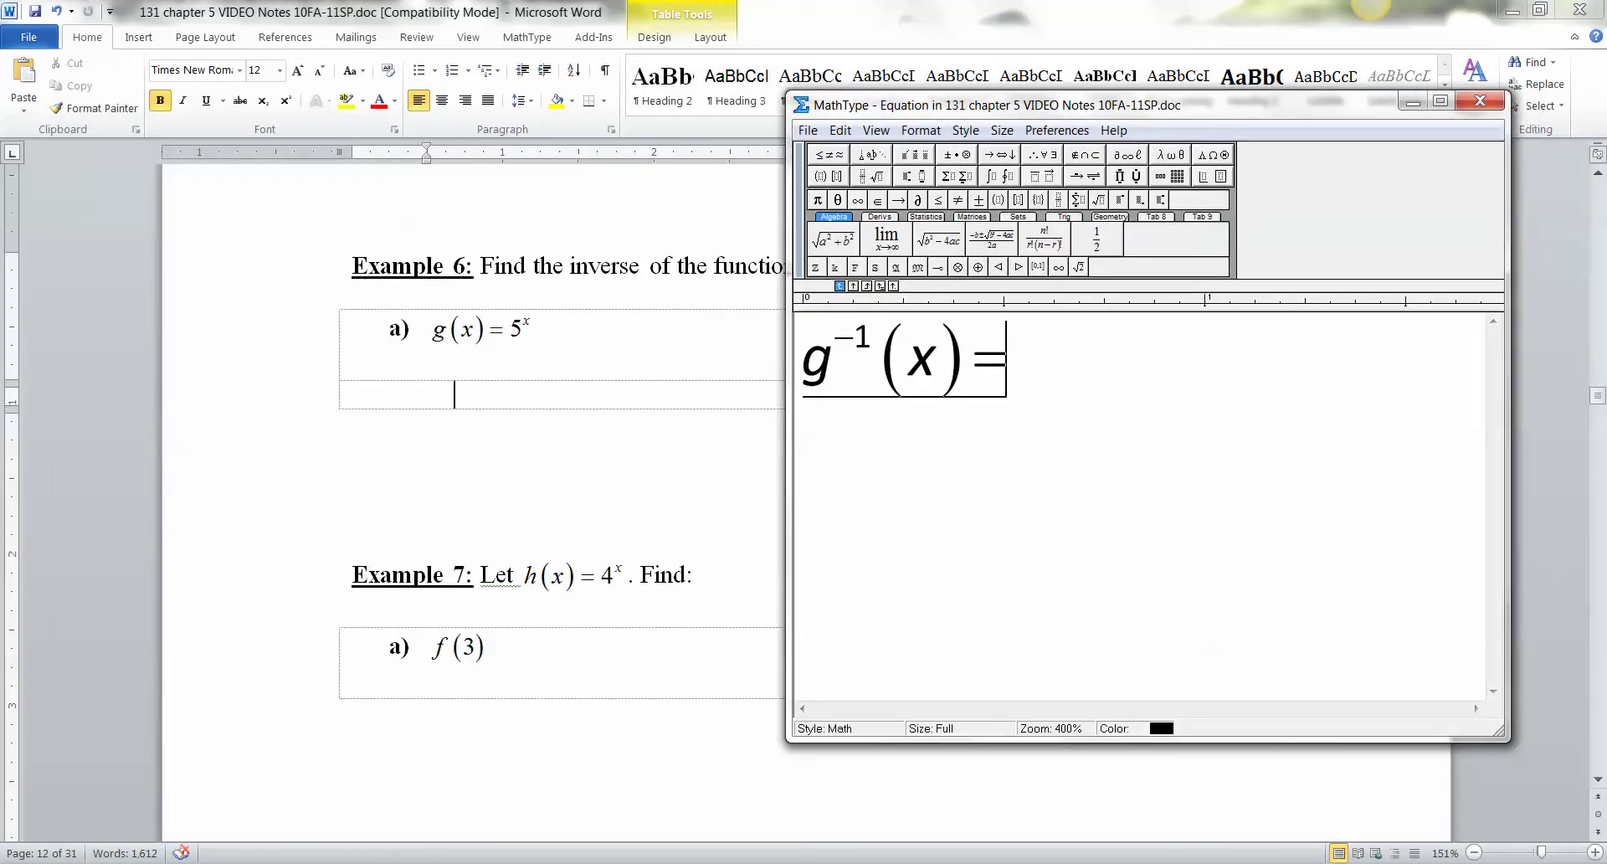
type("log")
key("ctrl+l")
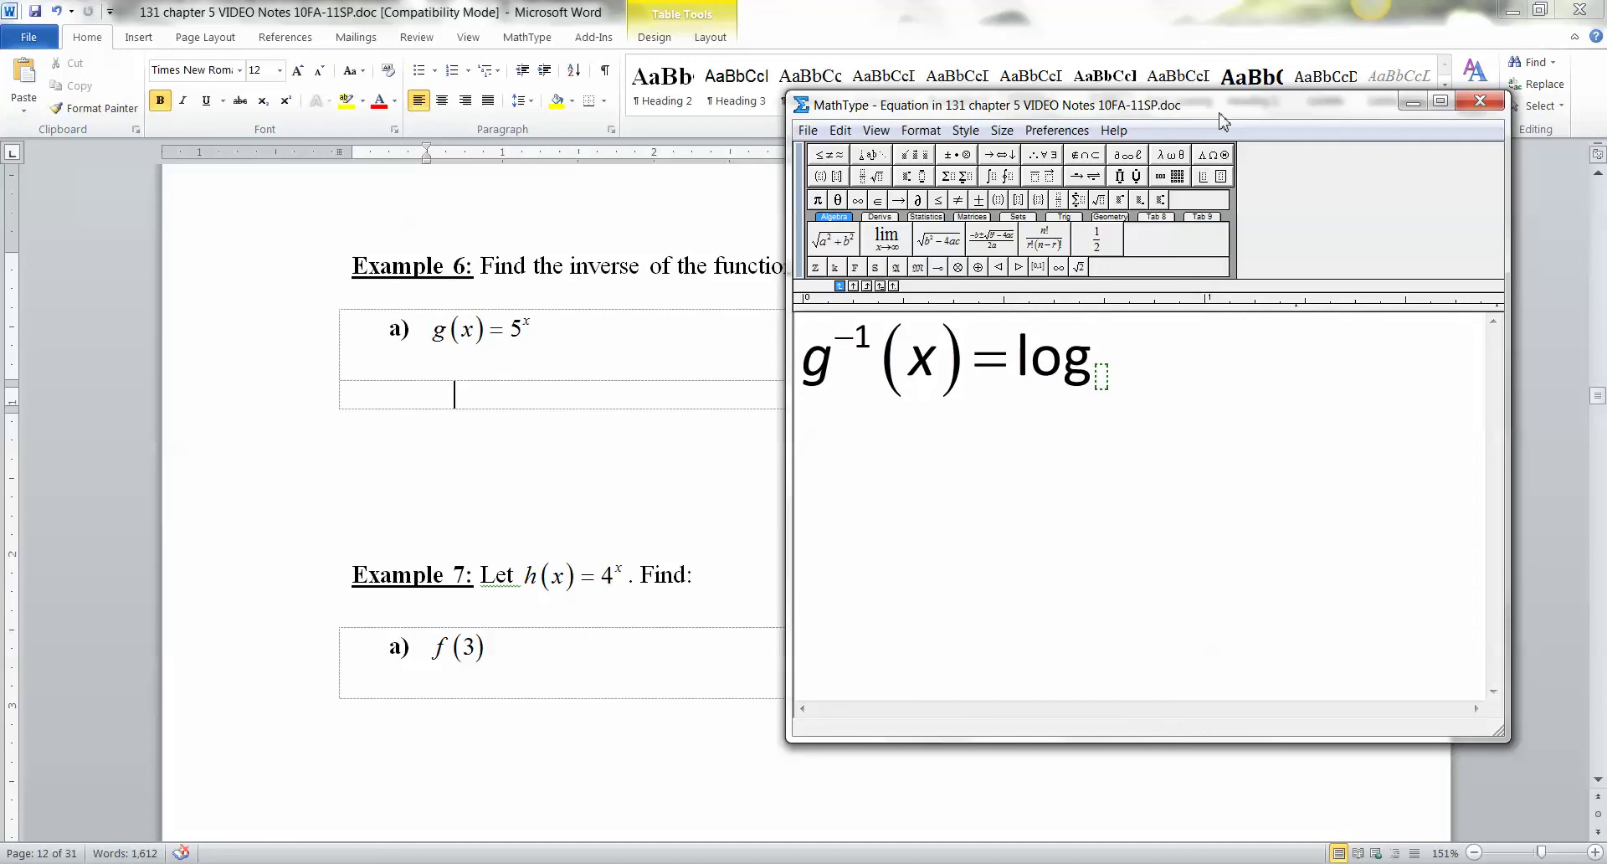
type("5")
key("Tab")
key("ctrl+9")
type("x")
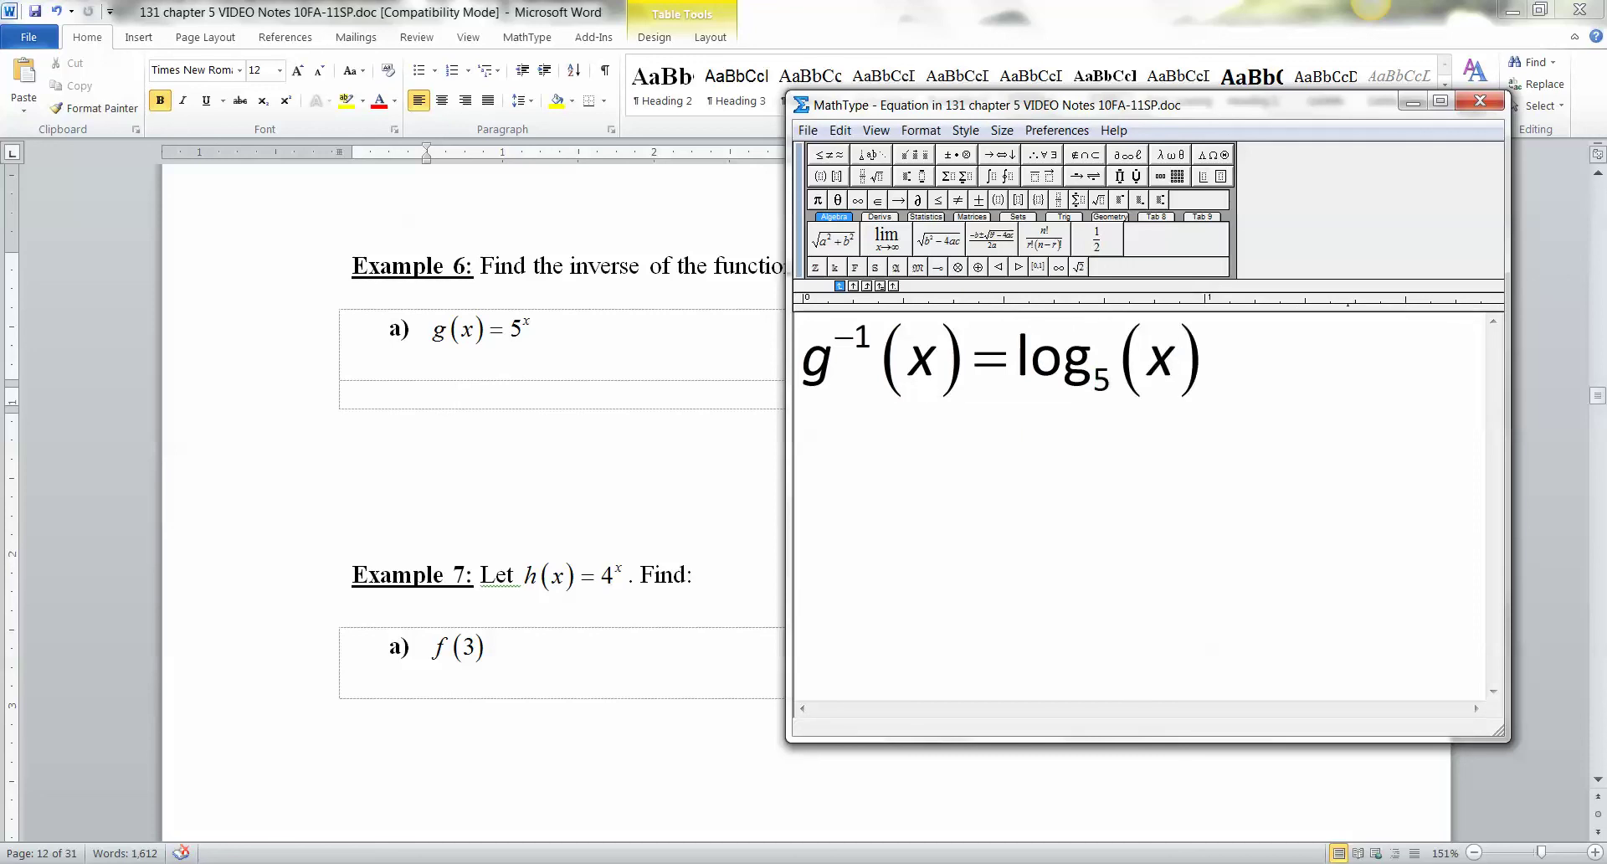
left_click(1480, 100)
- Enclose the whole g⁻¹(x)=log₅(x) equation in a box
double_click(502, 409)
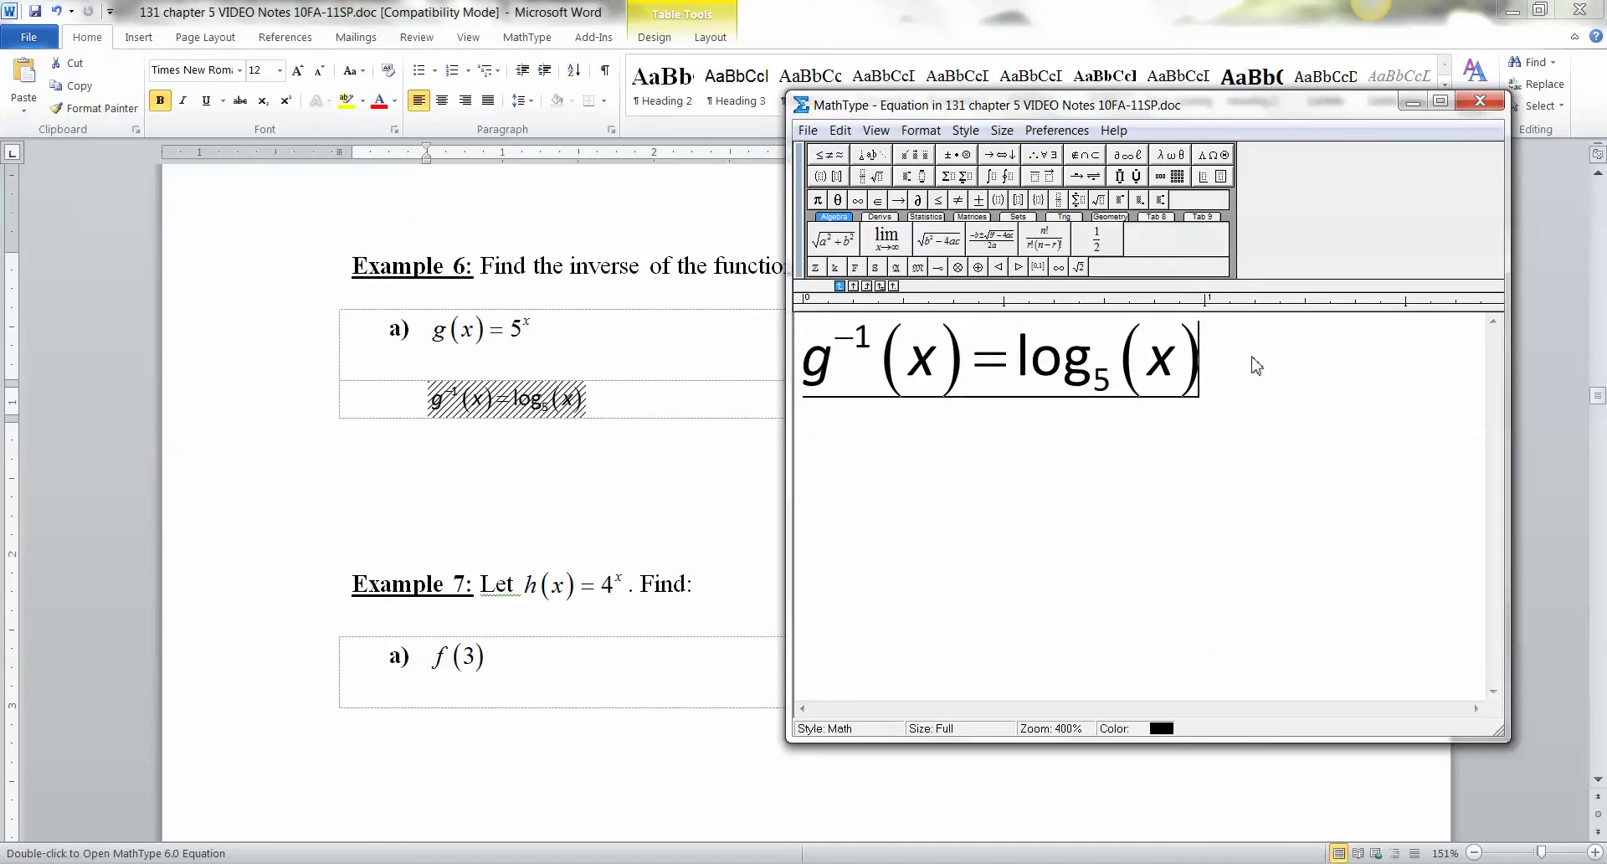
key("ctrl+a")
left_click(1221, 176)
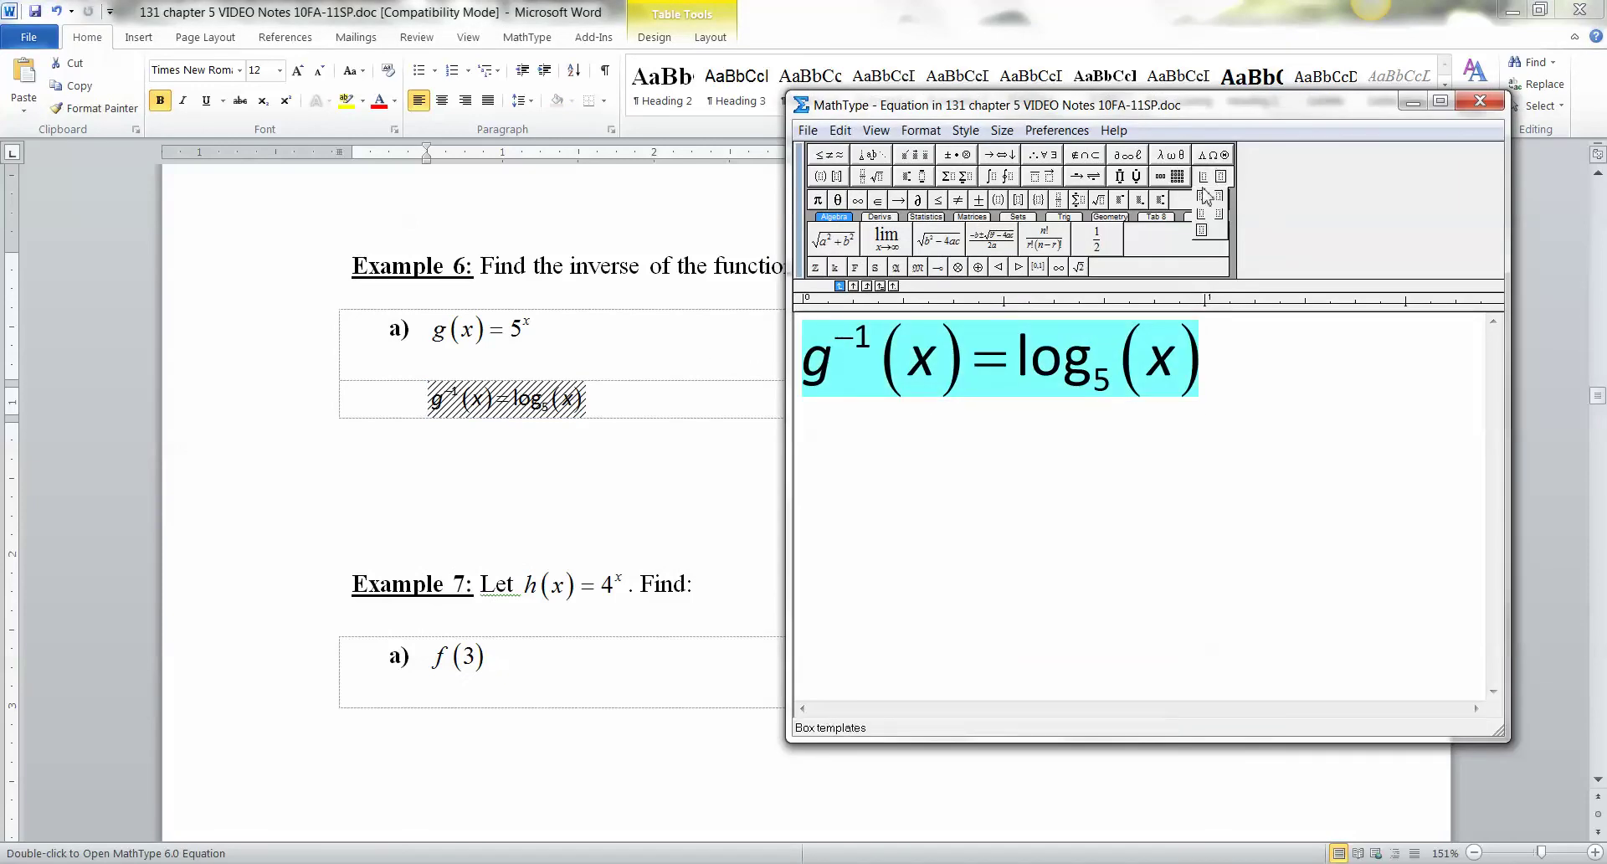
left_click(1205, 232)
- Keep the boxed g⁻¹ equation and start a new equation in the cell under part b)
left_click(1477, 101)
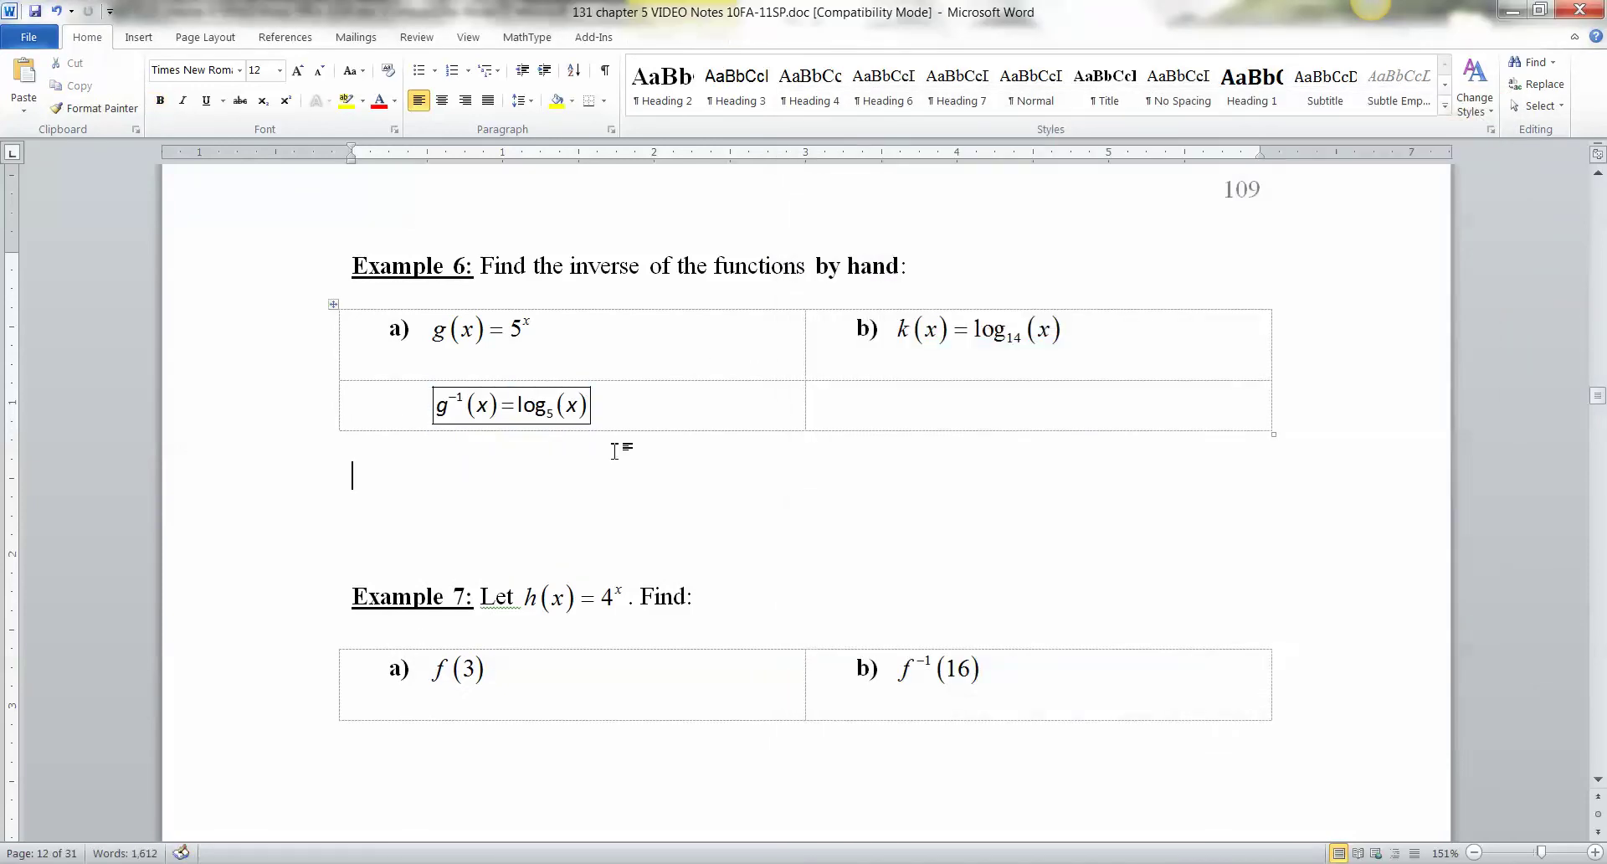
left_click(589, 414)
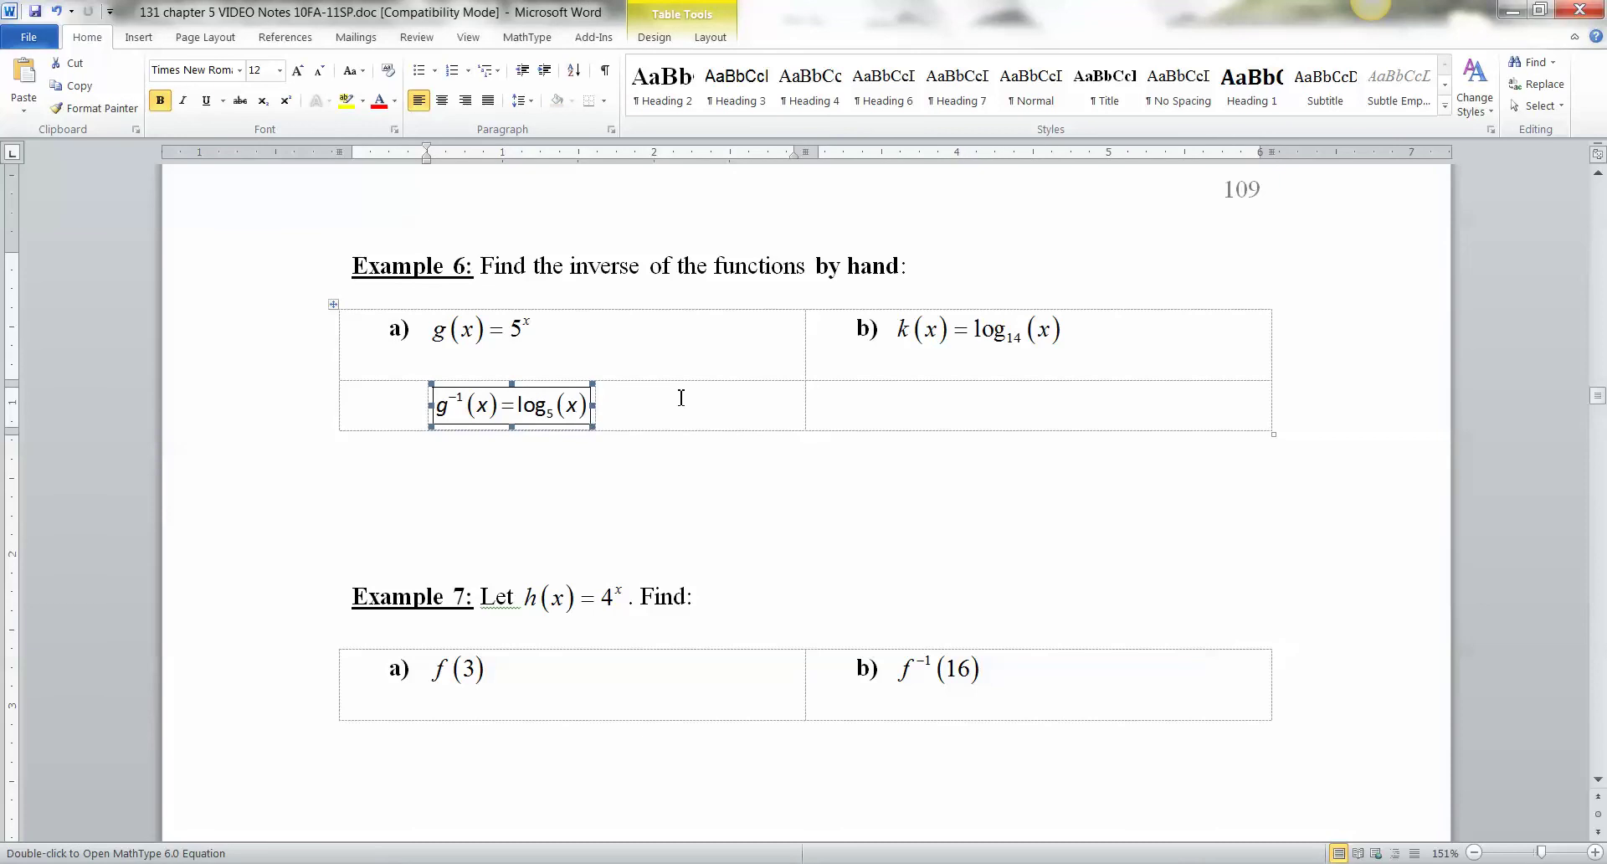
left_click(953, 402)
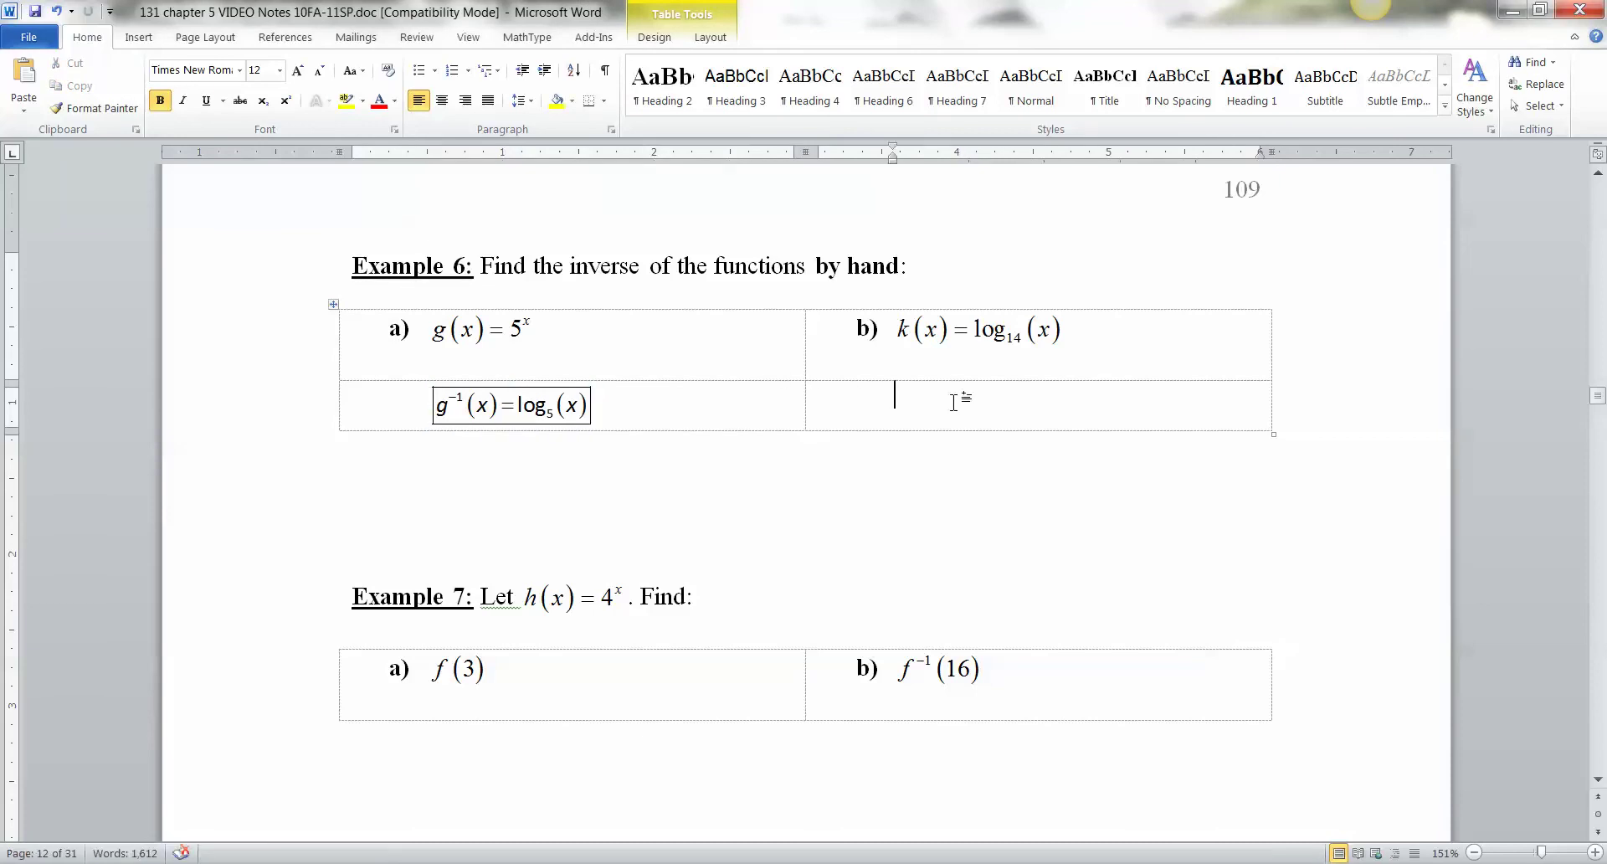
key("ctrl+alt+q")
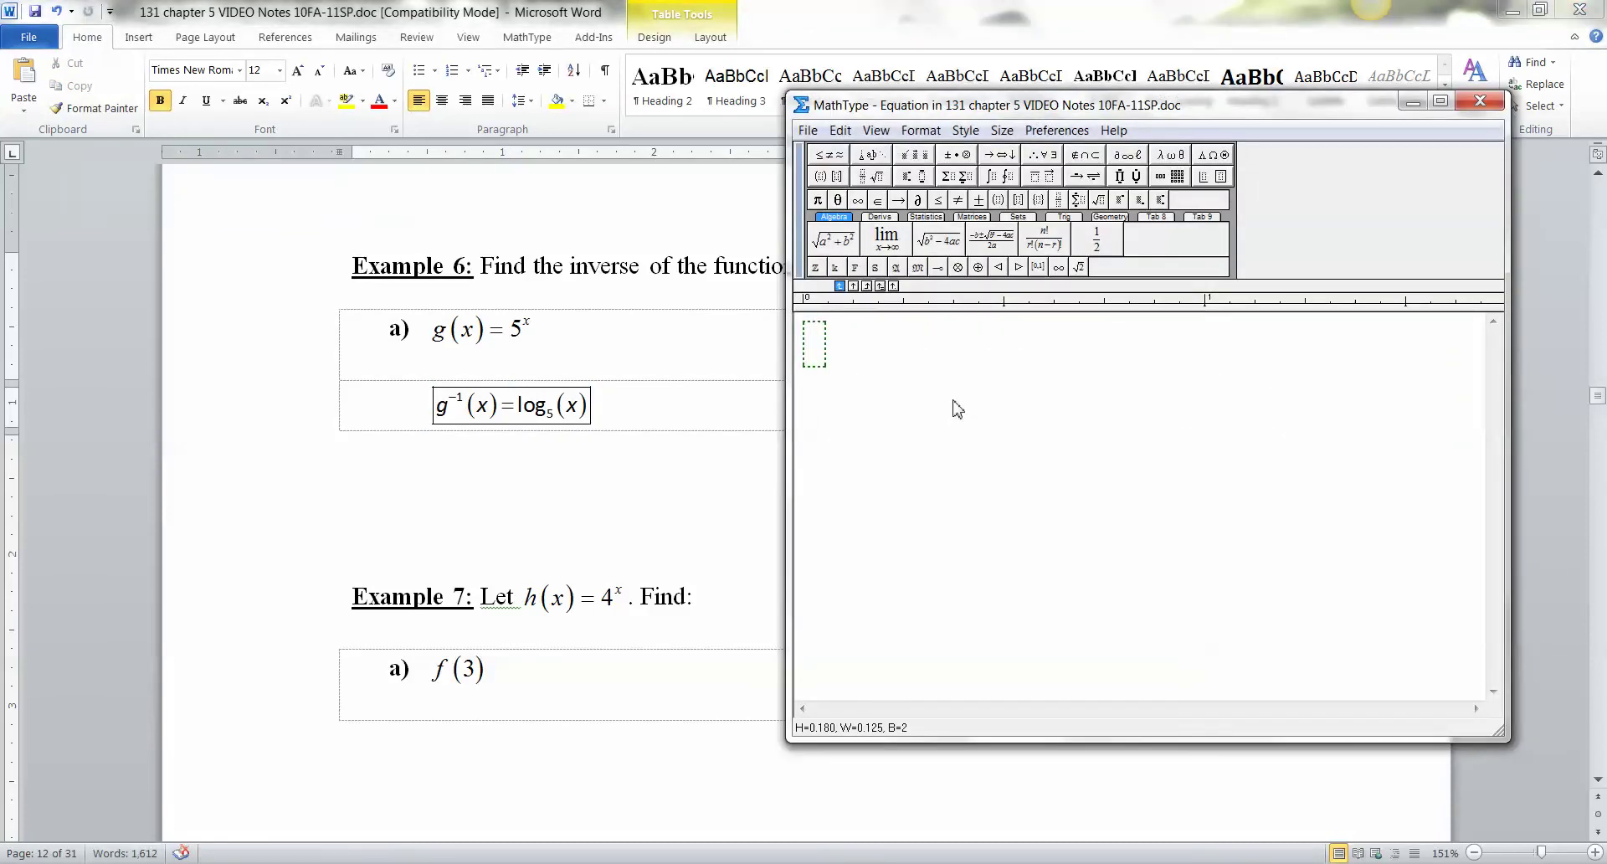
left_click_drag(1276, 116, 599, 188)
- Enter the equation k⁻¹(x)=14ˣ
type("k")
key("ctrl+h")
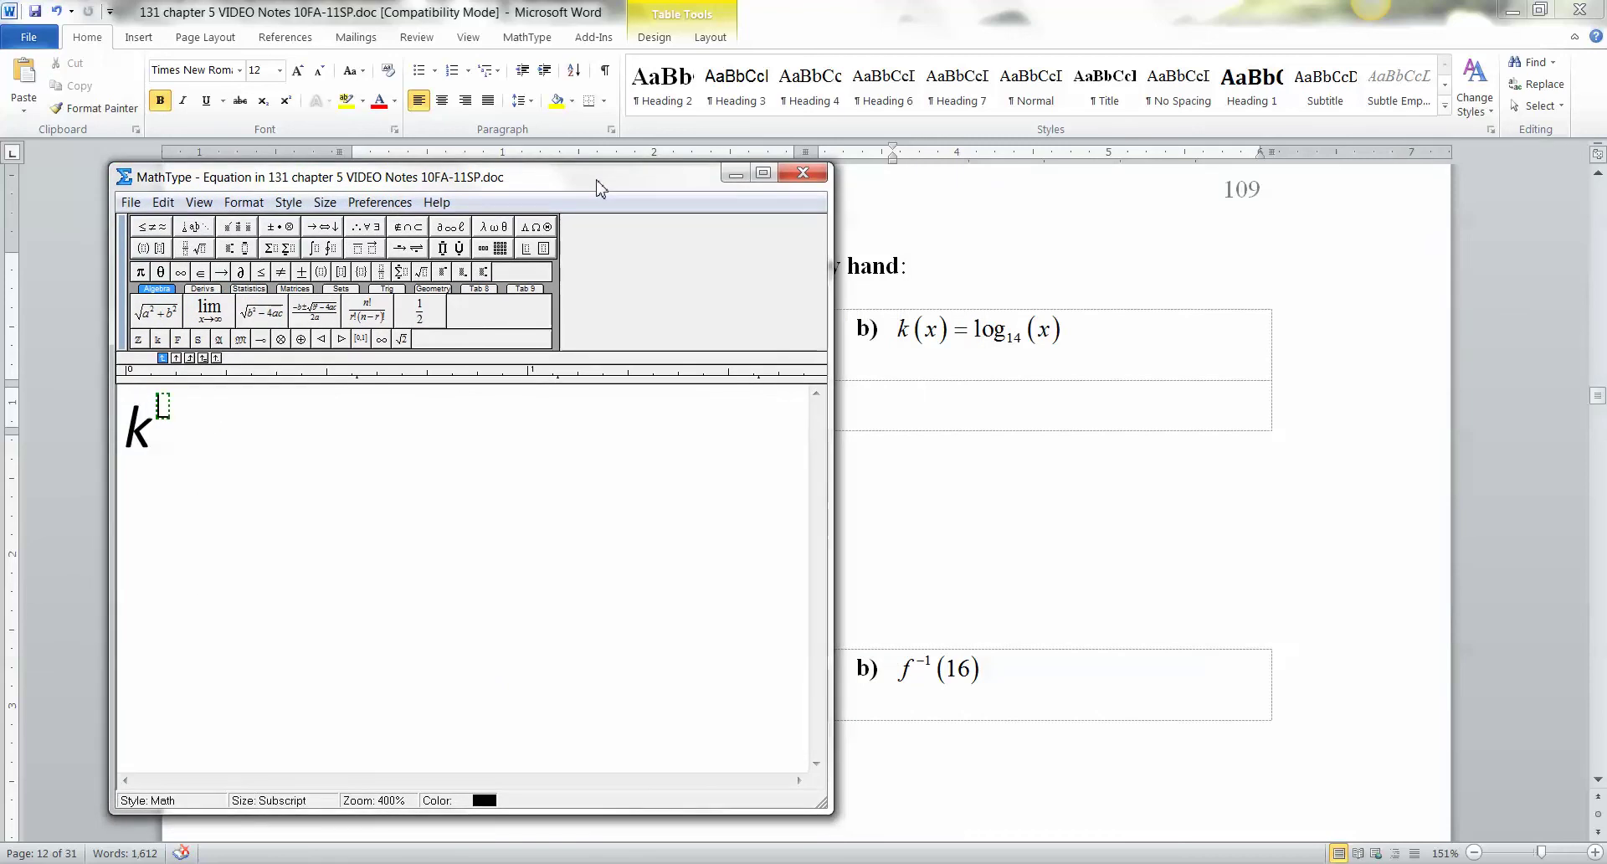
type("-1")
key("Tab")
key("ctrl+9")
type("x")
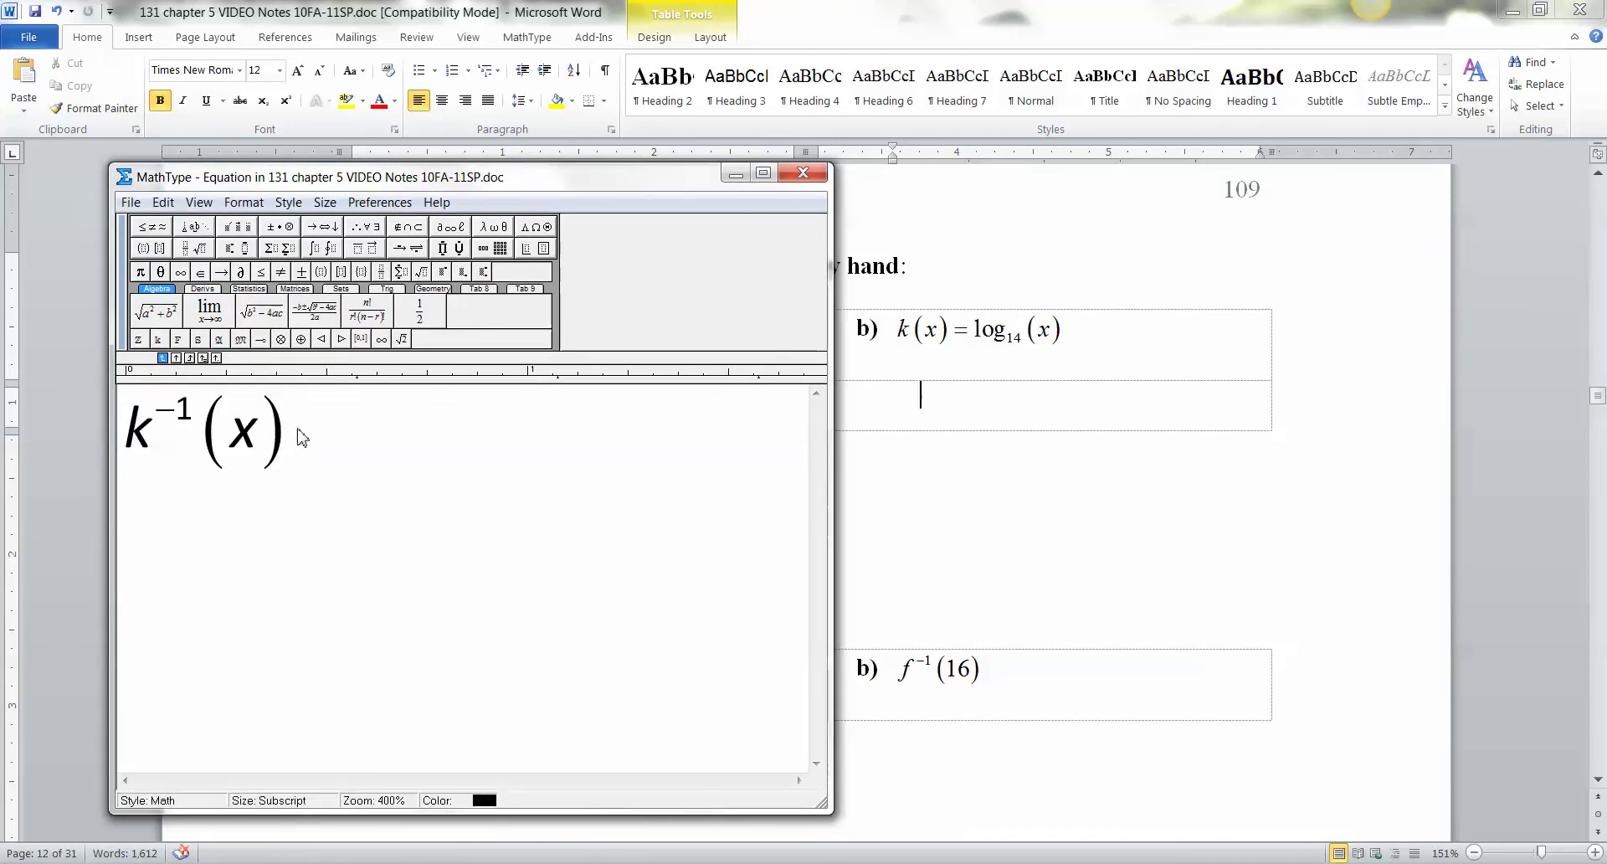
left_click(323, 444)
type("=14")
key("ctrl+h")
type("x")
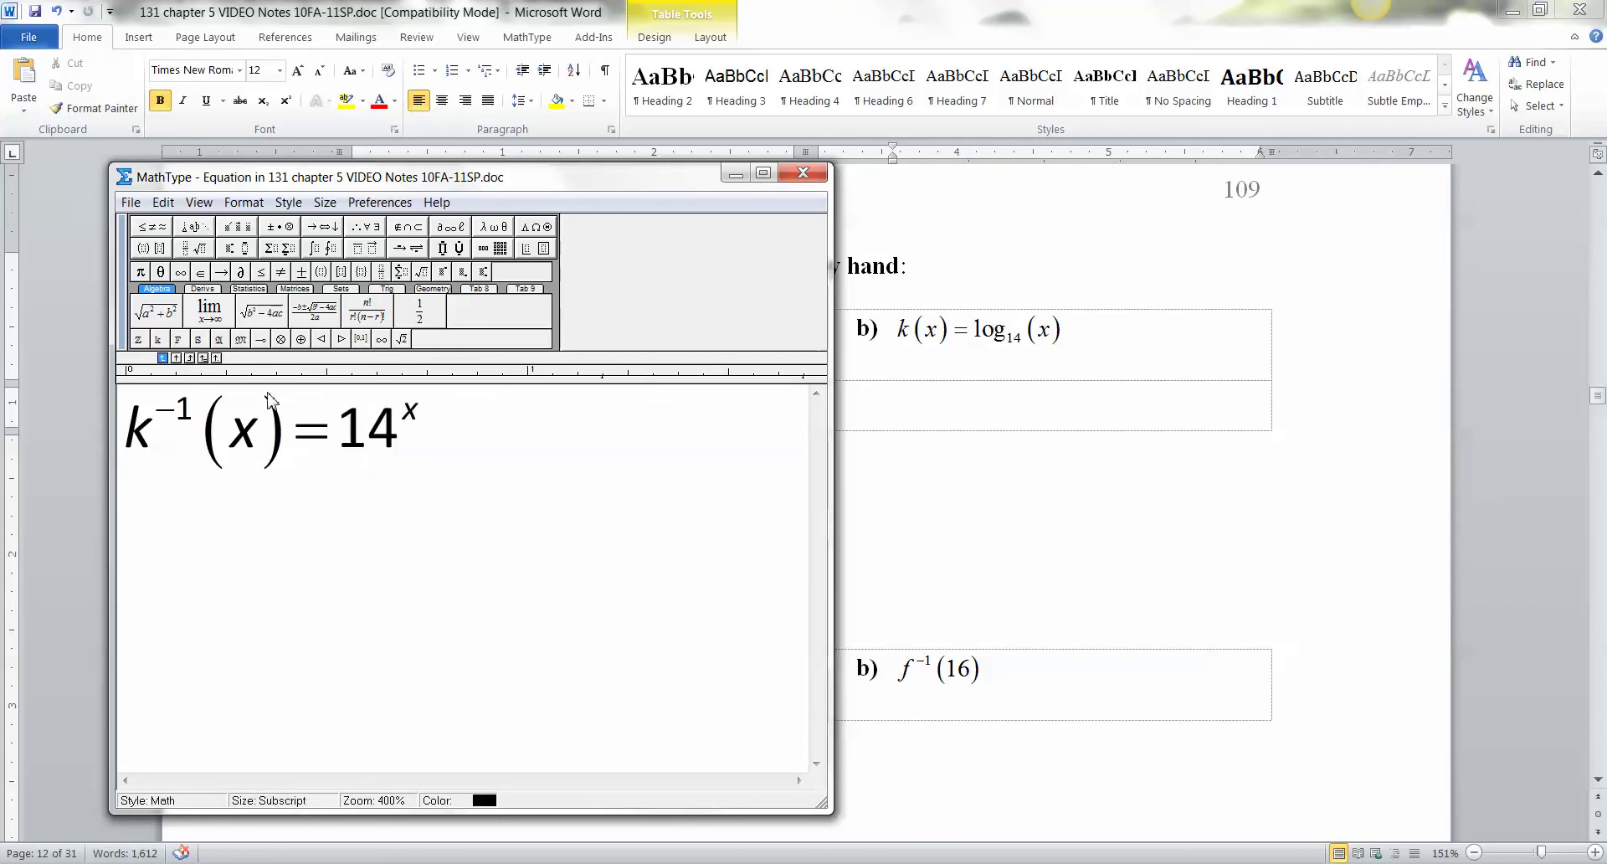
- Box the whole k⁻¹(x)=14ˣ equation and place it in the cell
key("ctrl+a")
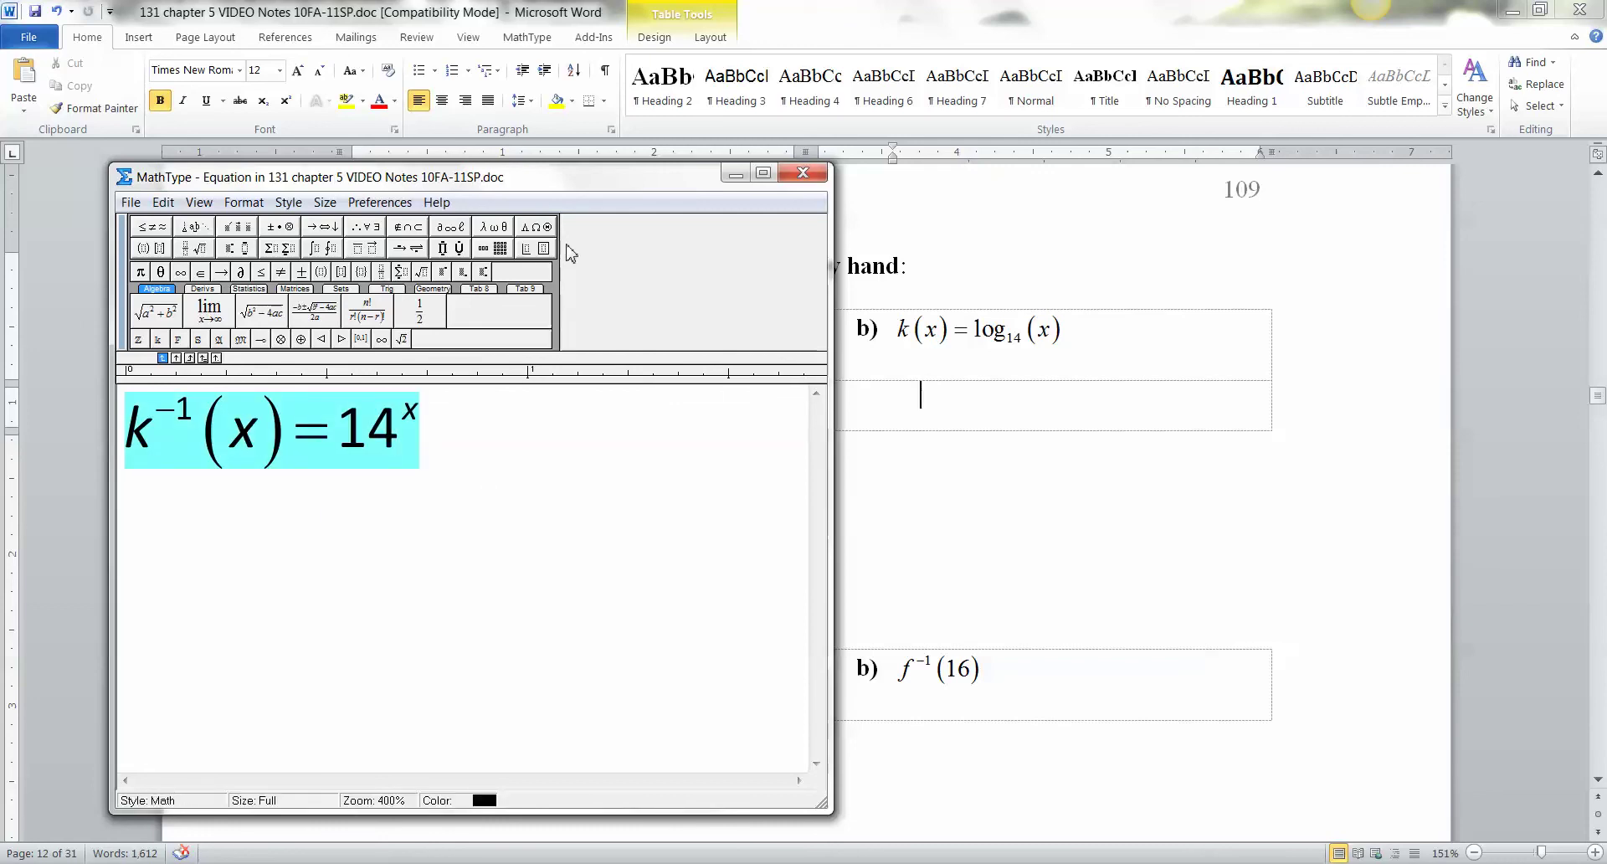
left_click(525, 306)
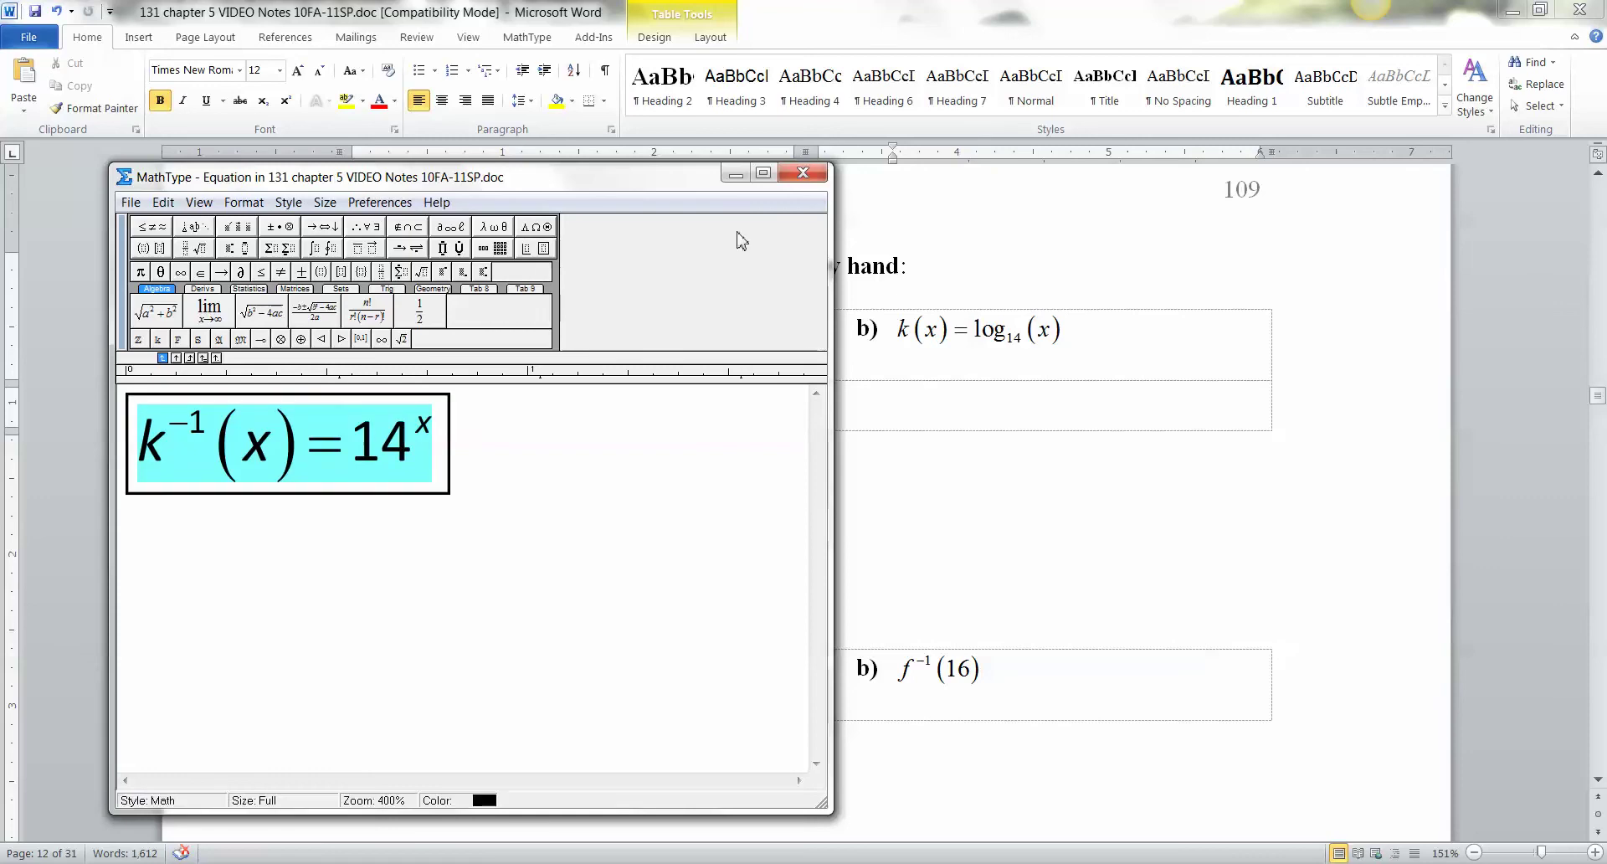
left_click(801, 172)
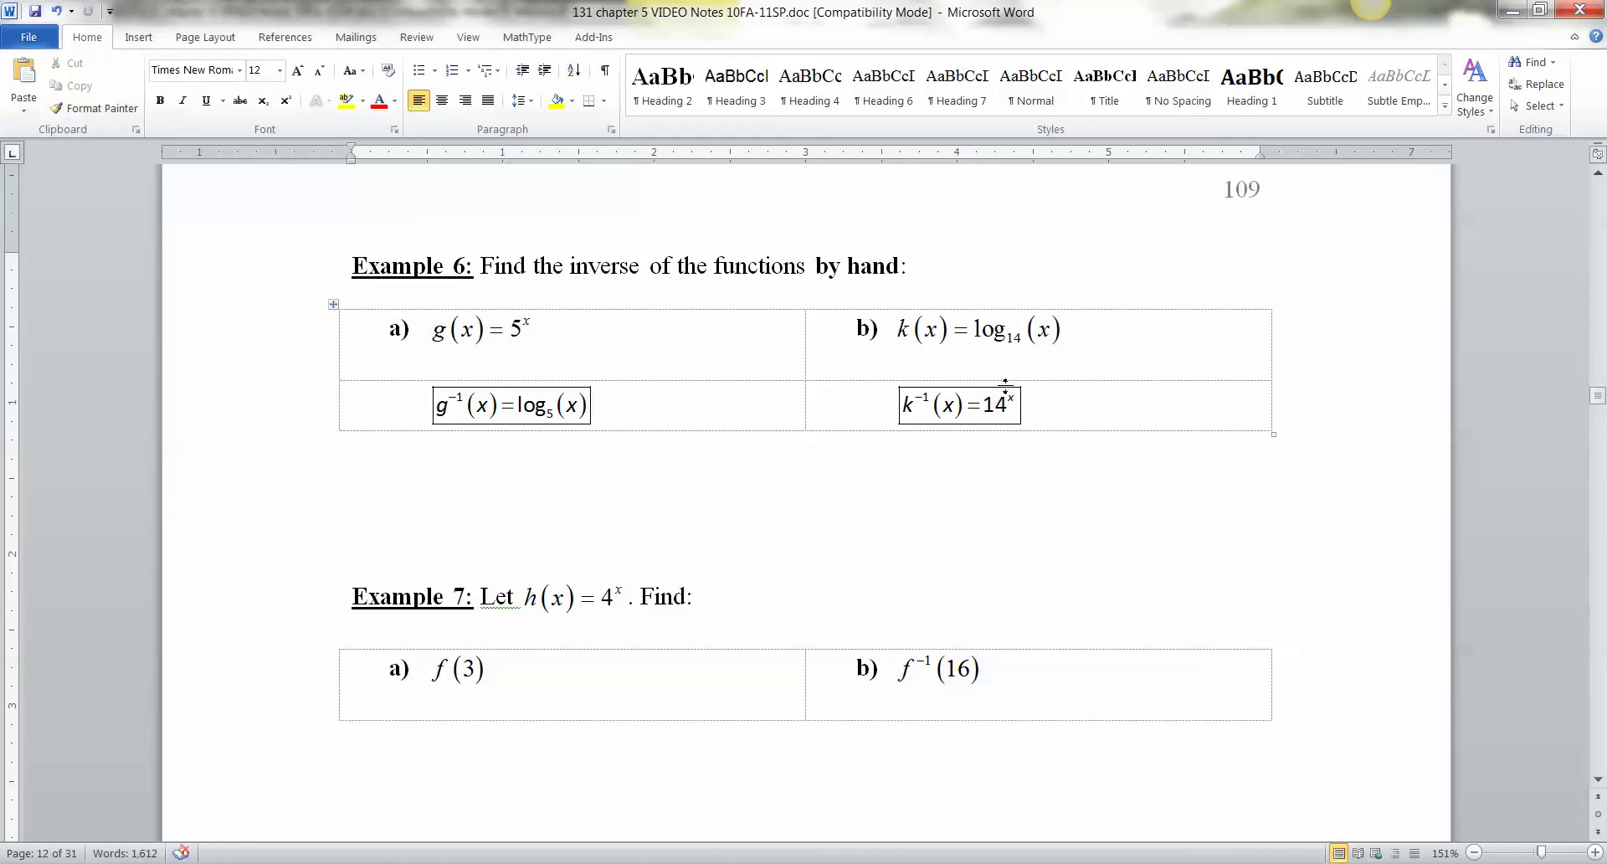
left_click(774, 399)
left_click_drag(794, 370, 876, 402)
left_click(787, 402)
scroll(693, 422, "up", 3)
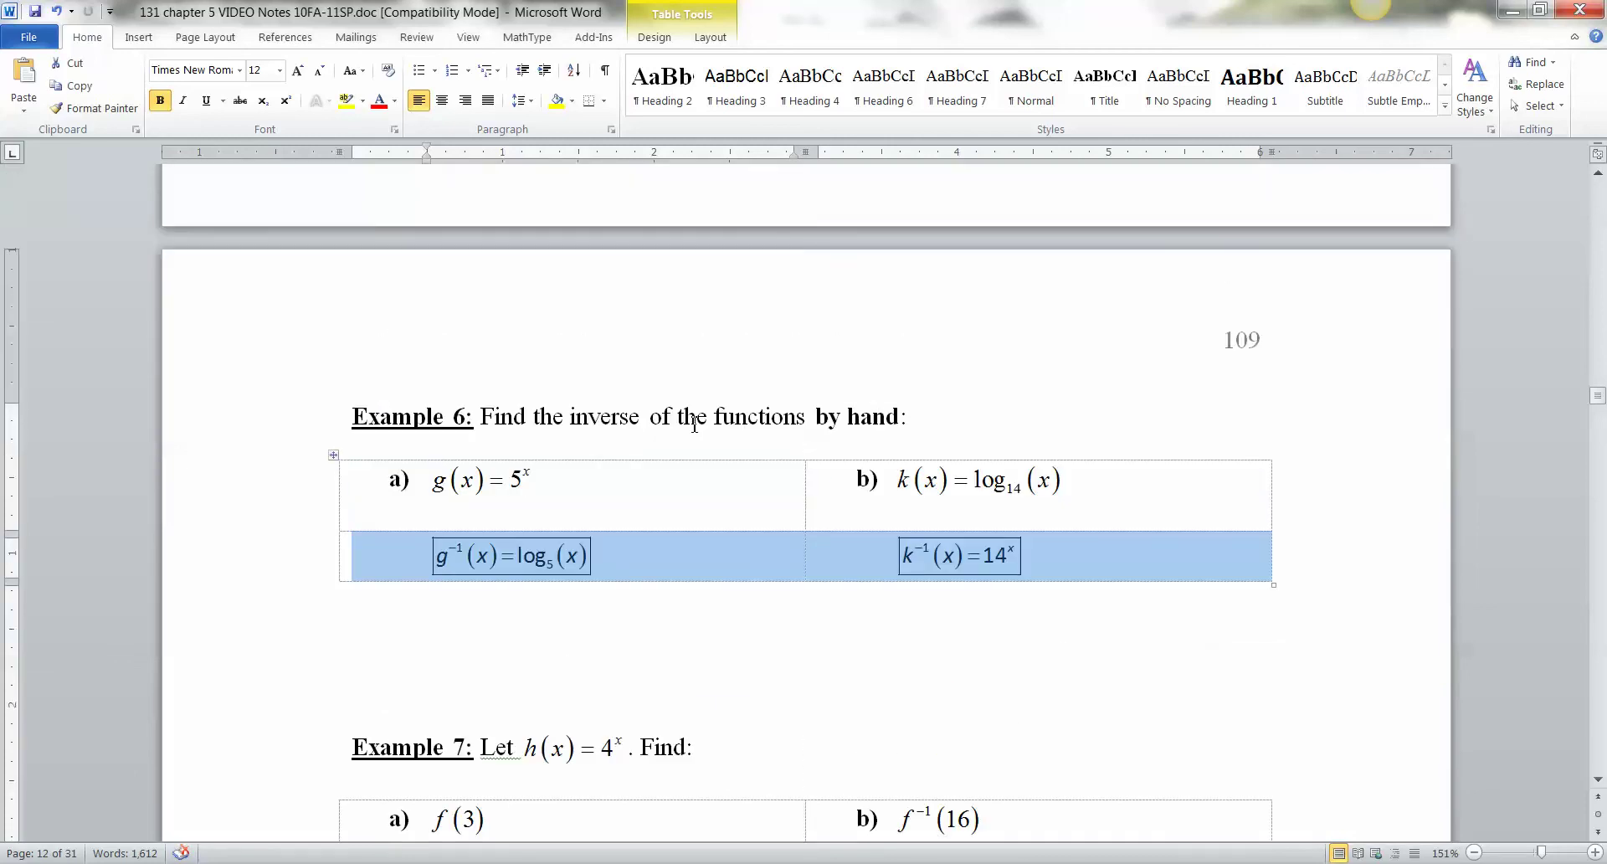
left_click_drag(567, 434, 943, 429)
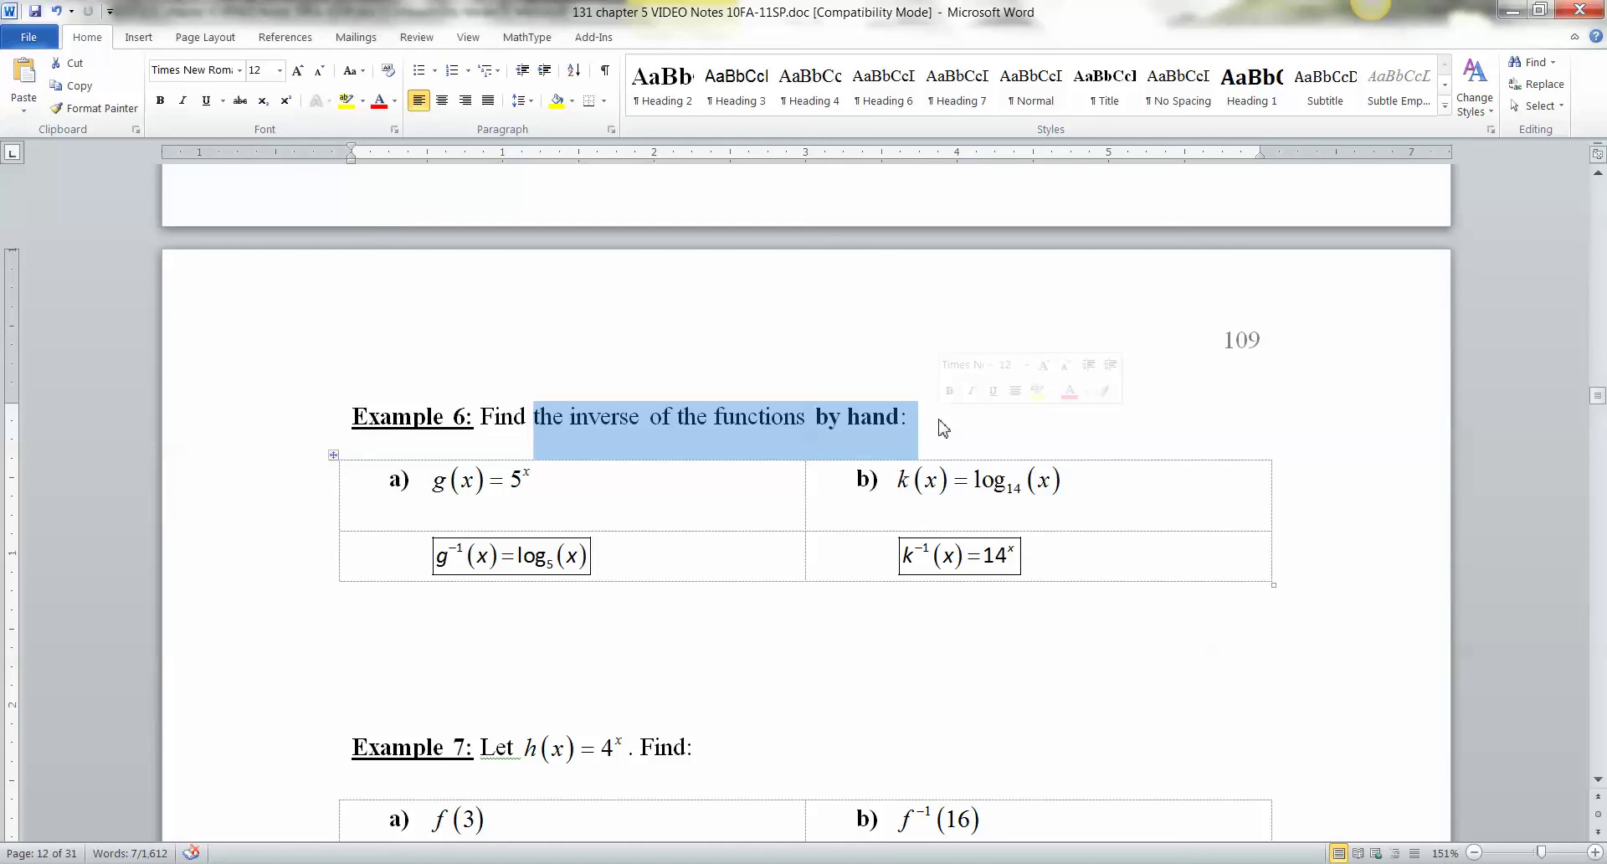
left_click(730, 411)
scroll(728, 516, "down", 2)
left_click_drag(771, 405, 869, 405)
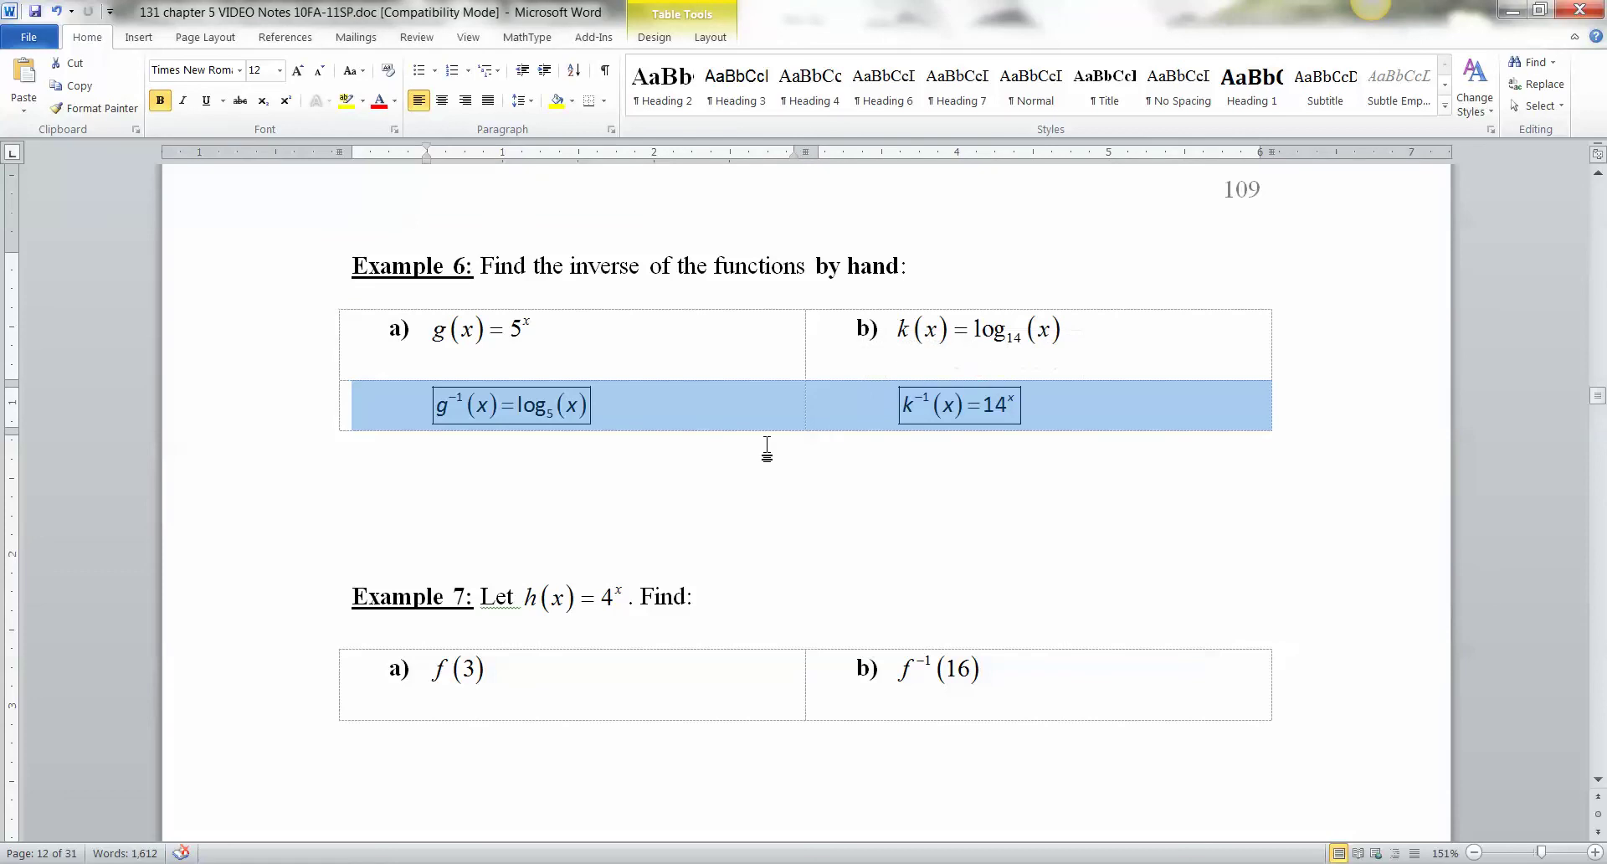
left_click(740, 442)
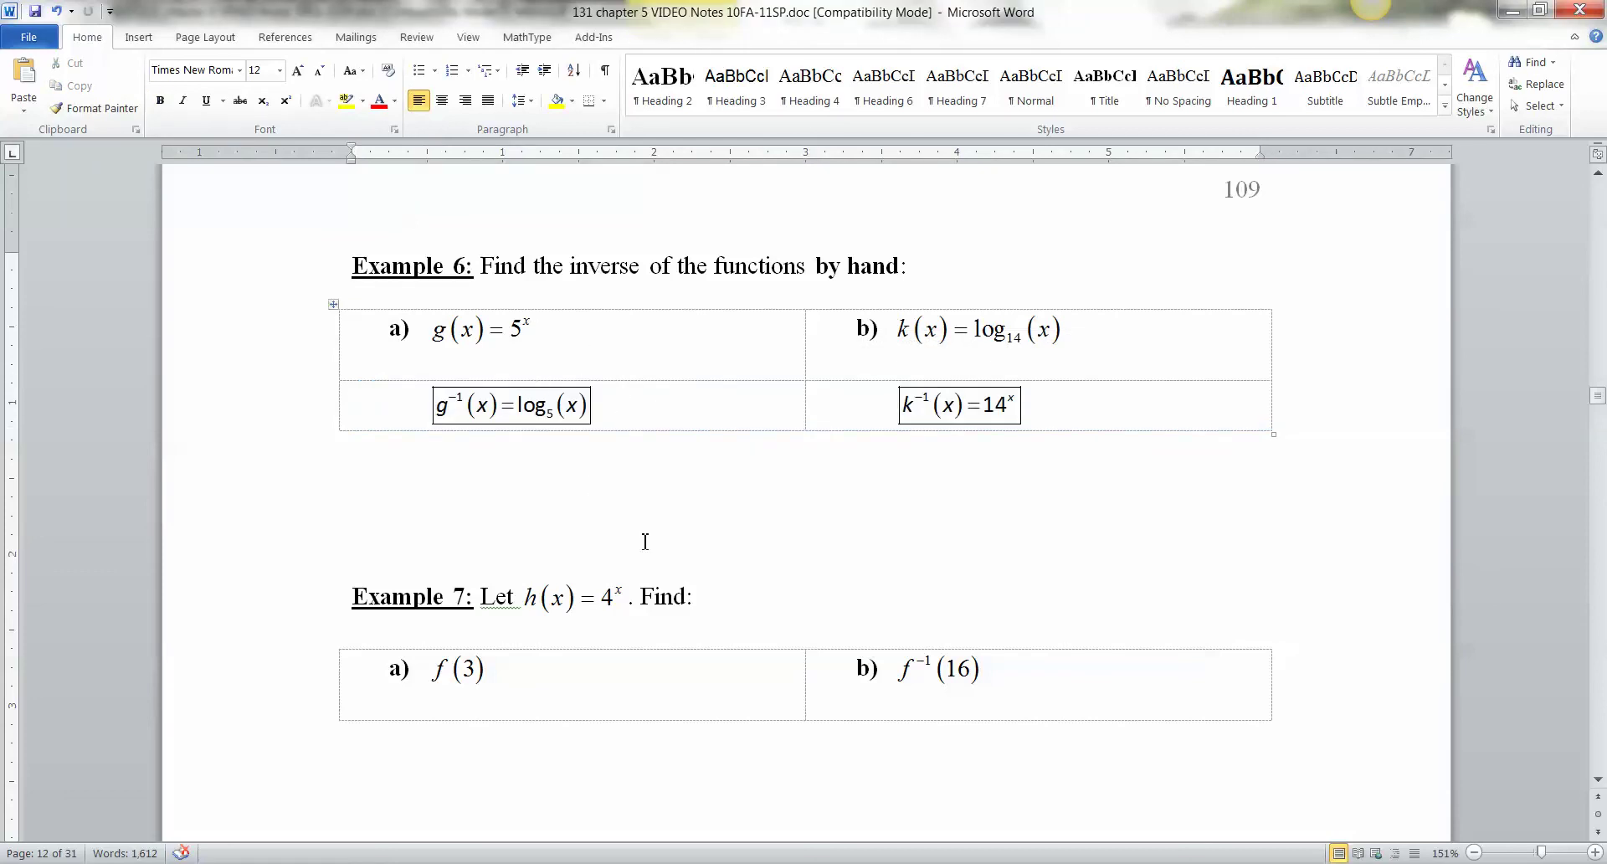
scroll(549, 613, "down", 2)
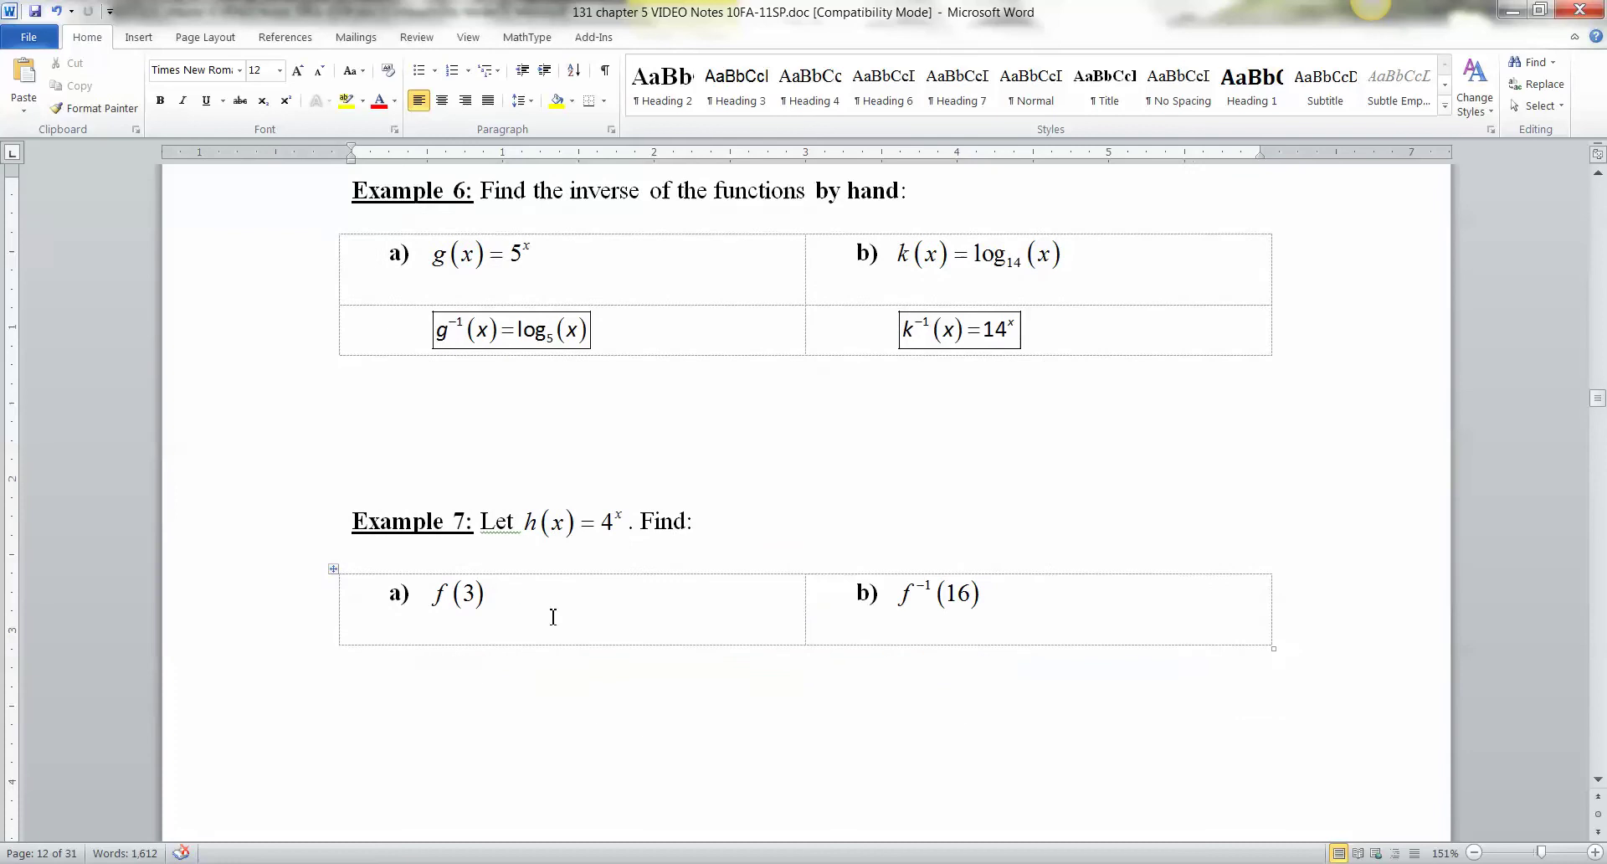
- Add a new row to the Example 7 table without list numbering
left_click(1133, 531)
key("Tab")
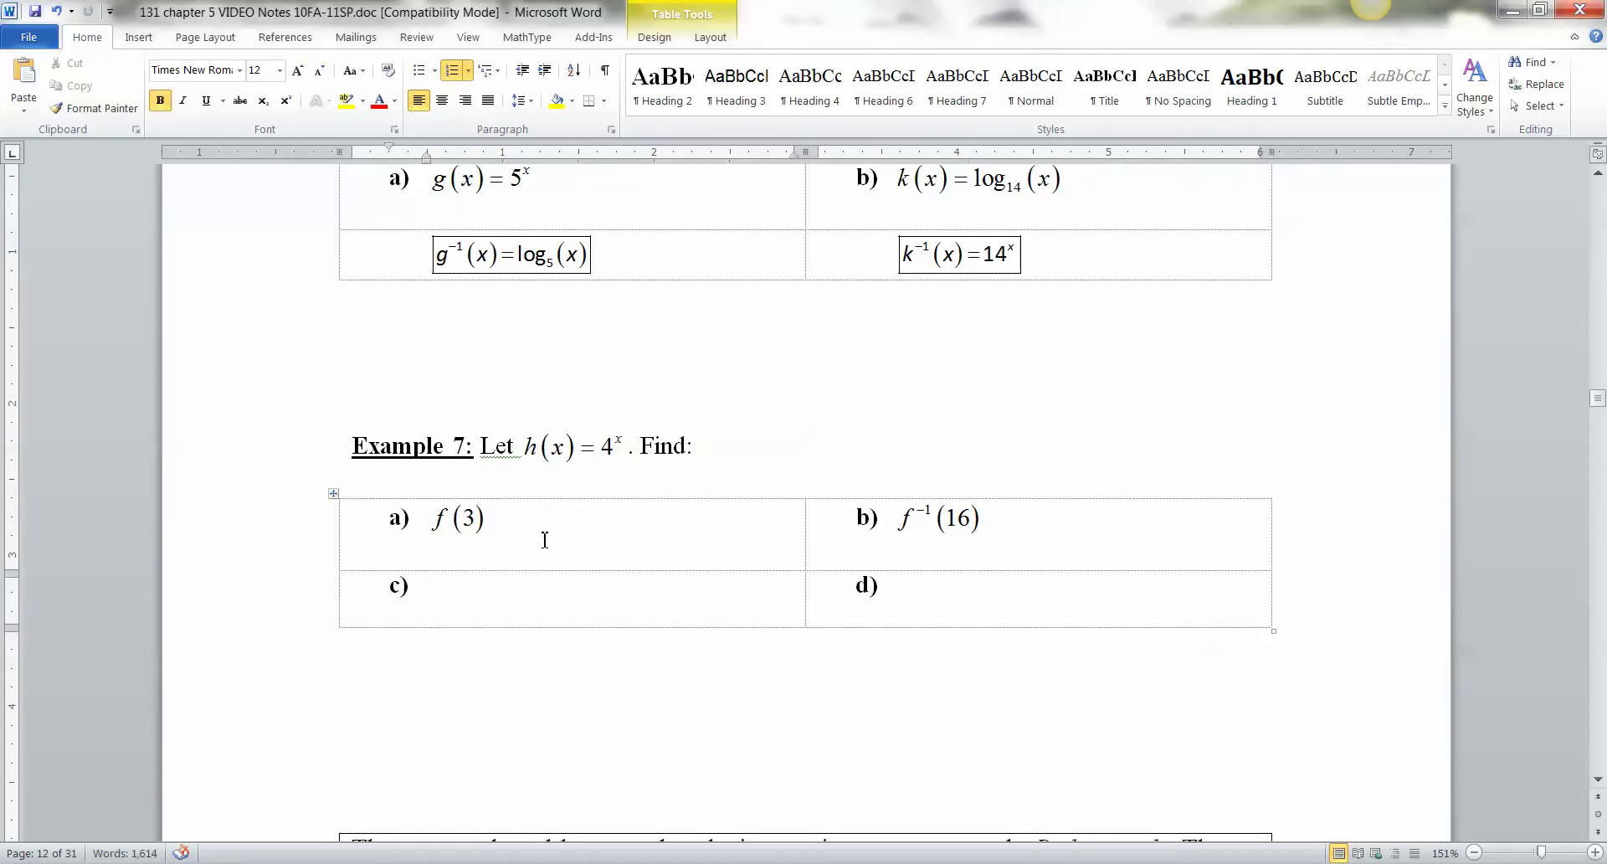
key("BackSpace")
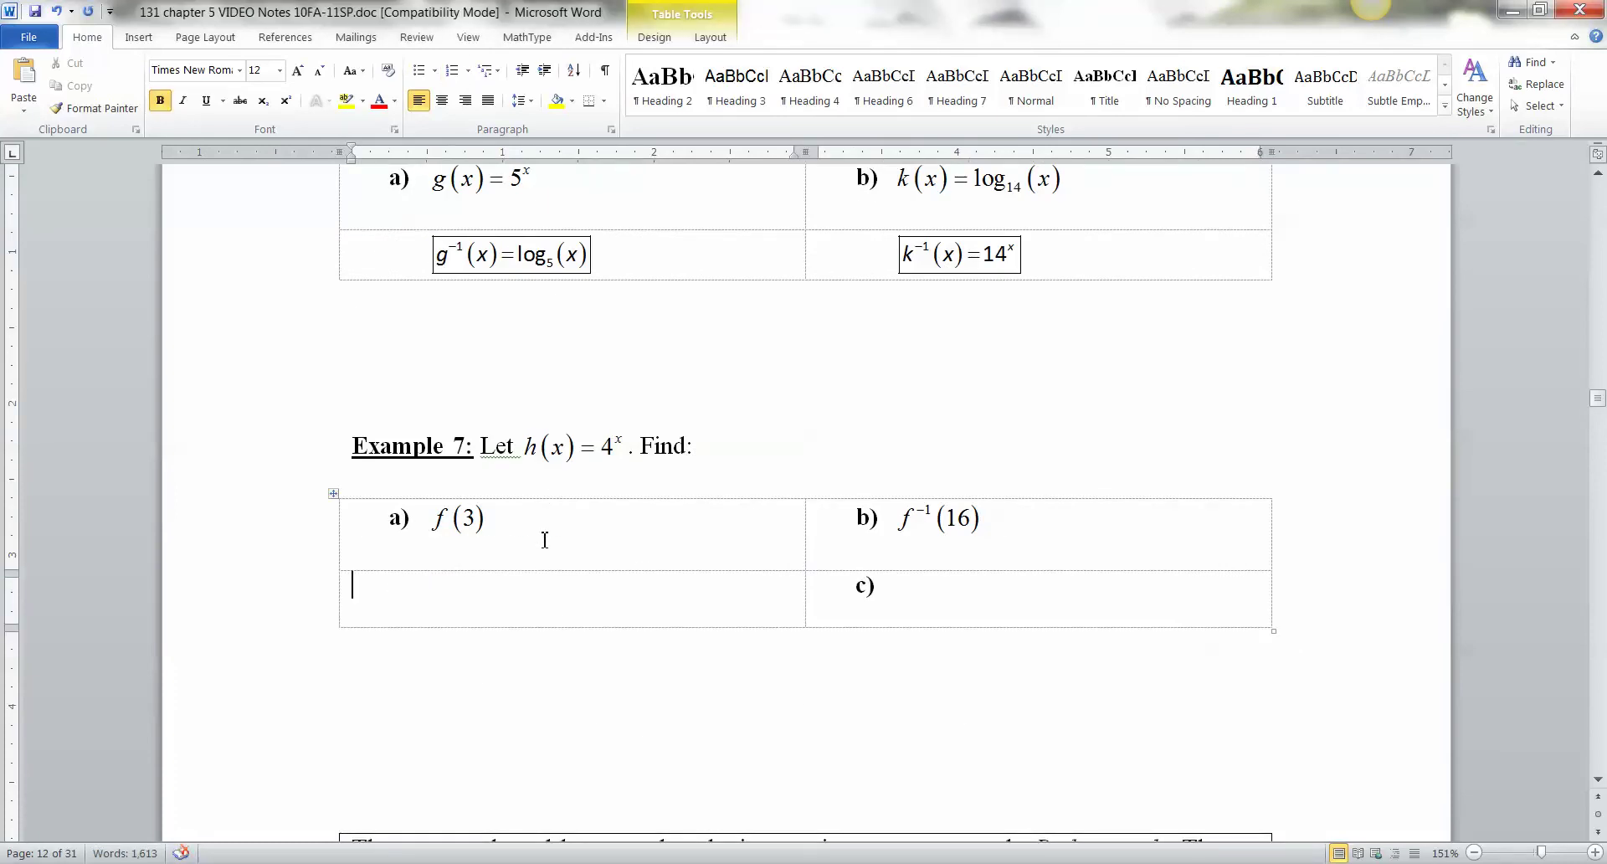
- Replace part a)'s f(3) equation with h(3)
double_click(456, 508)
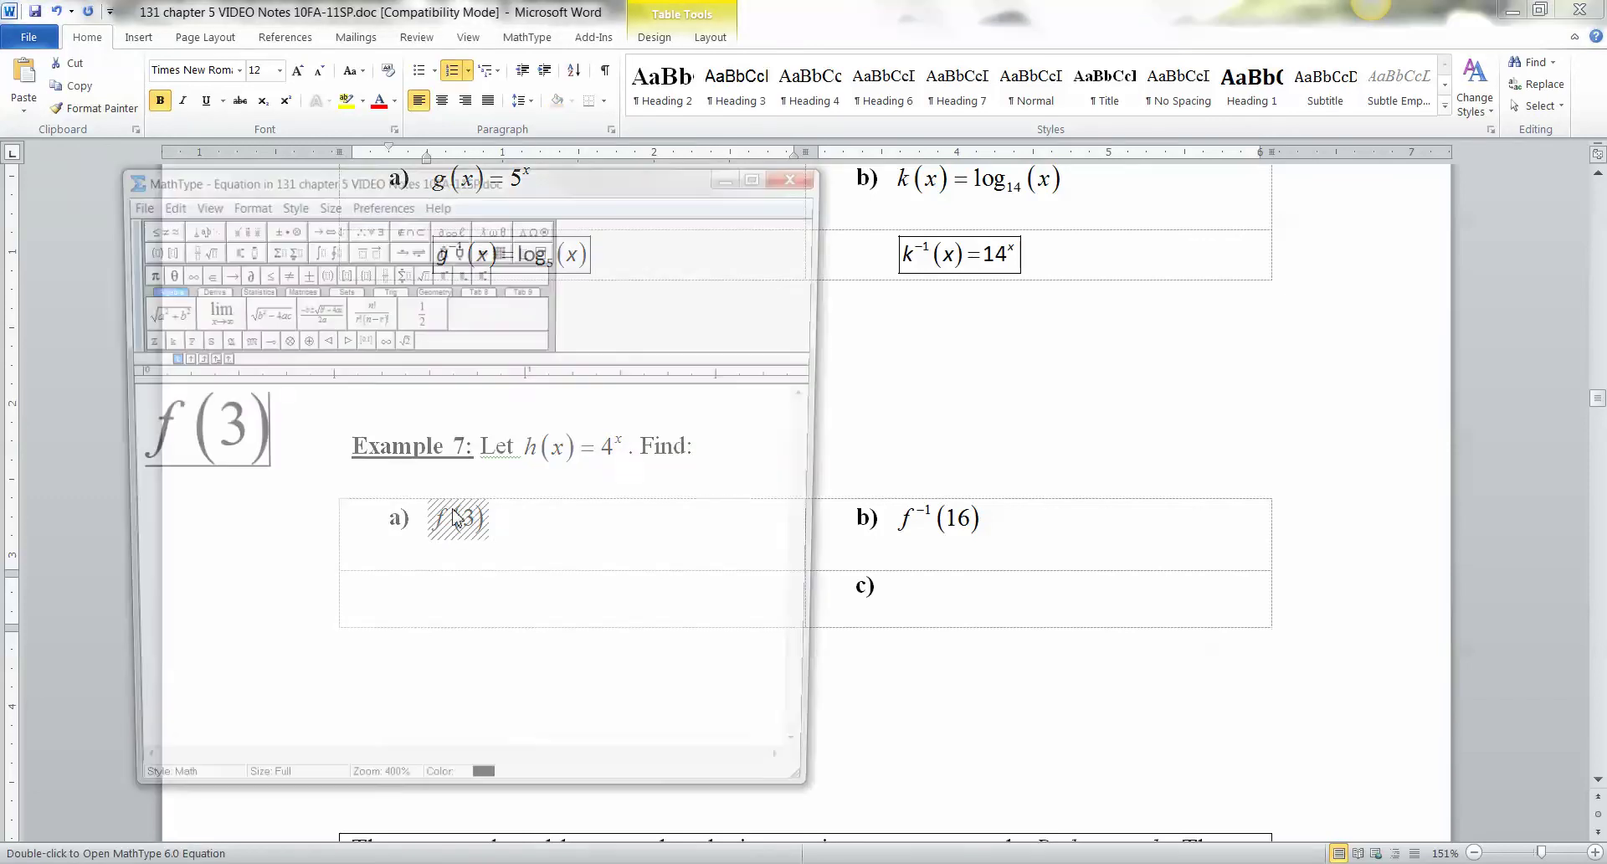
key("ctrl+a")
key("Delete")
type("h(3)")
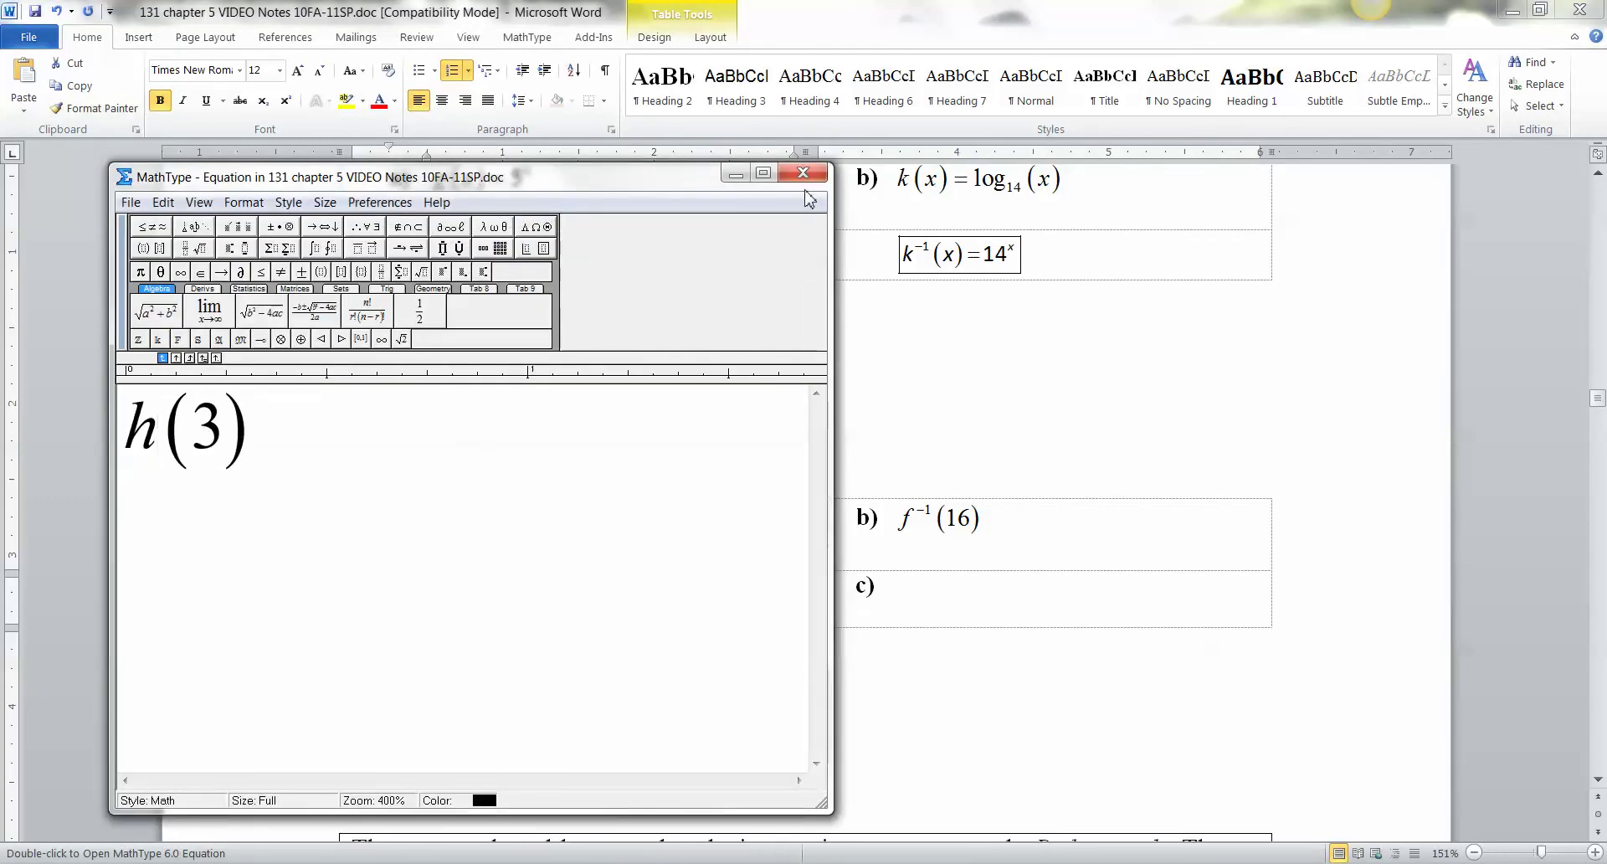
left_click(802, 172)
- Change part b)'s f⁻¹(16) to h⁻¹(16)
double_click(912, 535)
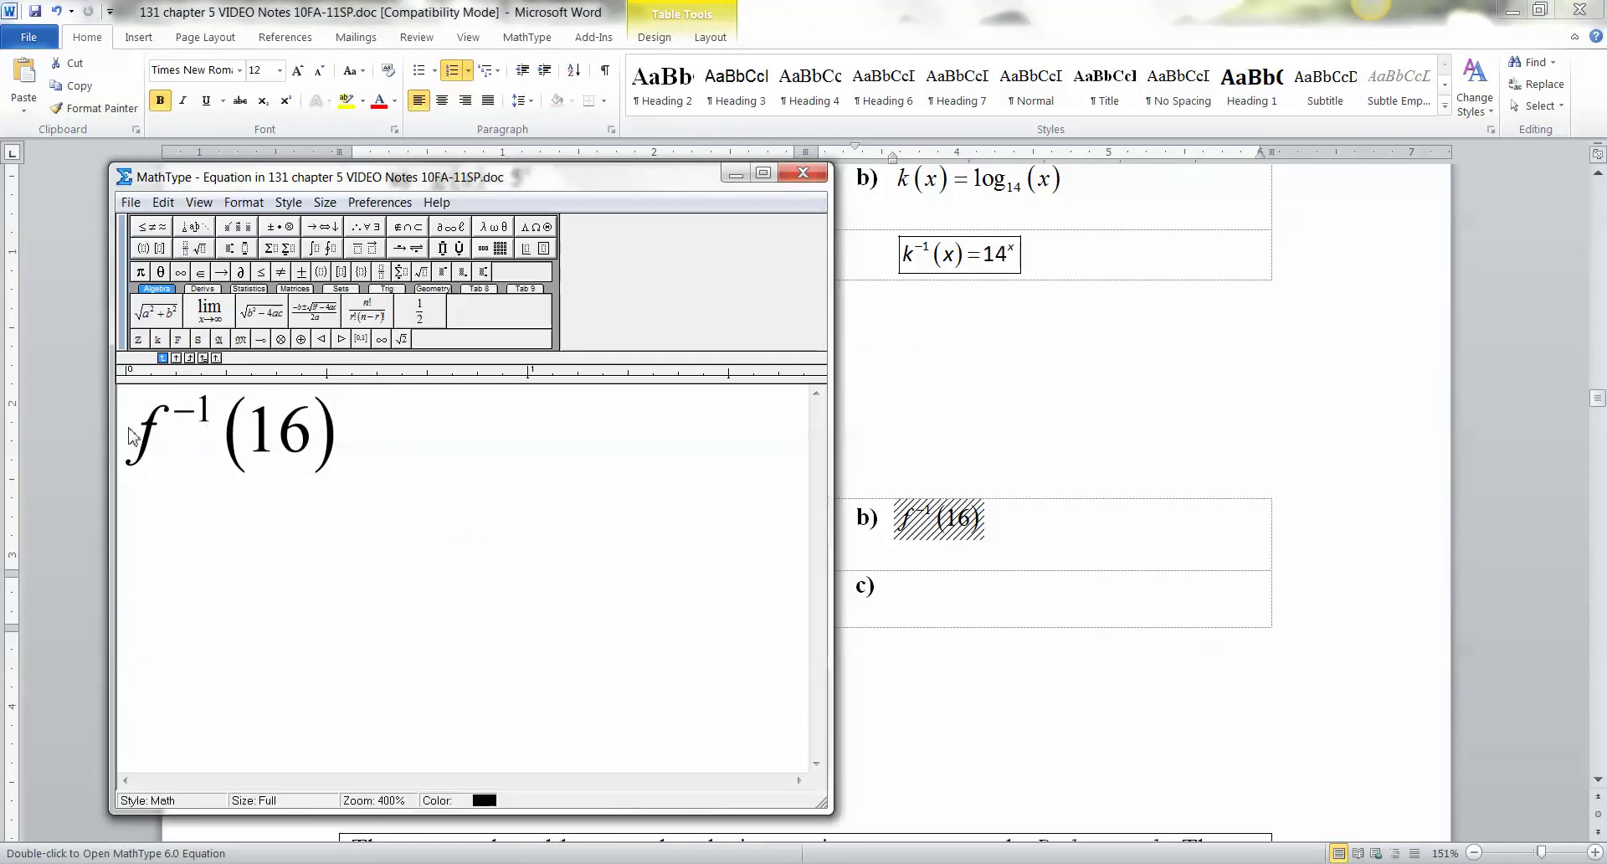
left_click_drag(155, 444, 109, 439)
type("h")
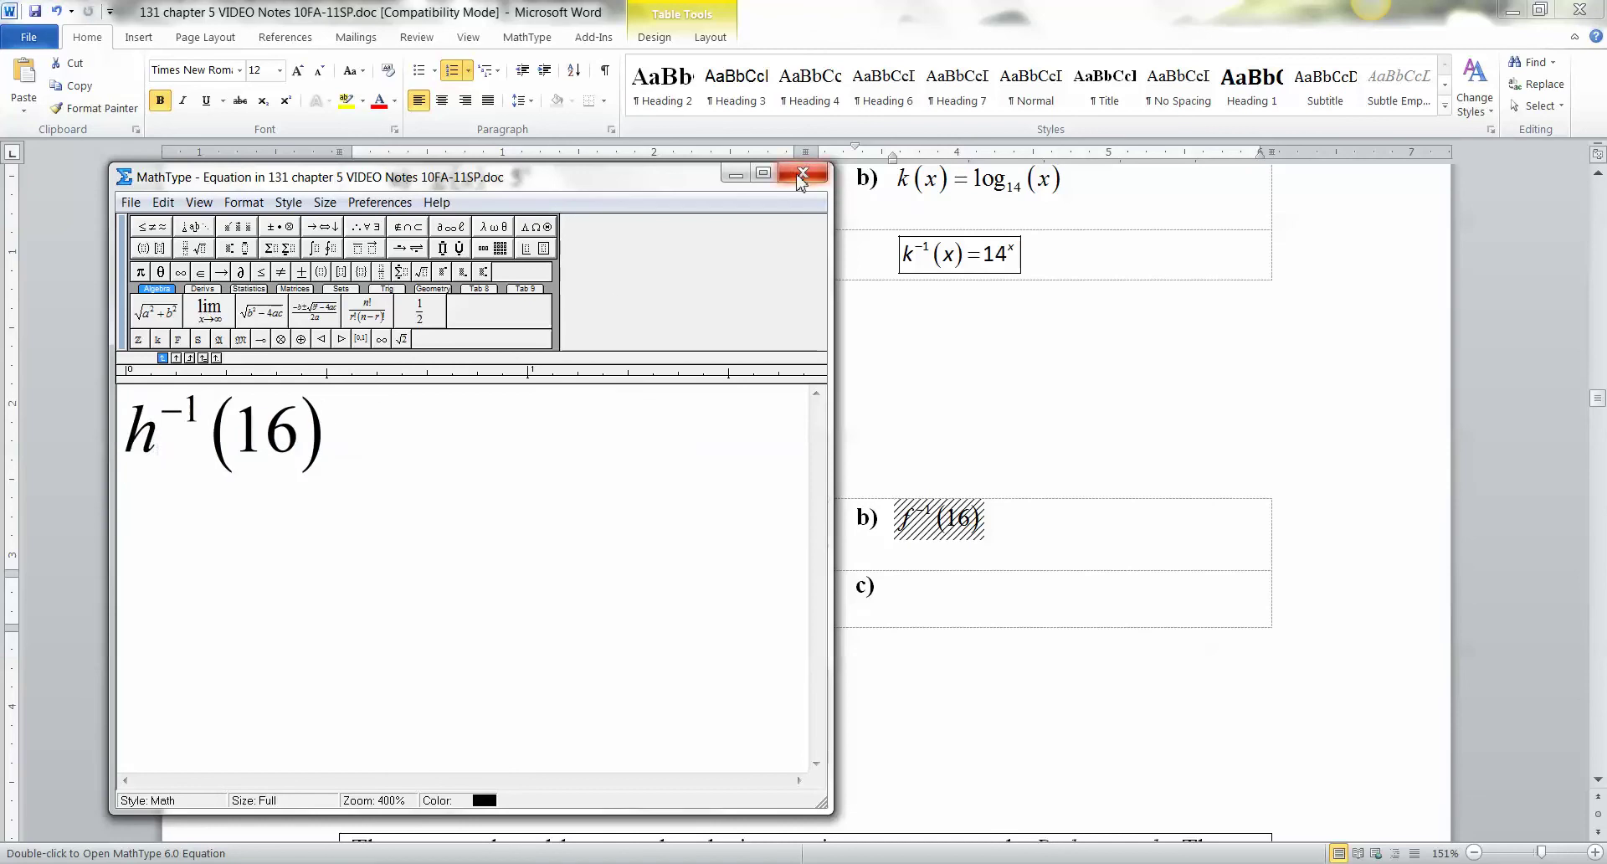
left_click(803, 172)
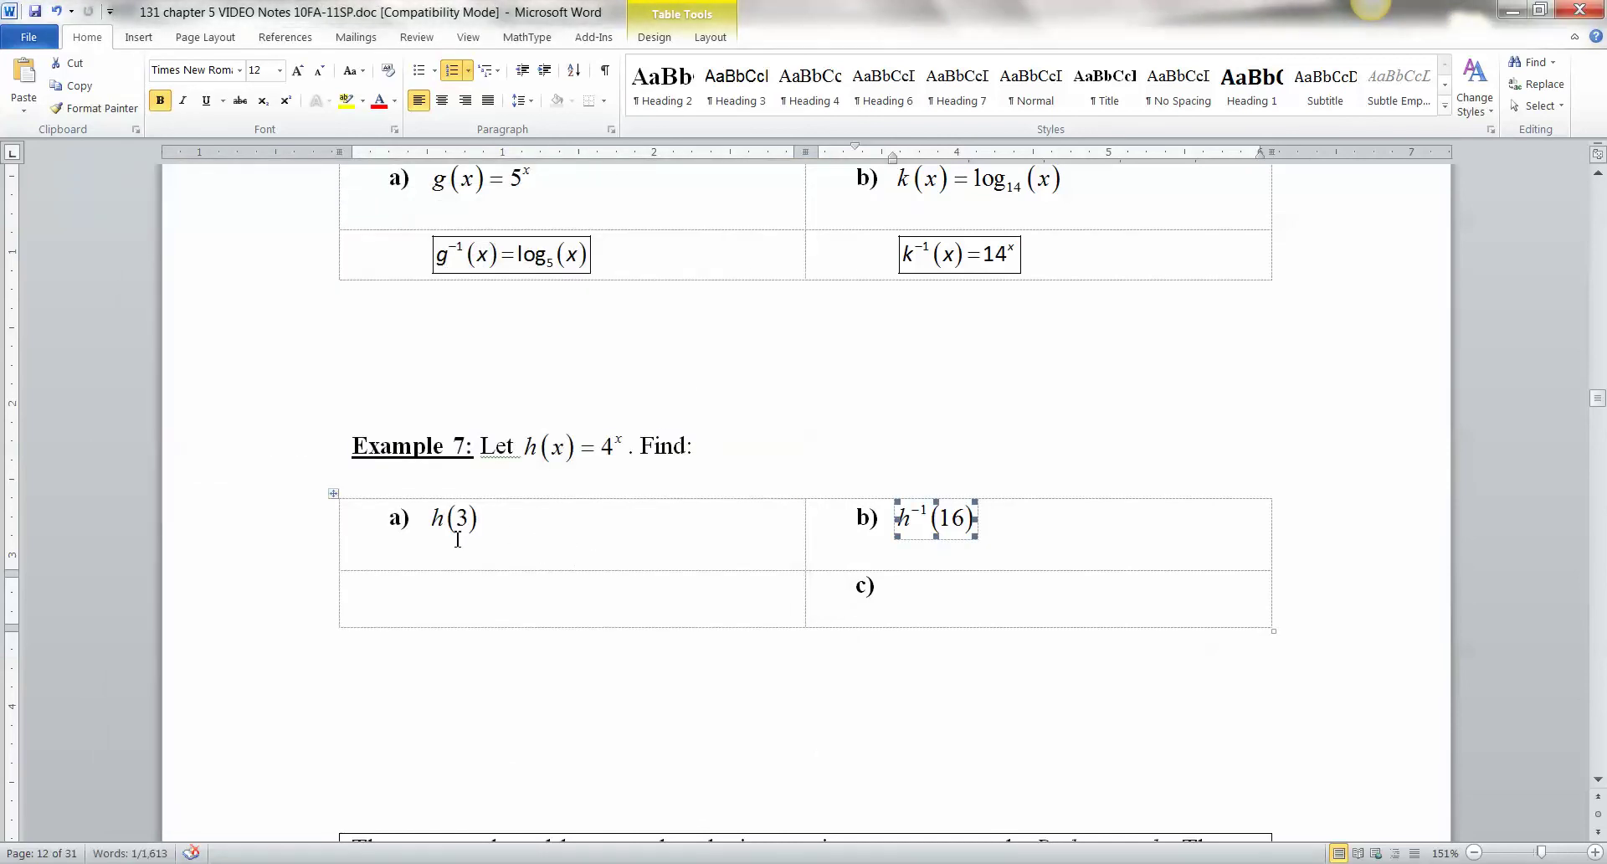
left_click(493, 585)
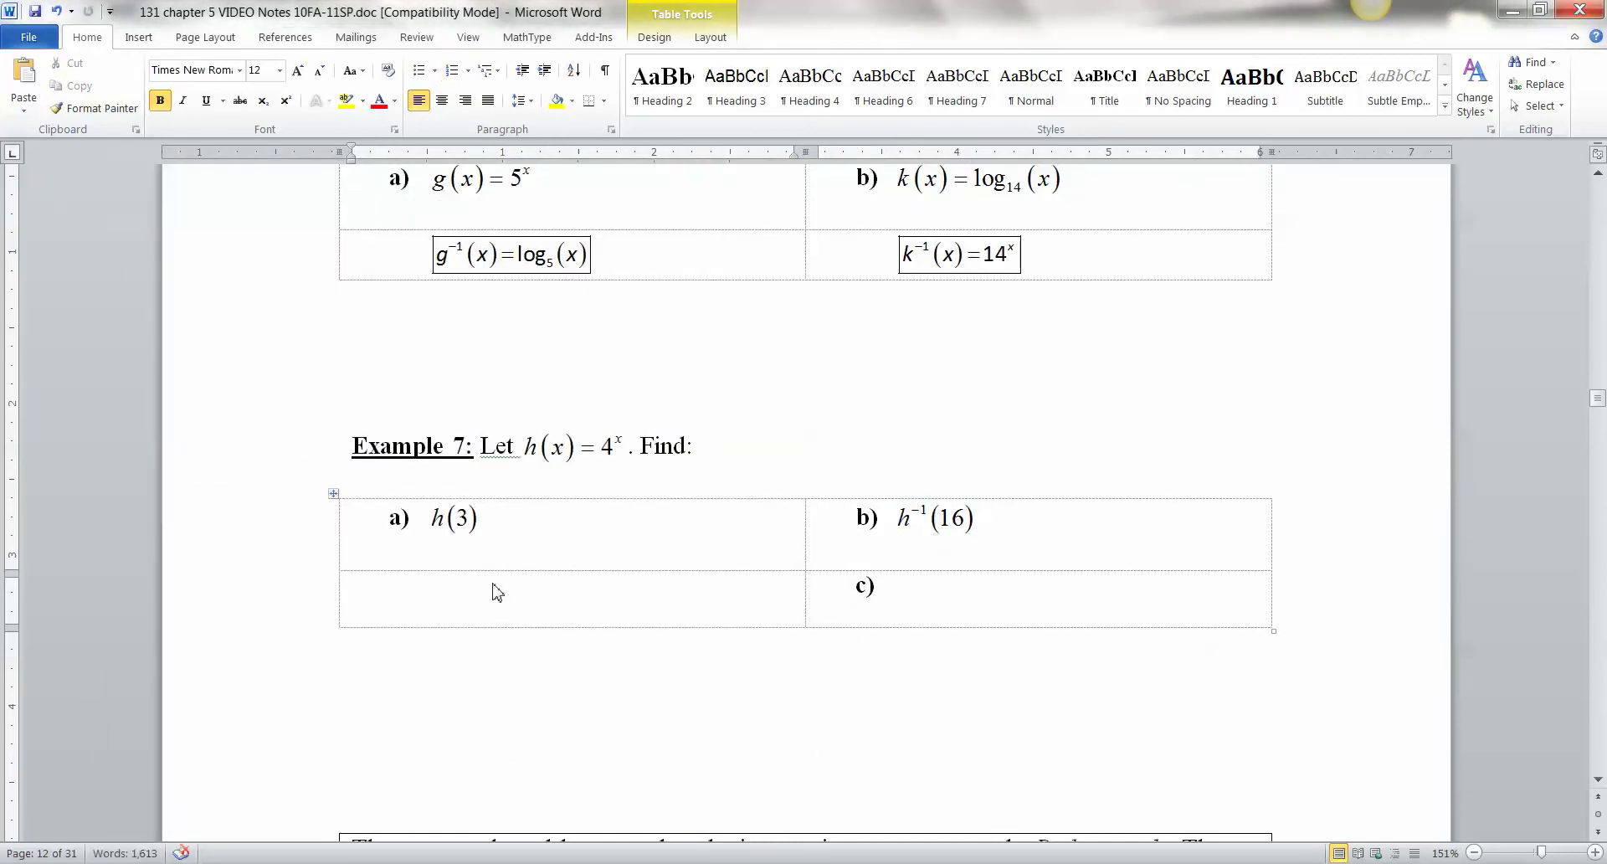
- Enter the equation h(3)=4³=64 in the answer cell under a)
key("ctrl+alt+q")
type("h")
key("ctrl+9")
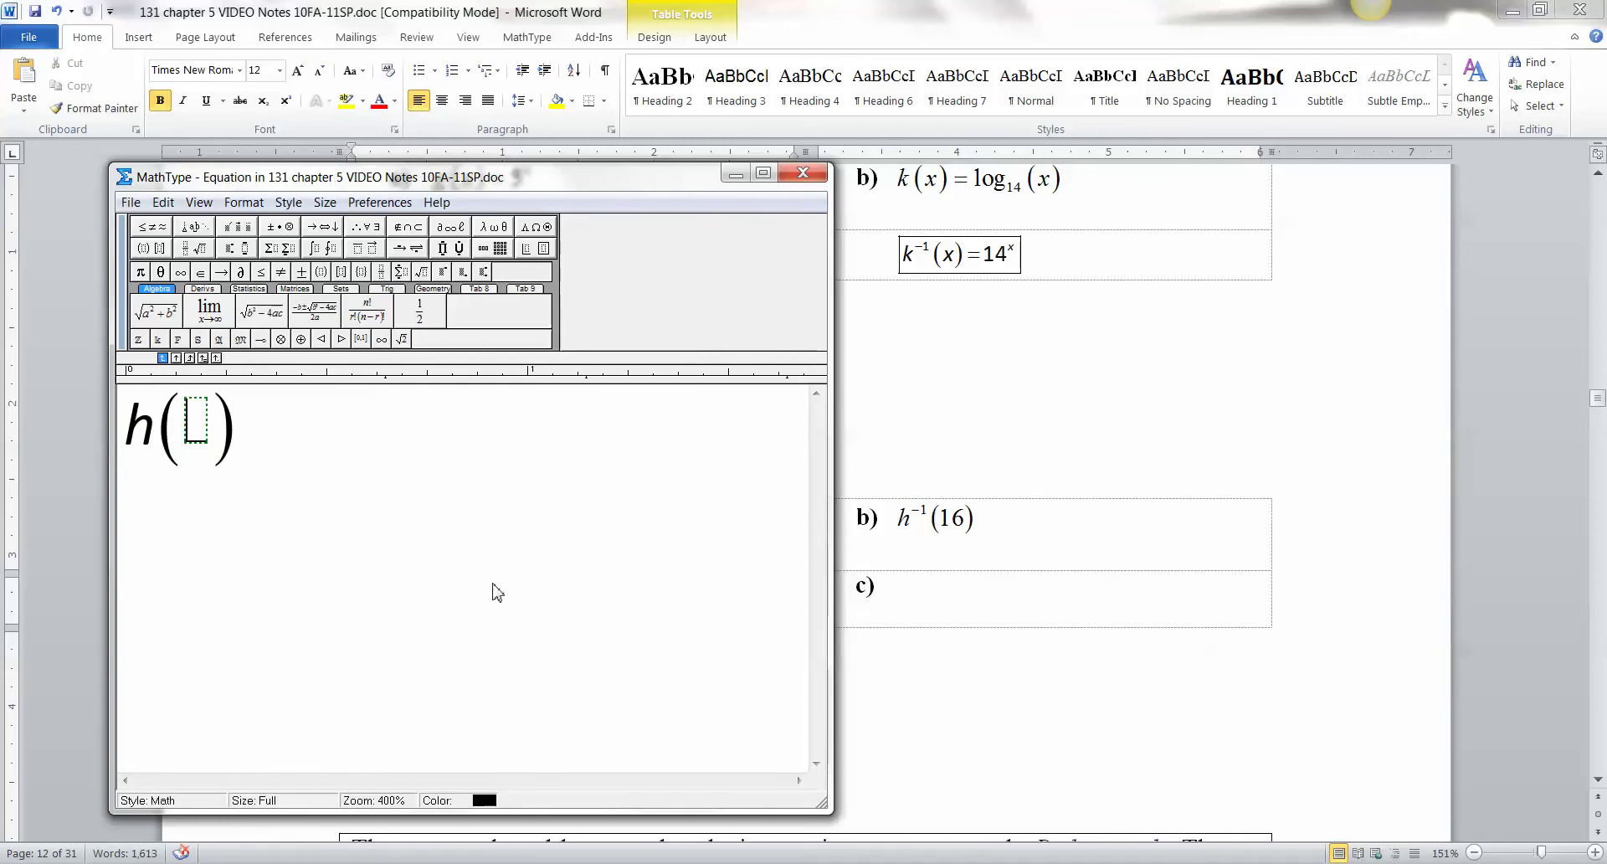
type("3")
key("Tab")
type("=")
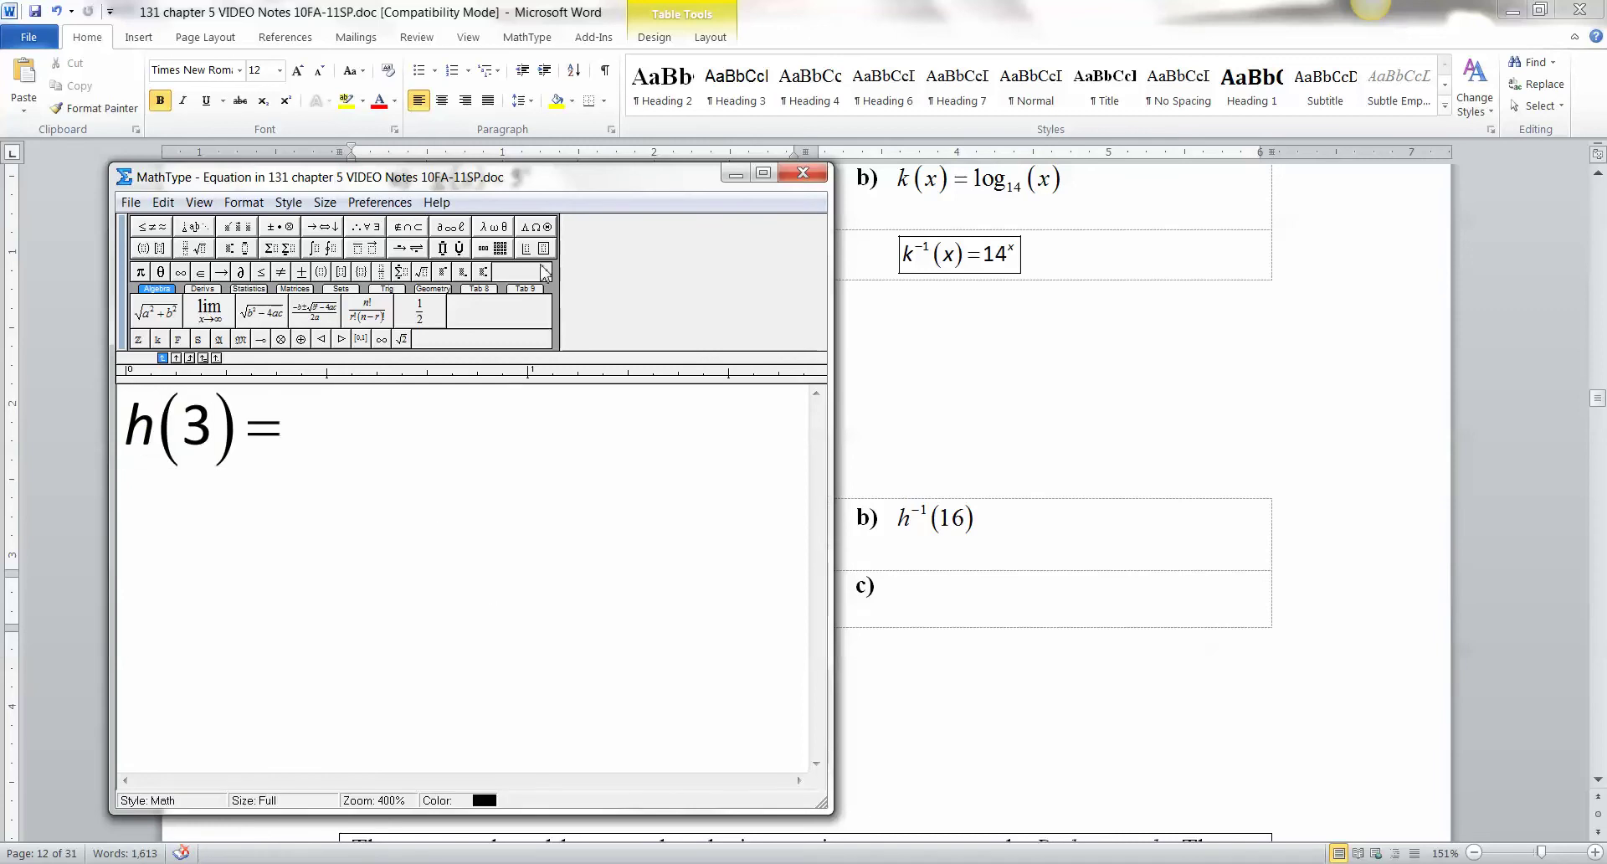
left_click_drag(597, 179, 1189, 170)
type("4")
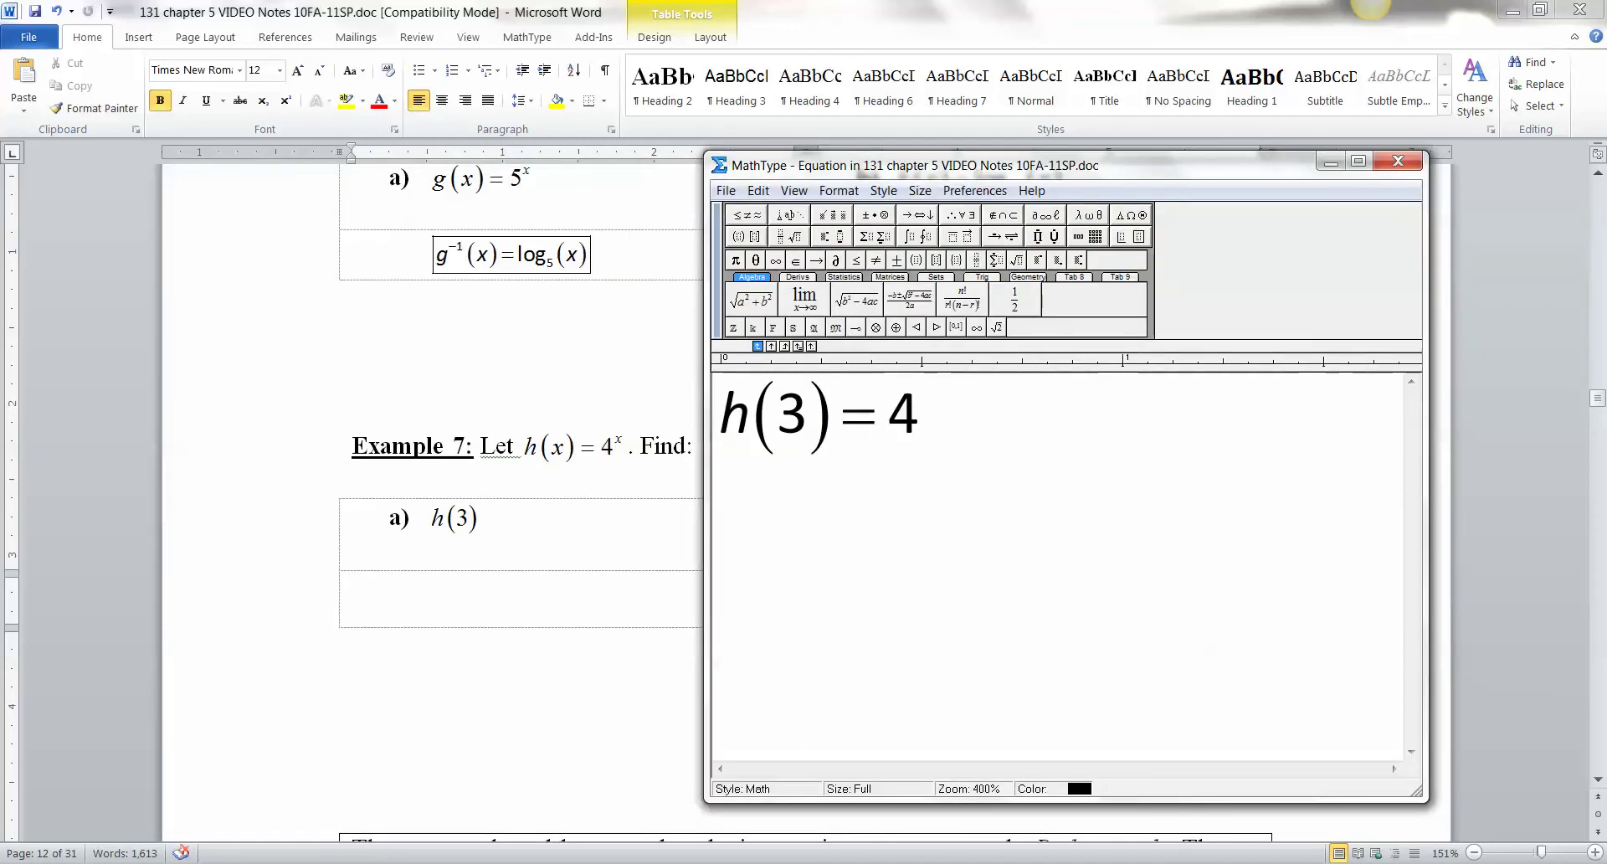
key("ctrl+h")
type("3")
key("Tab")
type("=64")
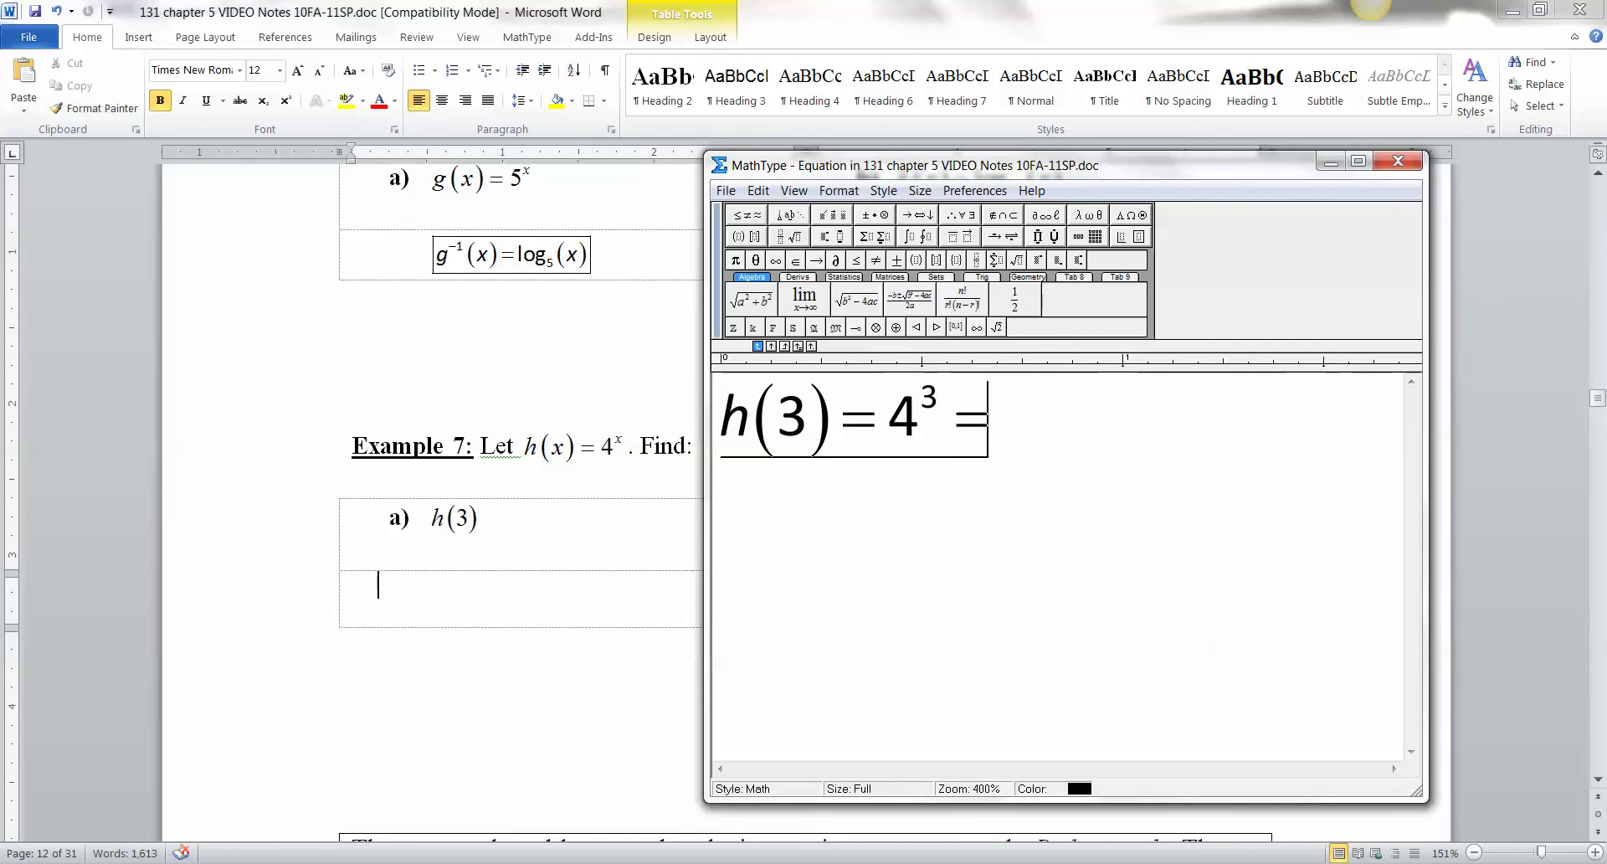
- Box the 64, place the equation, and delete the c) label from the right cell
key("shift+Left")
key("shift+Left")
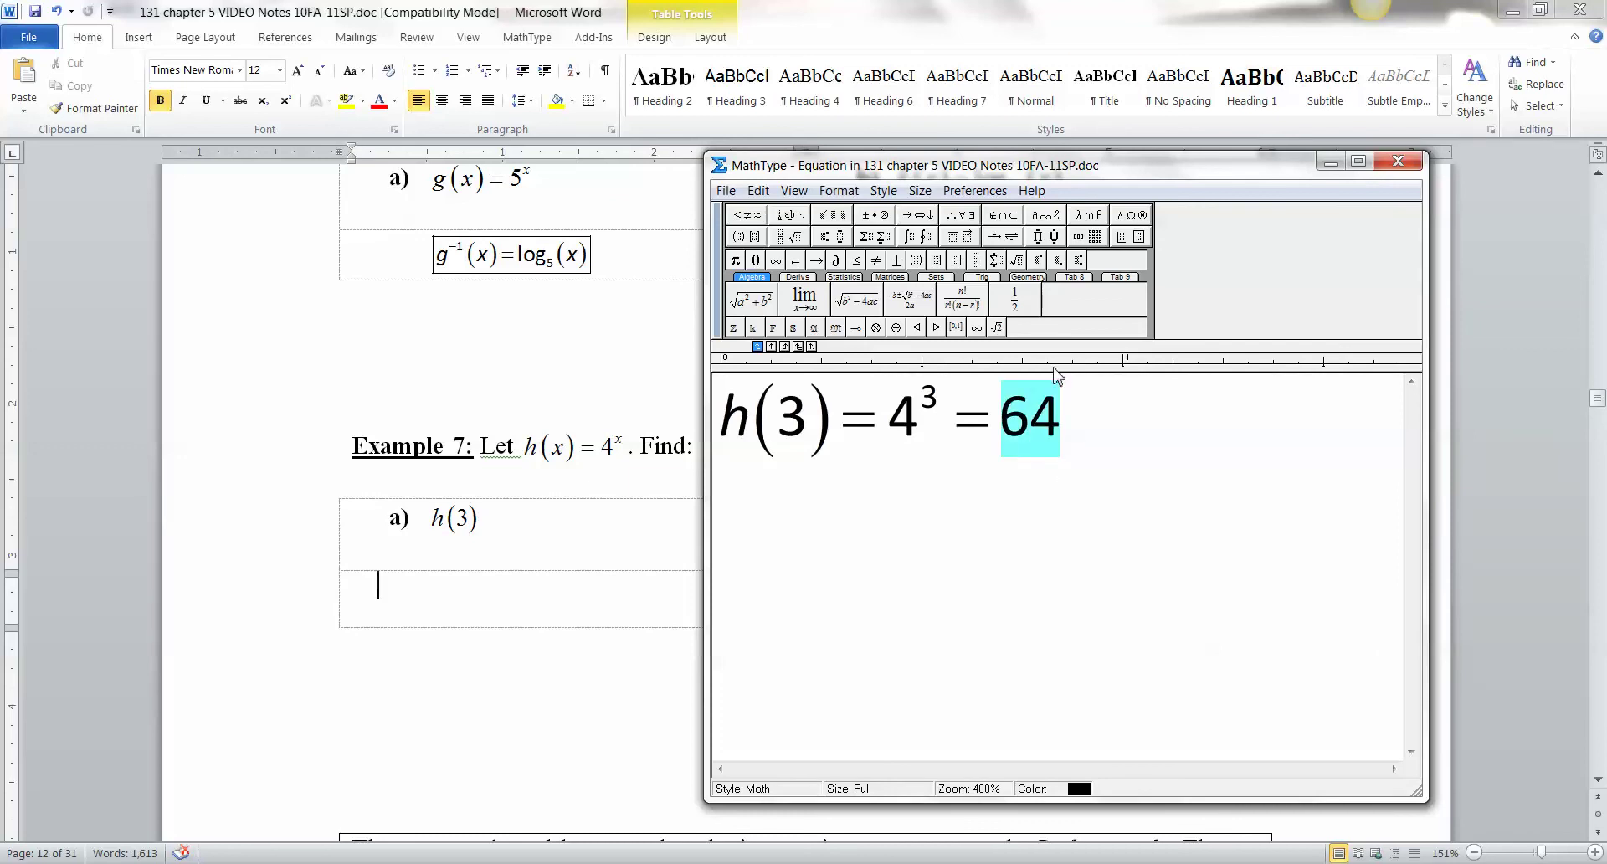
left_click(1121, 236)
left_click(1121, 295)
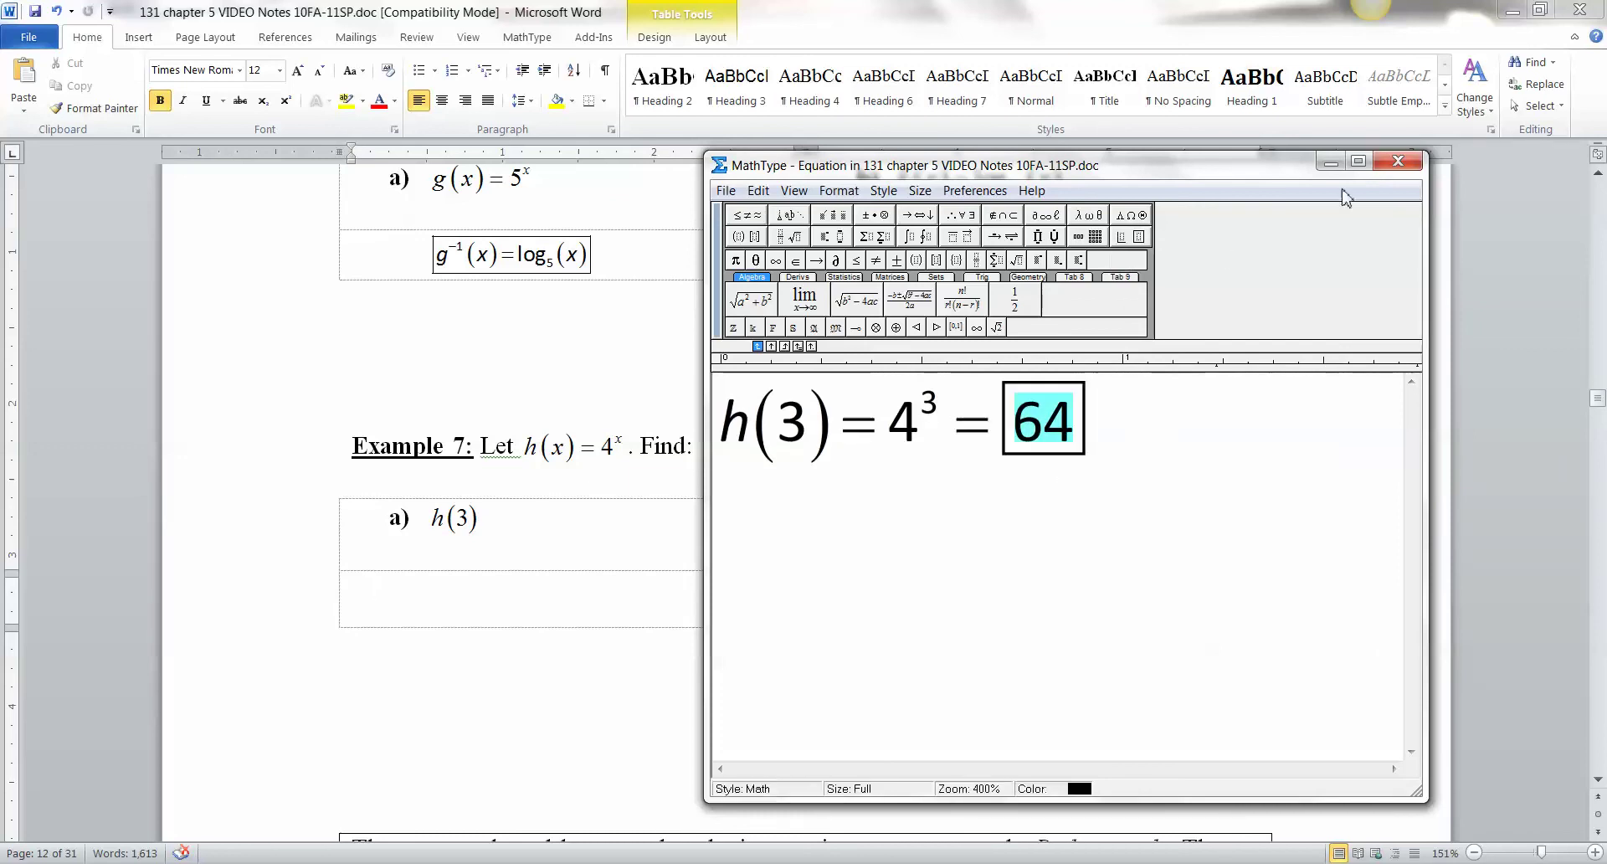
left_click(1397, 161)
left_click(459, 527)
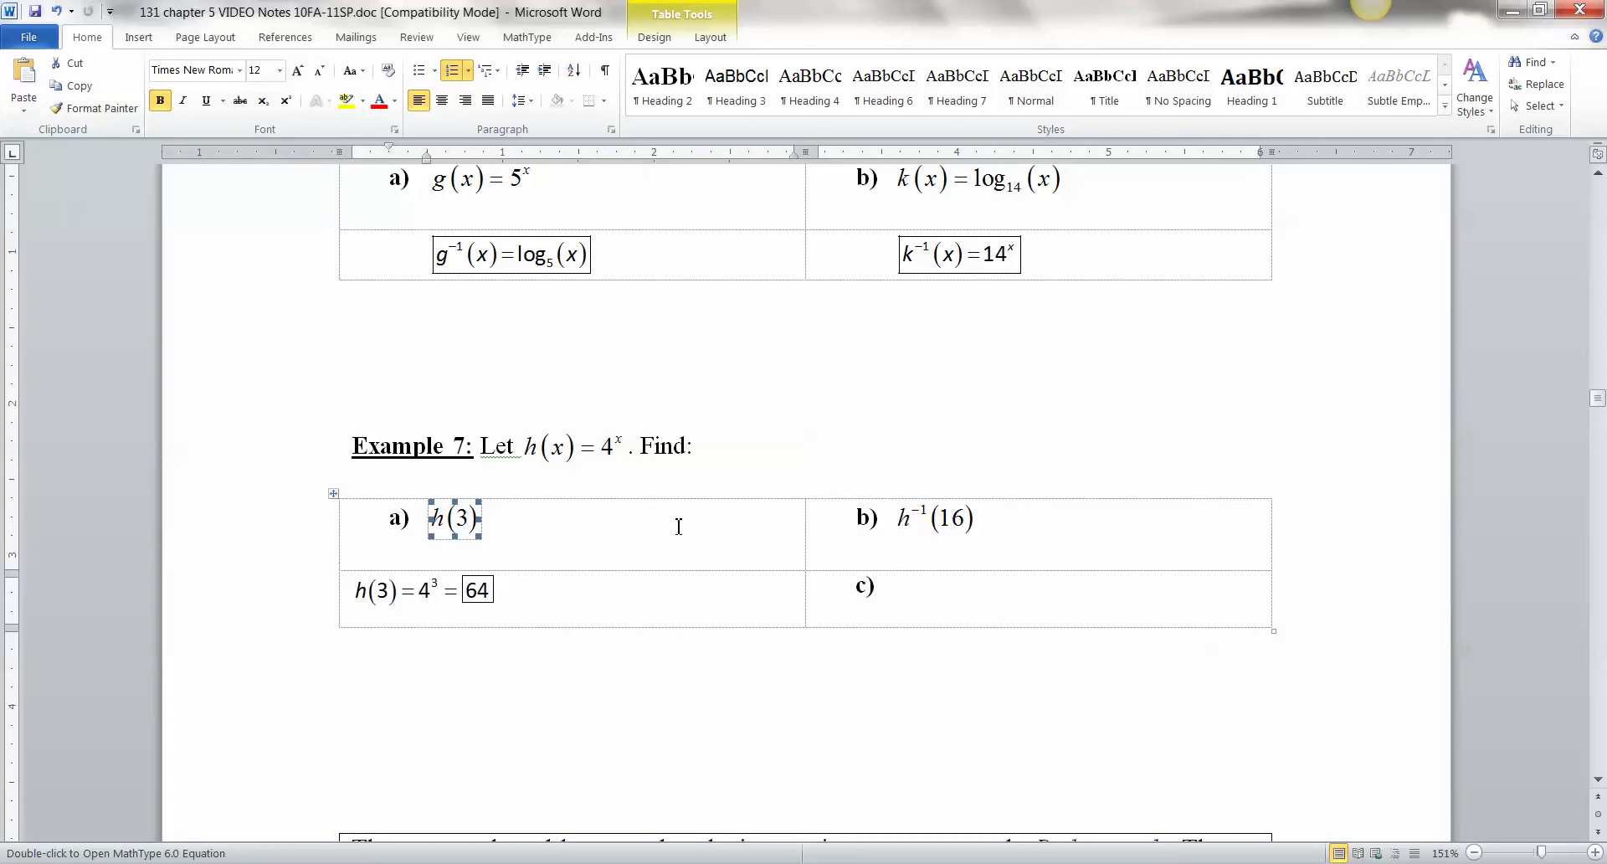
left_click(958, 588)
key("BackSpace")
key("BackSpace")
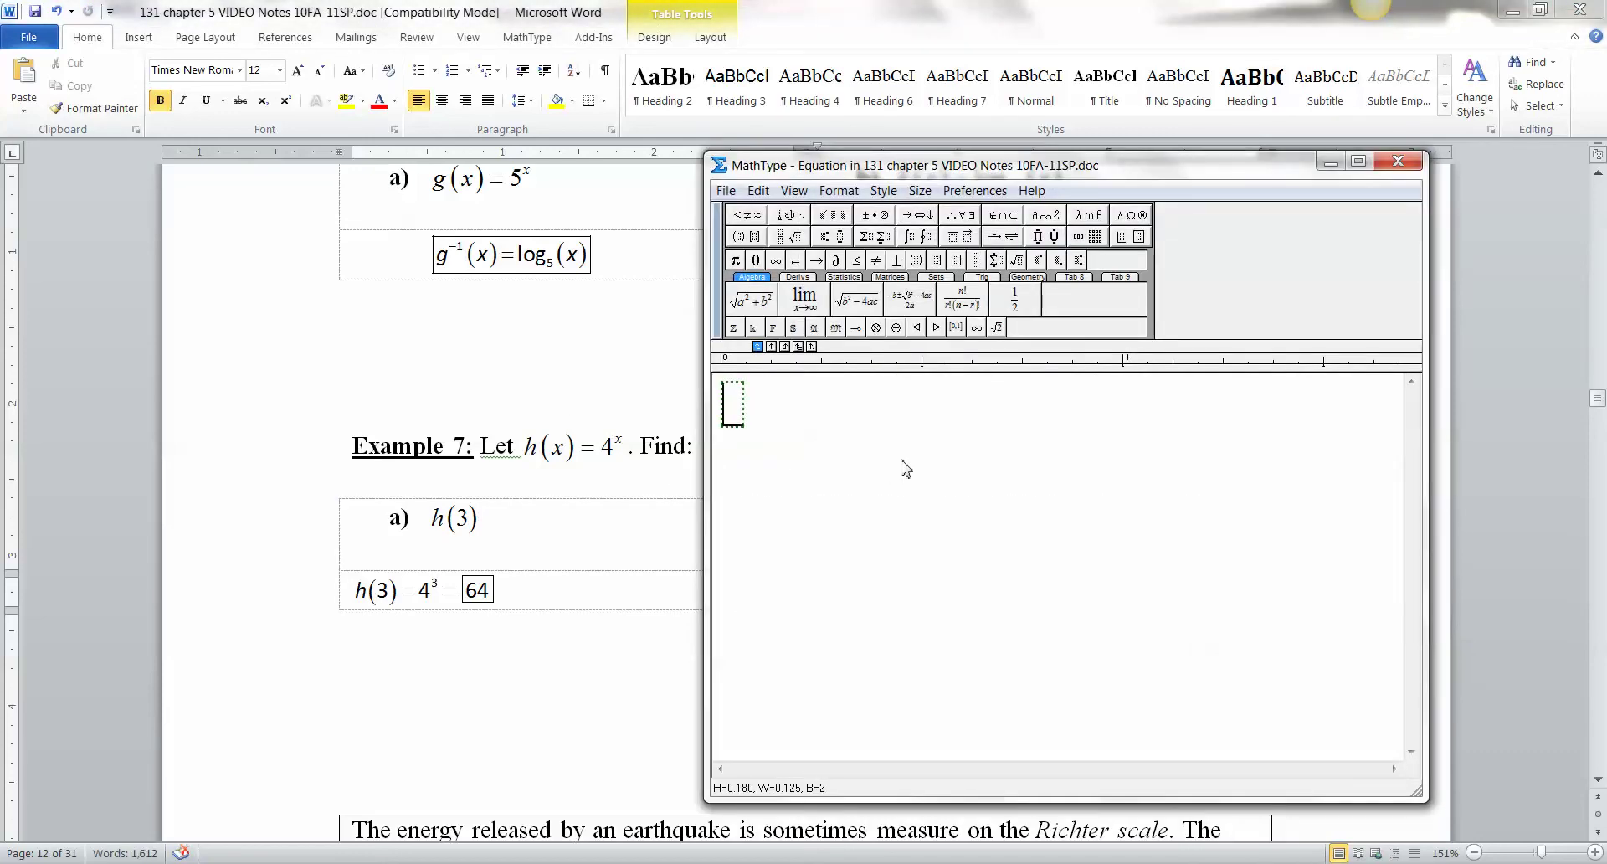
- Type the first line h⁻¹(x)=log₄(x), using a superscript and a subscript
type("h")
key("ctrl+h")
type("-1")
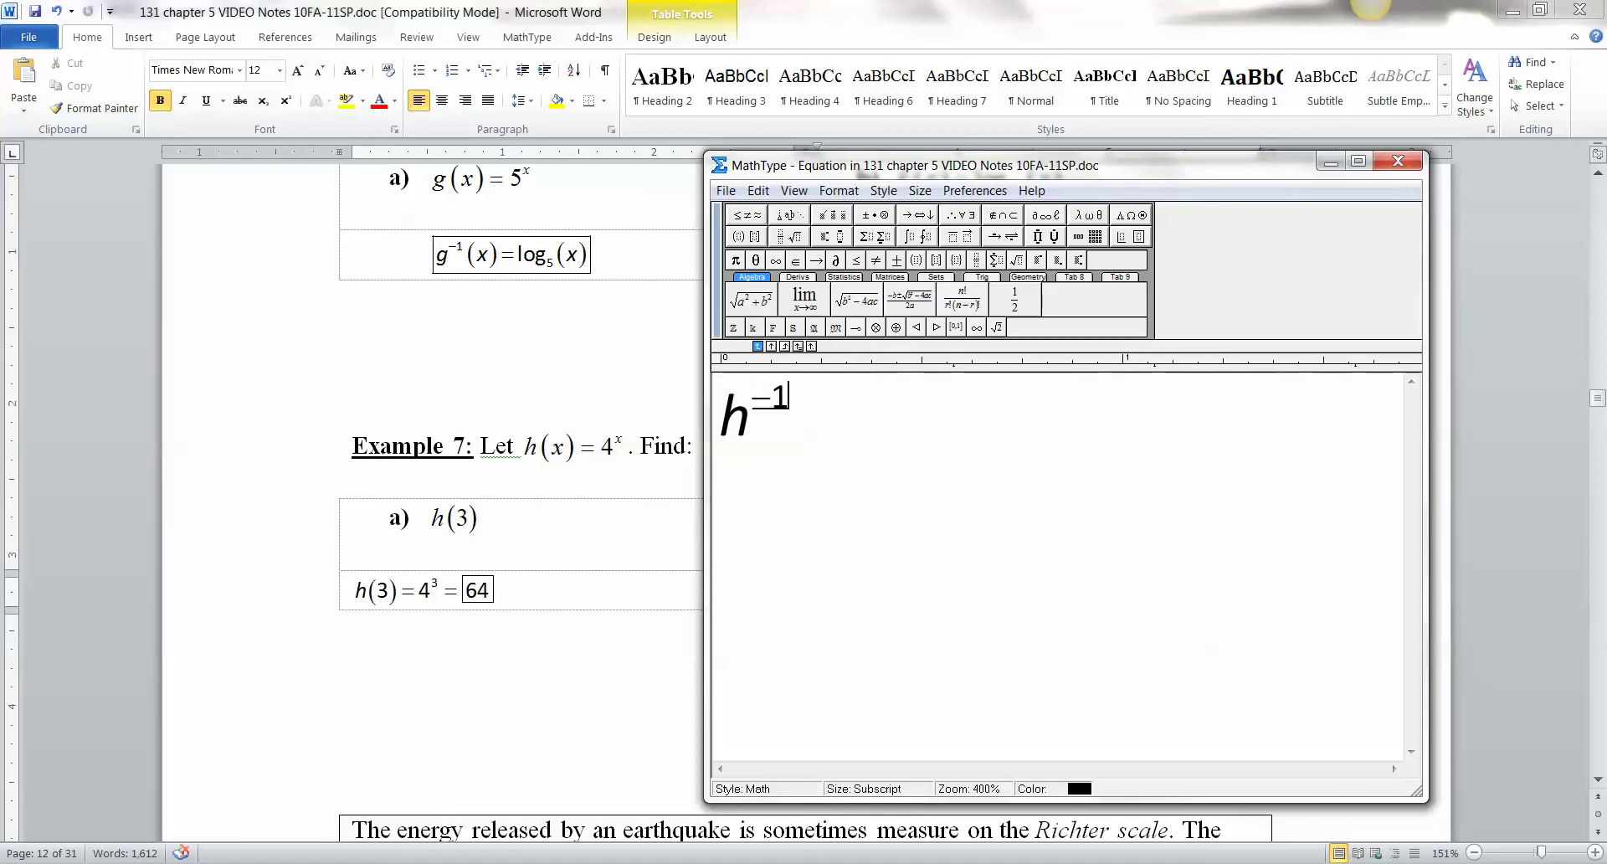
key("Tab")
type("(x)=")
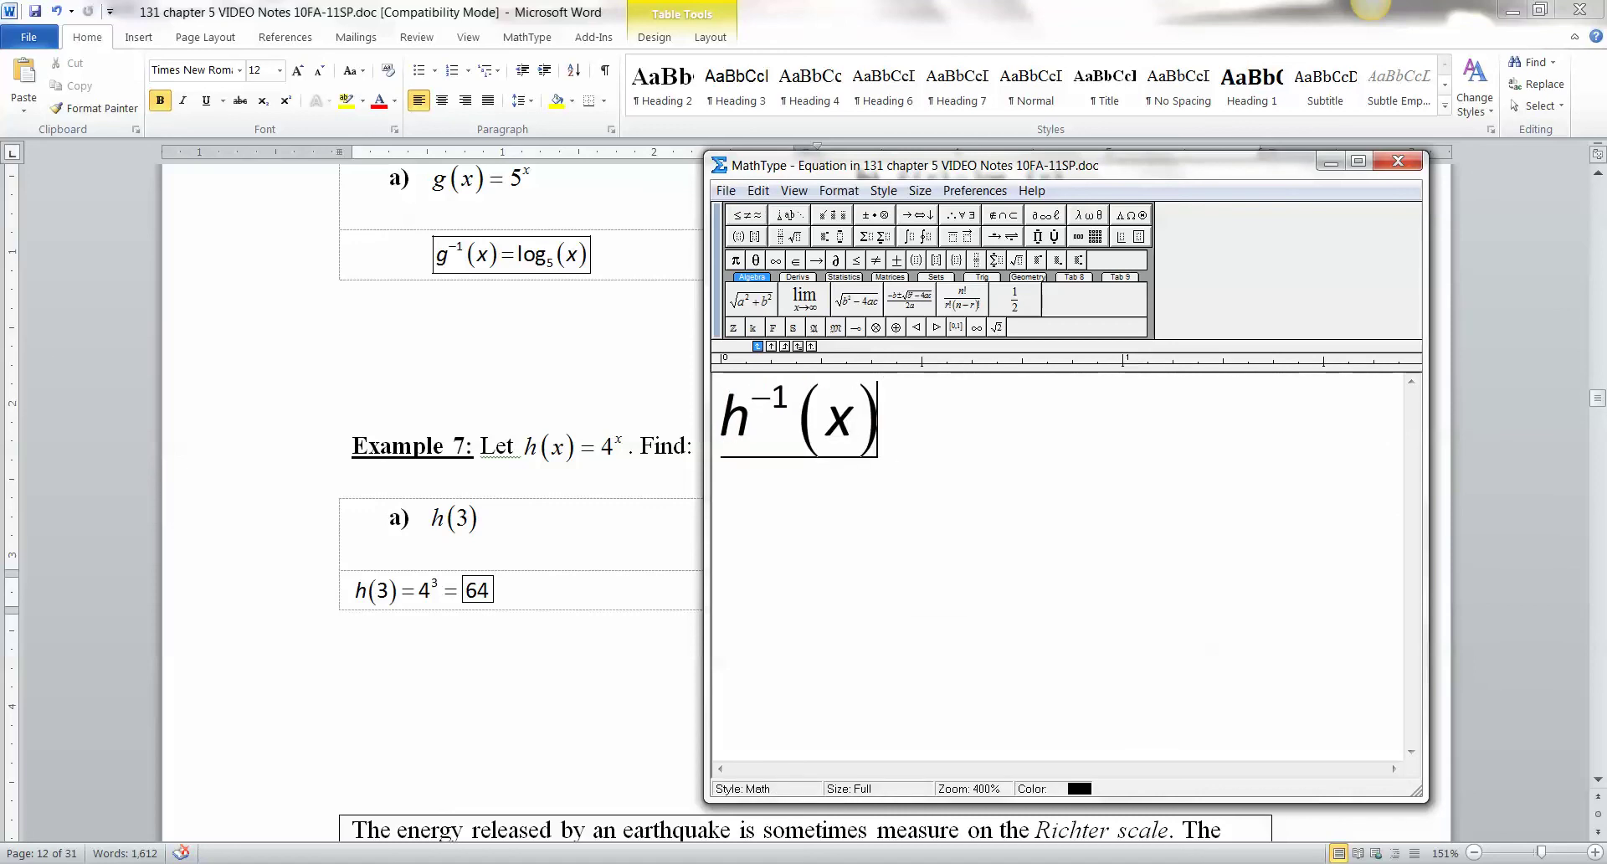
type("log")
key("ctrl+l")
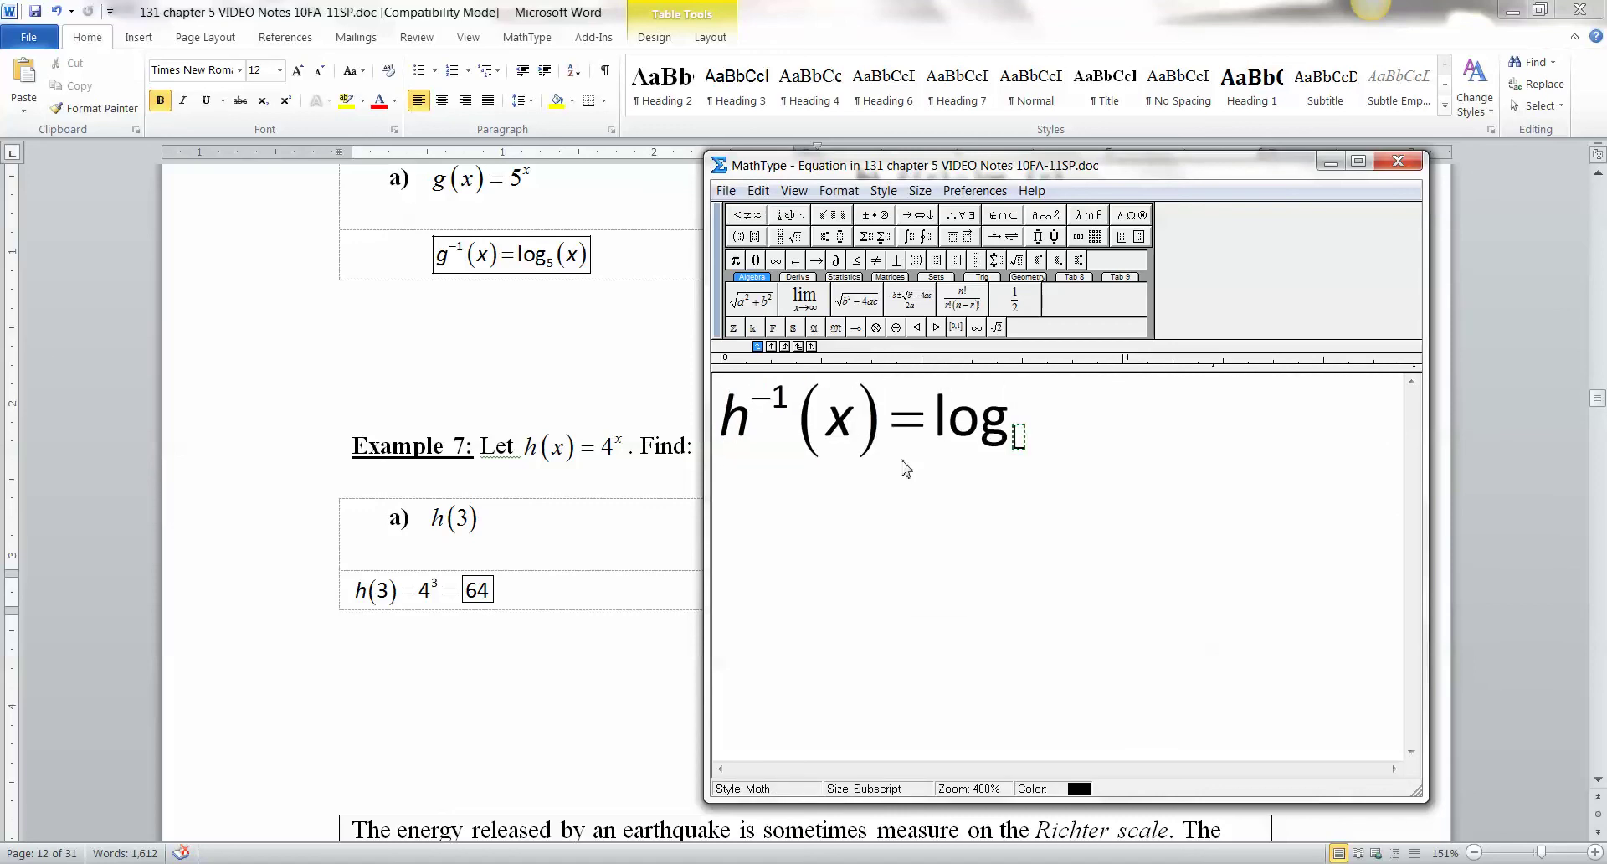
type("4")
key("Tab")
type("(x)")
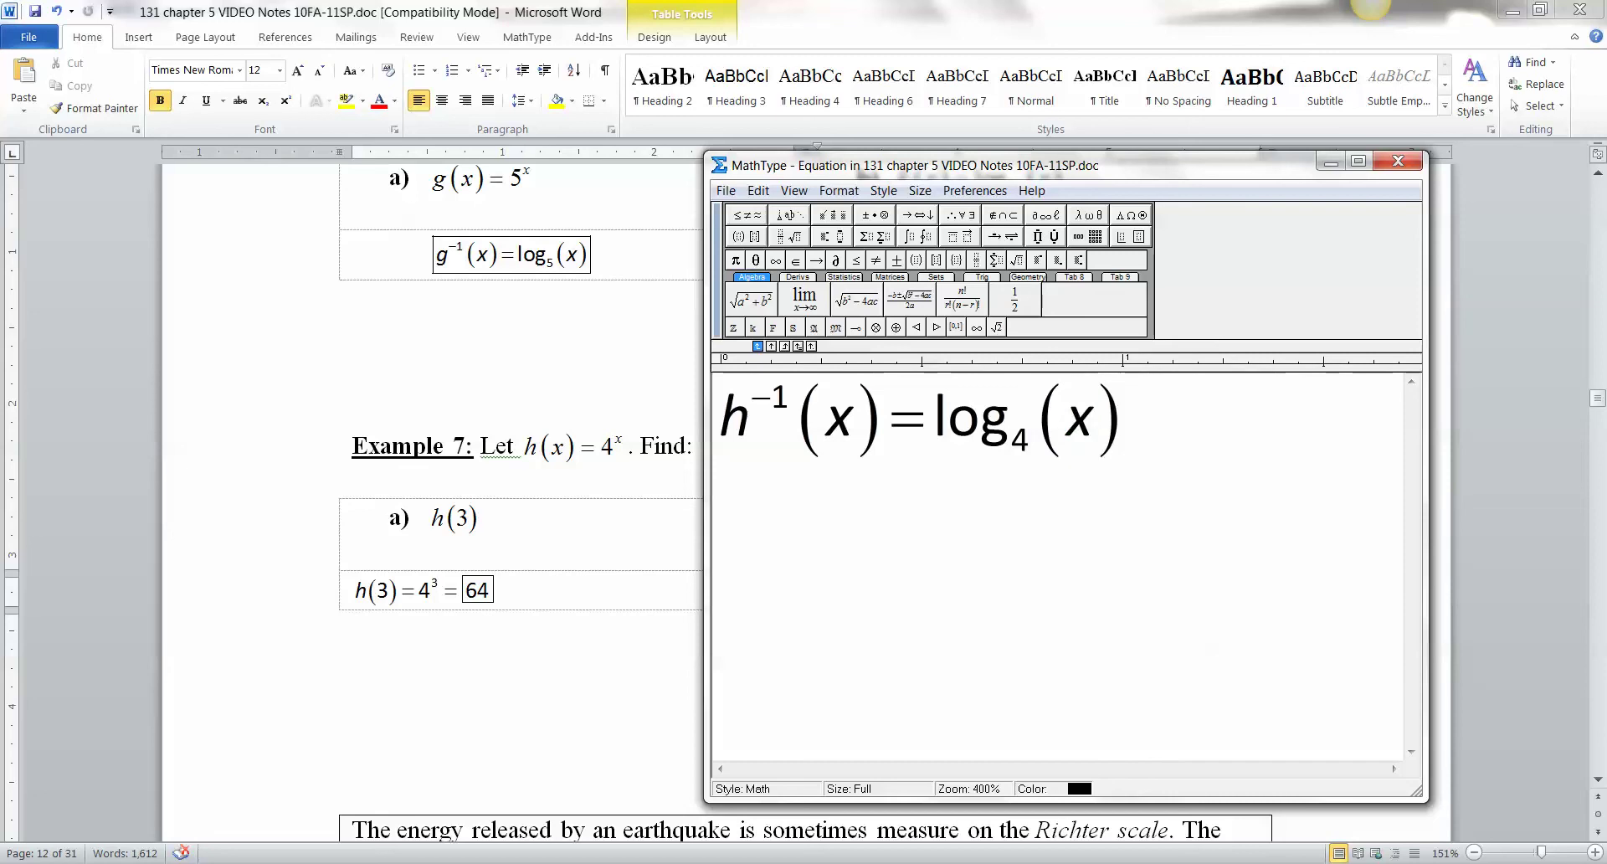
- Add a second line reading h⁻¹(16)=log₄(16)
key("Return")
type("h")
key("ctrl+h")
type("-1")
key("ctrl+9")
left_click_drag(1009, 167, 1078, 164)
type("16")
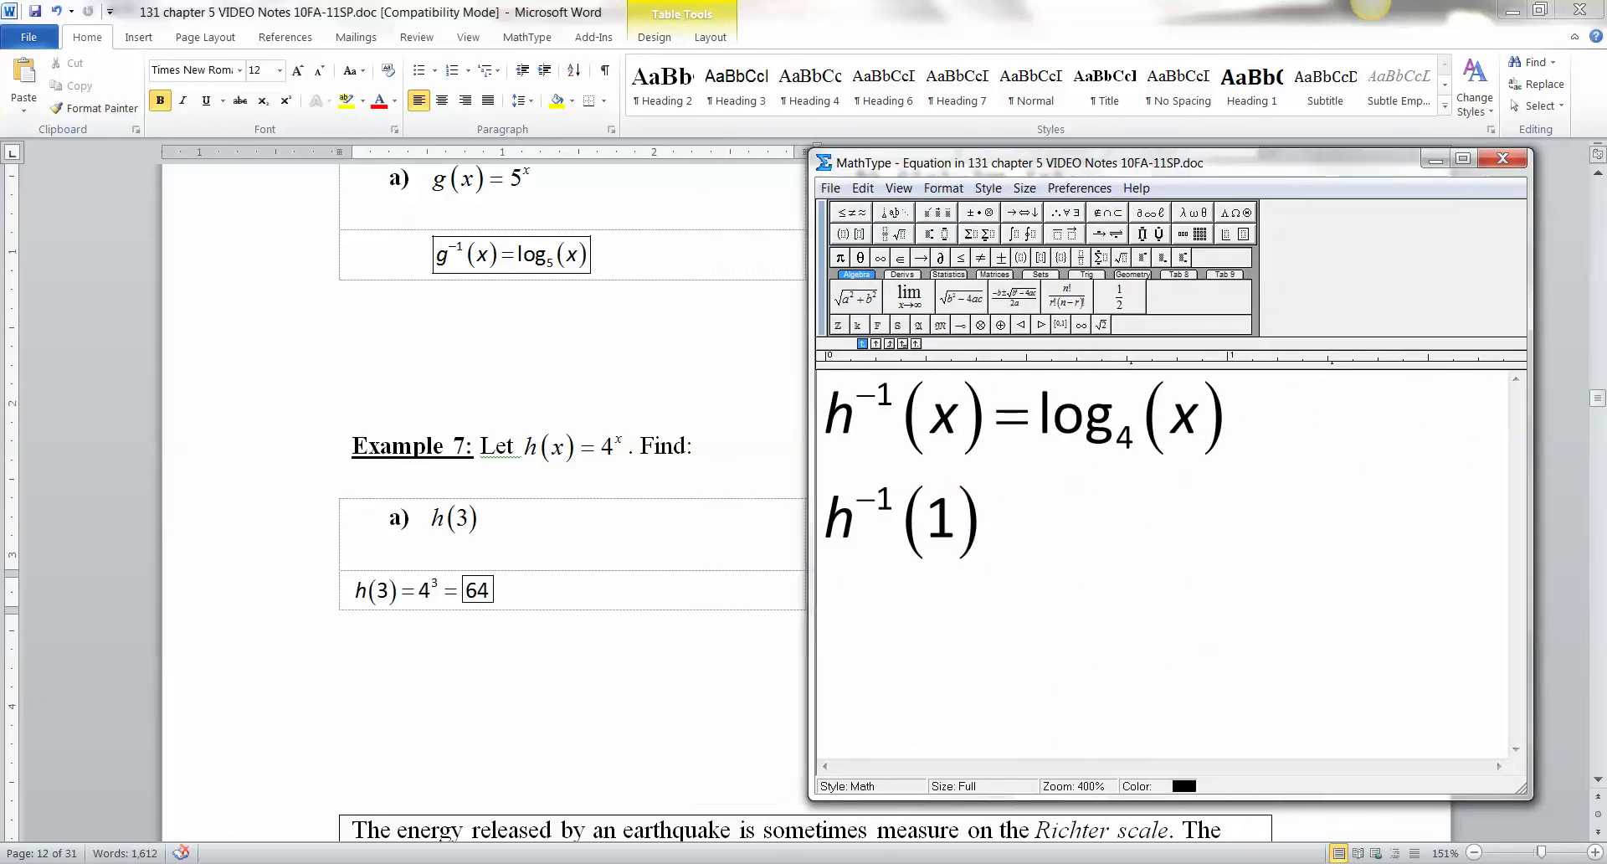
key("Tab")
type("=log")
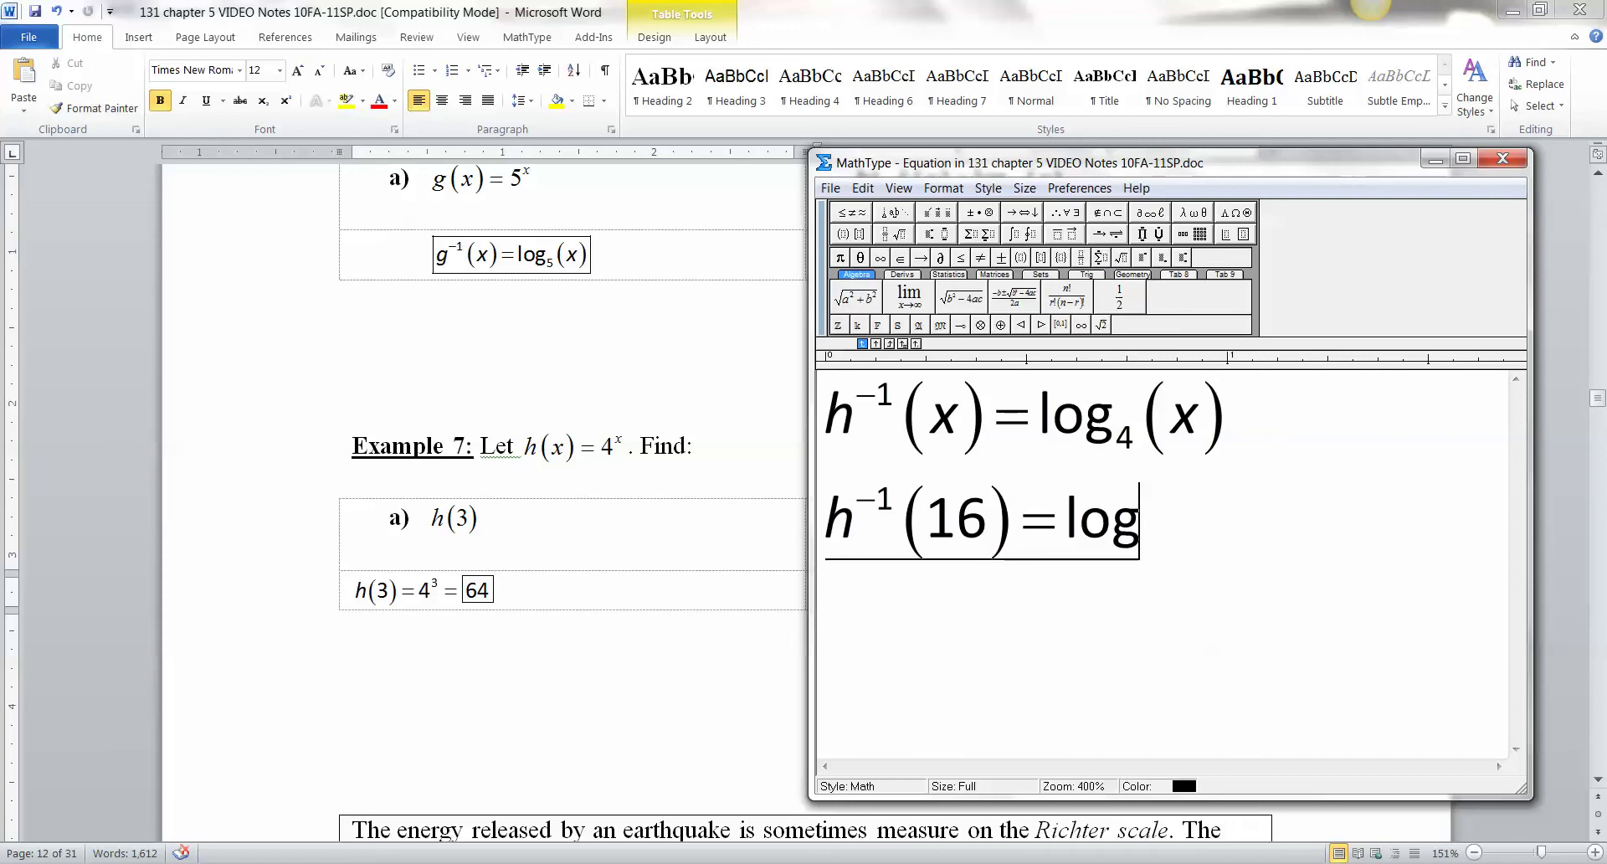
key("ctrl+l")
type("4")
key("Tab")
key("ctrl+9")
type("x")
key("BackSpace")
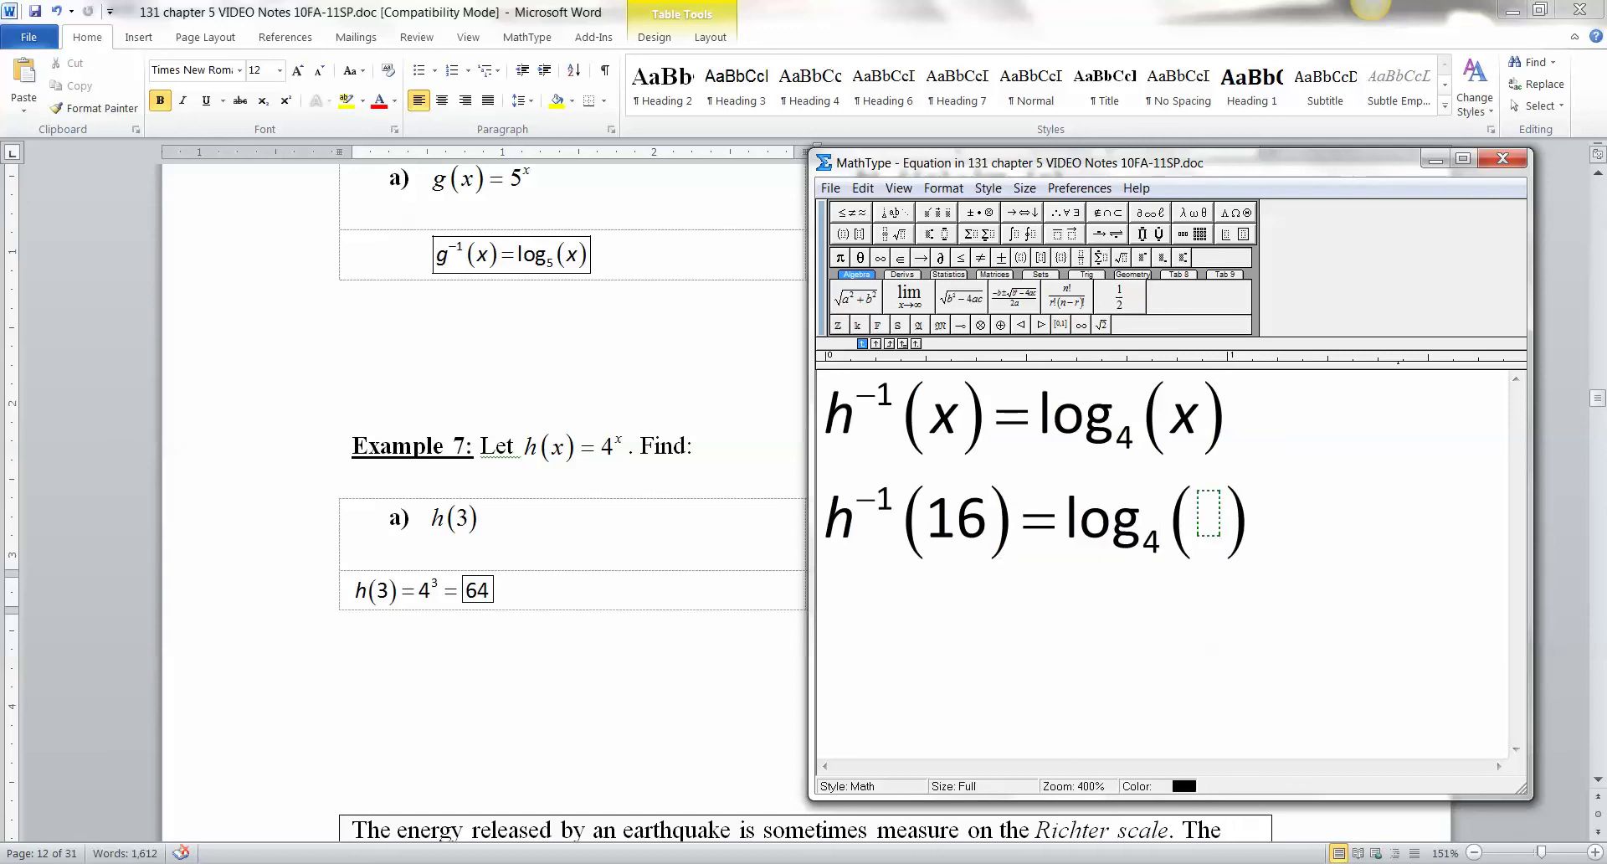
type("16")
key("Tab")
key("Return")
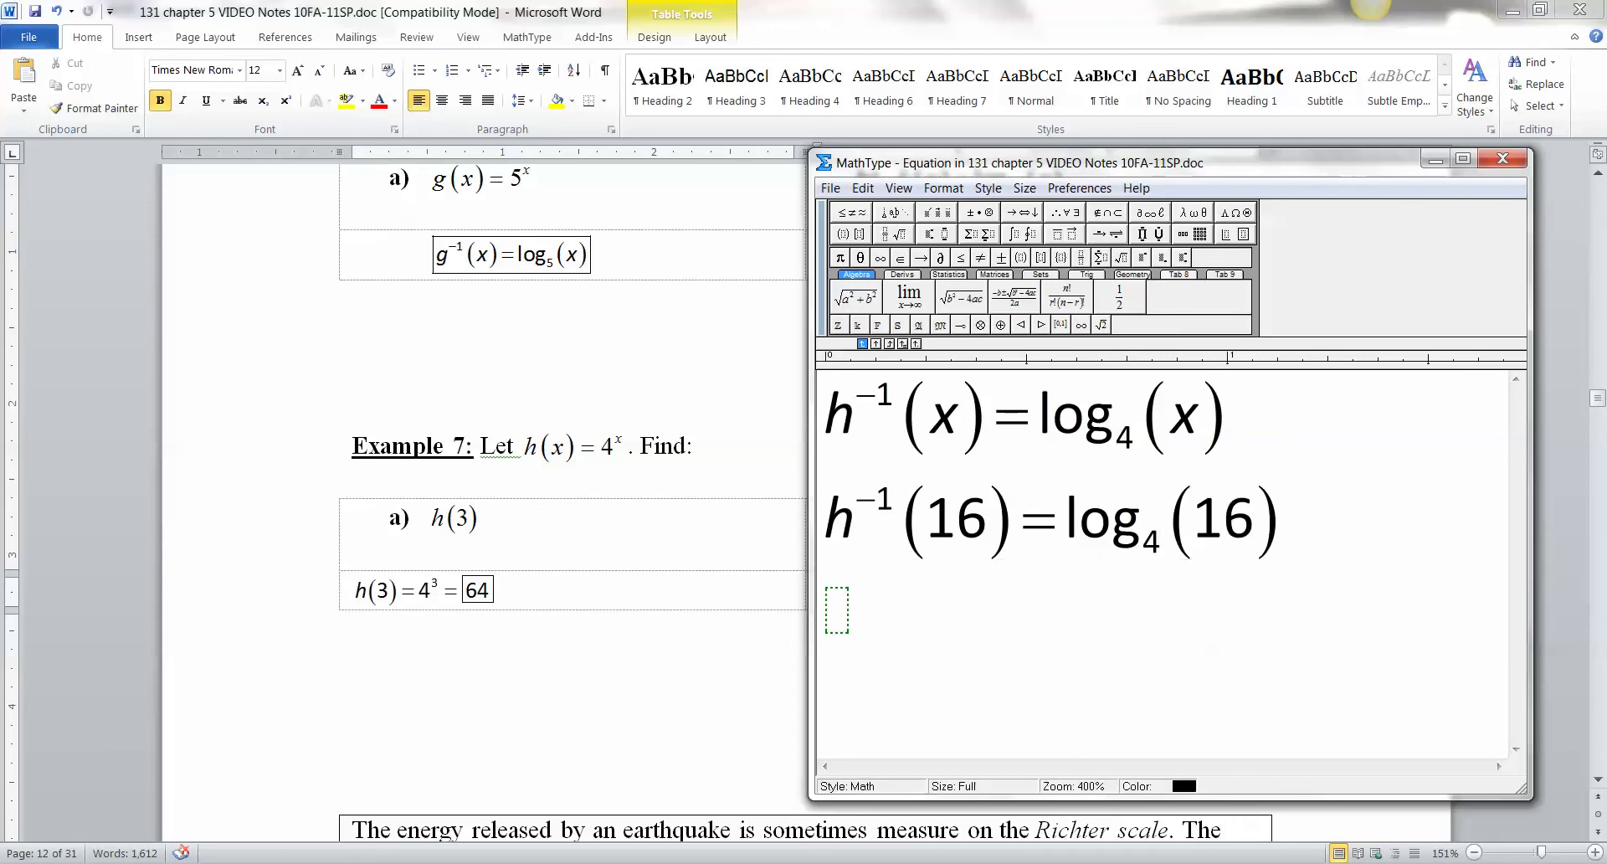
key("BackSpace")
- Extend it with =log₄(4²)=2, box the final 2, and close MathType
type("=")
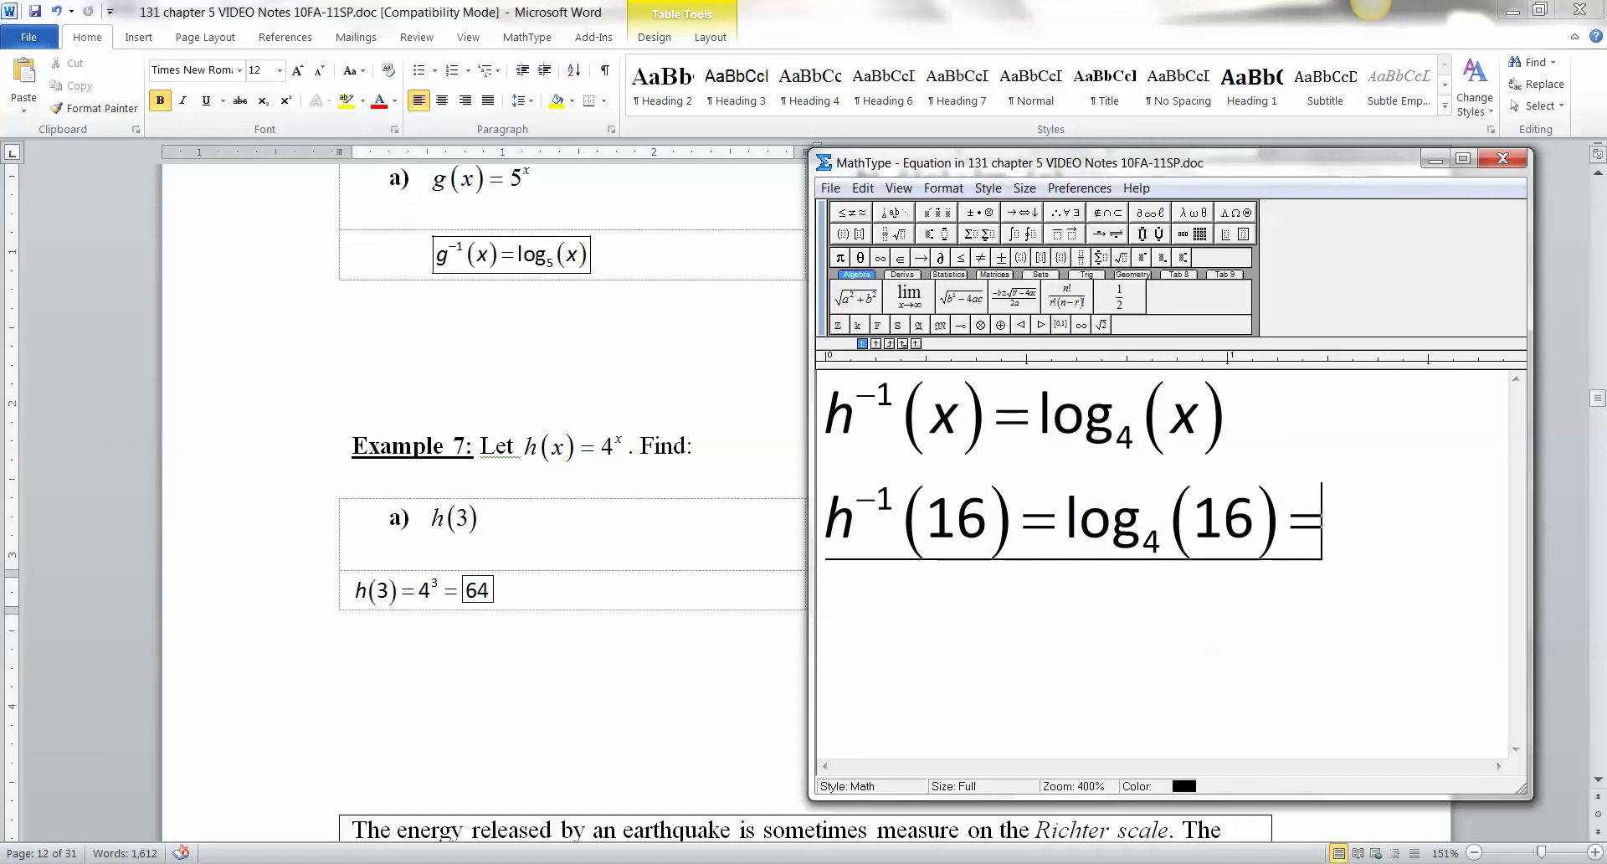
type("2")
key("BackSpace")
type("log")
key("ctrl+l")
type("4")
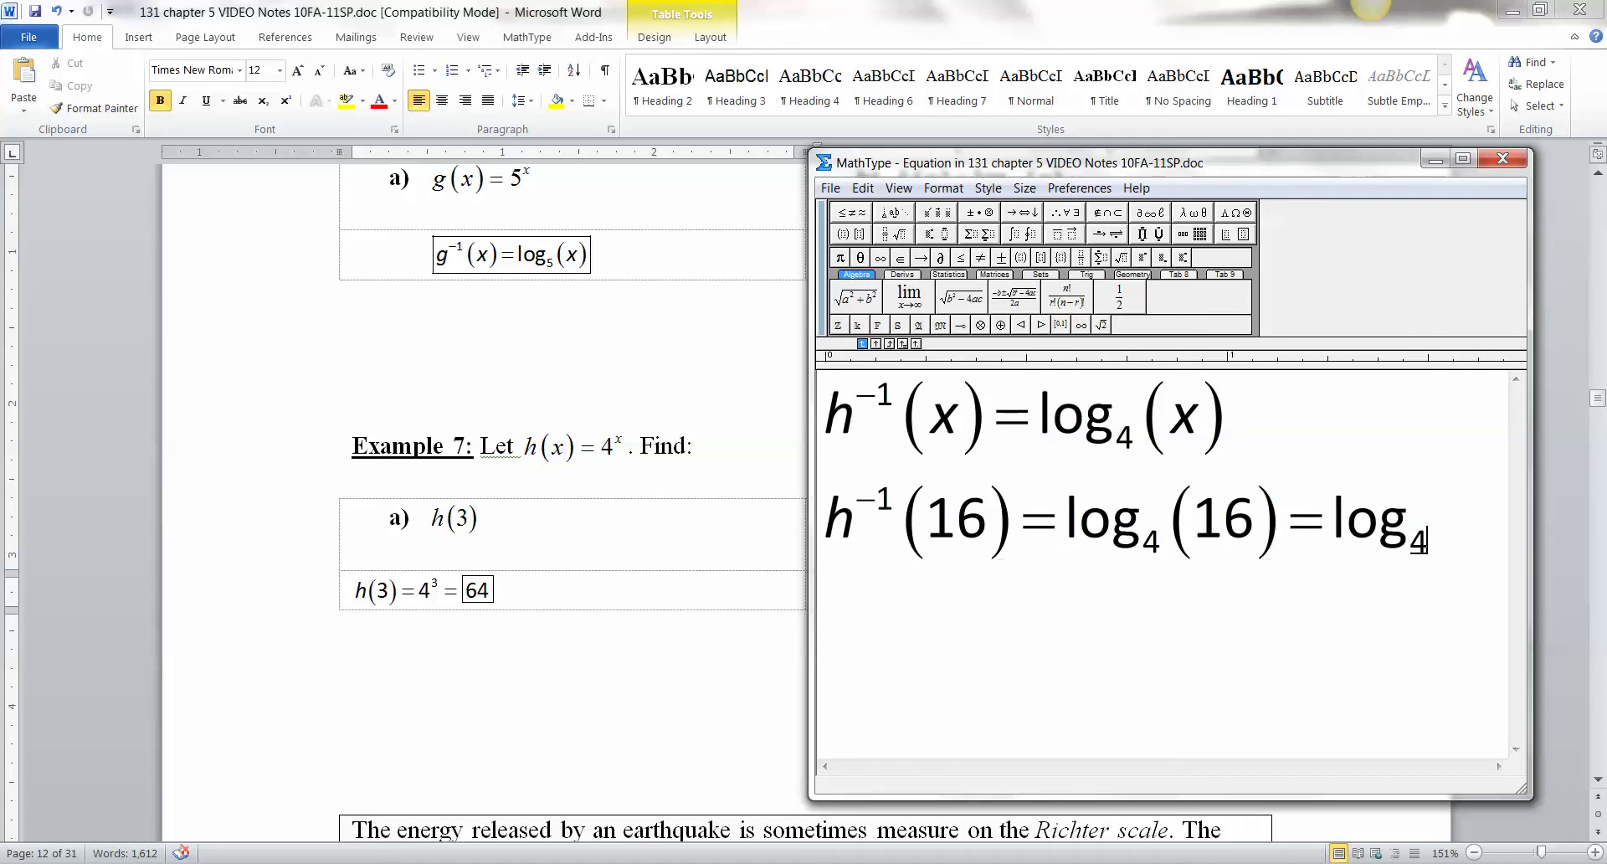
key("Right")
key("ctrl+9")
type("4")
key("ctrl+h")
type("2")
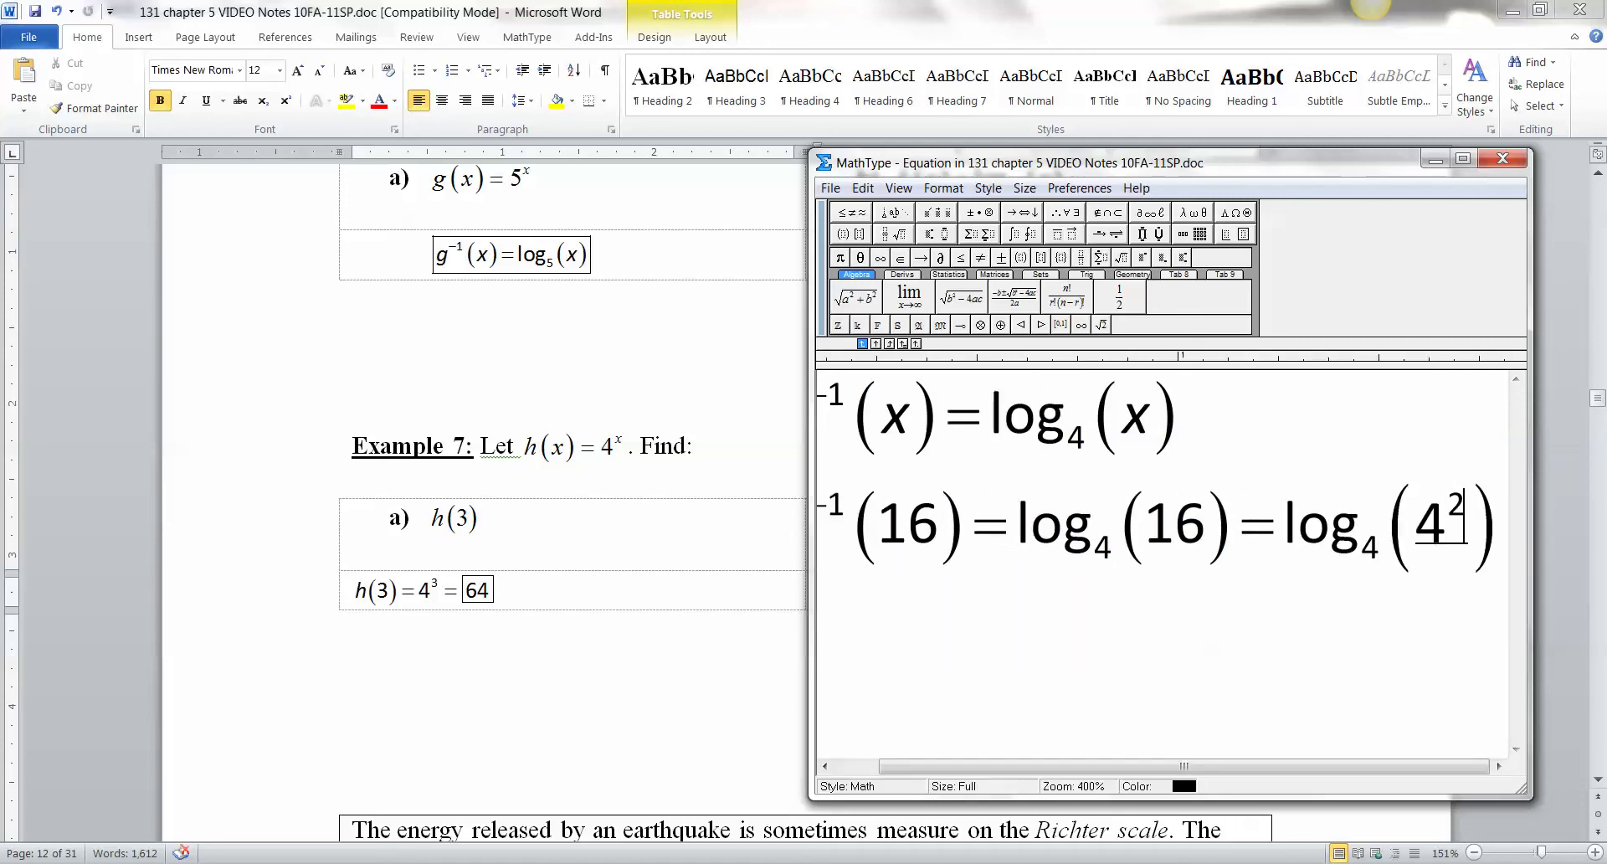
key("Right")
key("Right")
type("=2")
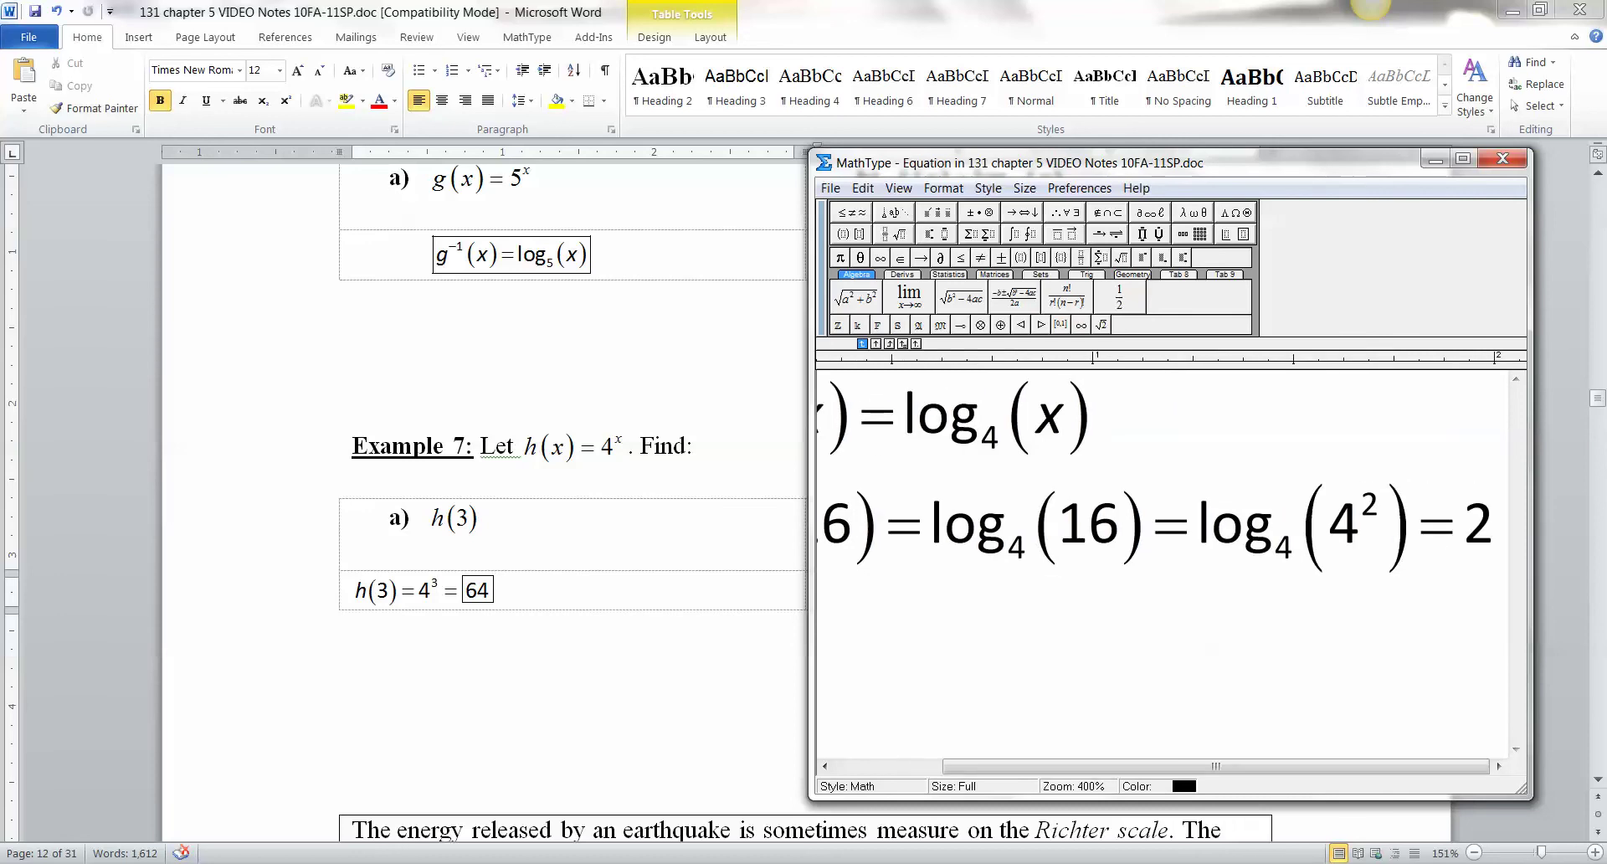
key("shift+Left")
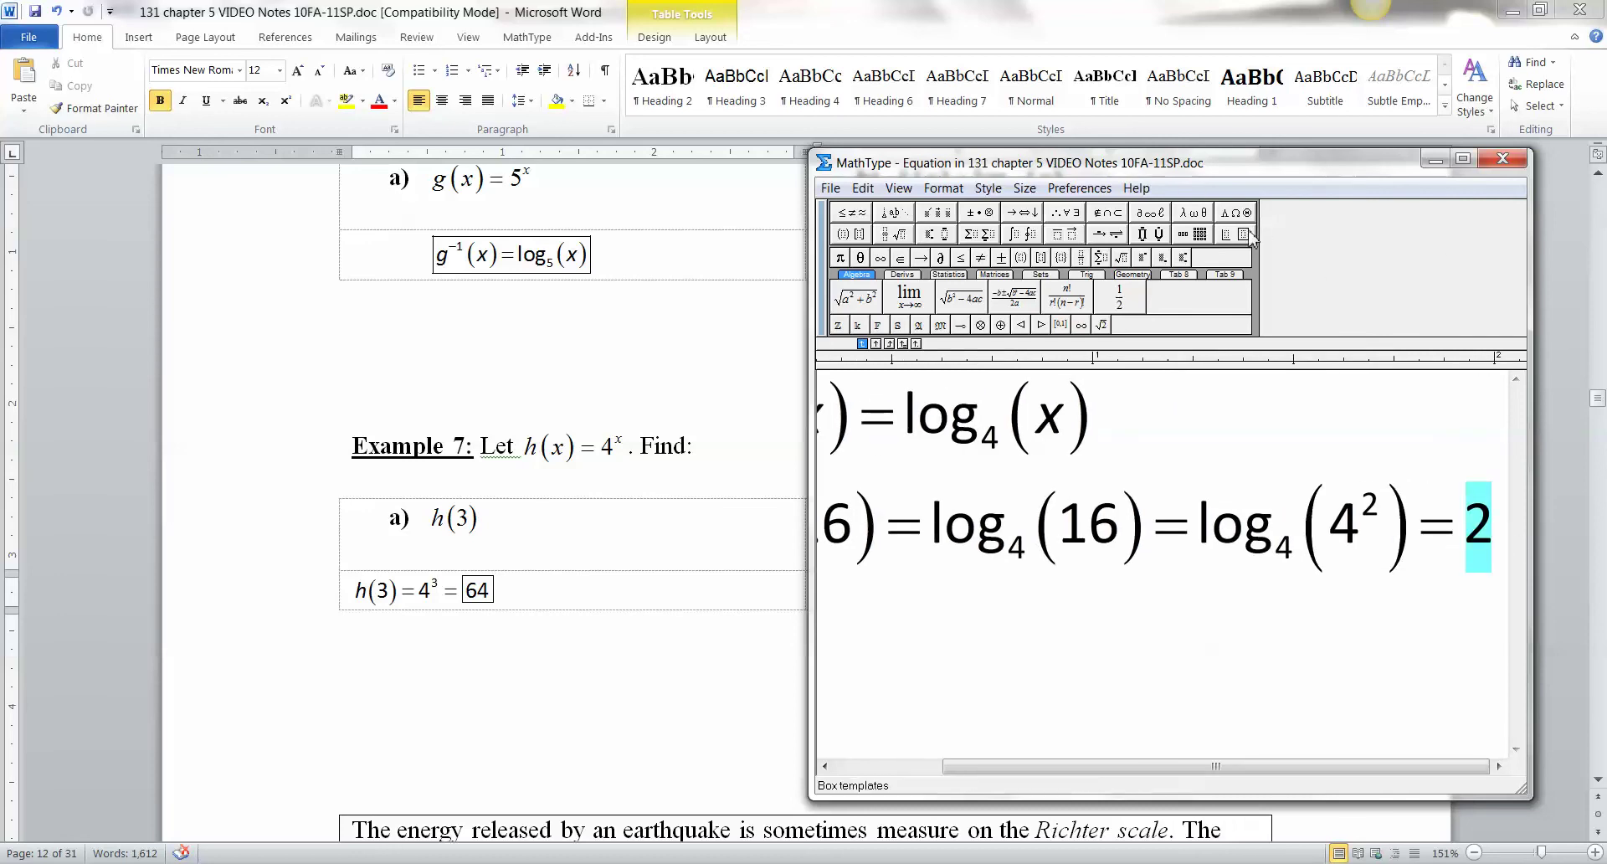
left_click(1227, 289)
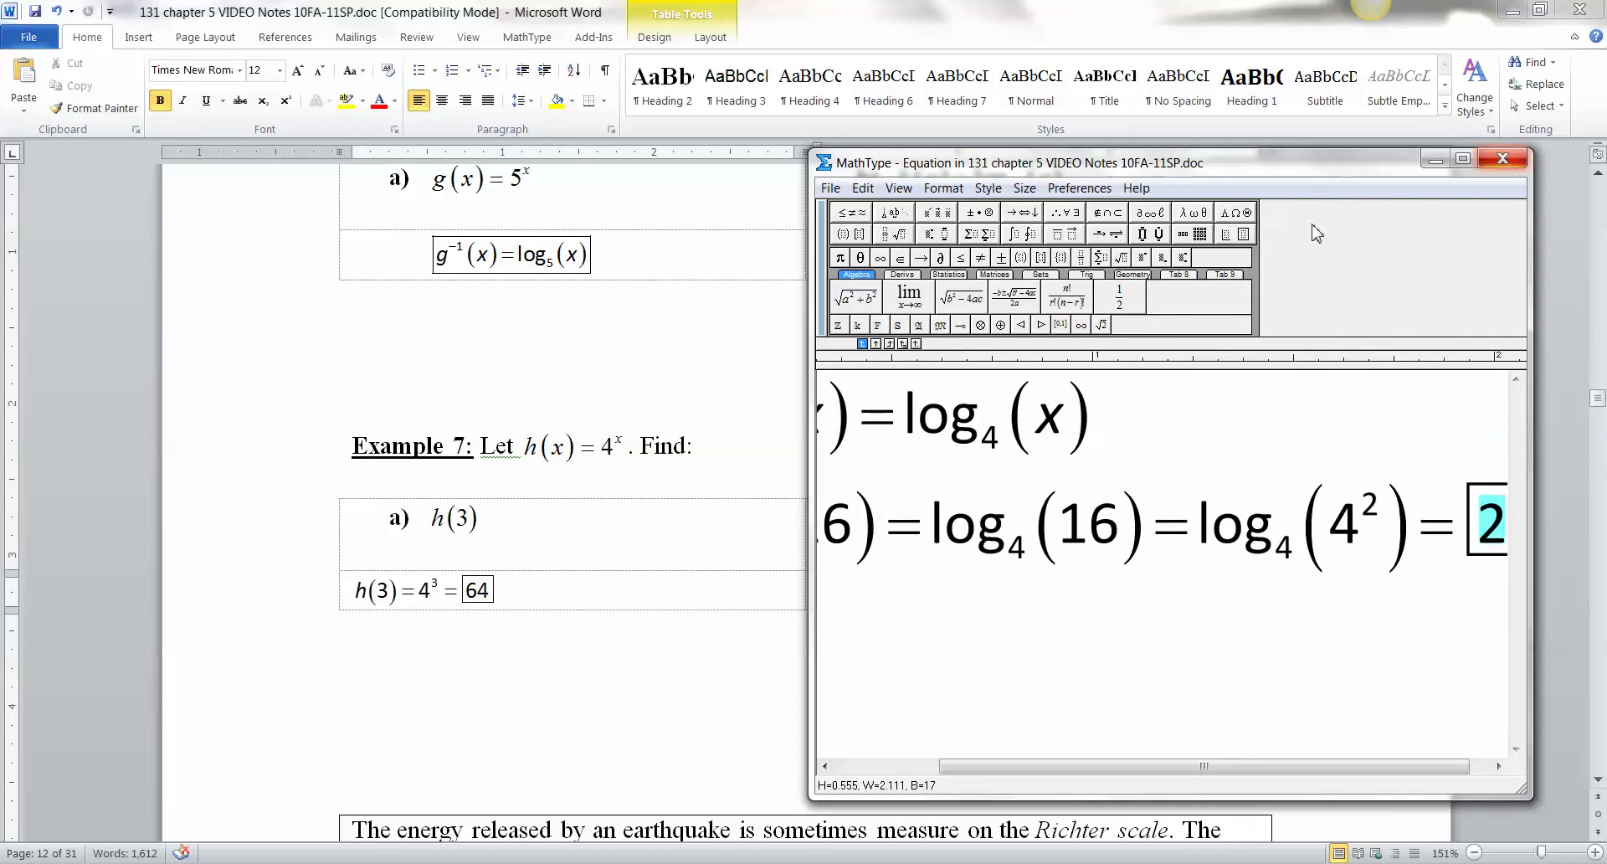
key("ctrl+F4")
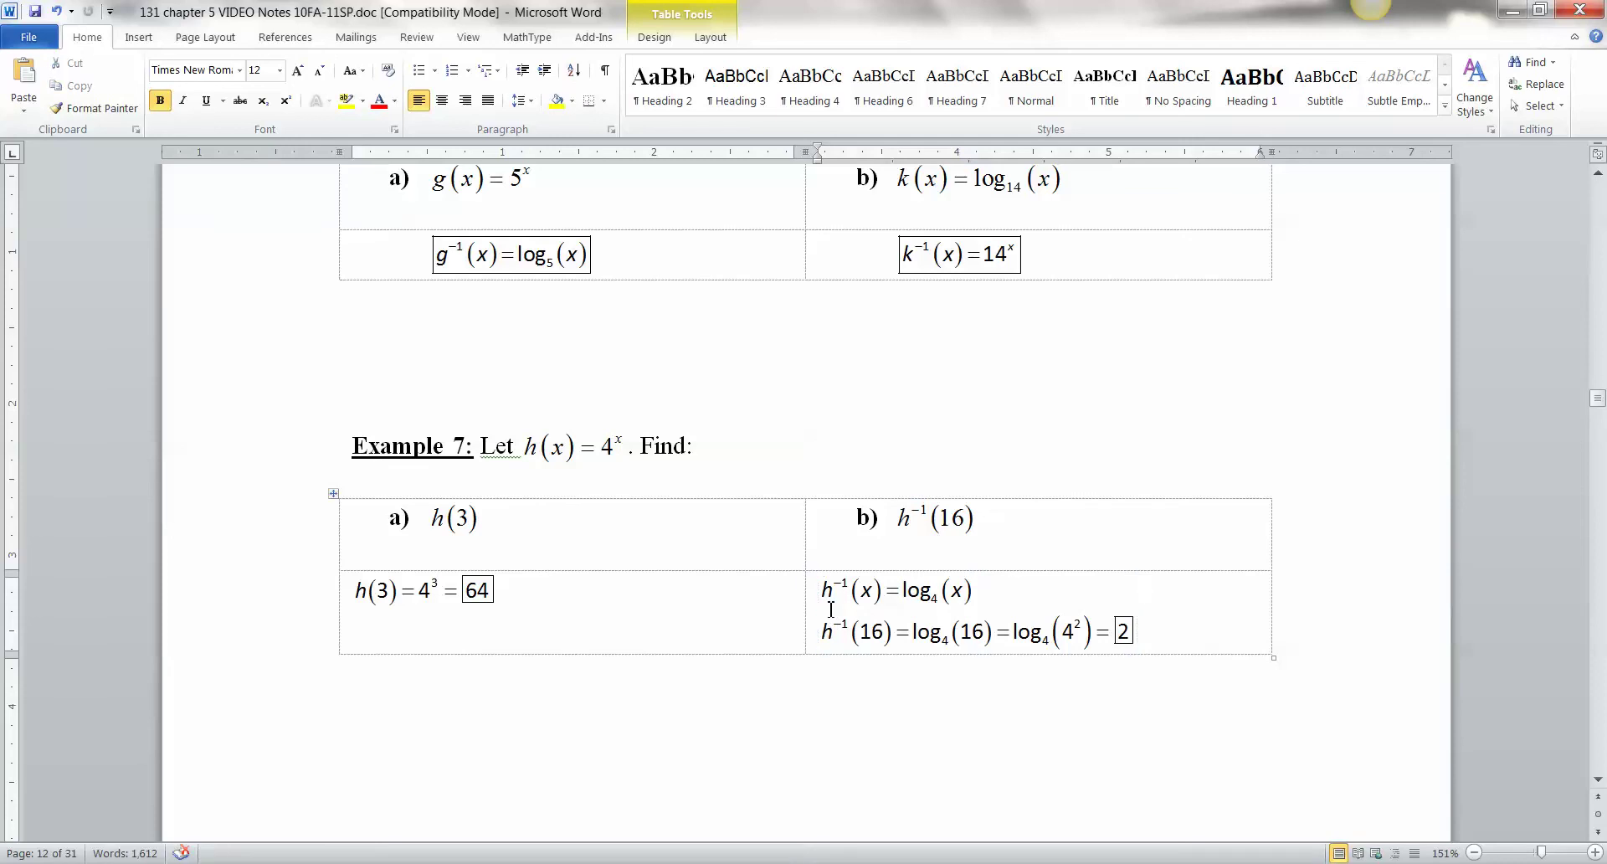
- Add the heading 'Way #1: Find inverse function' above the equations
type("Way")
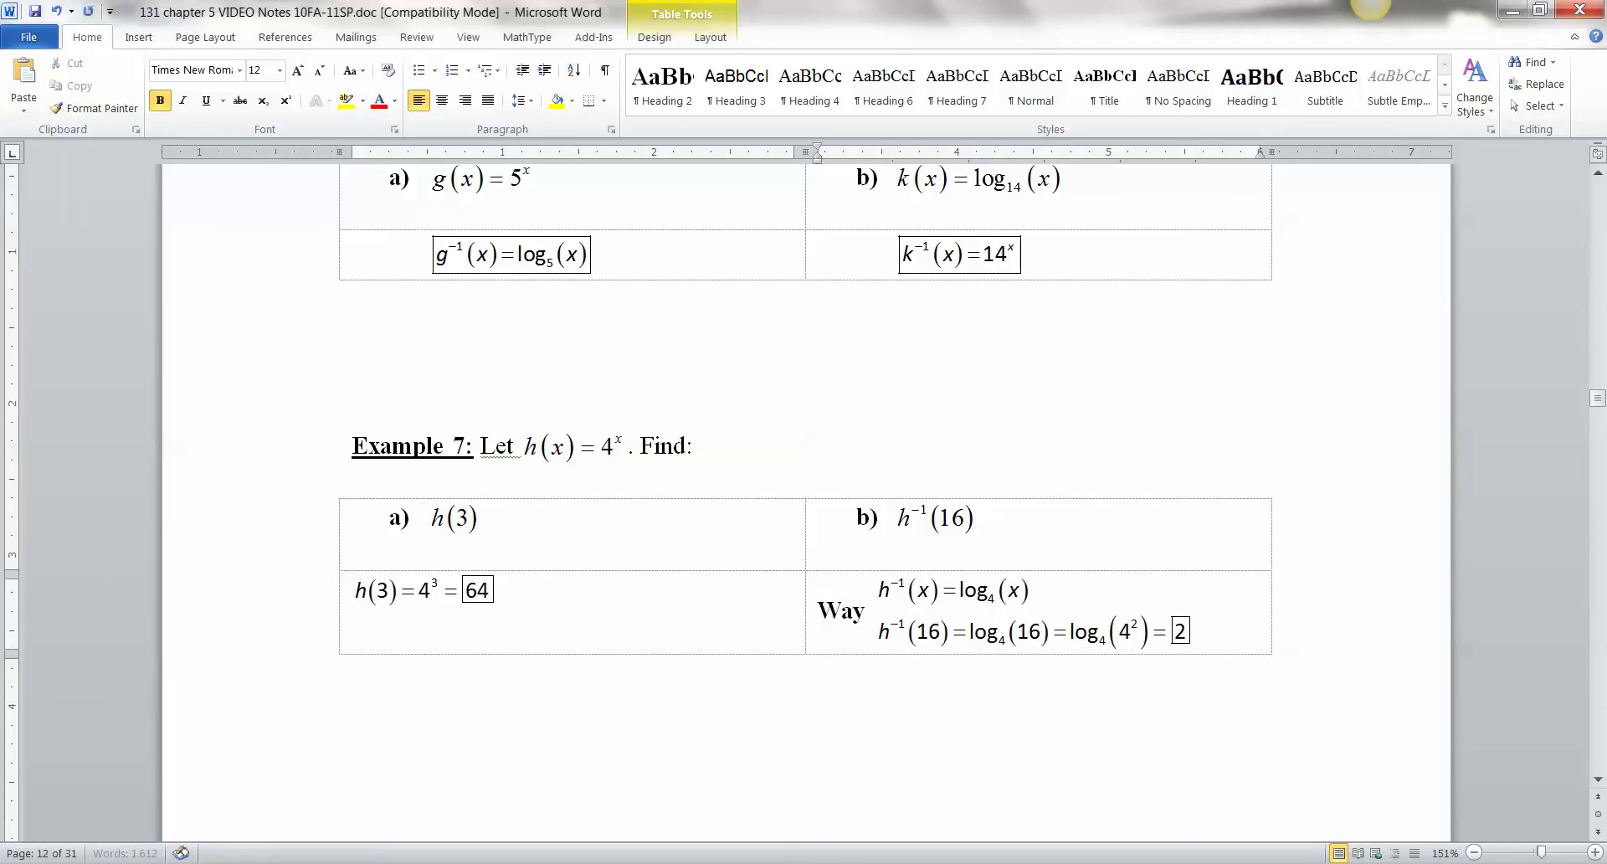
type(" #1: Find")
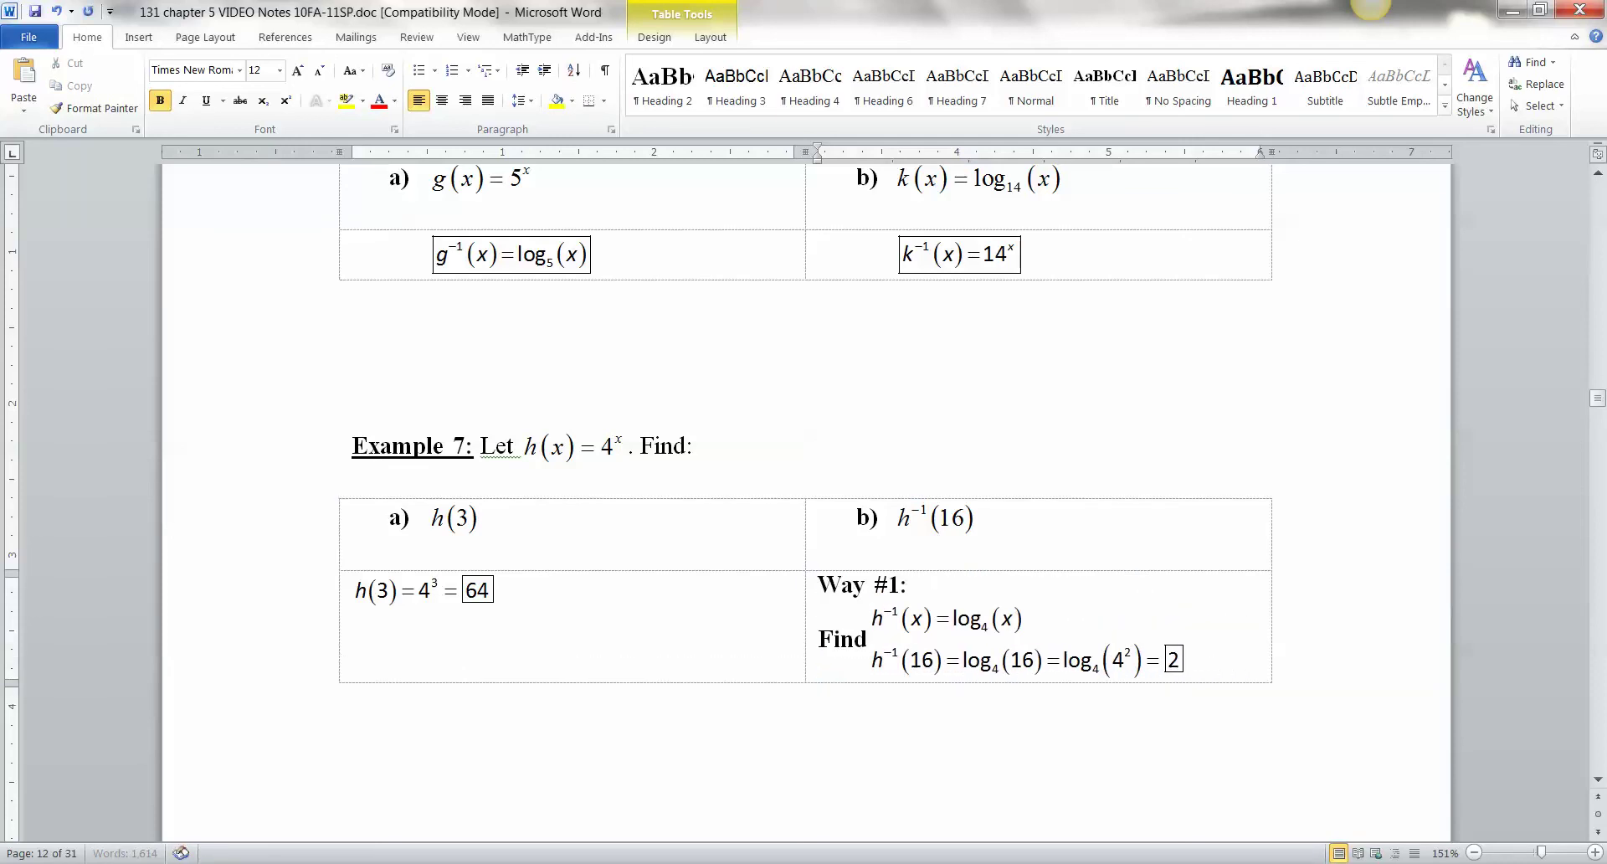
key("Return")
type("inverse")
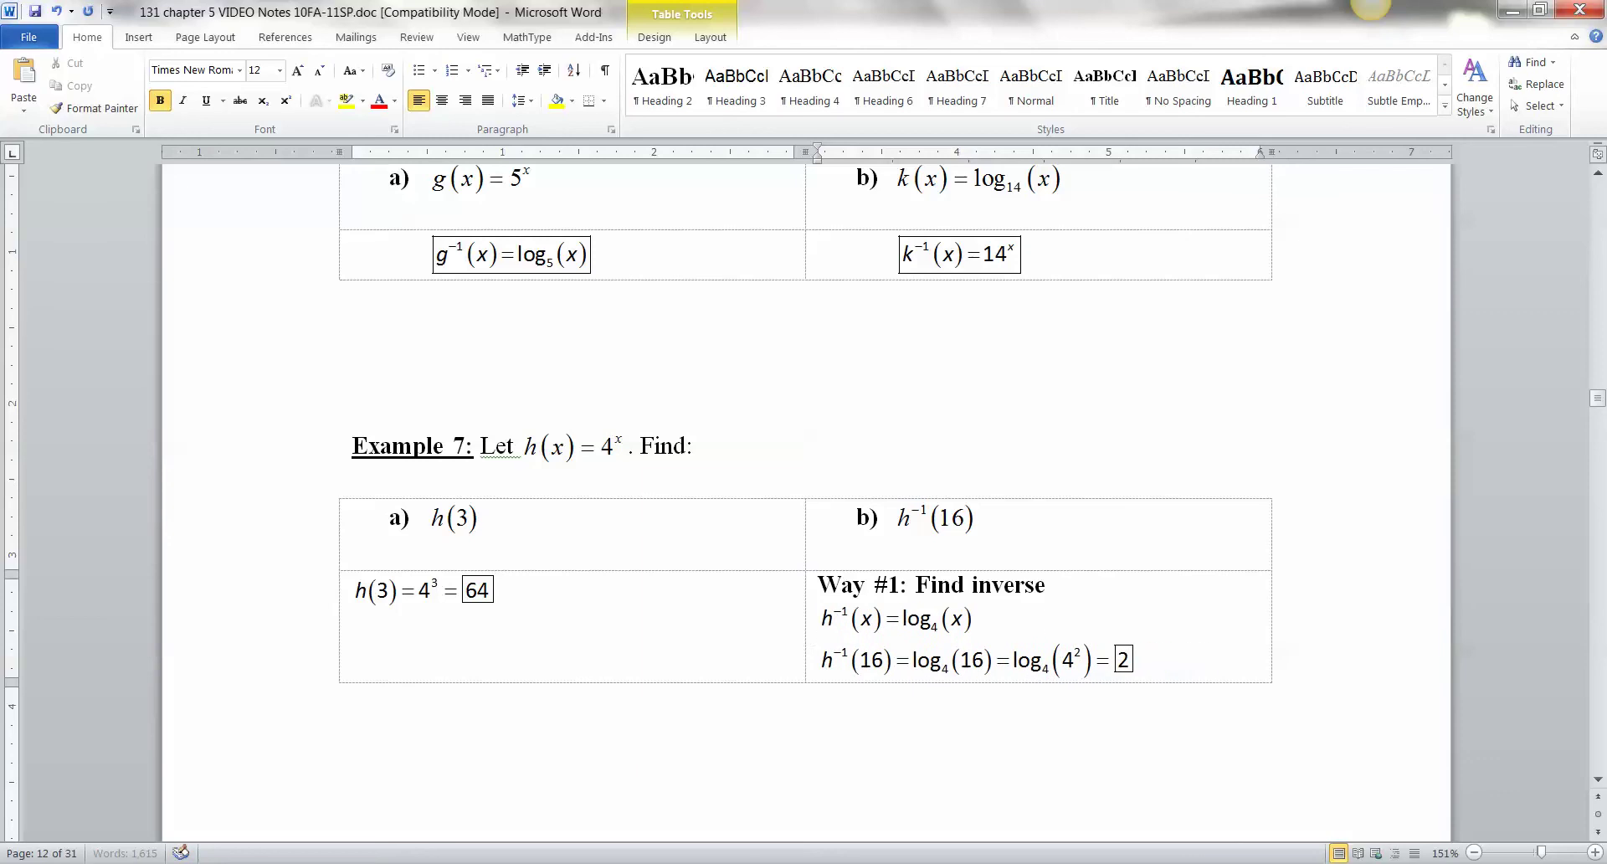
type(" function")
key("Return")
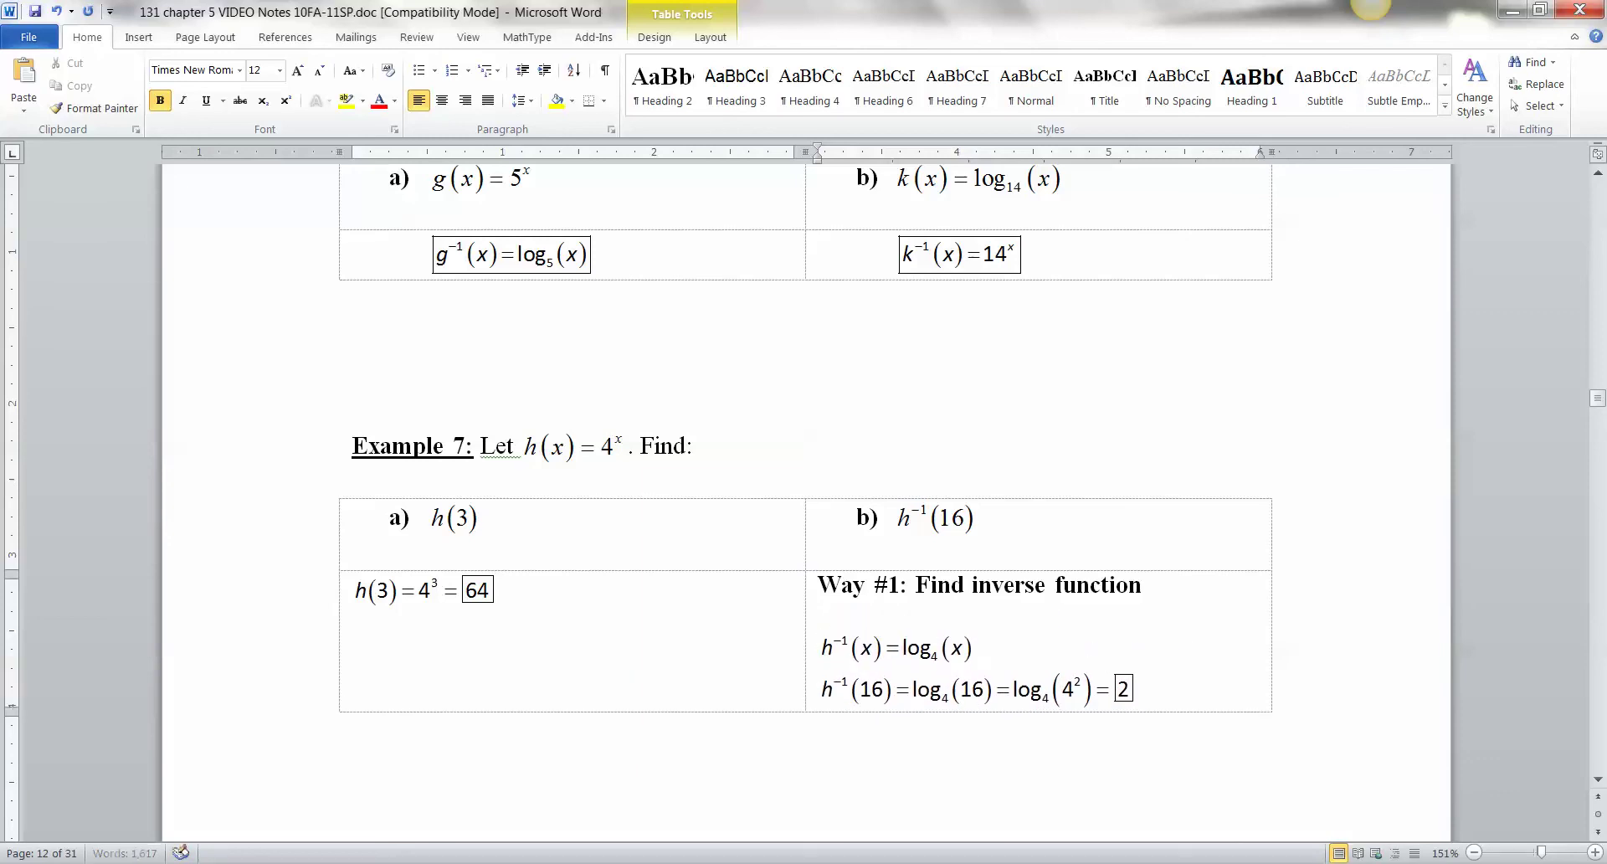
- Below the equations, add the line 'Way #2: Set original equal to 16'
key("End")
key("Return")
type("Way")
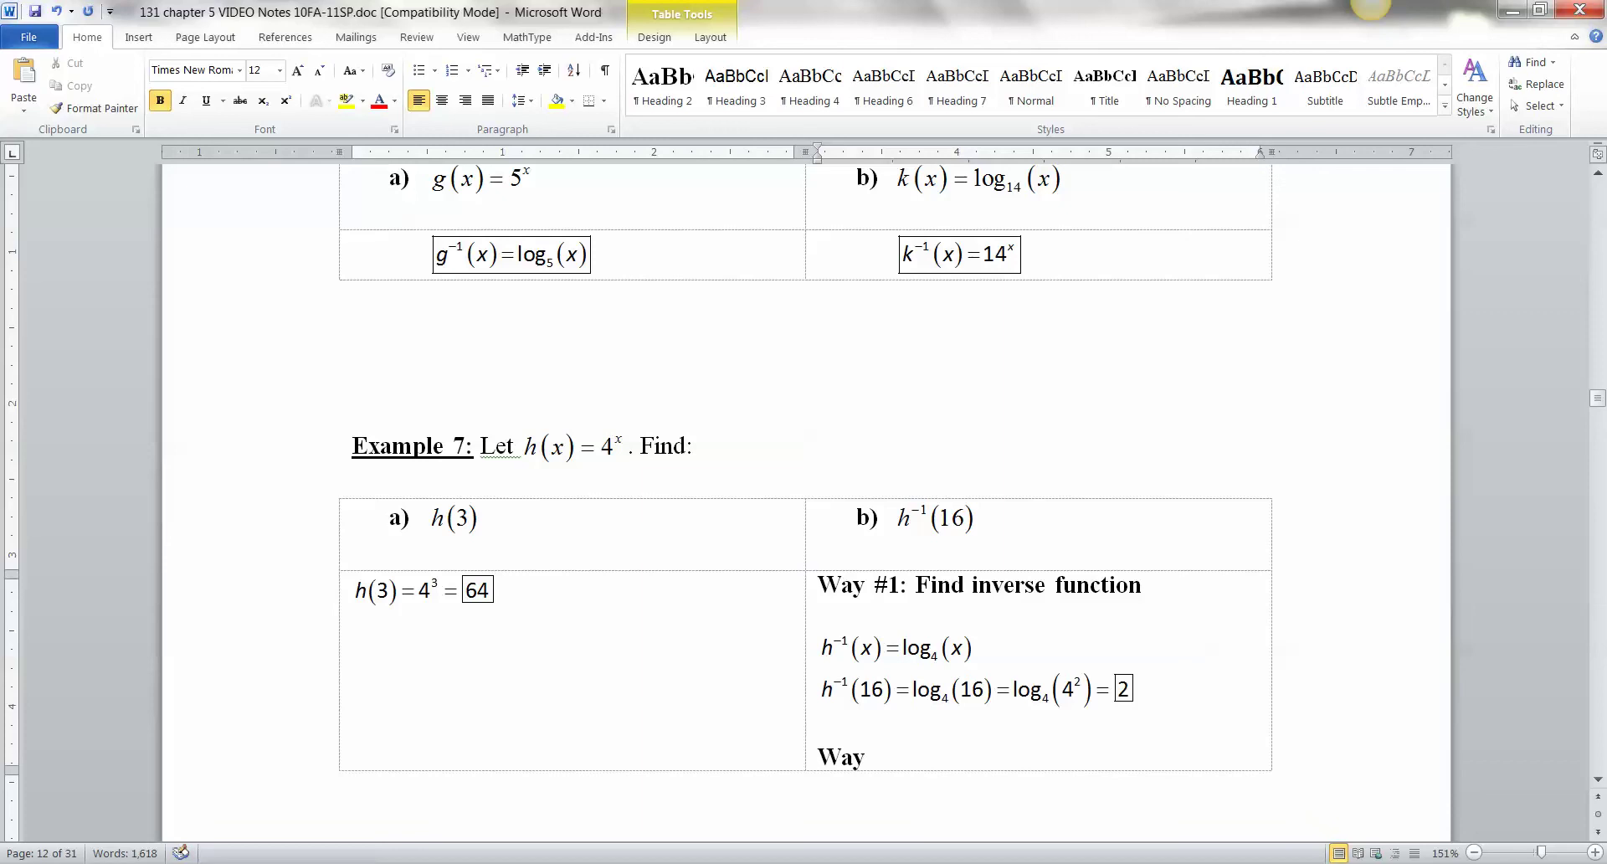
type(" #2: Set original equal")
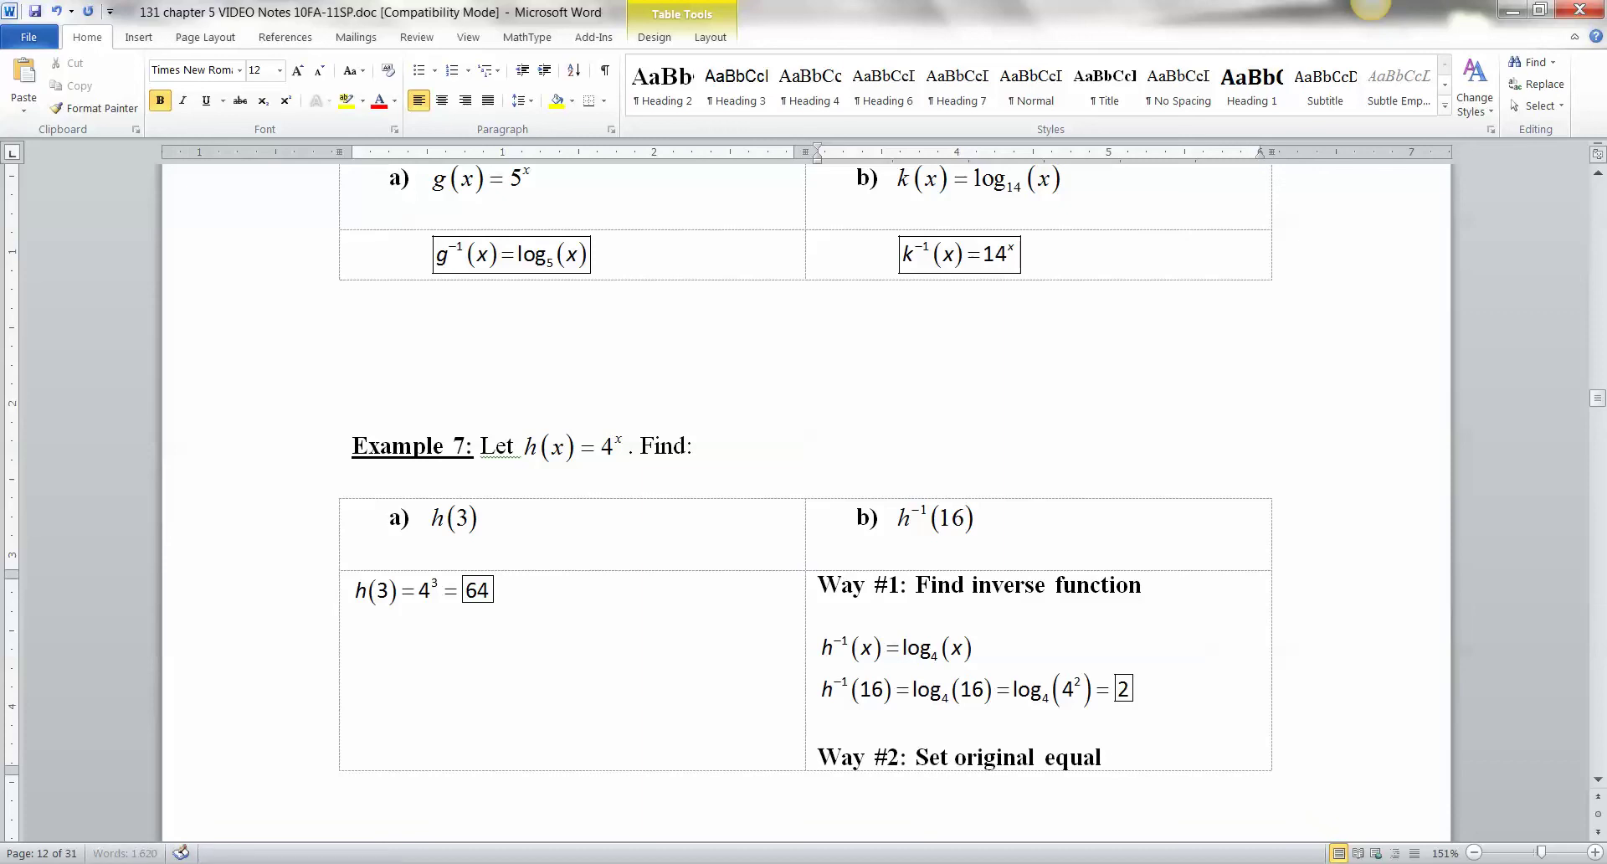
type(" to 16")
key("Return")
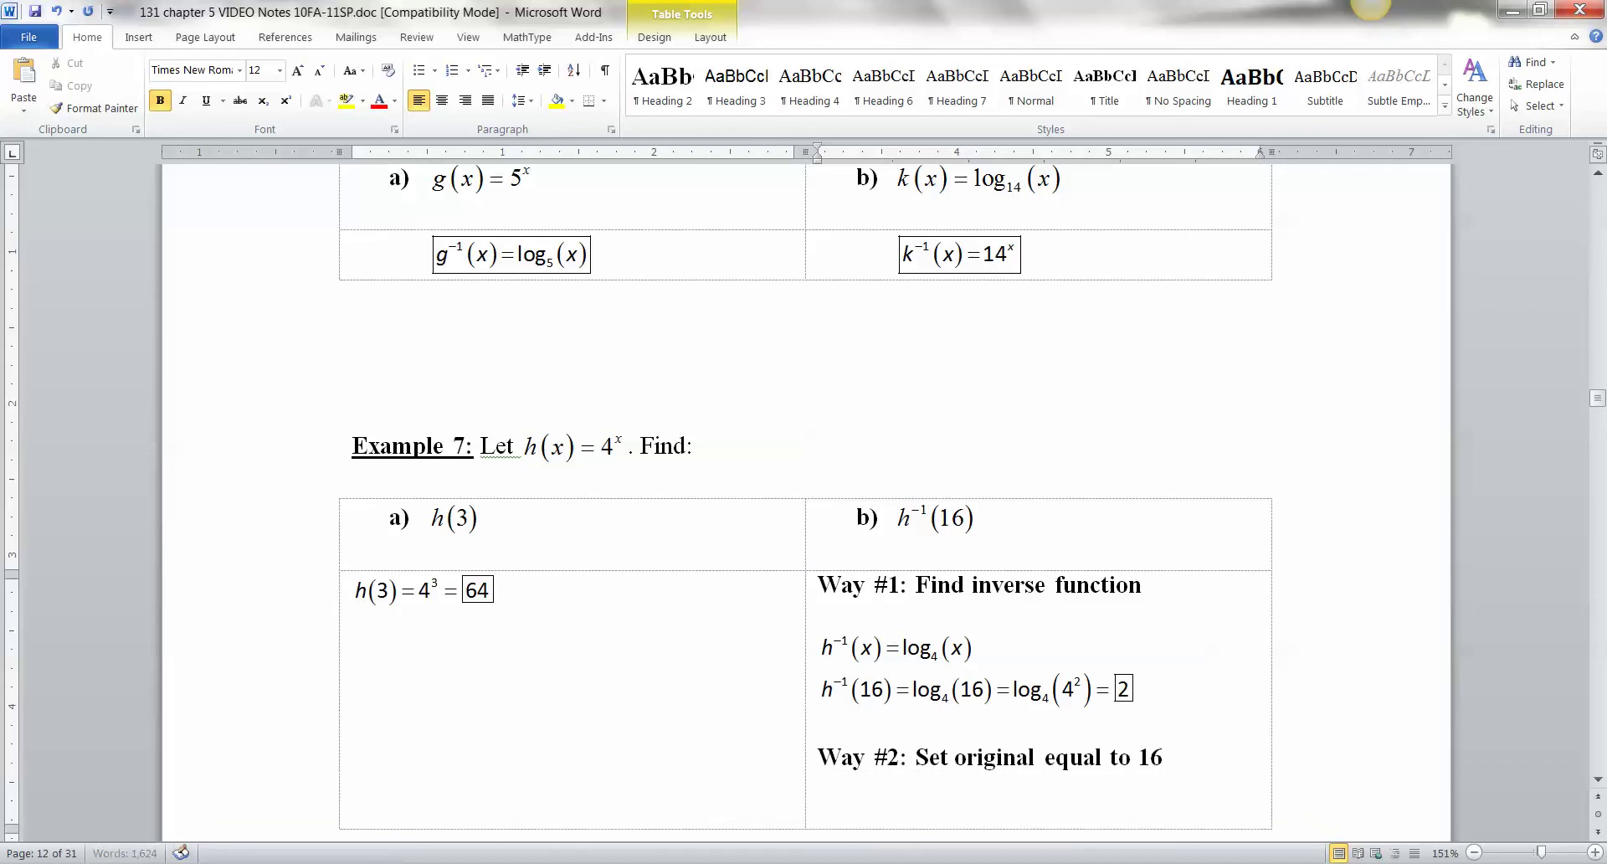
scroll(954, 602, "down", 3)
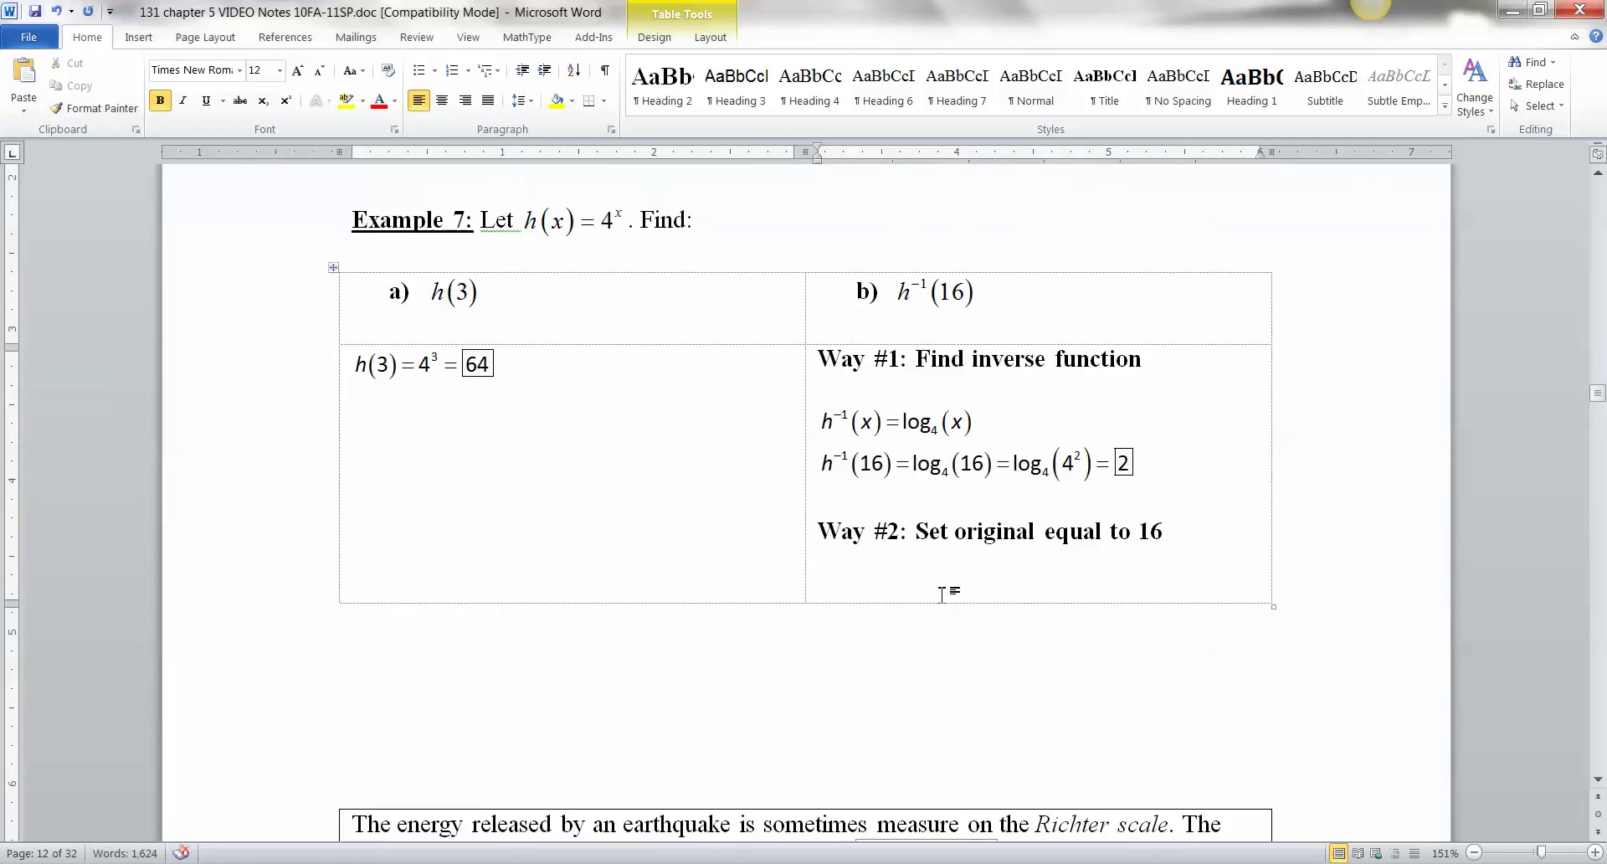
- Start a new equation with 4ˣ = 16, and x = 2 on the next line
key("ctrl+alt+q")
type("4")
key("ctrl+h")
type("x")
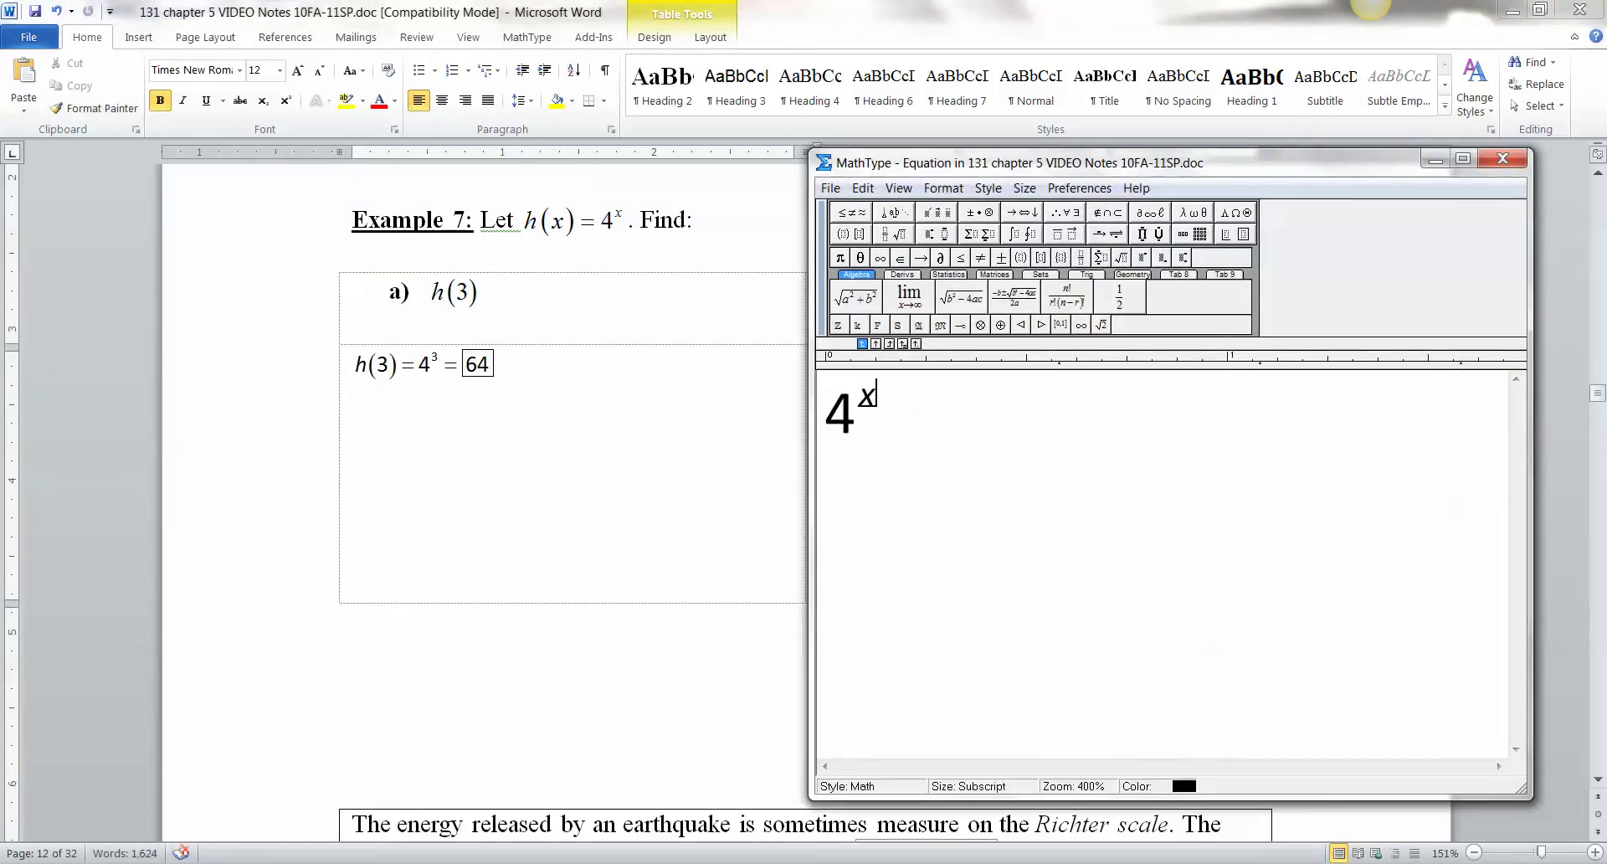
left_click_drag(1280, 163, 624, 266)
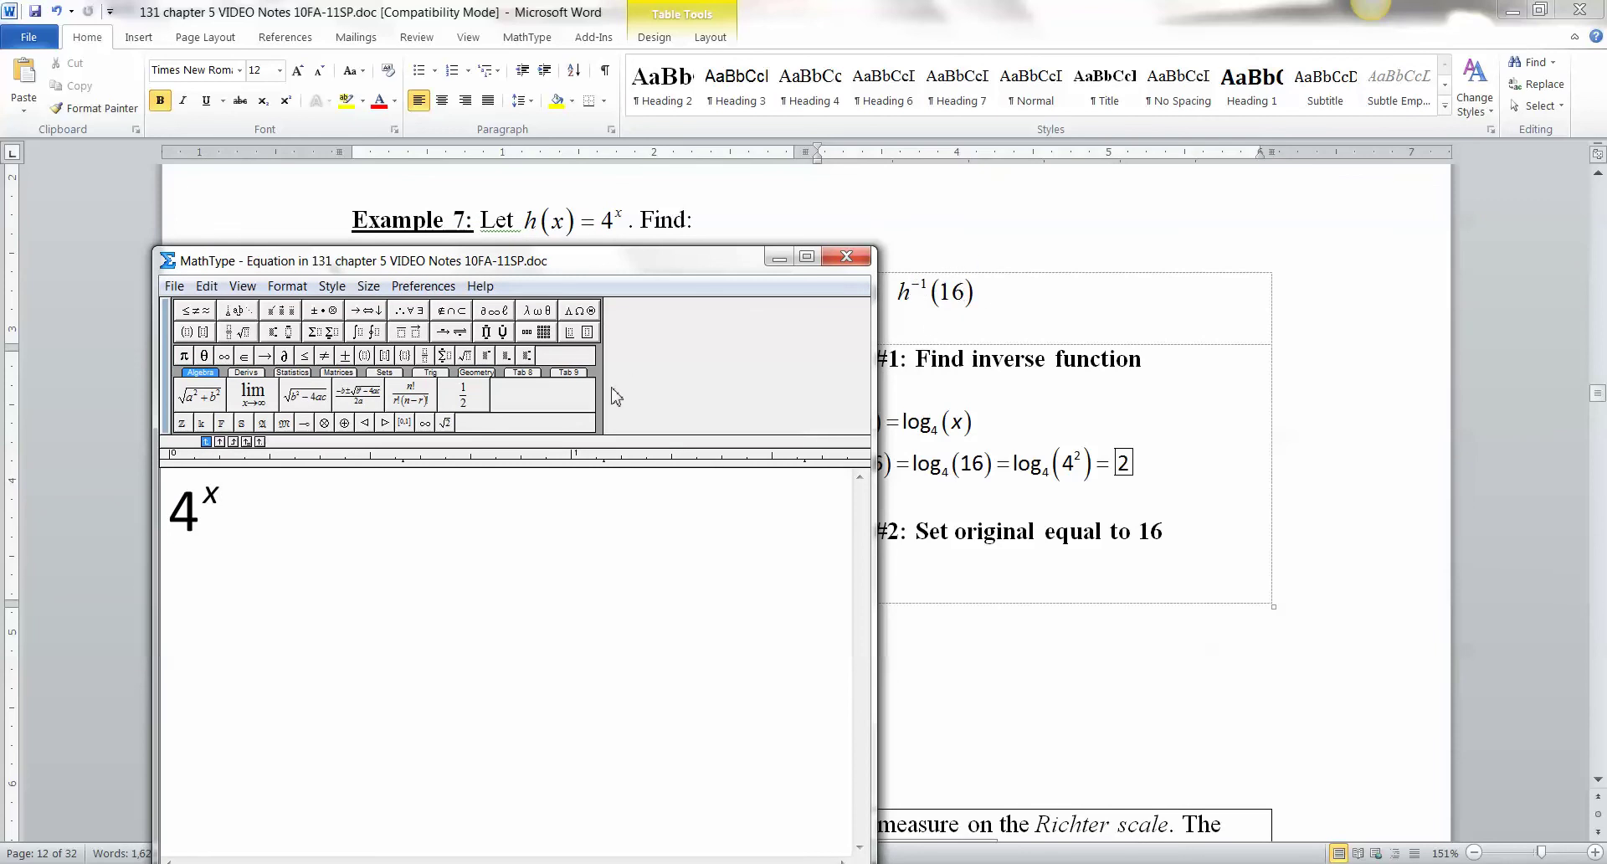
key("Right")
type("=")
type("1'6")
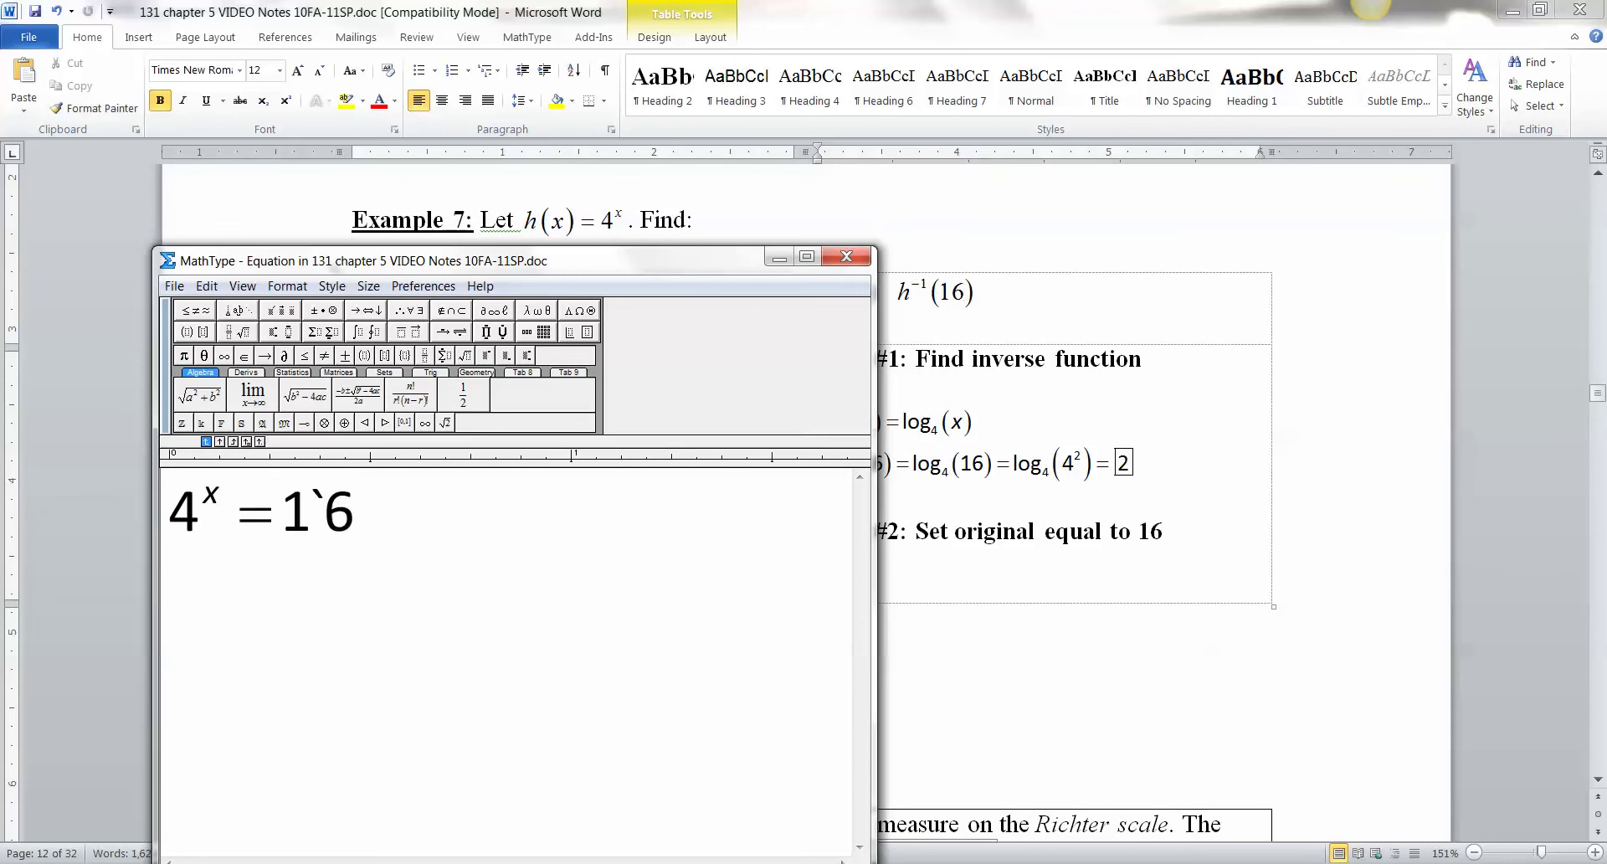
key("BackSpace")
key("BackSpace")
type("6 ")
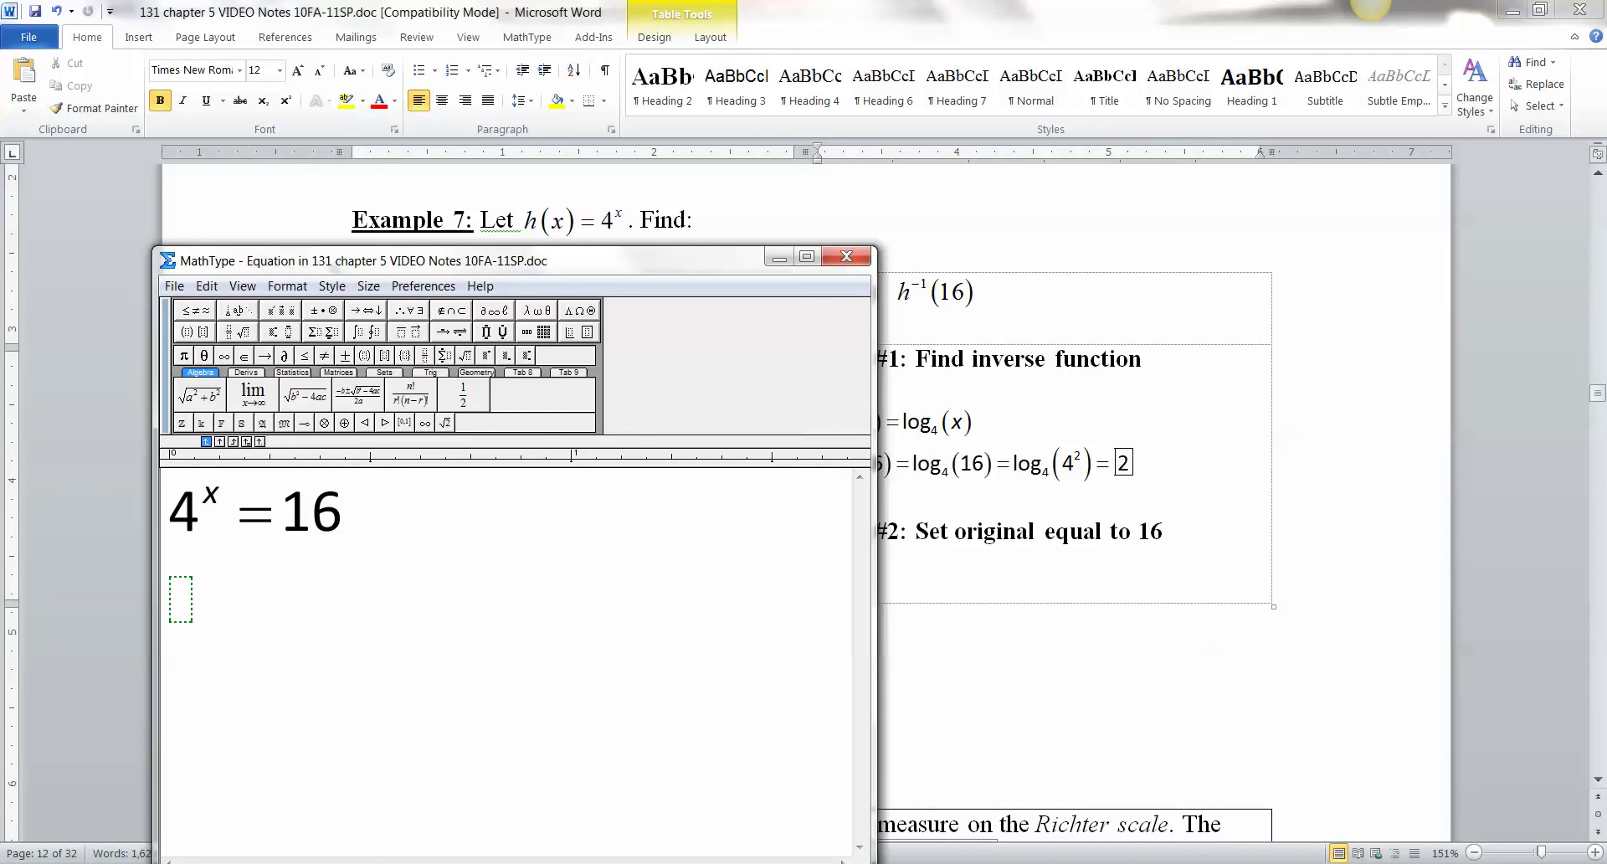
type("x=2")
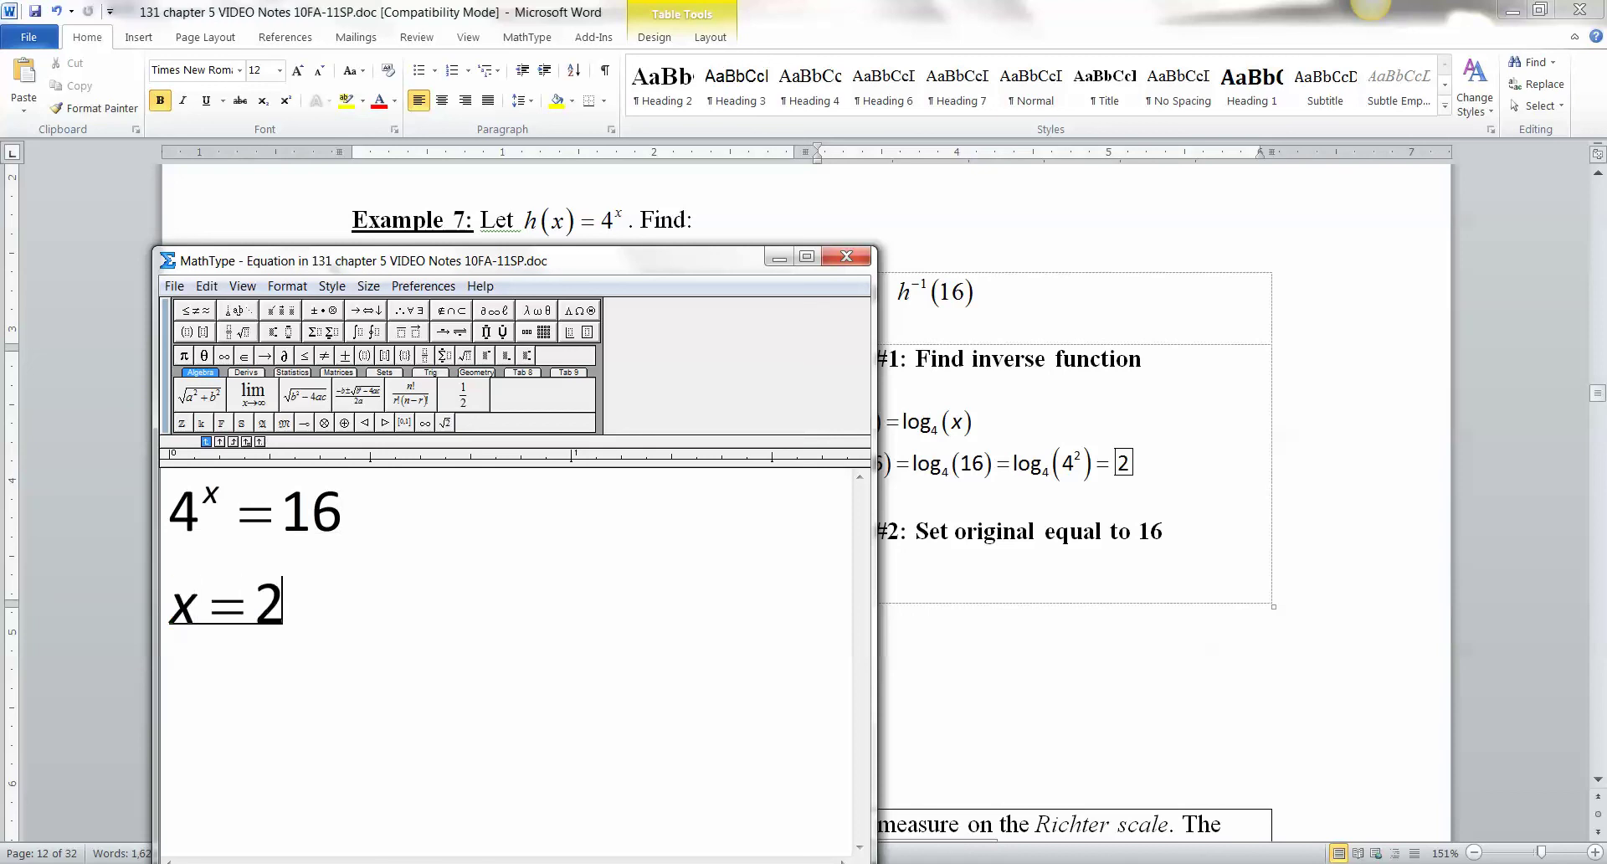
- Box x = 2, return to the document, and place the caret below the Example 7 table
left_click_drag(118, 600, 334, 613)
left_click(567, 333)
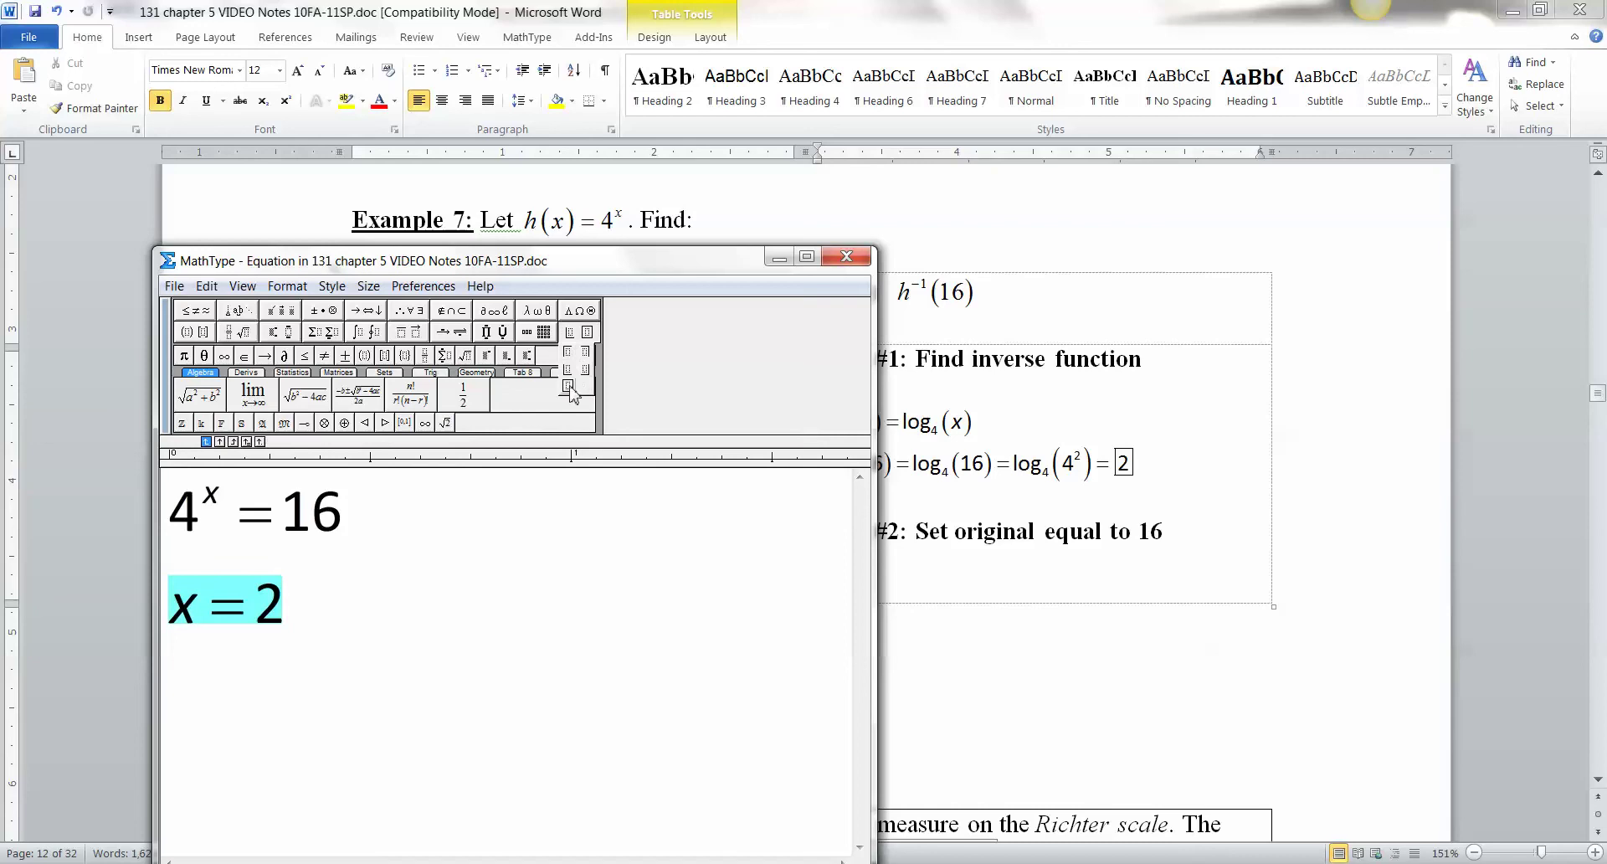
left_click(574, 391)
left_click(846, 256)
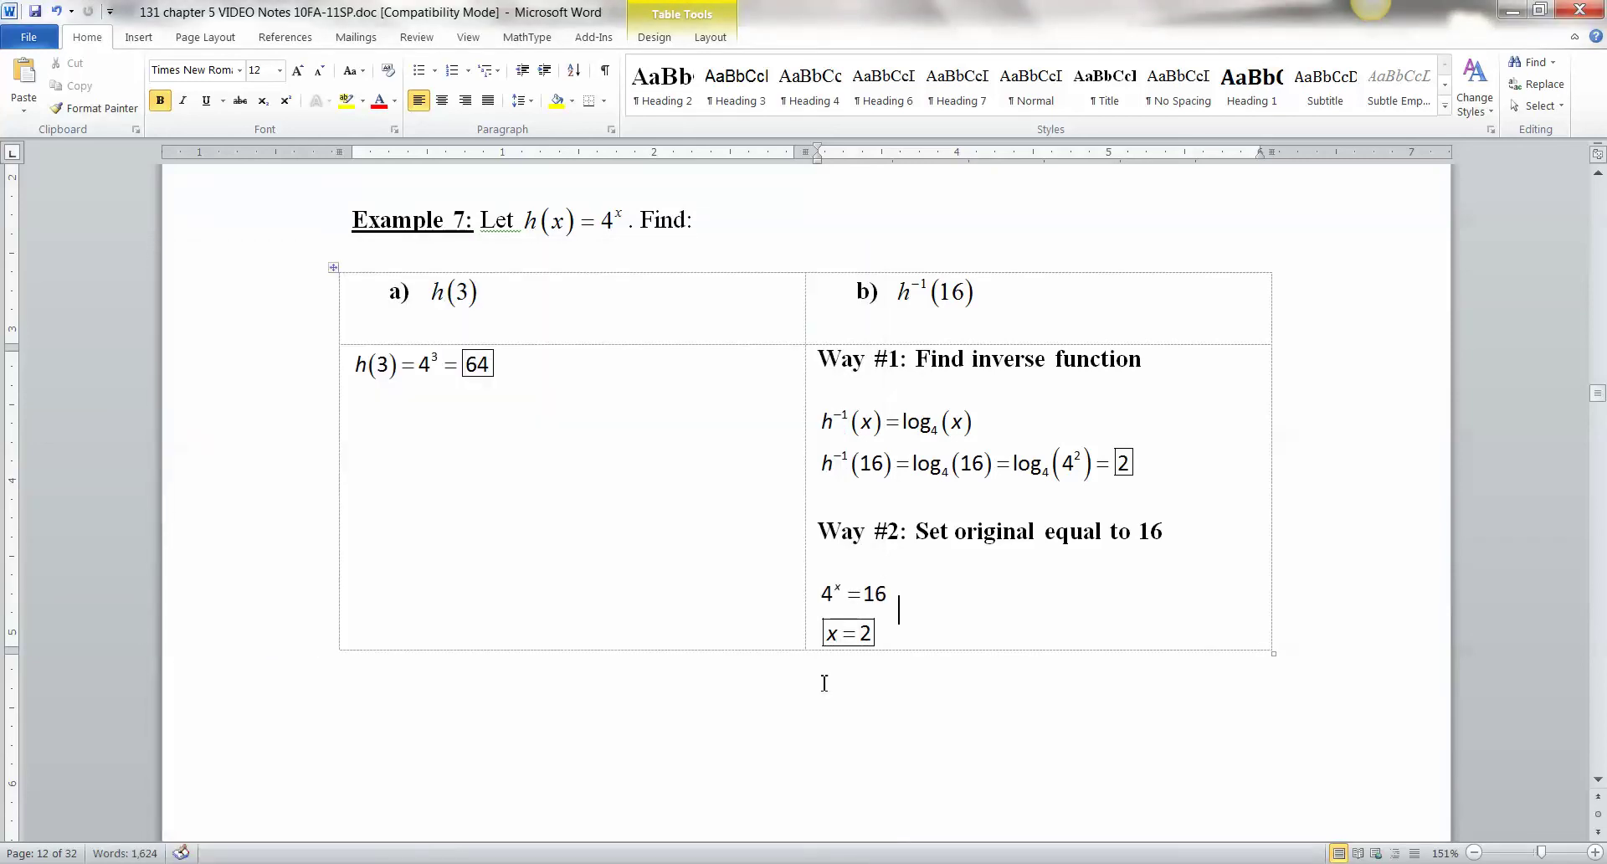
left_click(821, 692)
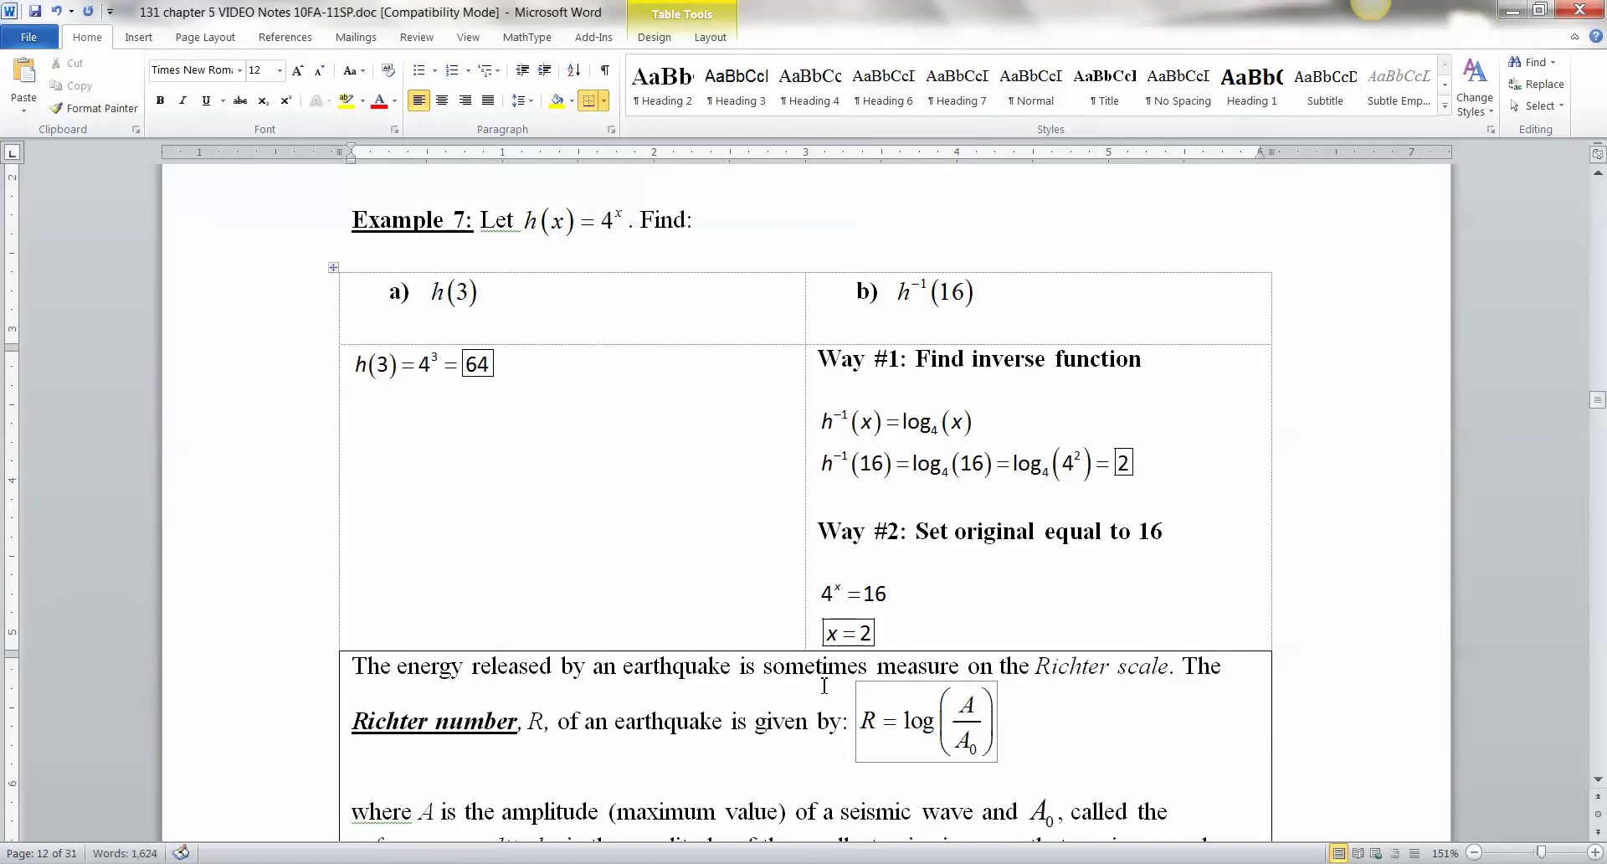
- Add a blank line after the table and set its paragraphs' spacing before to 0
key("Return")
left_click_drag(711, 356, 946, 699)
left_click(608, 130)
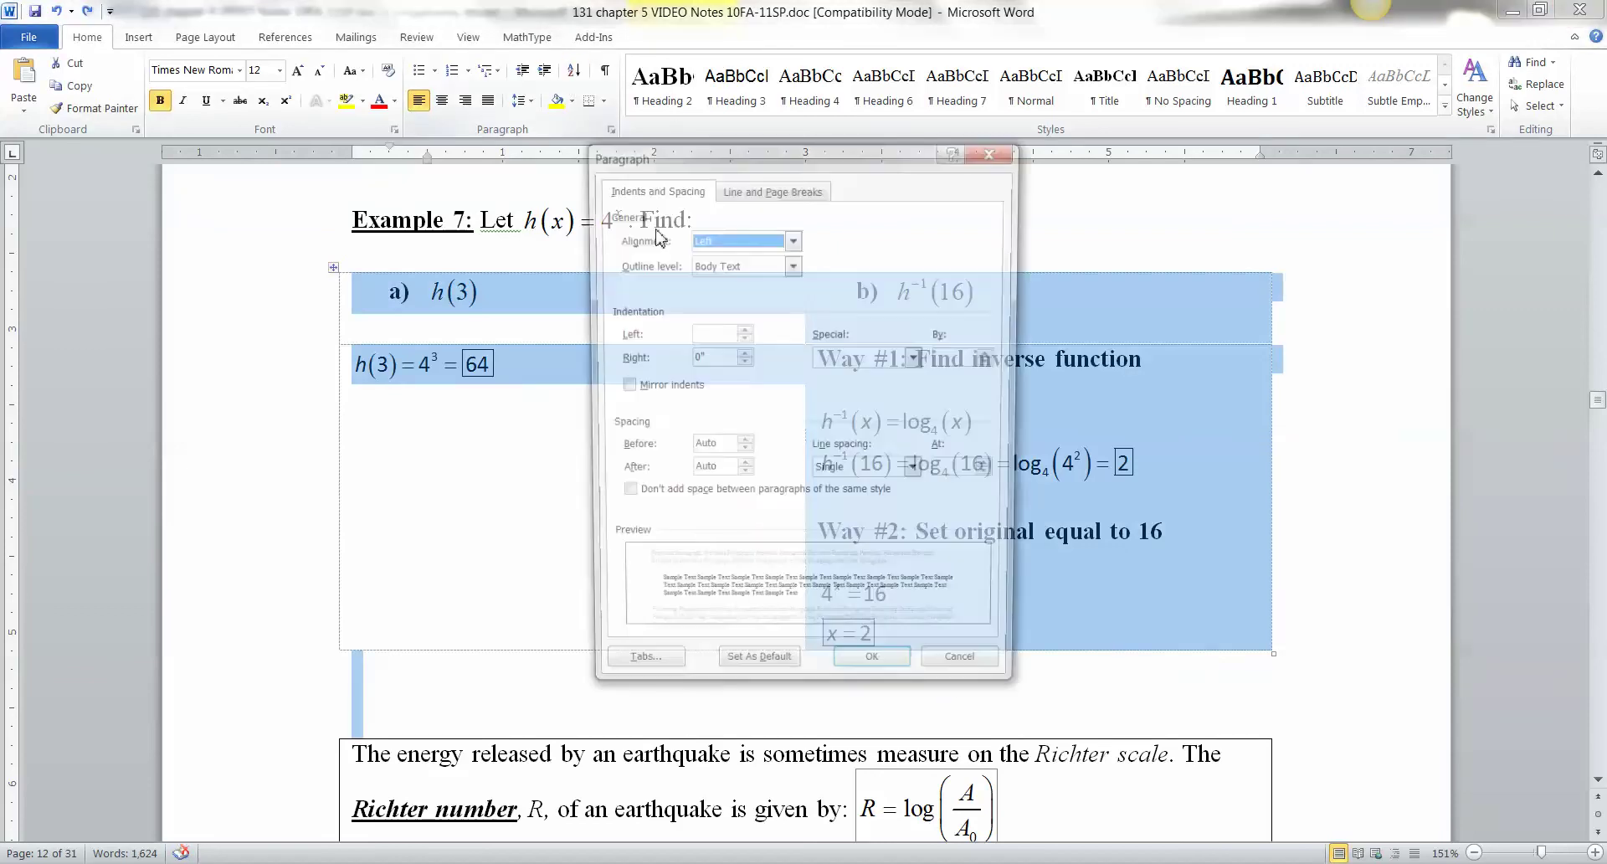
double_click(701, 448)
type("0")
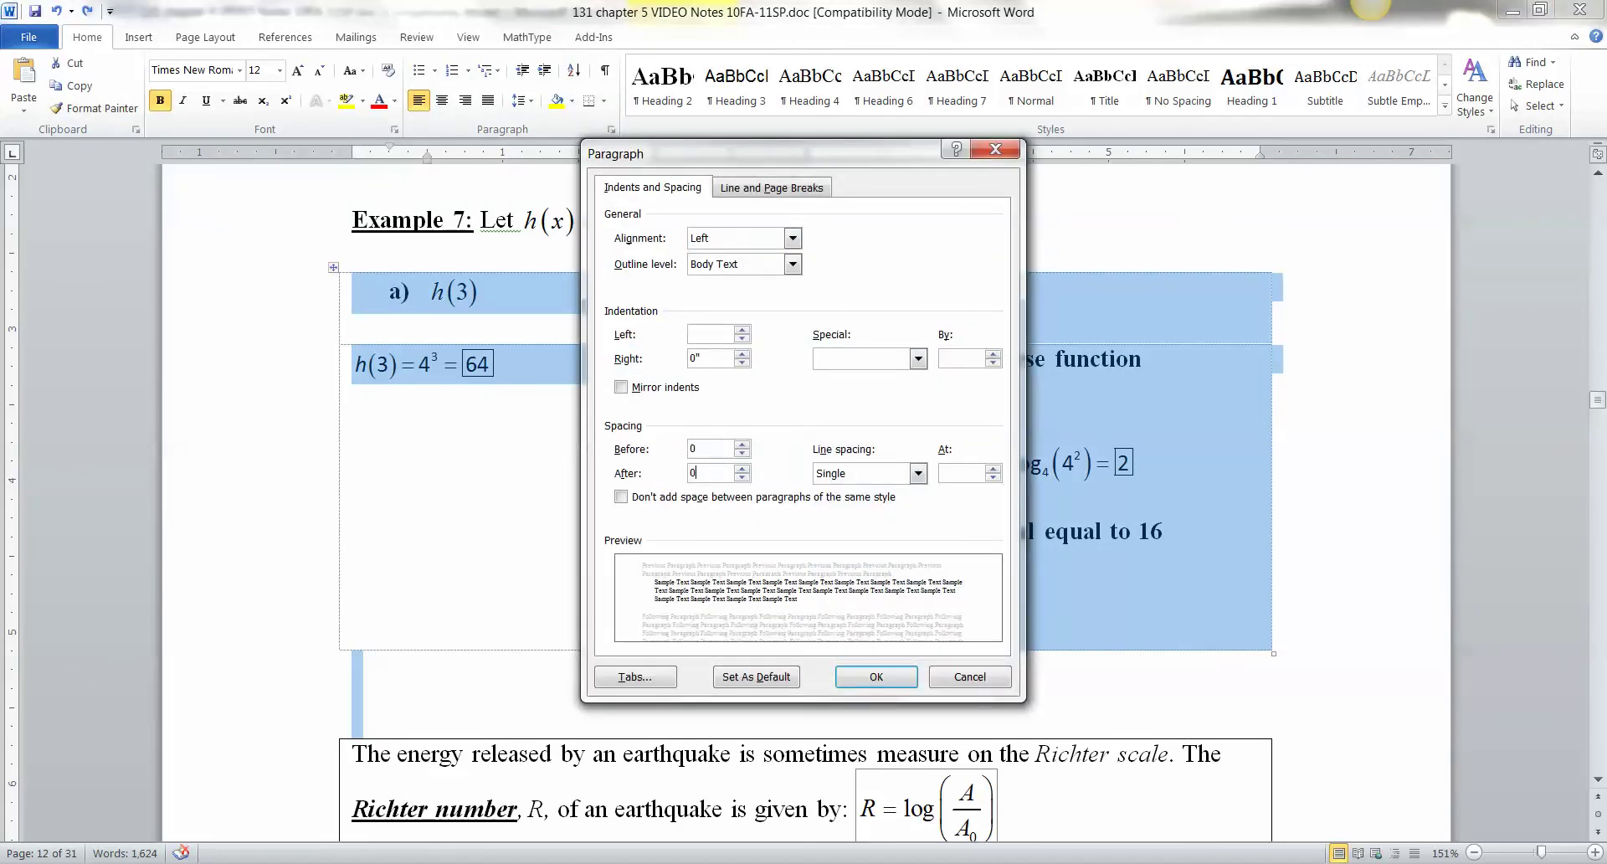
key("Return")
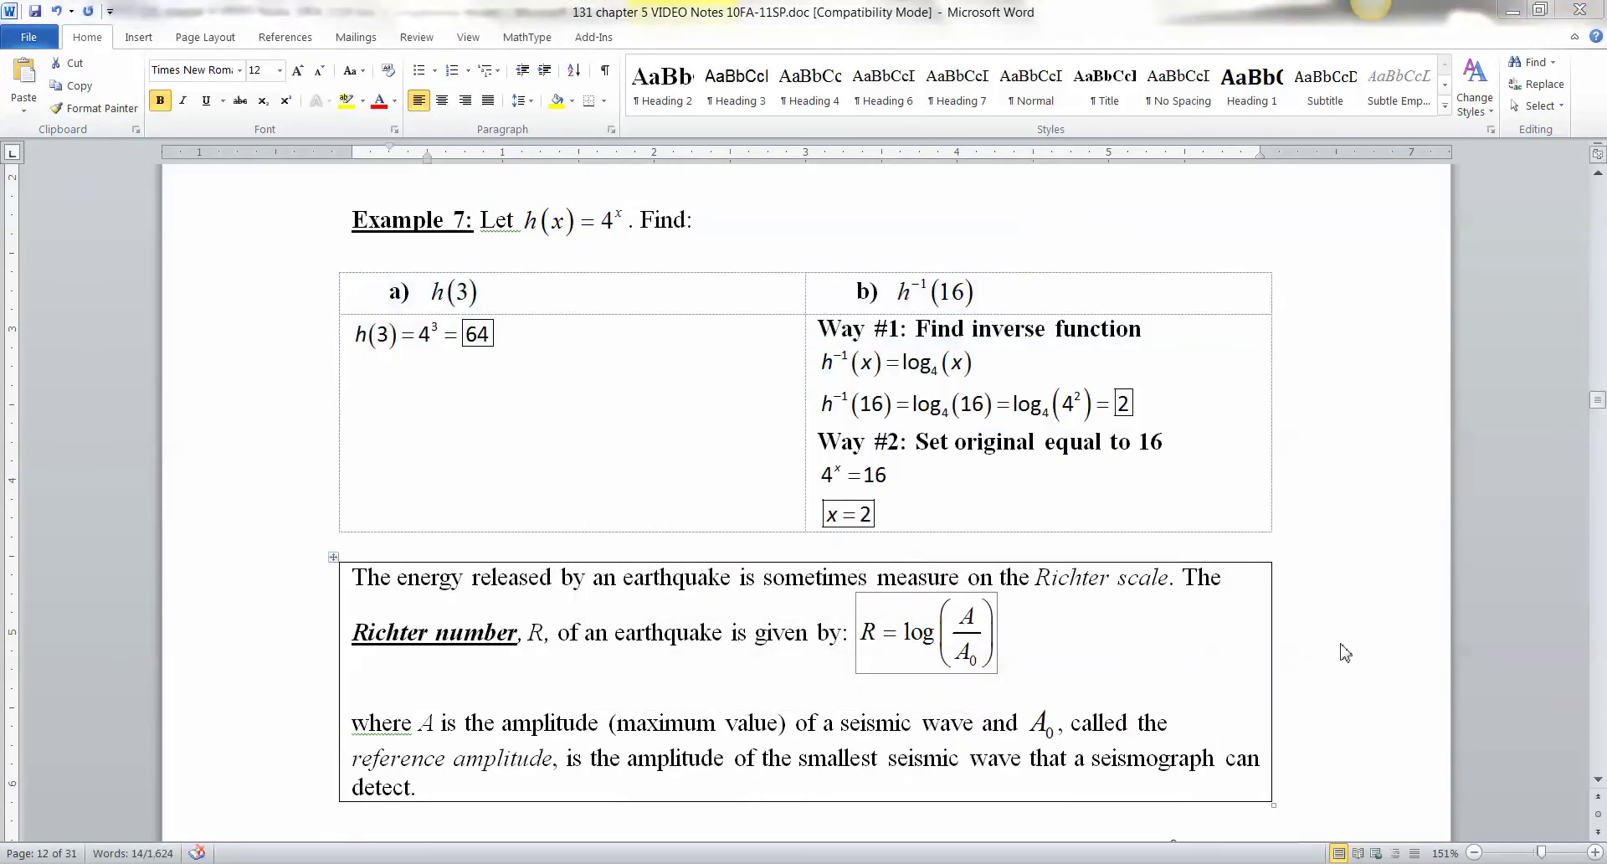
- Bring Example 8 on the San Francisco earthquakes into view, then switch to the browser's amplitude images
scroll(1346, 606, "down", 2)
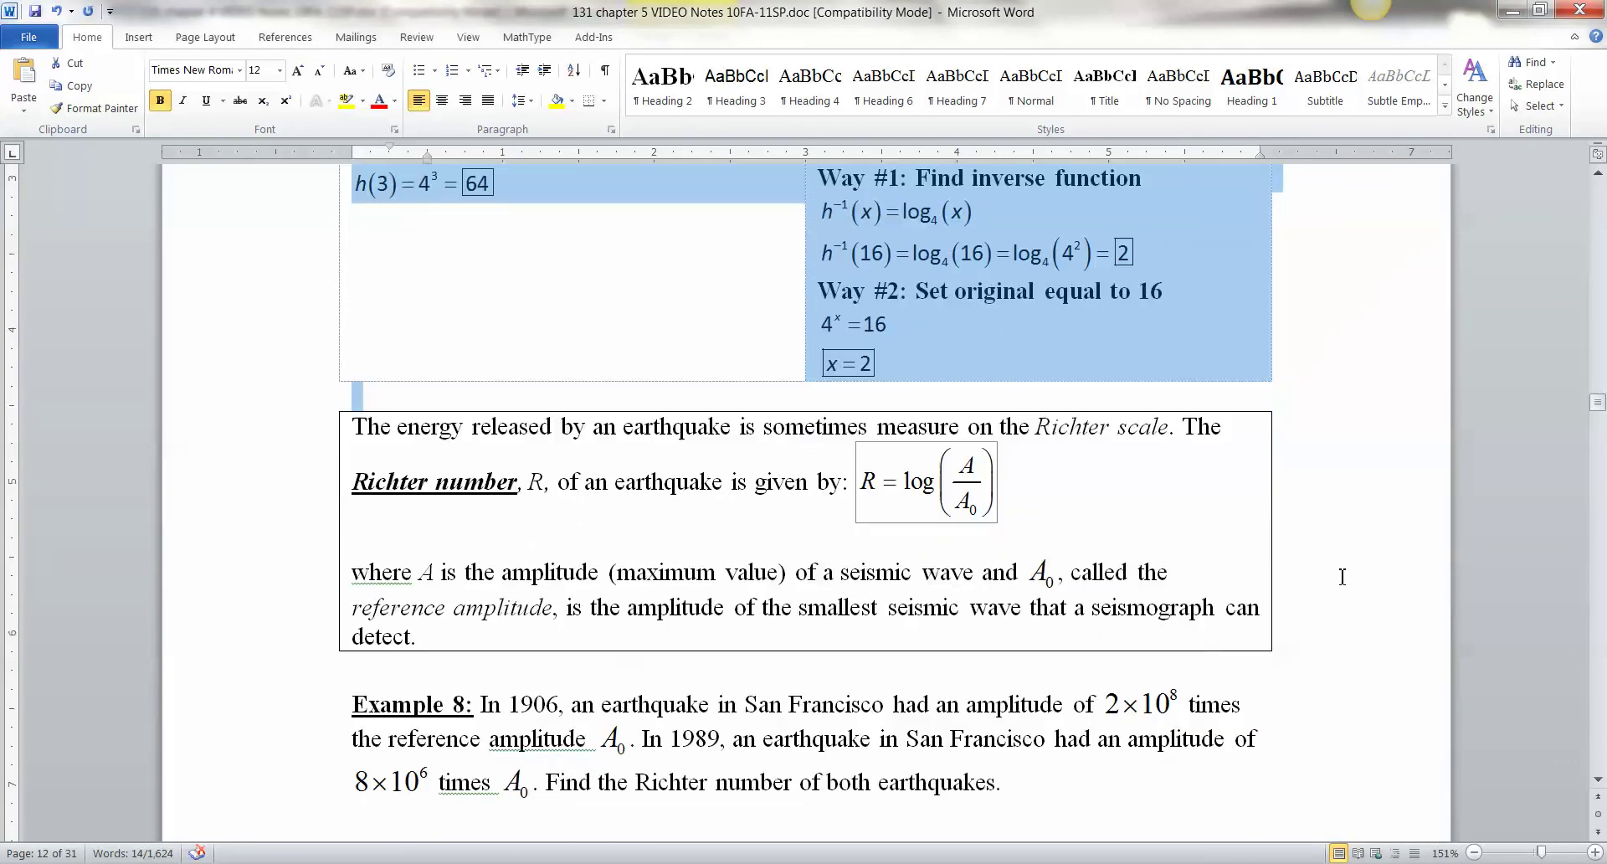
scroll(1171, 586, "down", 1)
left_click(967, 628)
scroll(1011, 614, "up", 1)
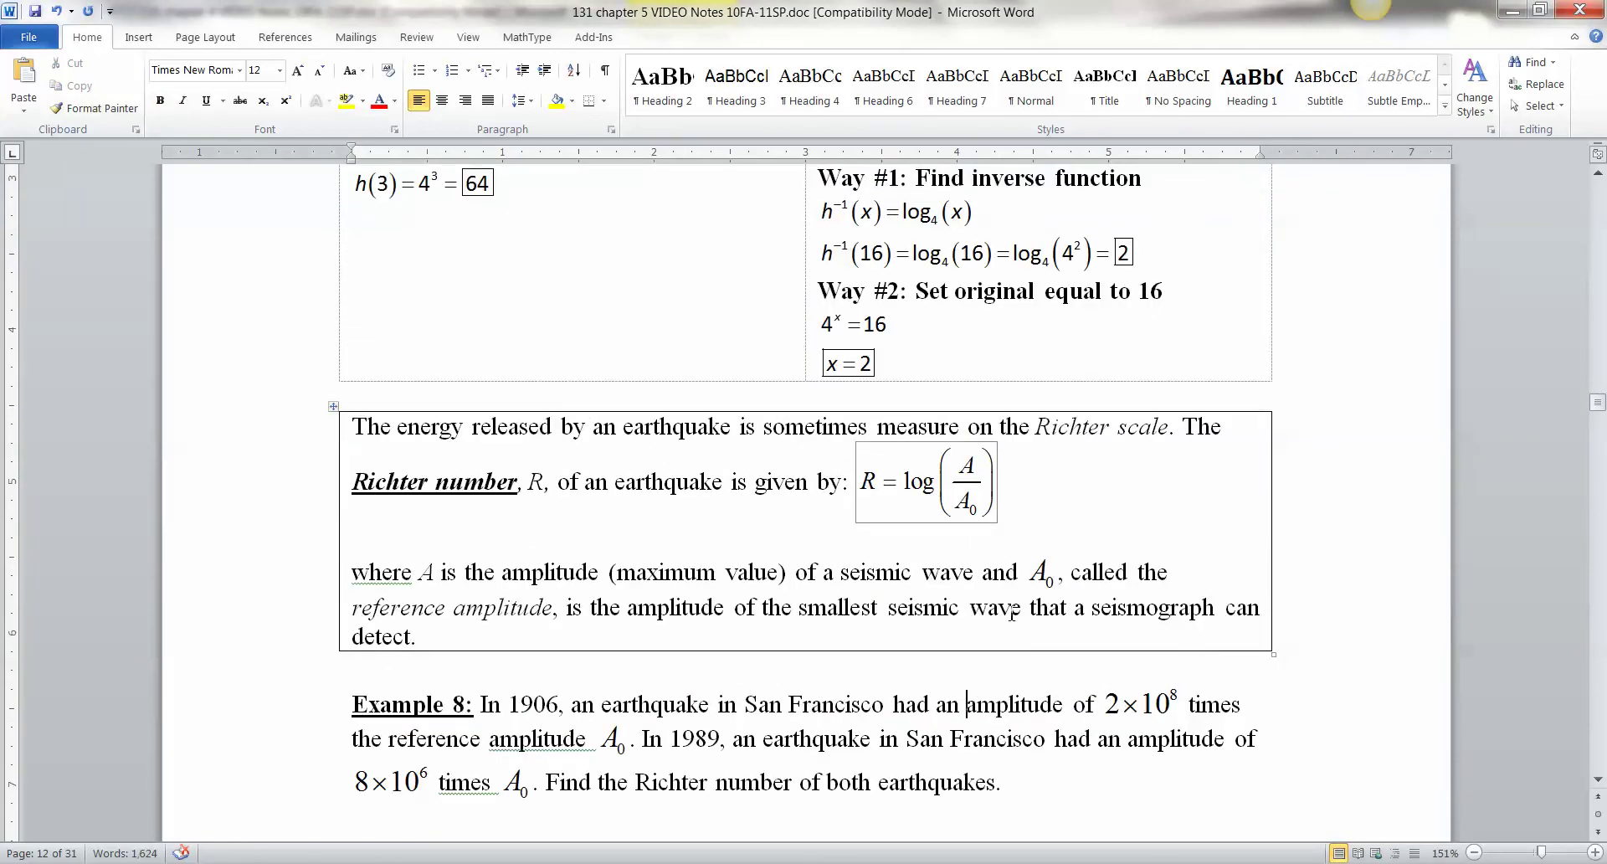
scroll(975, 615, "up", 1)
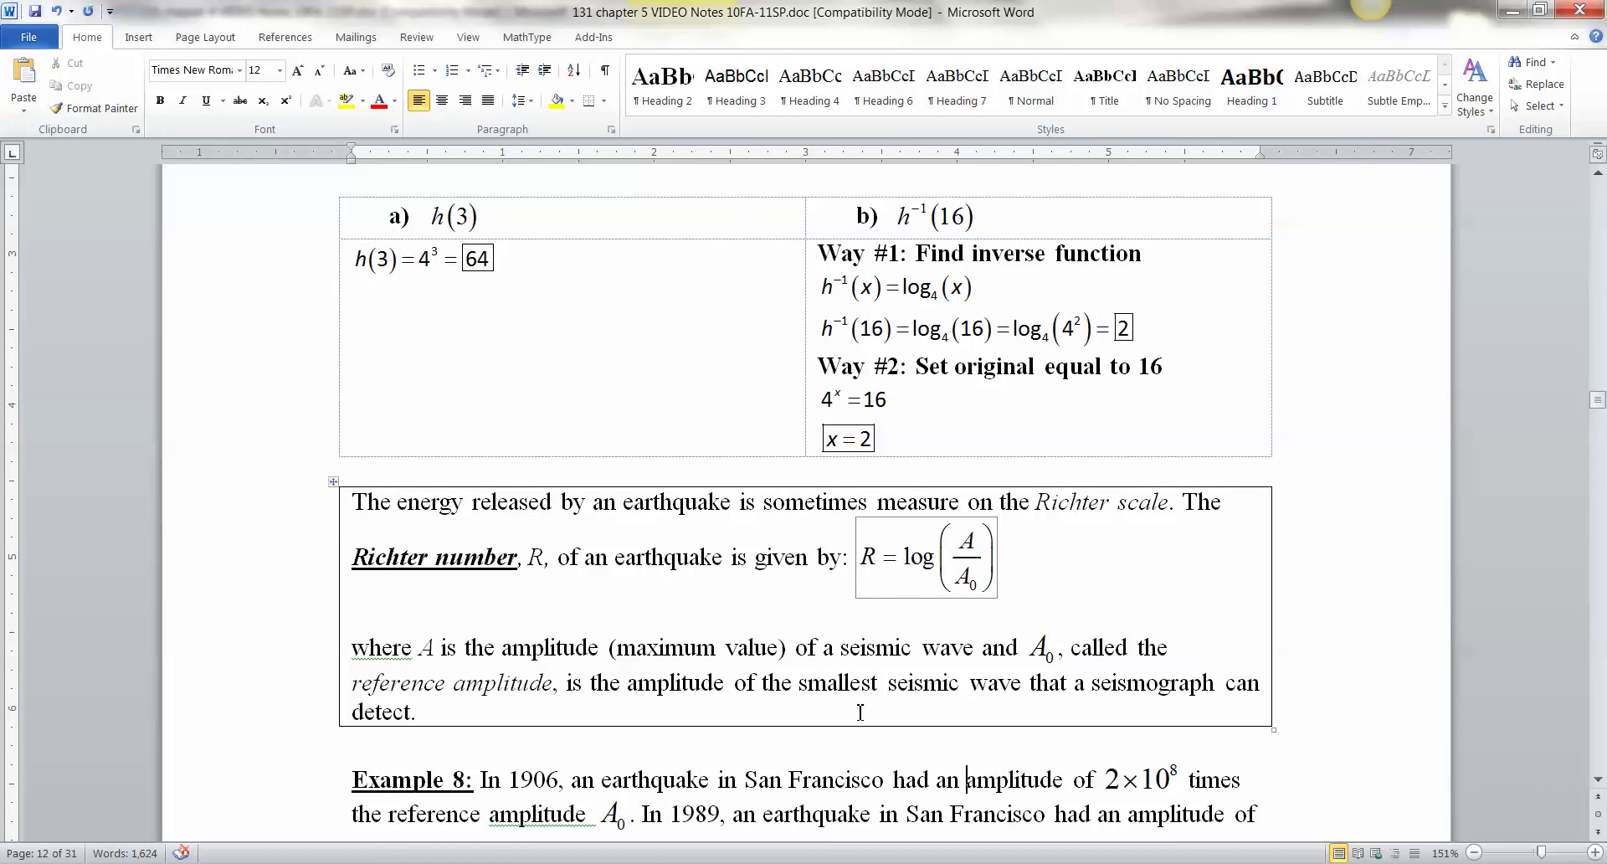
scroll(859, 711, "down", 2)
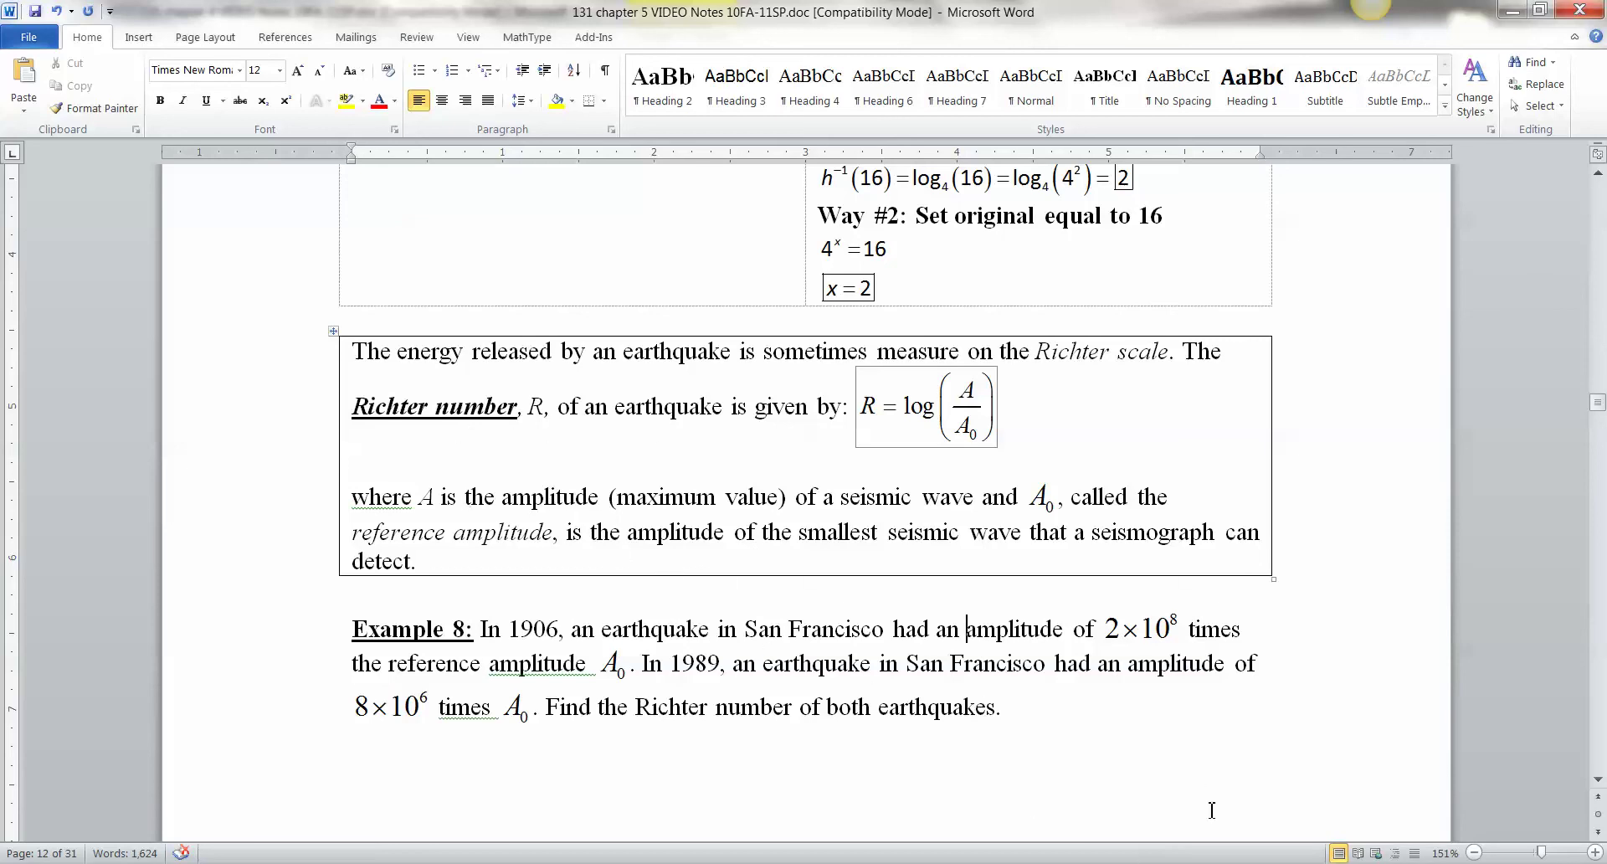
key("alt+Tab")
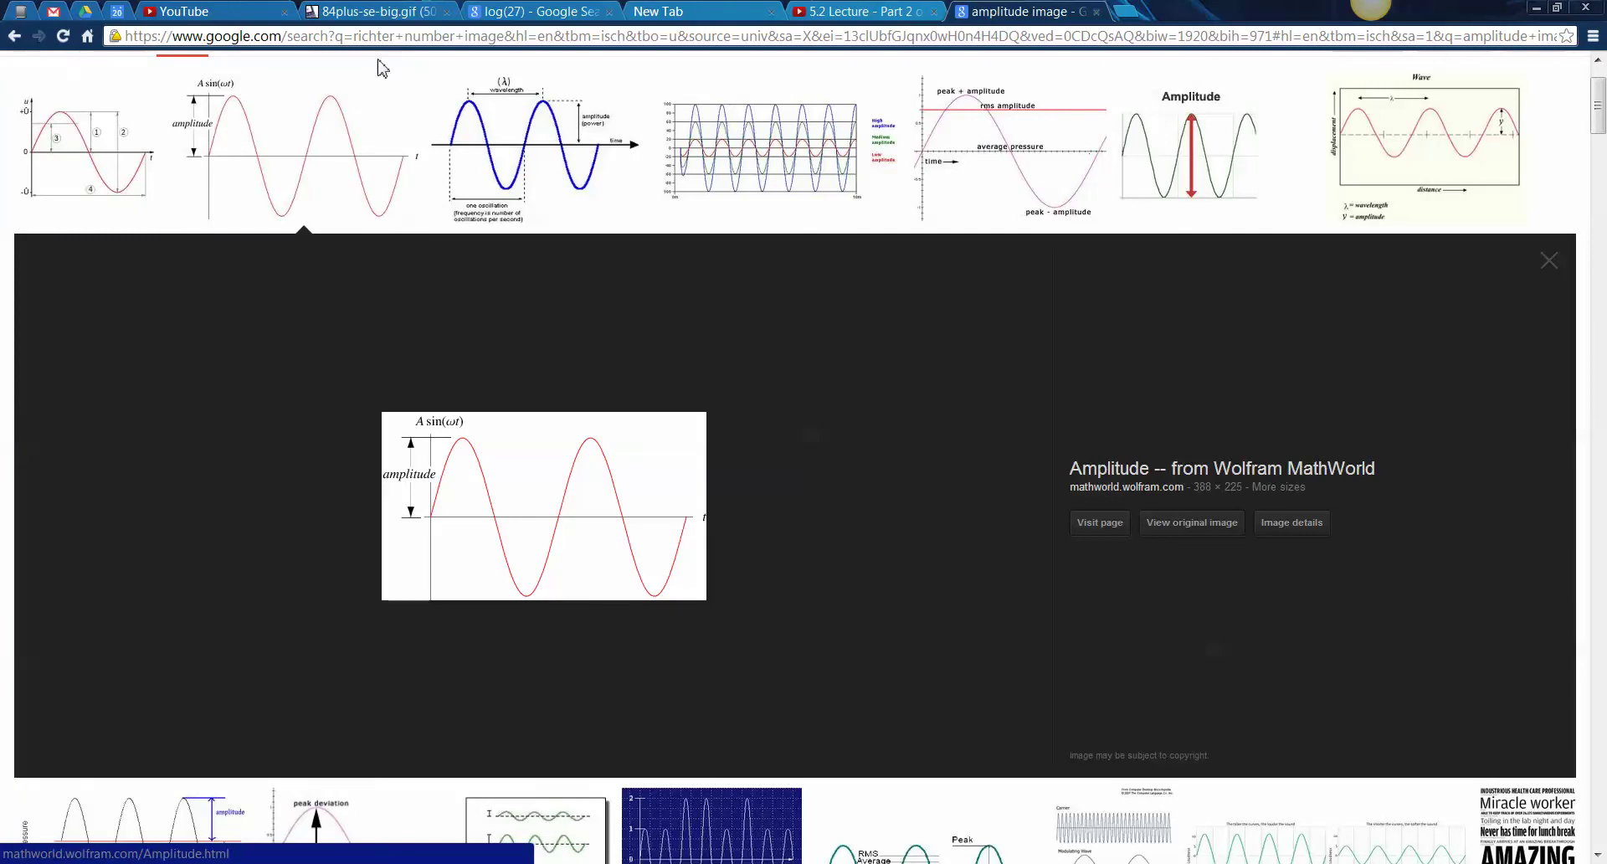
left_click(340, 148)
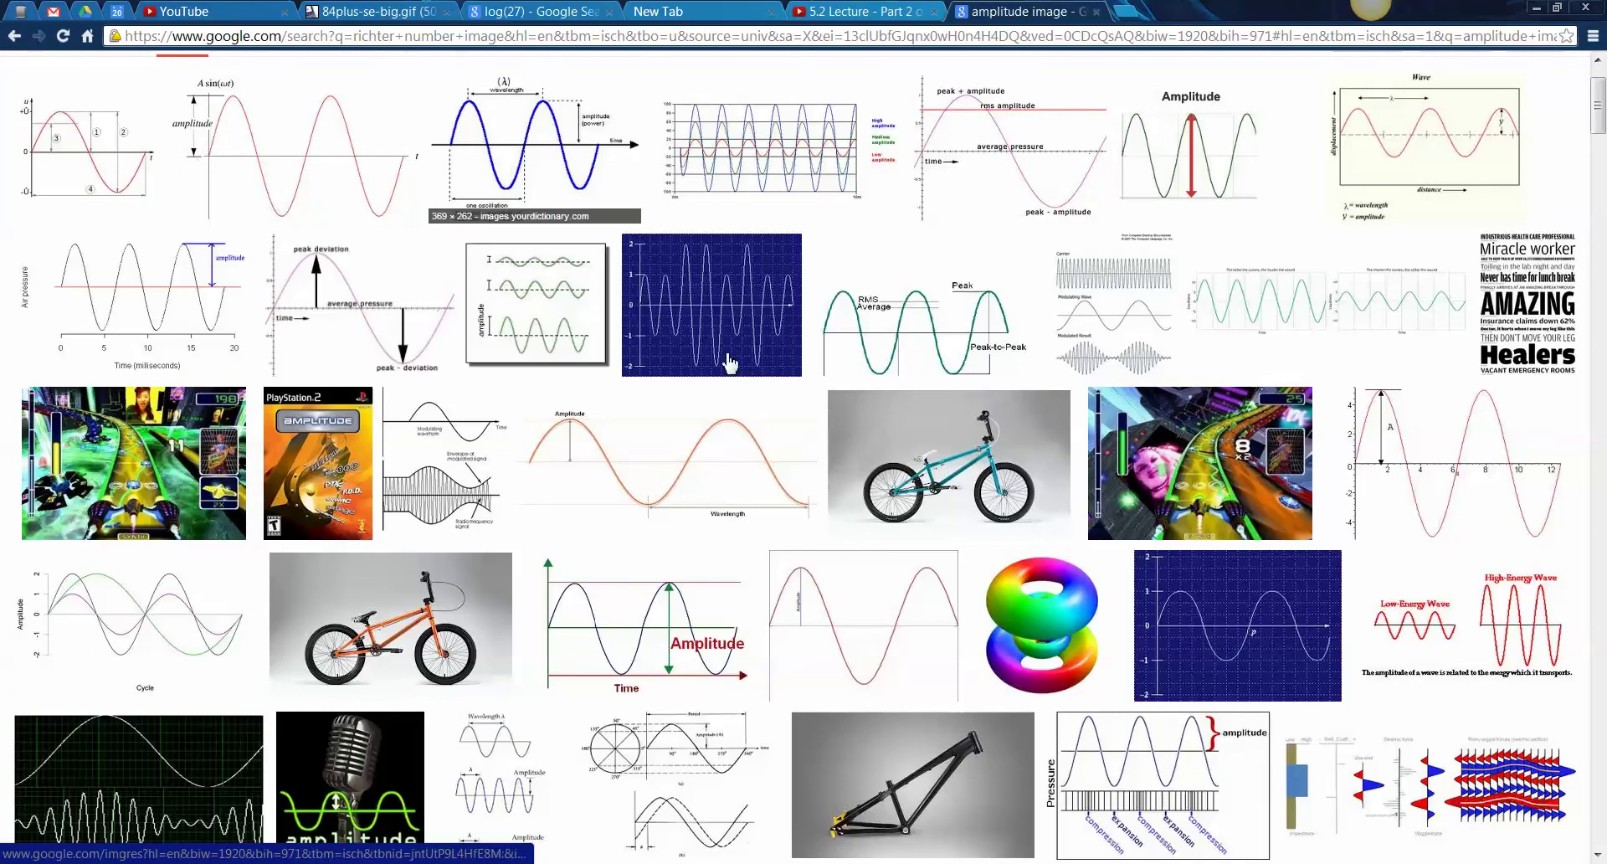
scroll(306, 163, "up", 1)
left_click(302, 169)
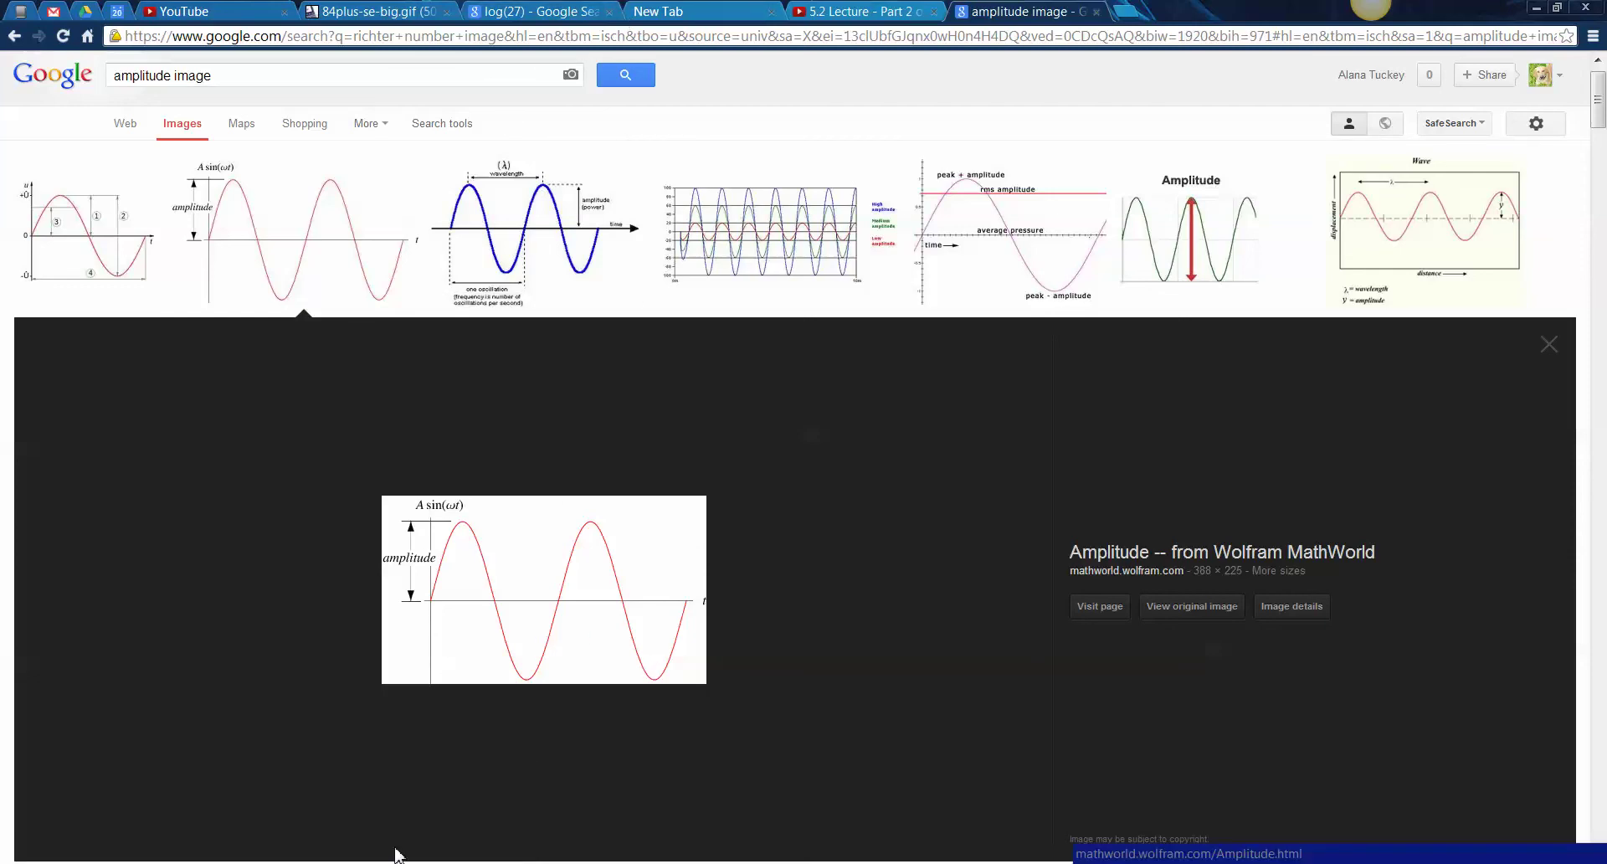
mouse_move(351, 854)
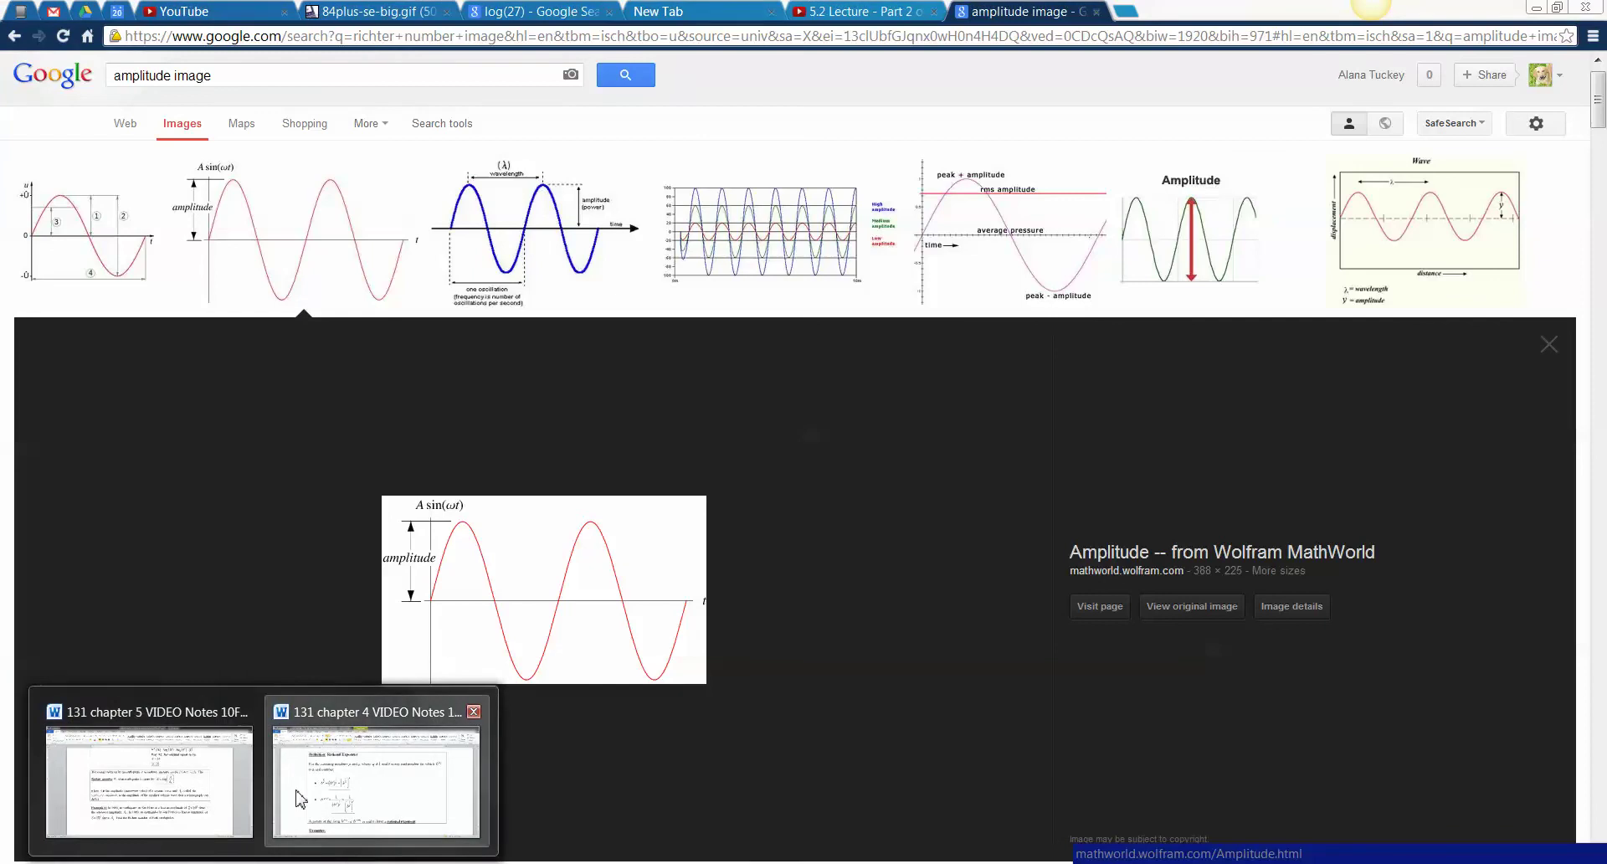
- Back in Word, highlight the amplitude phrases for the definition and both earthquakes, then place the caret below Example 8
left_click(334, 795)
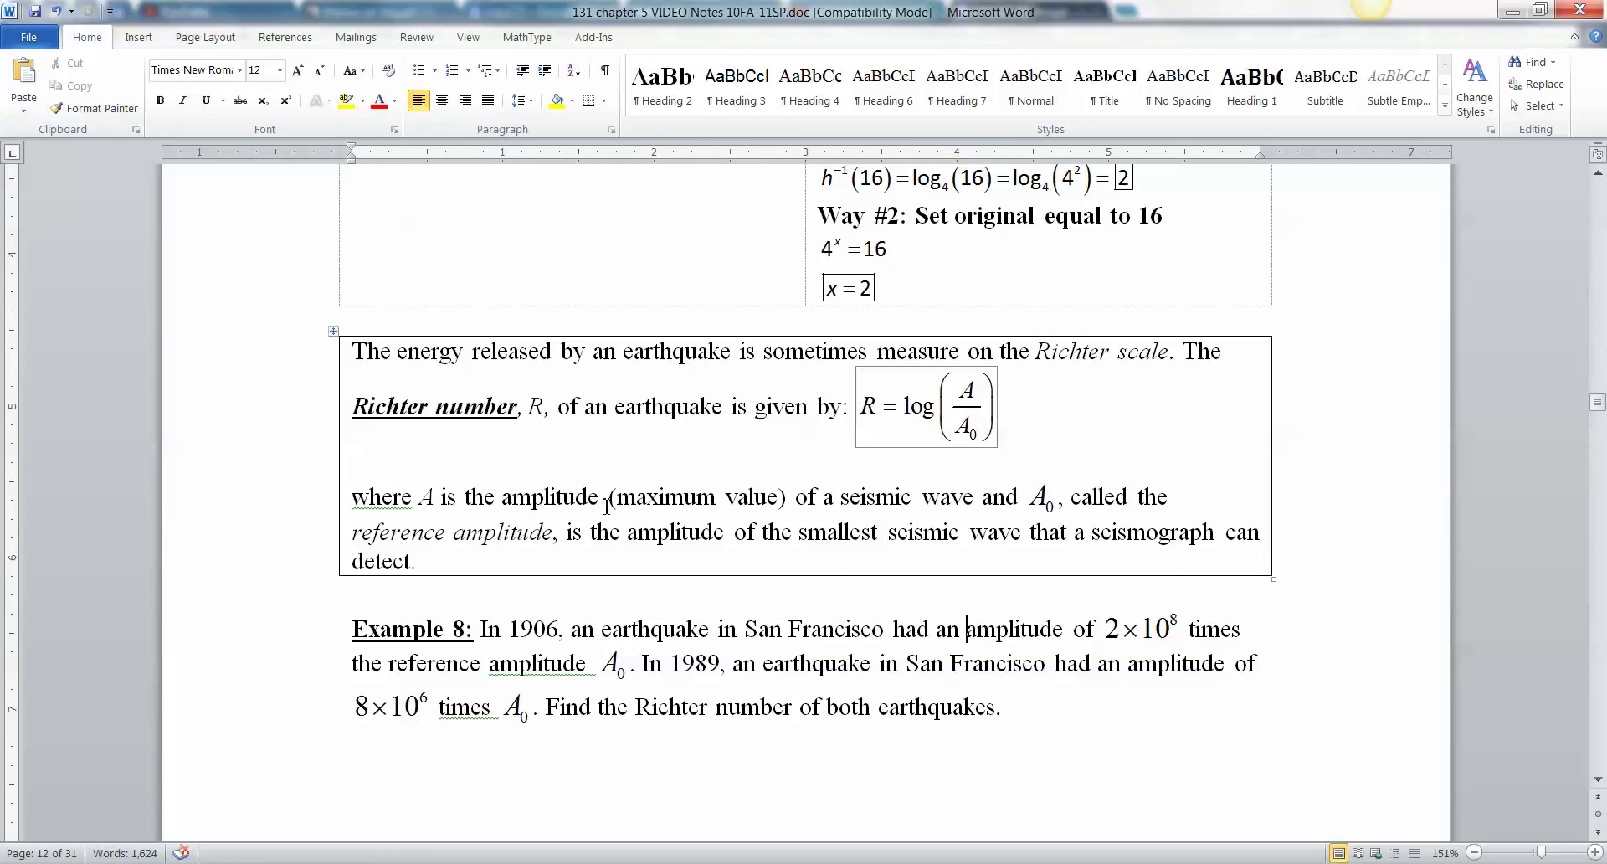
left_click_drag(562, 499, 421, 500)
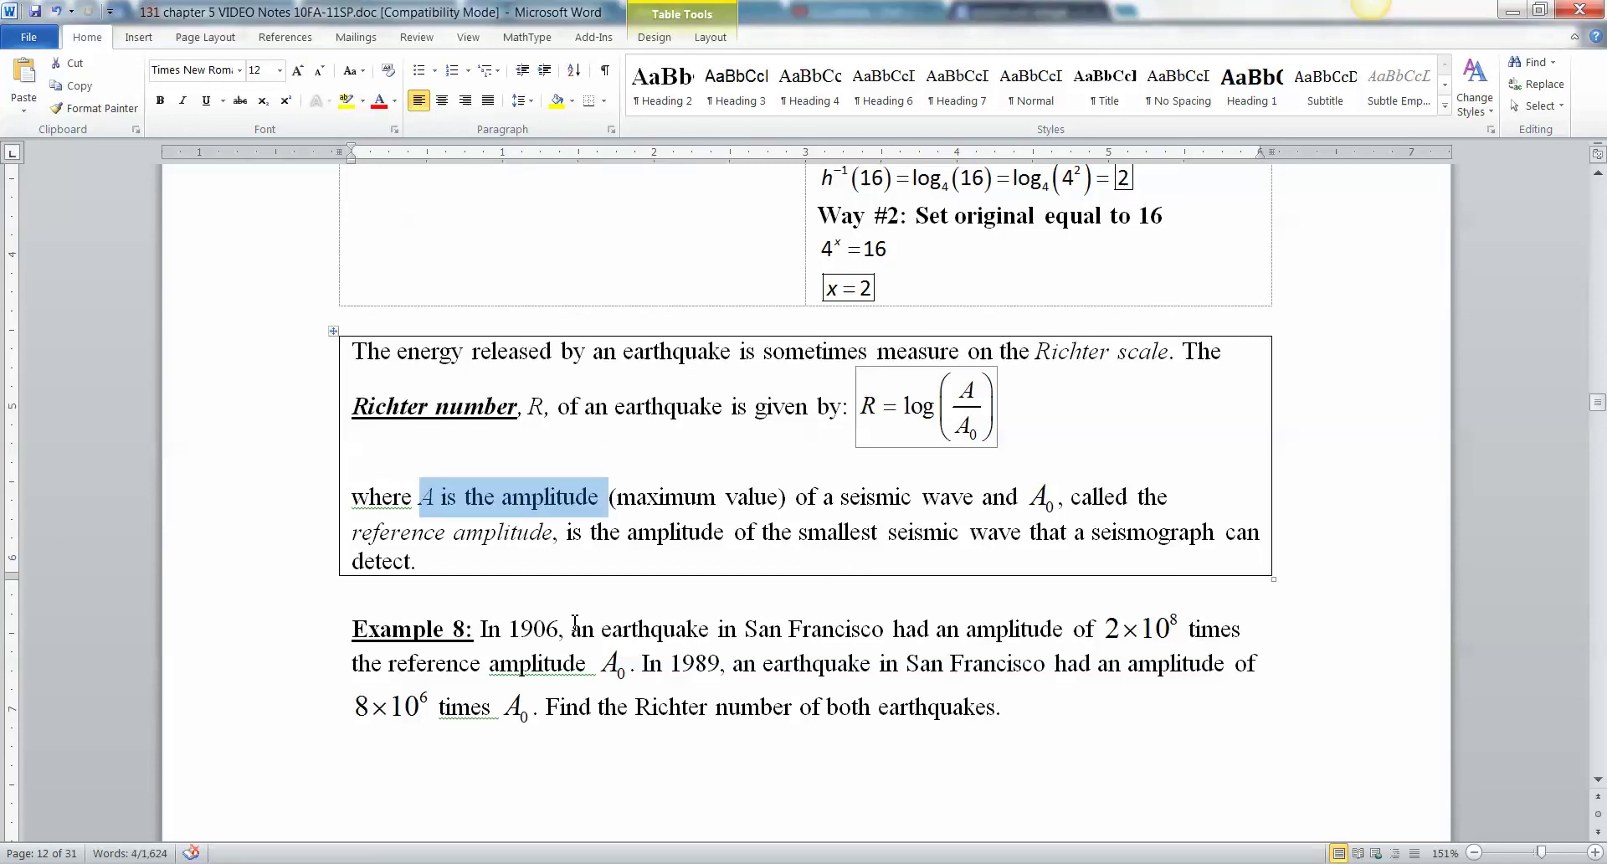
scroll(586, 586, "down", 3)
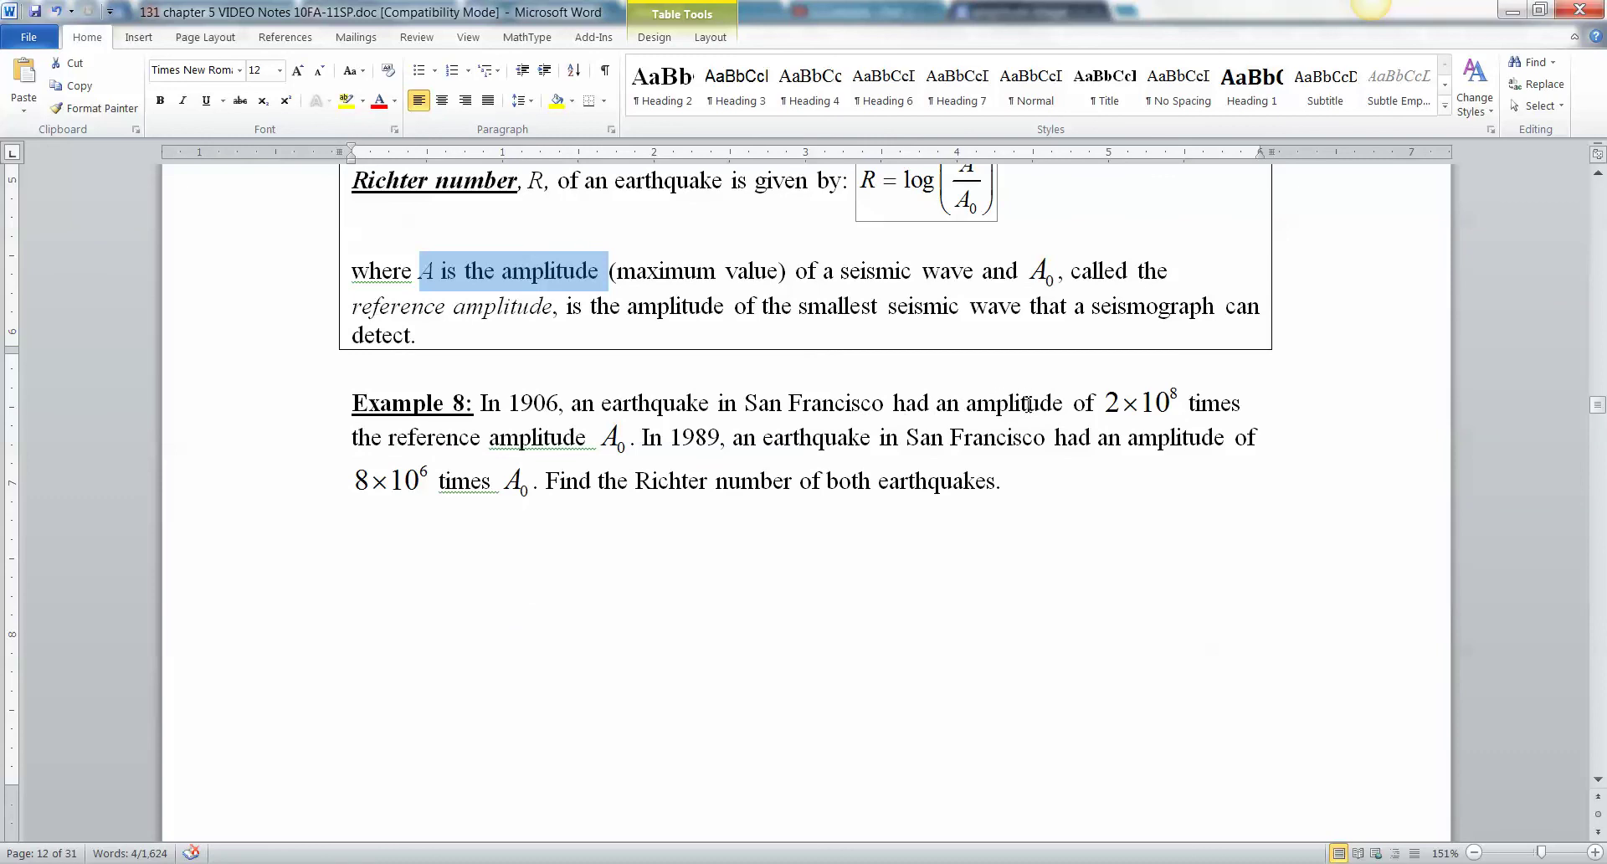
left_click_drag(1027, 405, 779, 416)
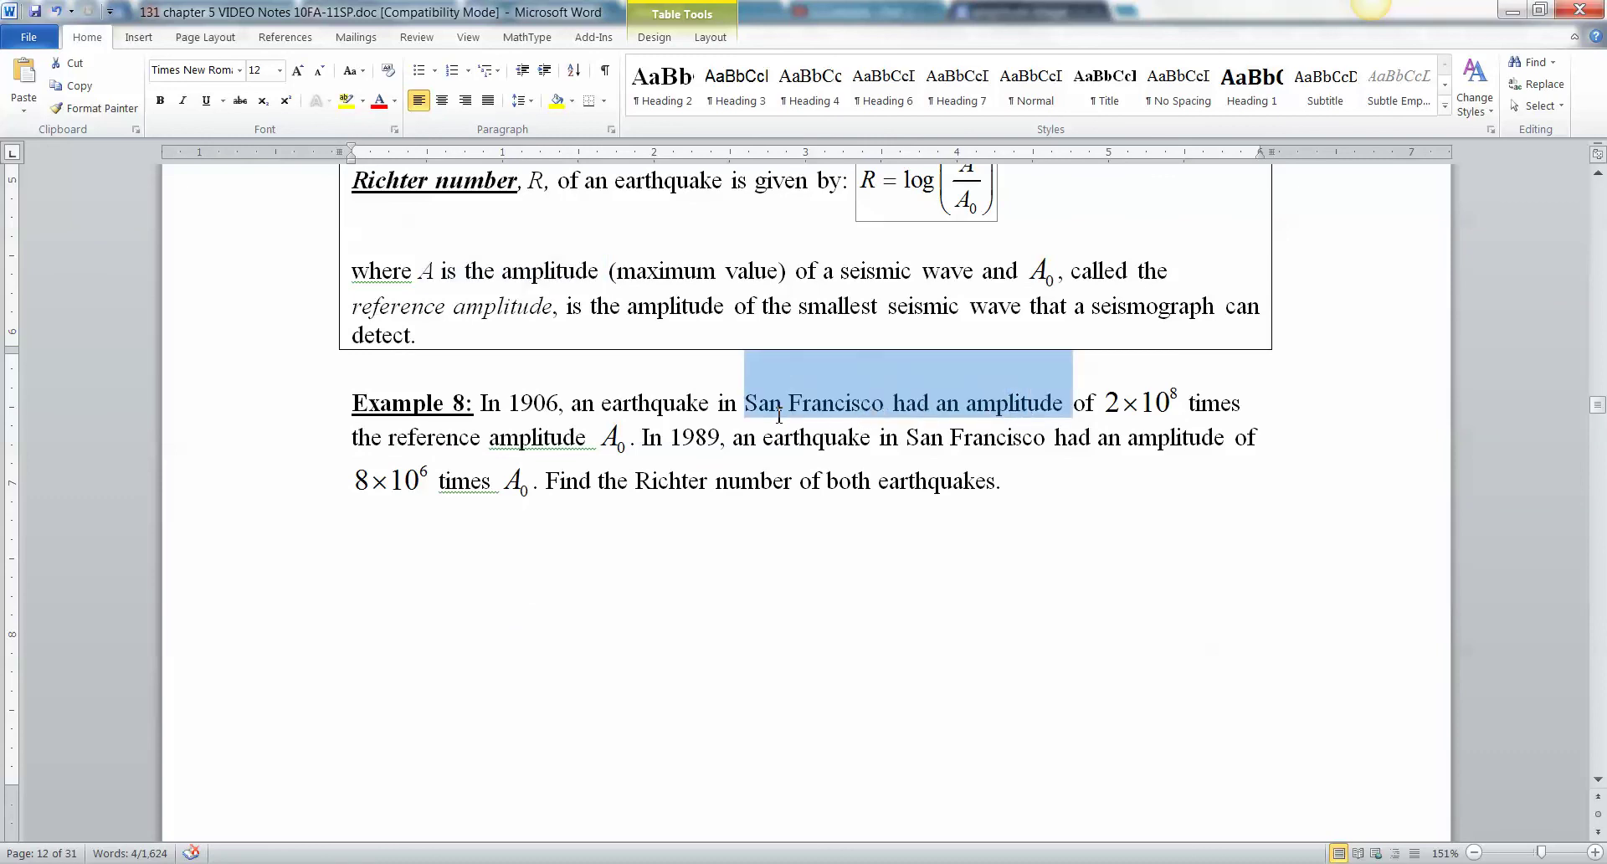
left_click(870, 399)
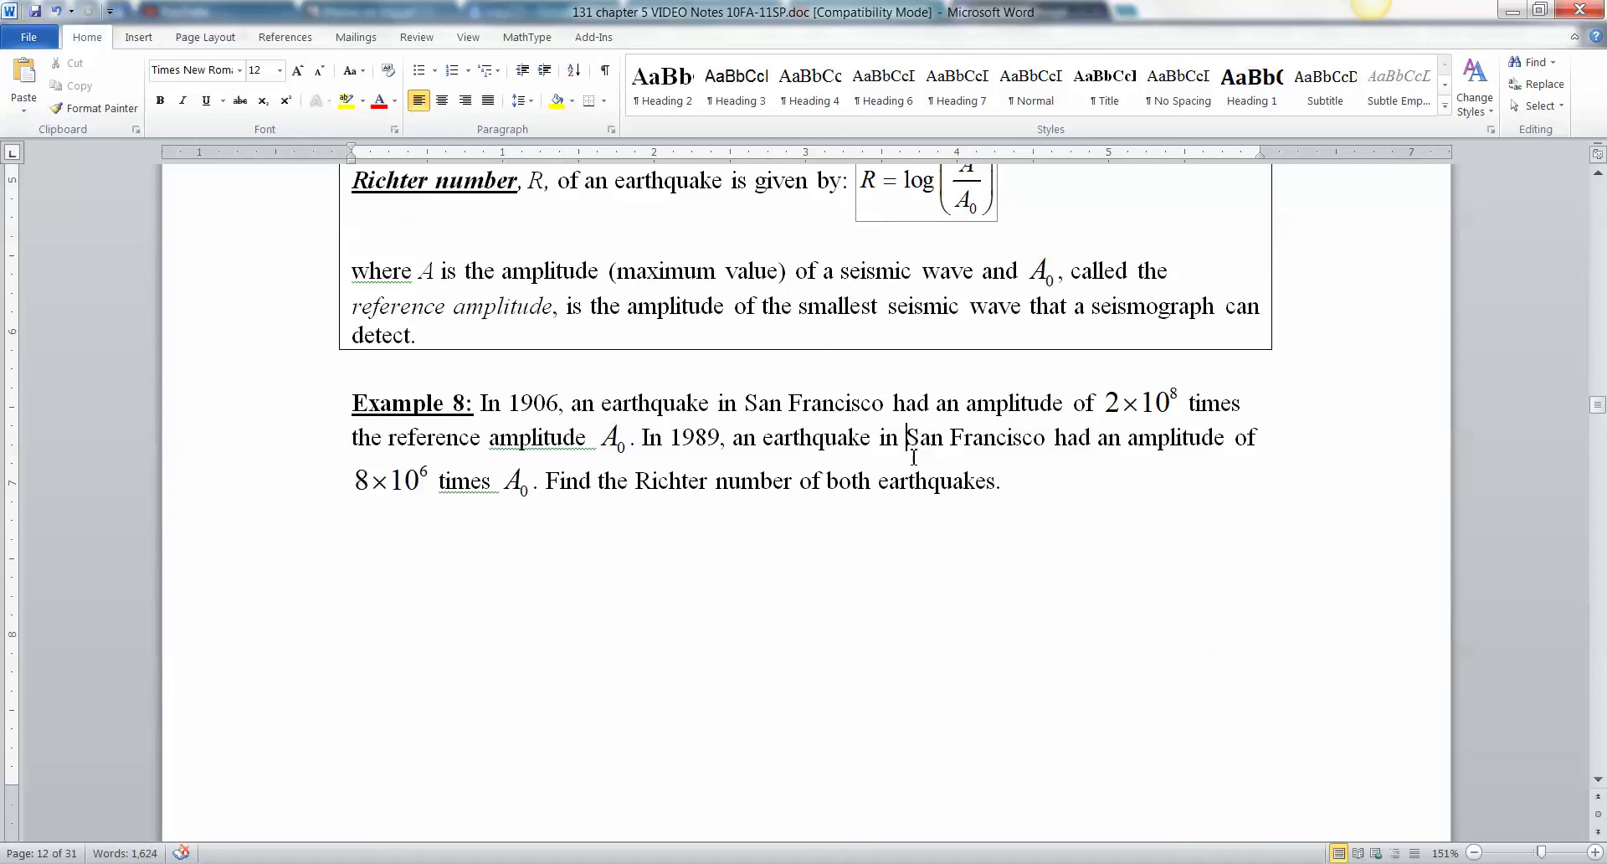
left_click_drag(914, 456, 1007, 477)
left_click(337, 621)
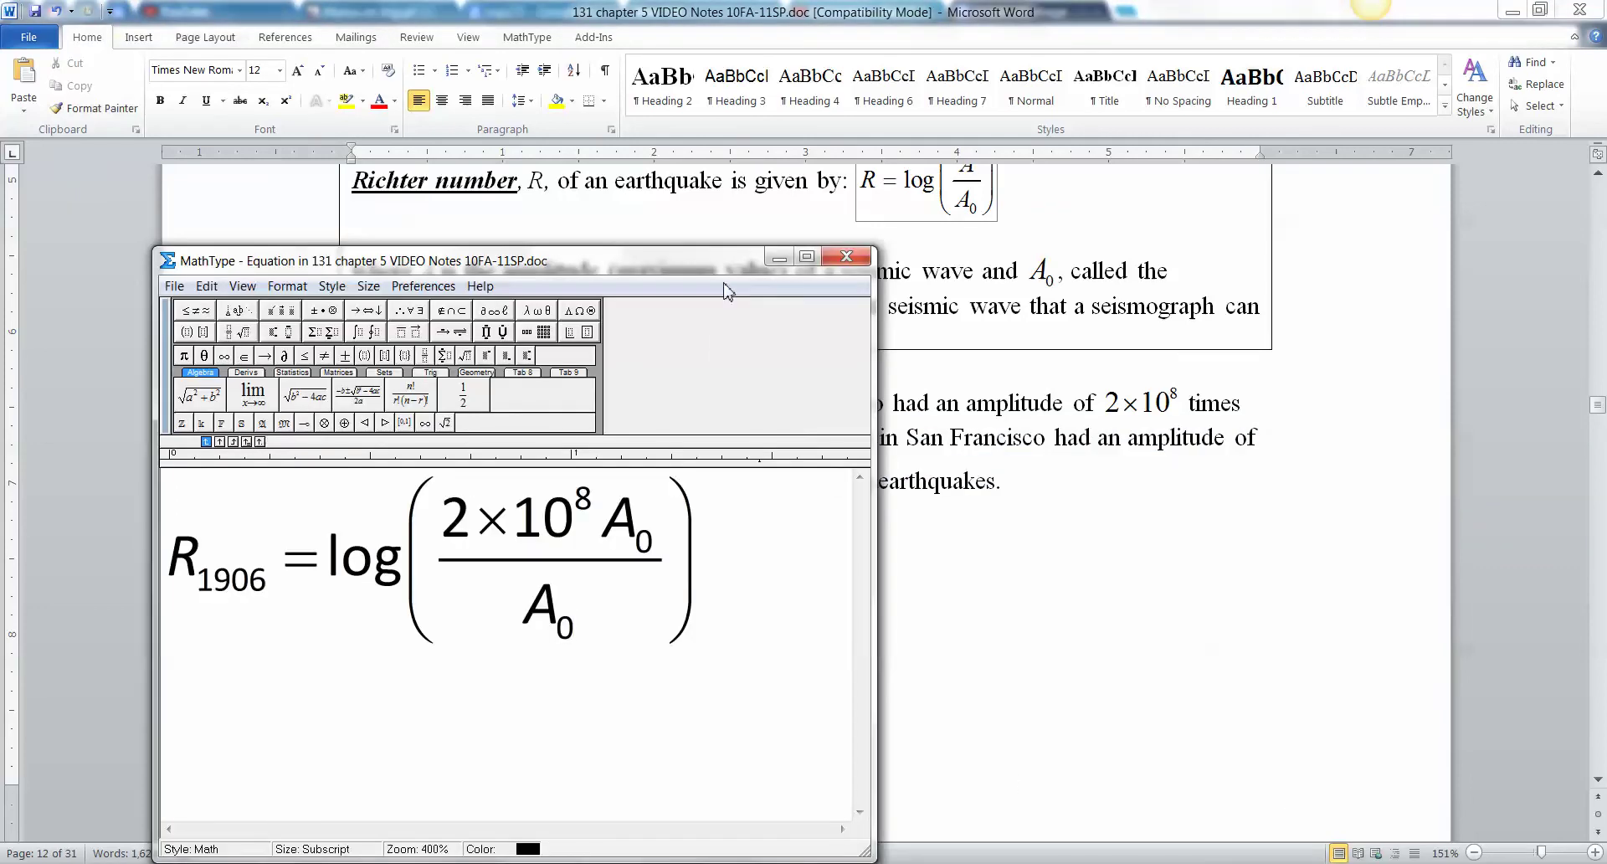
- Highlight the reference amplitude A₀ phrase in Example 8's text
left_click_drag(726, 260, 837, 317)
left_click_drag(1230, 317, 908, 590)
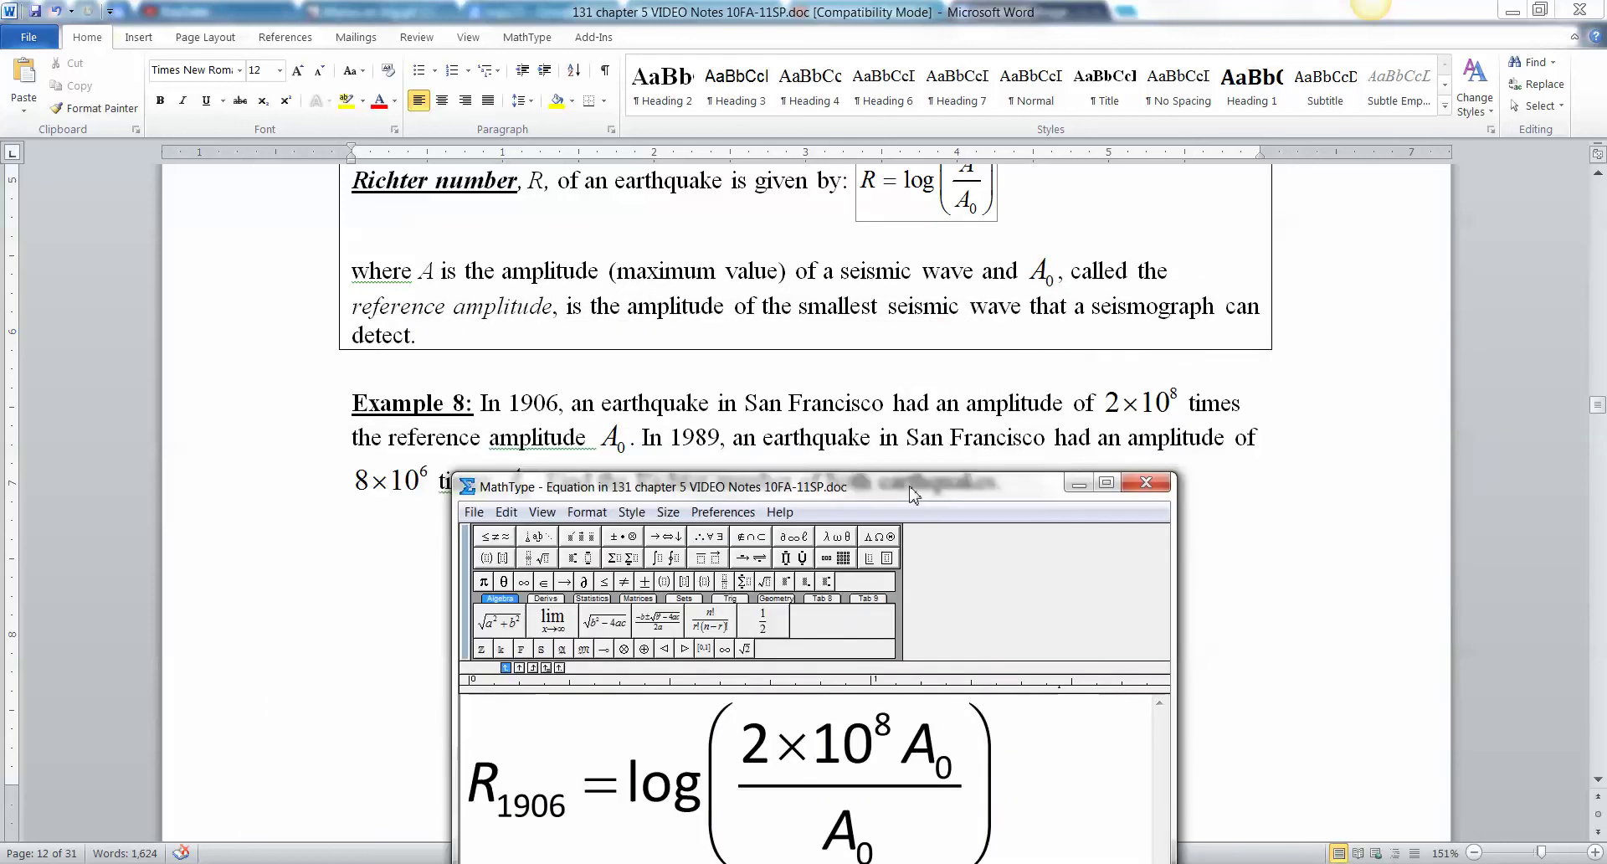
left_click(384, 442)
left_click_drag(384, 441, 627, 442)
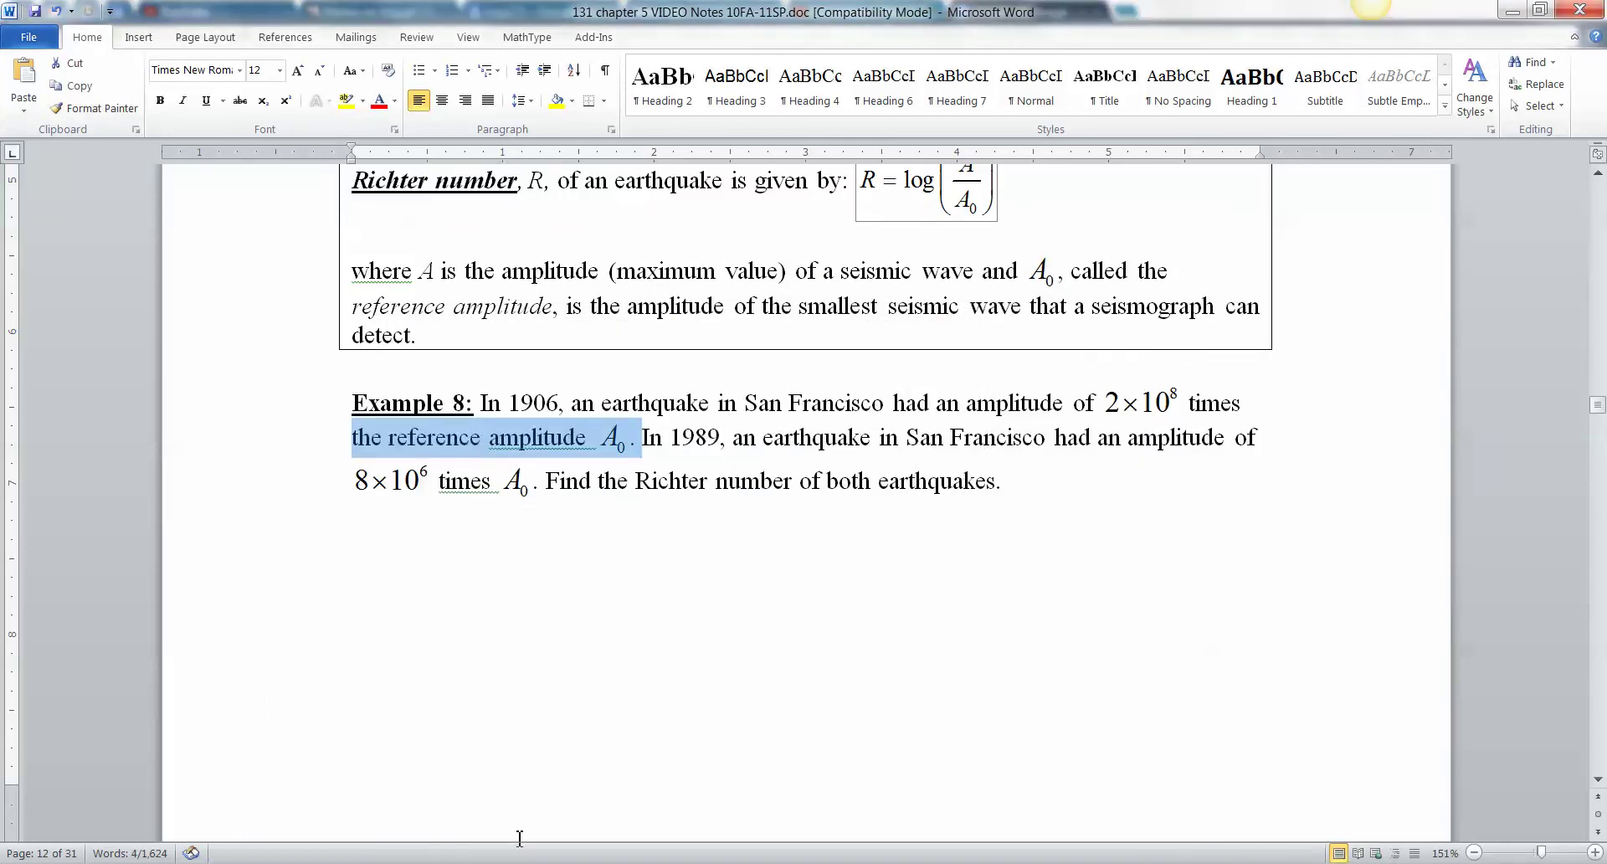
key("alt+Tab")
left_click_drag(975, 499, 1063, 338)
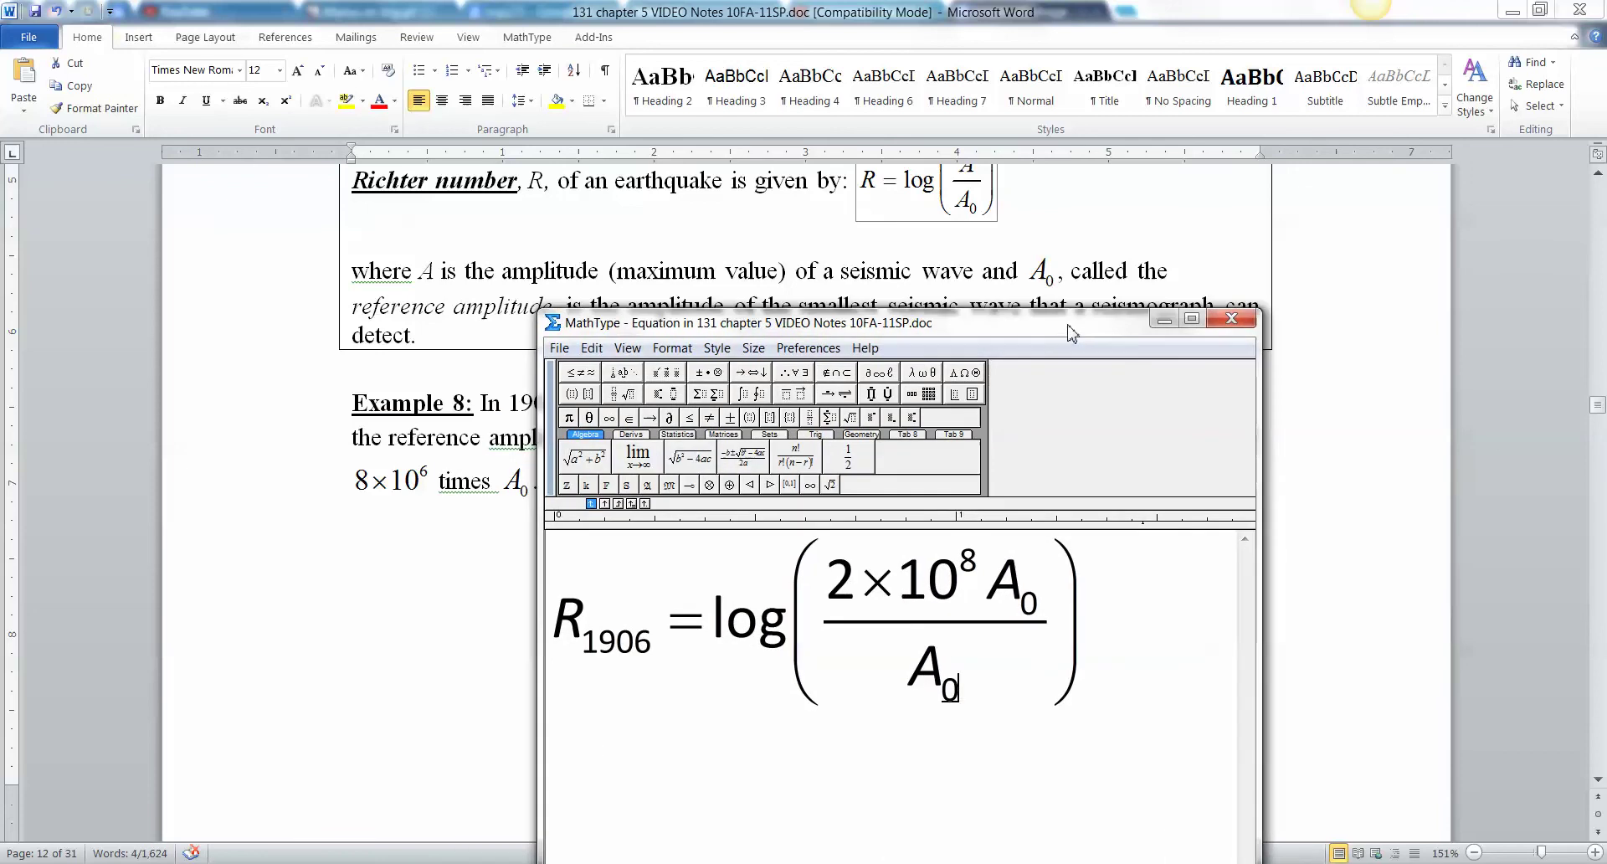
- Cancel A₀ in the numerator and denominator, then start a new line with =
left_click_drag(1036, 601, 994, 596)
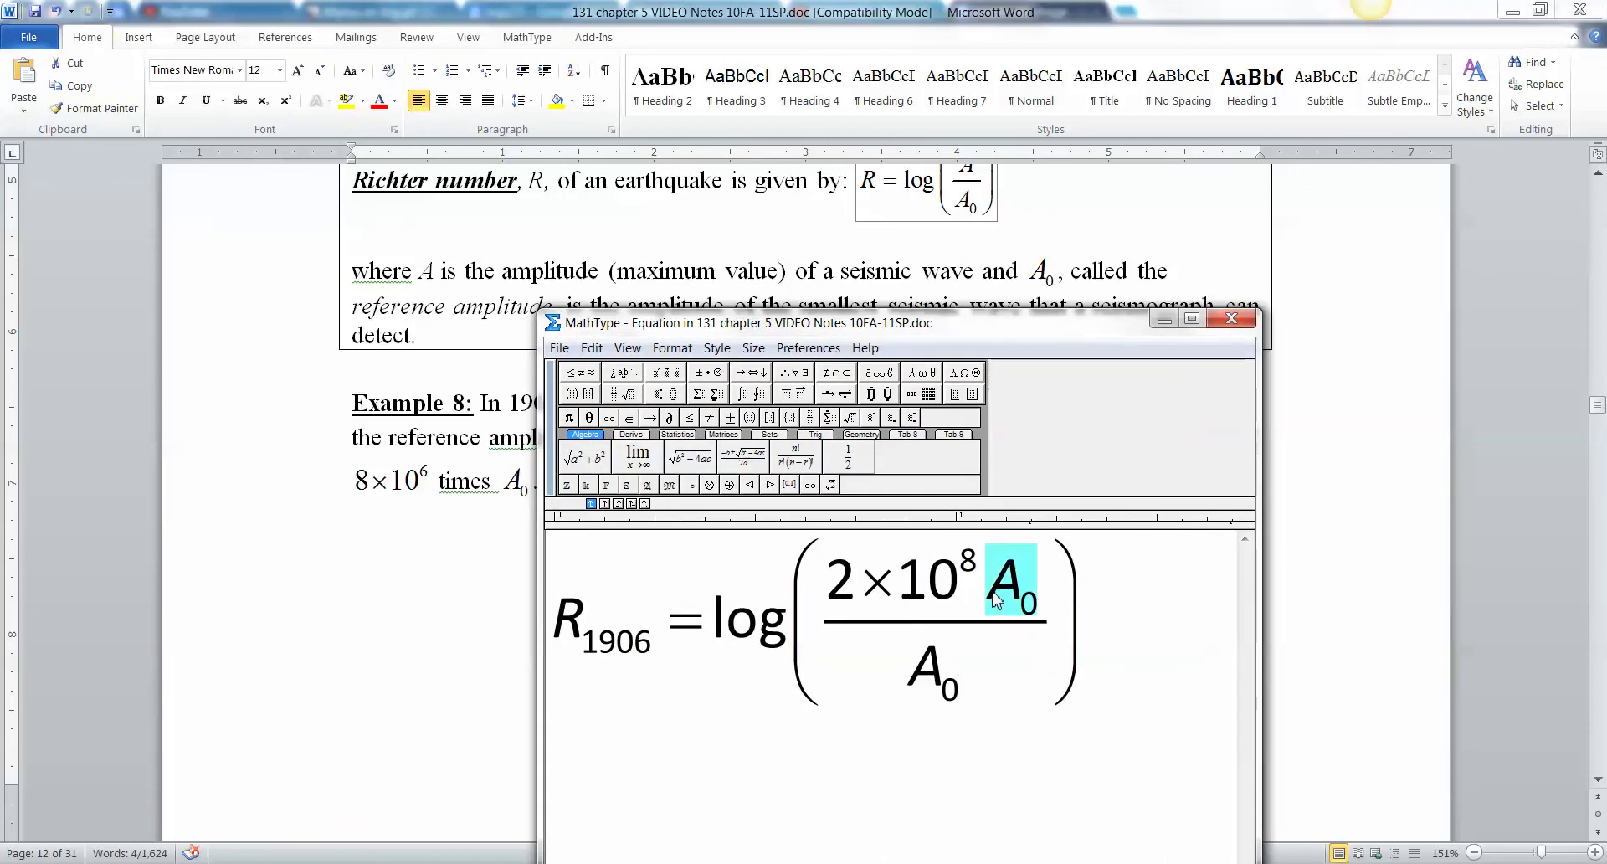
key("ctrl+shift+x")
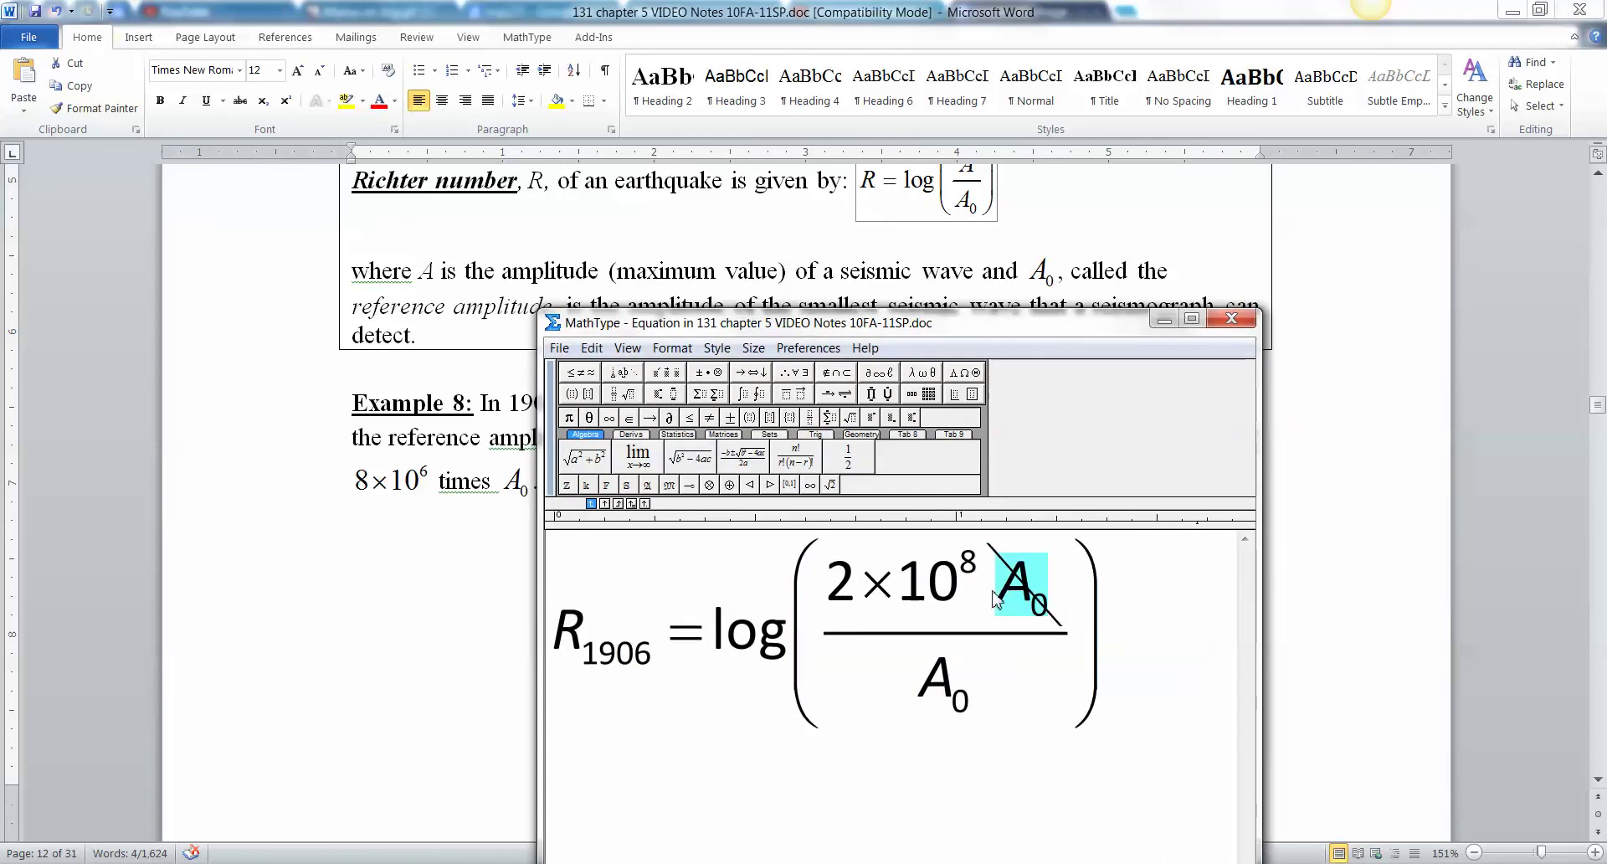
left_click_drag(969, 713, 925, 703)
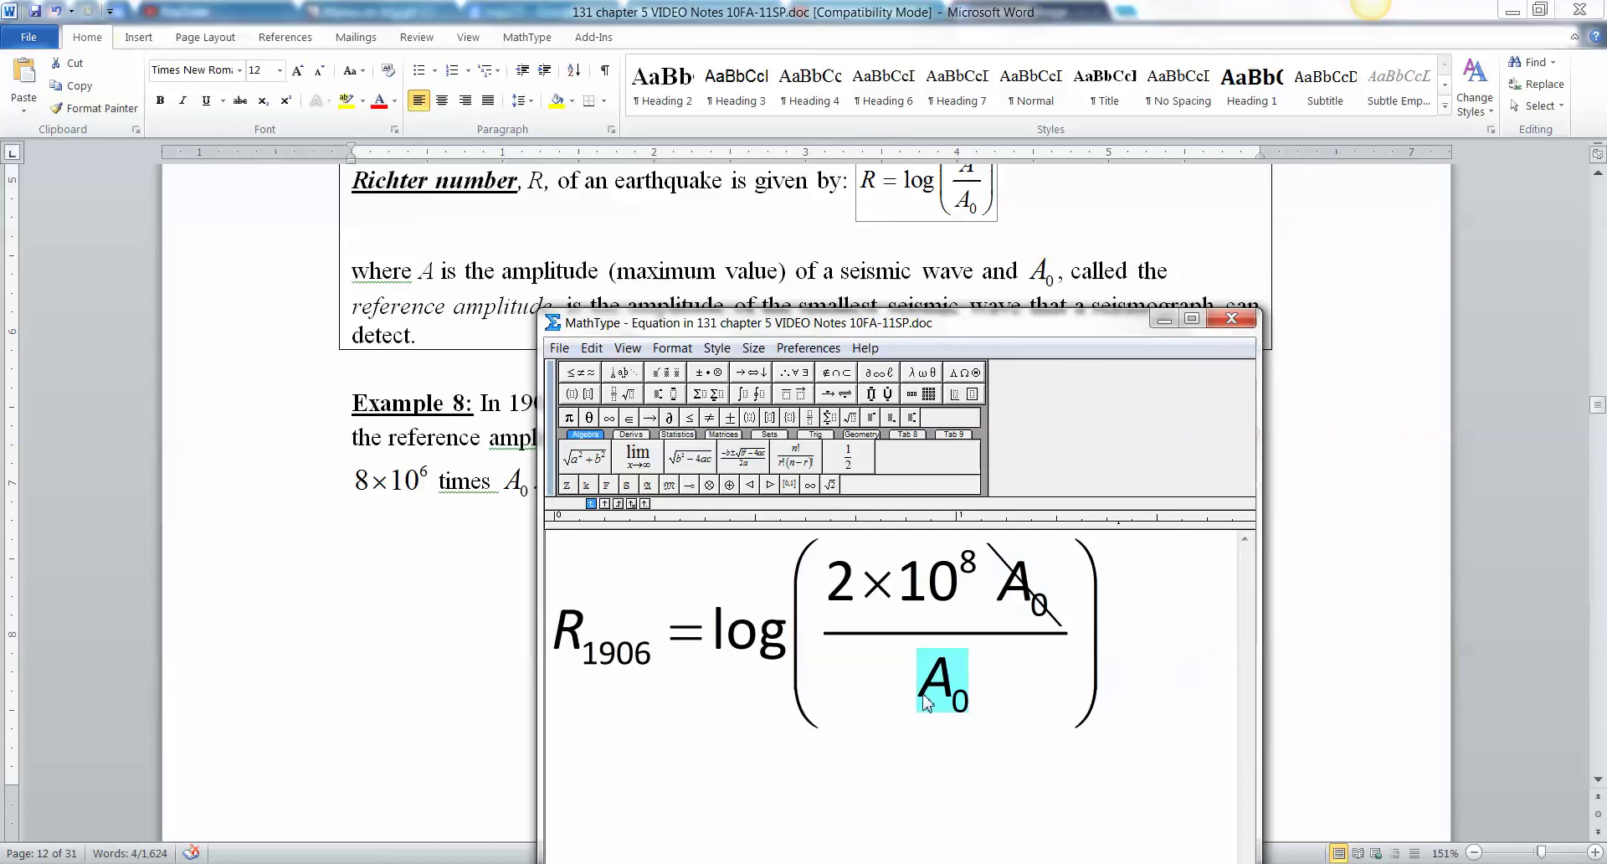
key("ctrl+shift+x")
left_click(1153, 674)
key("Return")
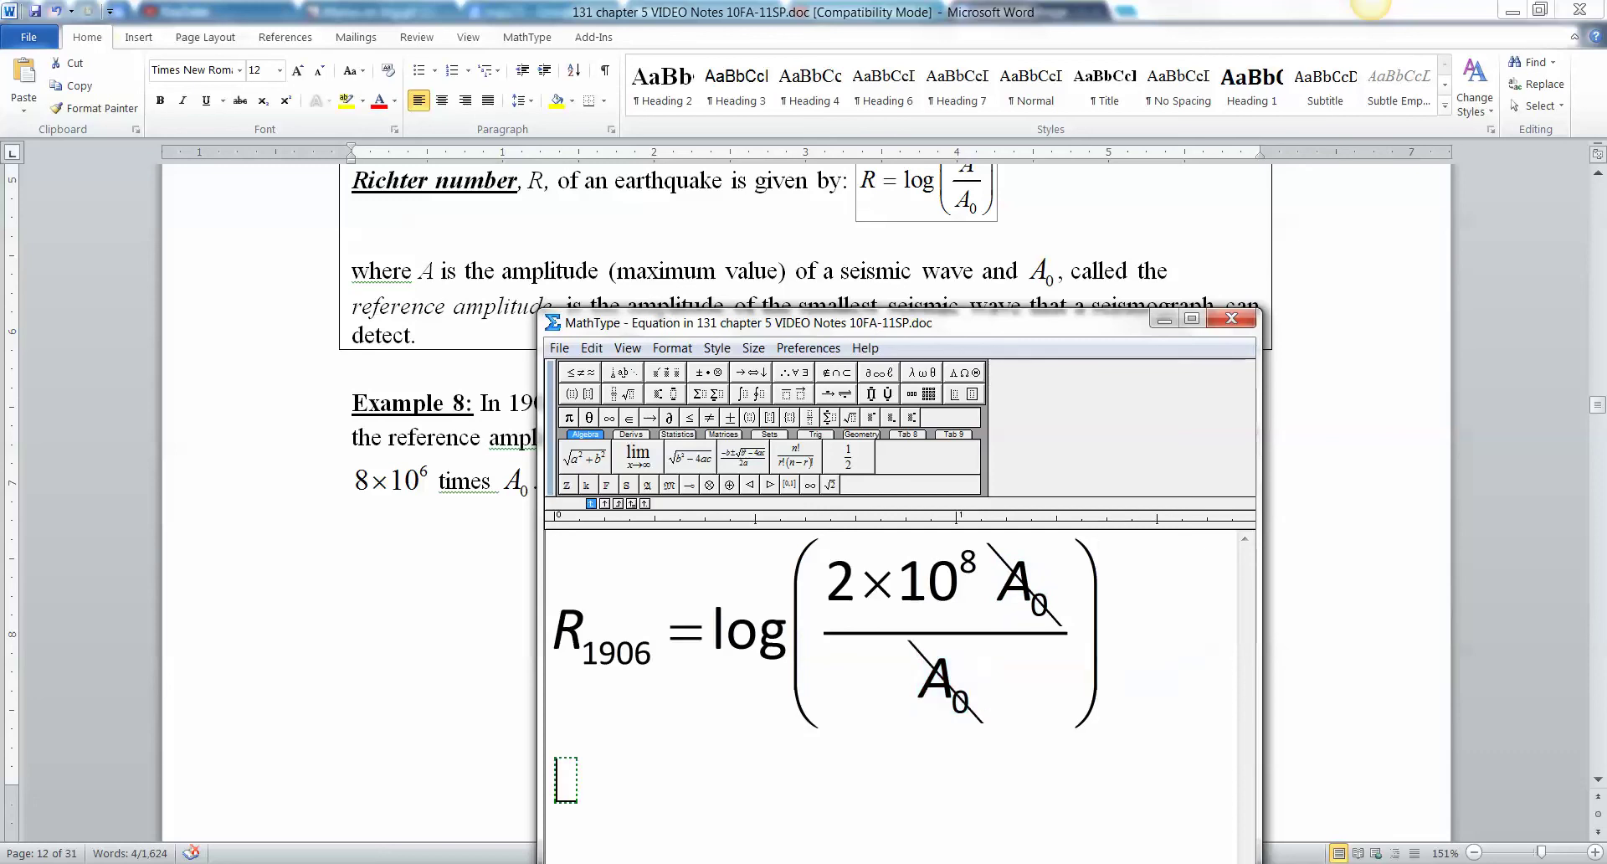
type("=")
- Enter log(2E8) in the Google calculator
left_click(1303, 854)
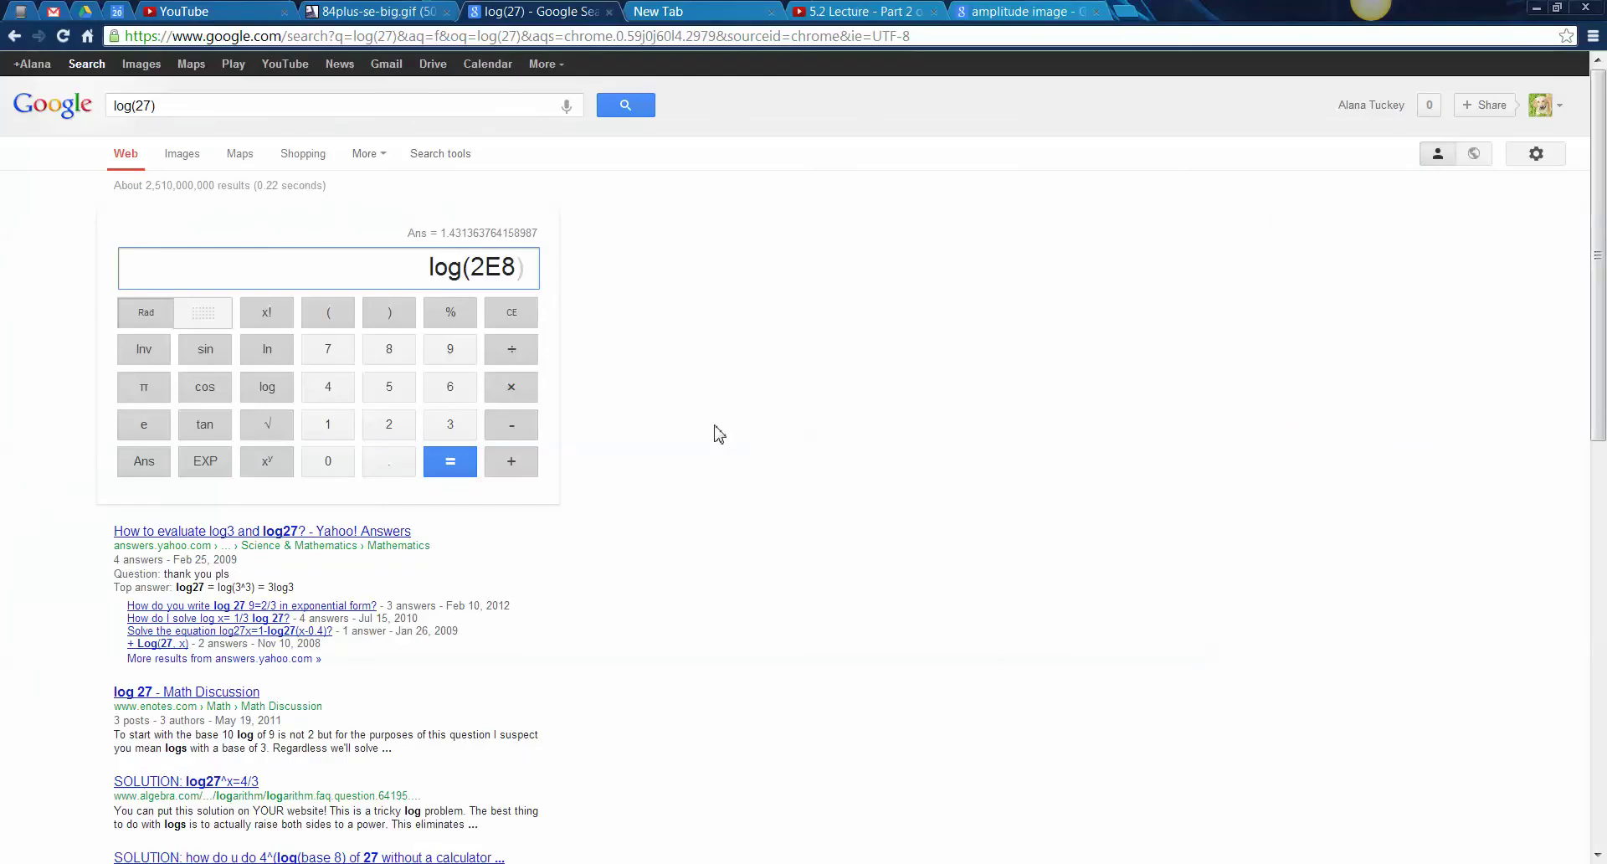
left_click(450, 464)
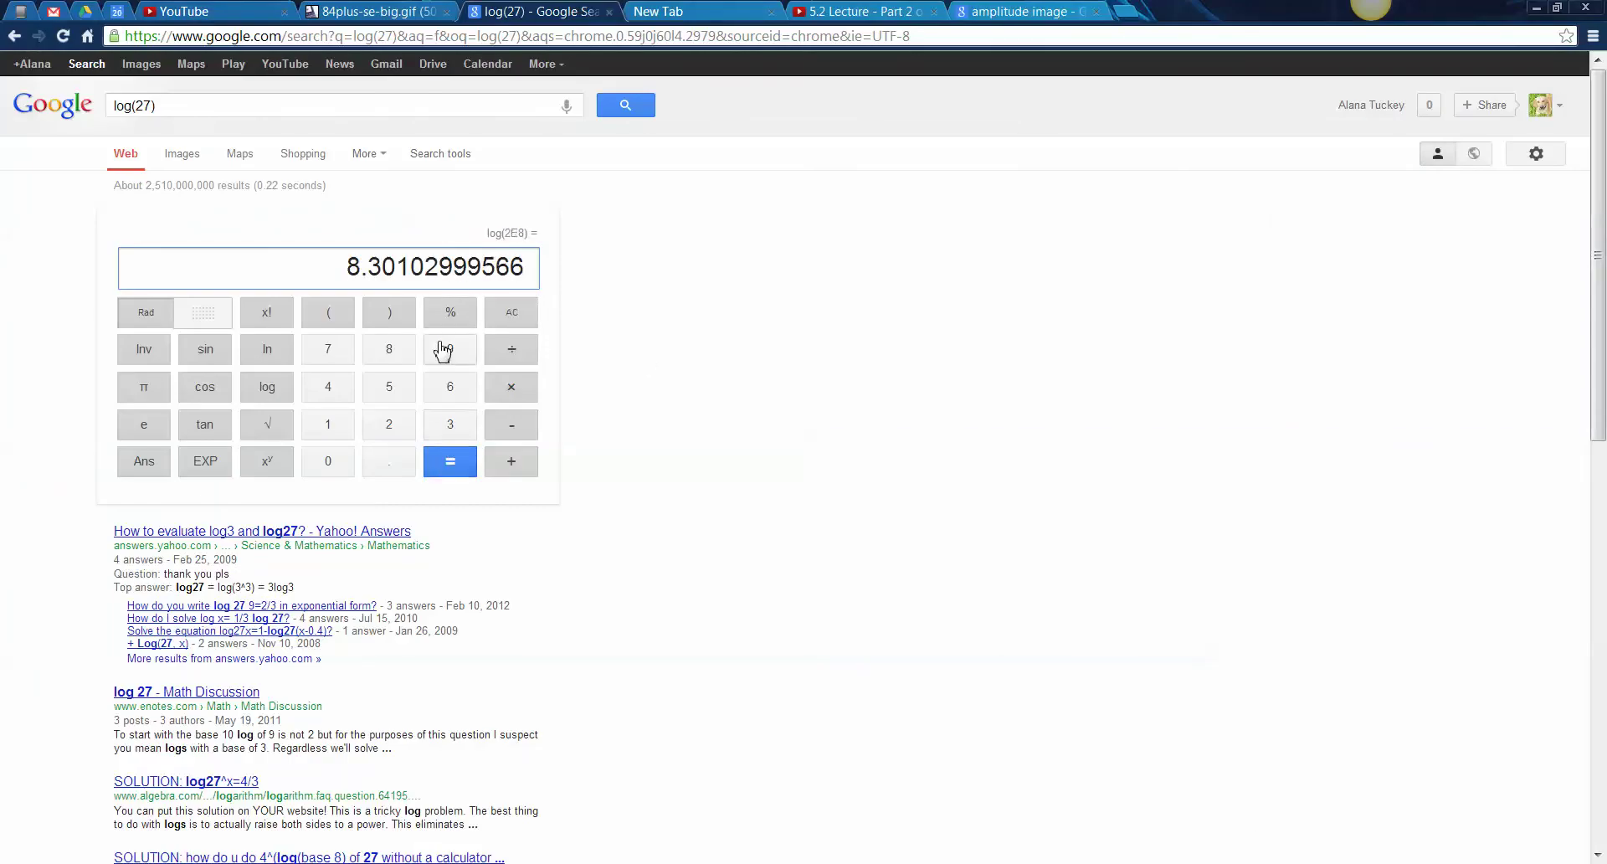
left_click(271, 389)
left_click(389, 425)
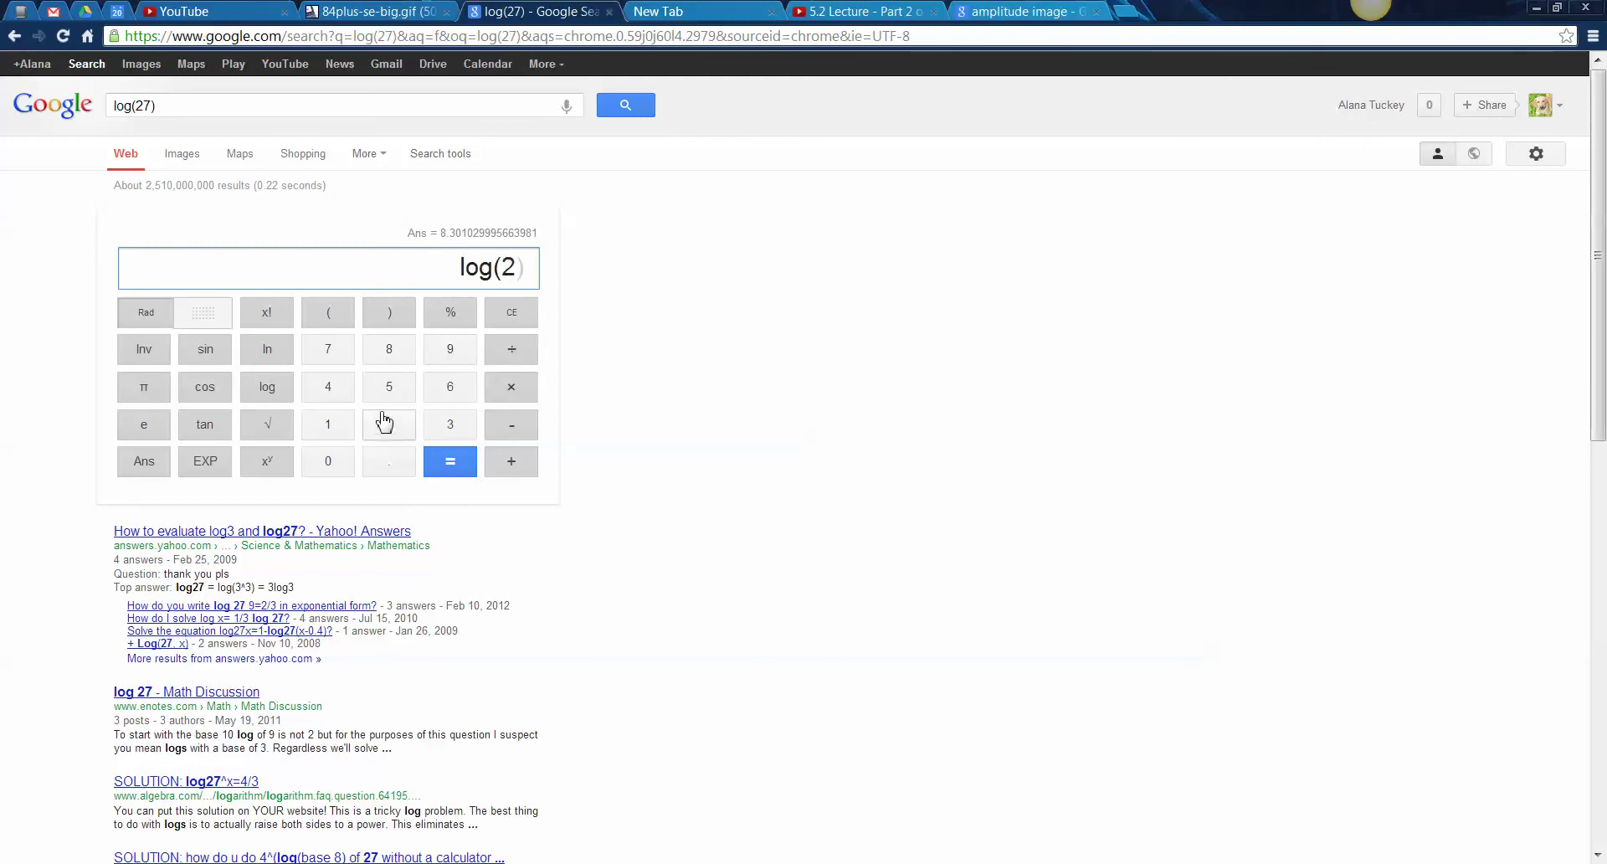
left_click(205, 462)
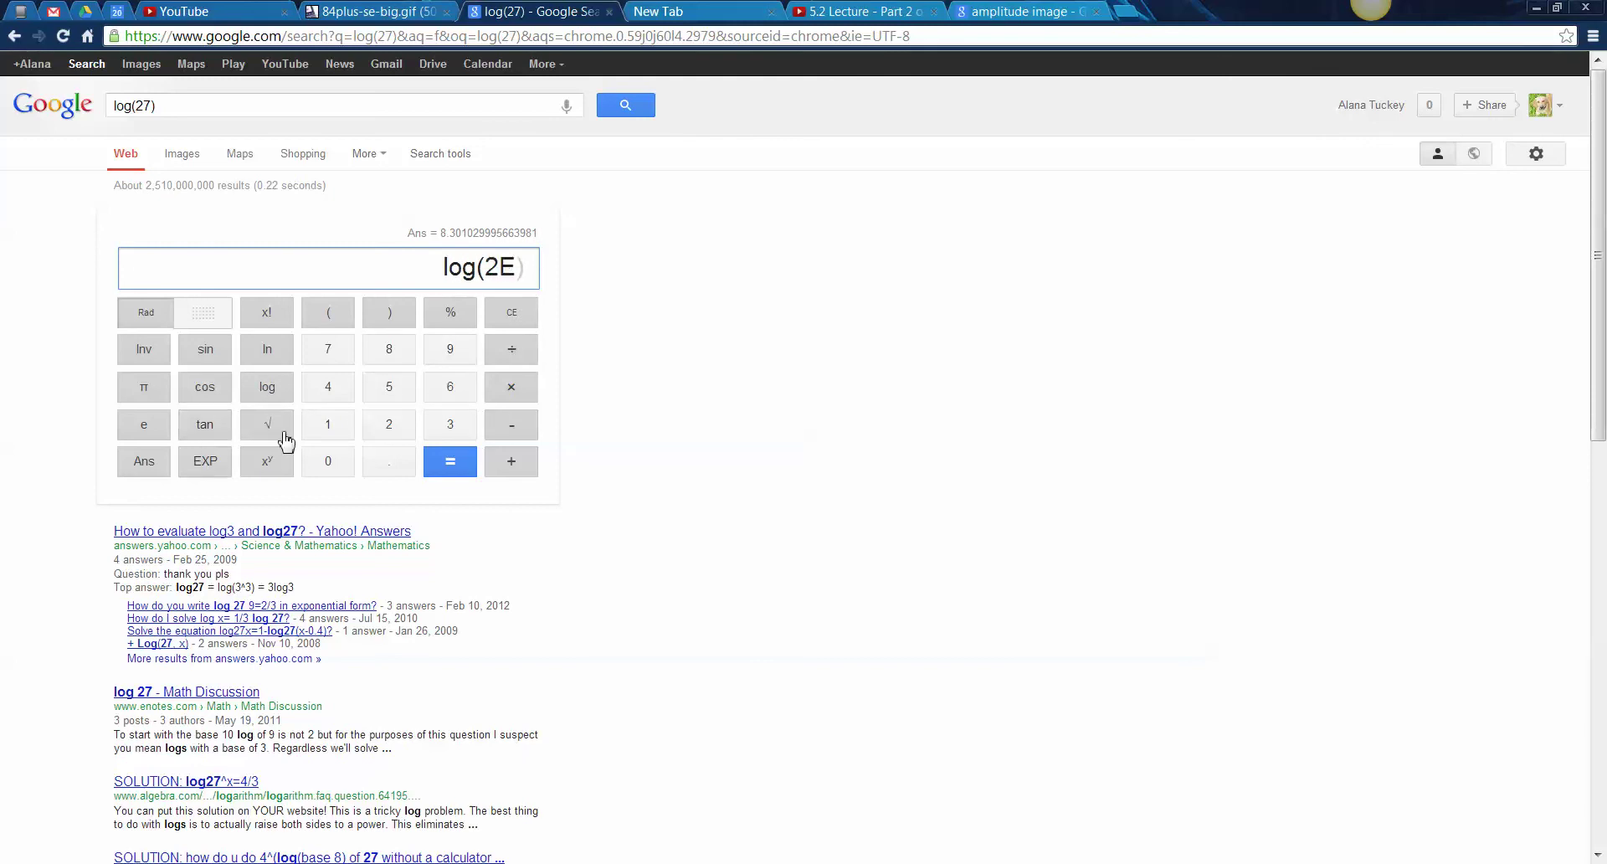
left_click(392, 358)
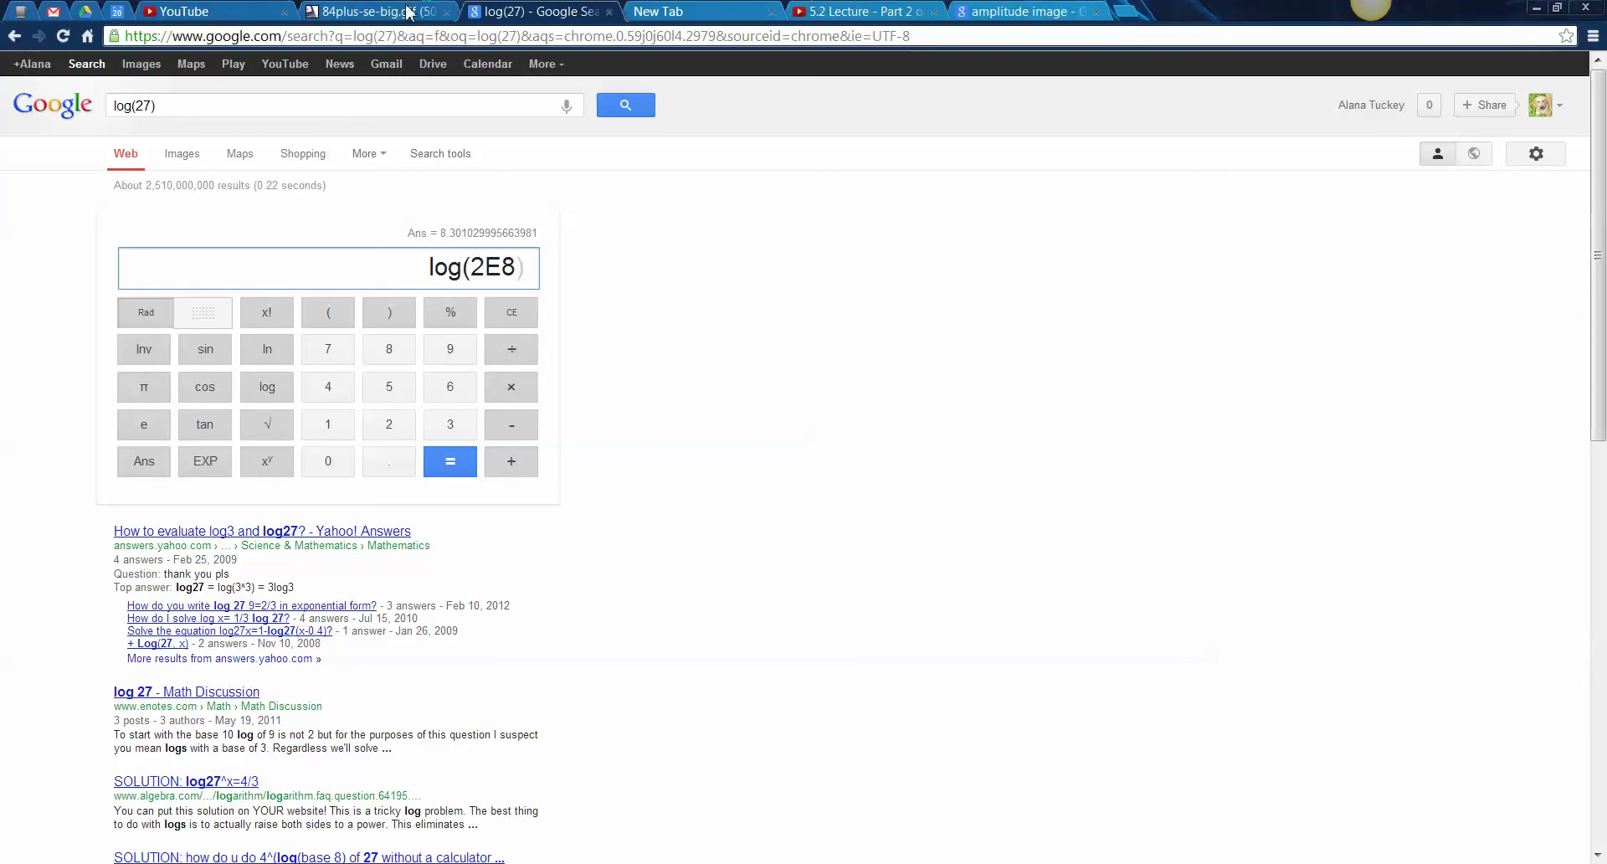
- Compare with the TI-84 picture and evaluate log(2E8) to get 8.30102999566
key("ctrl+shift+Tab")
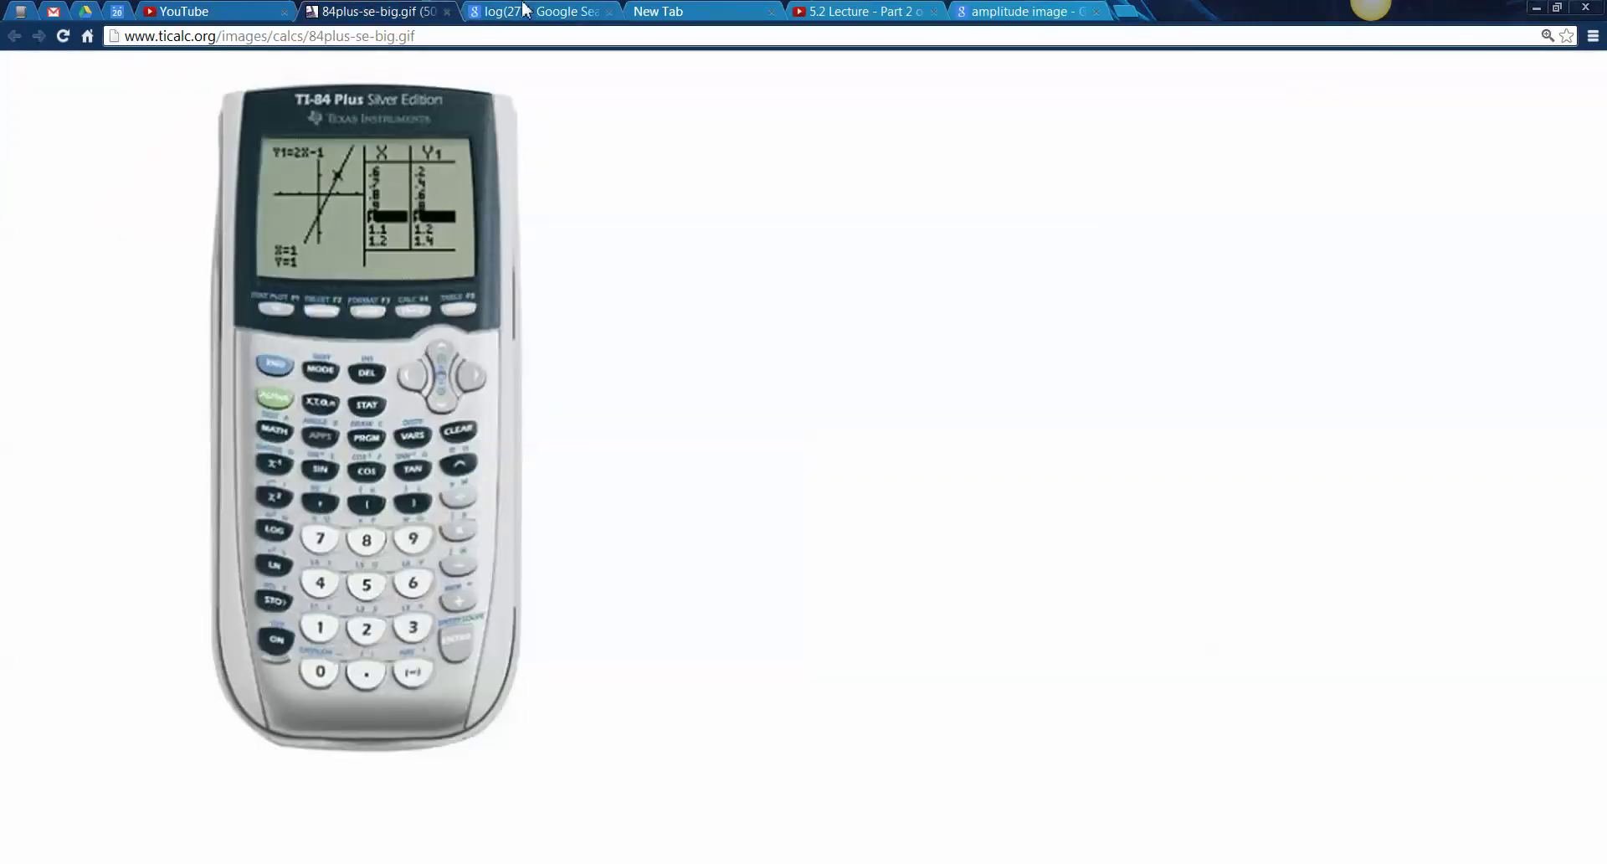
key("ctrl+Tab")
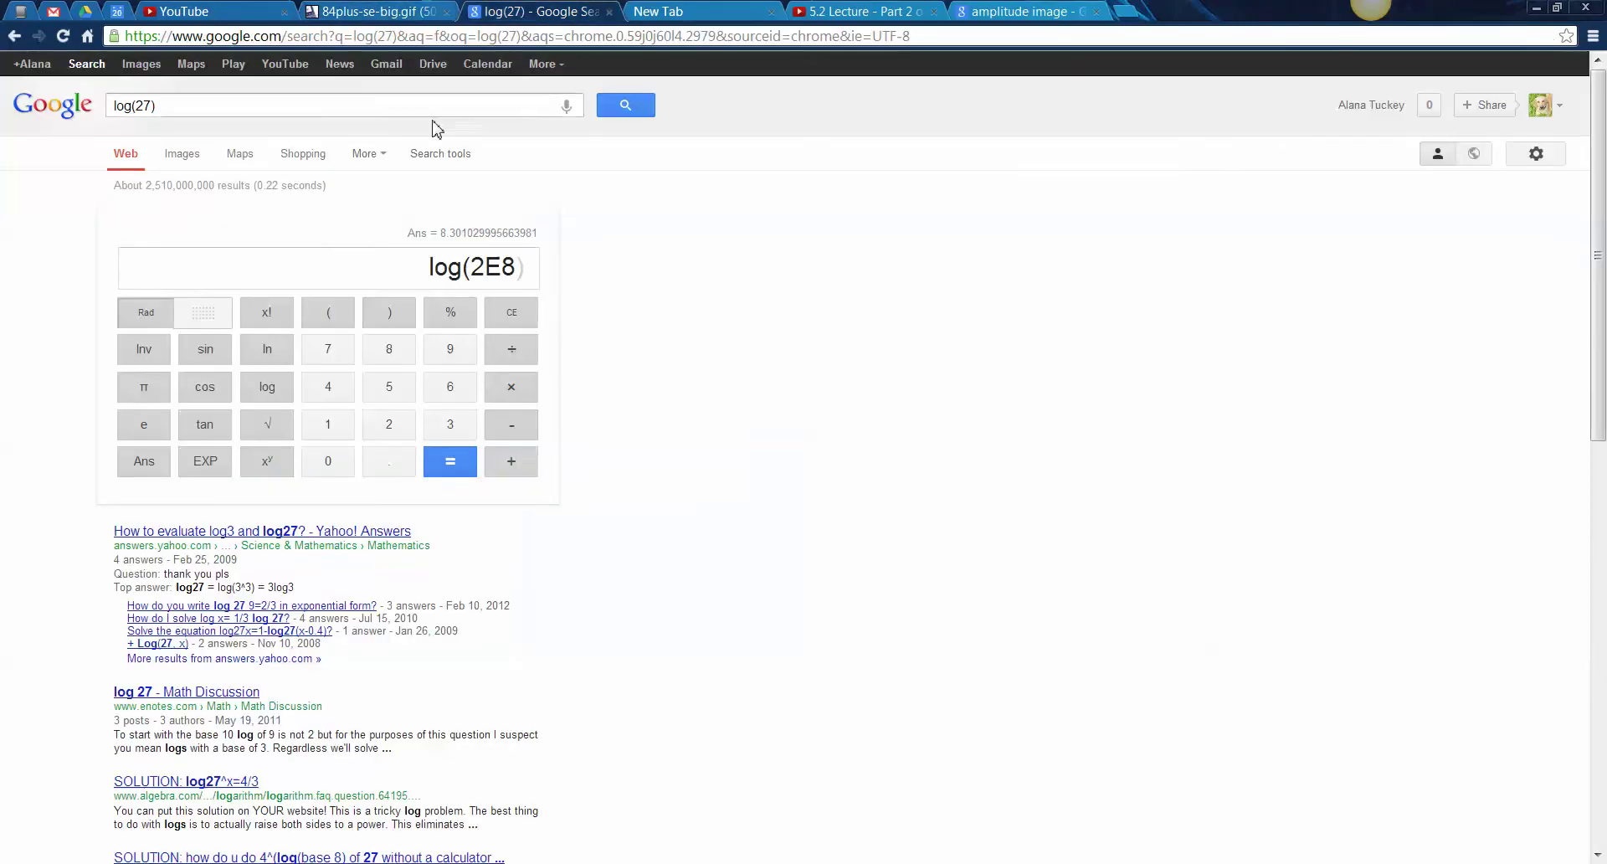
left_click(494, 273)
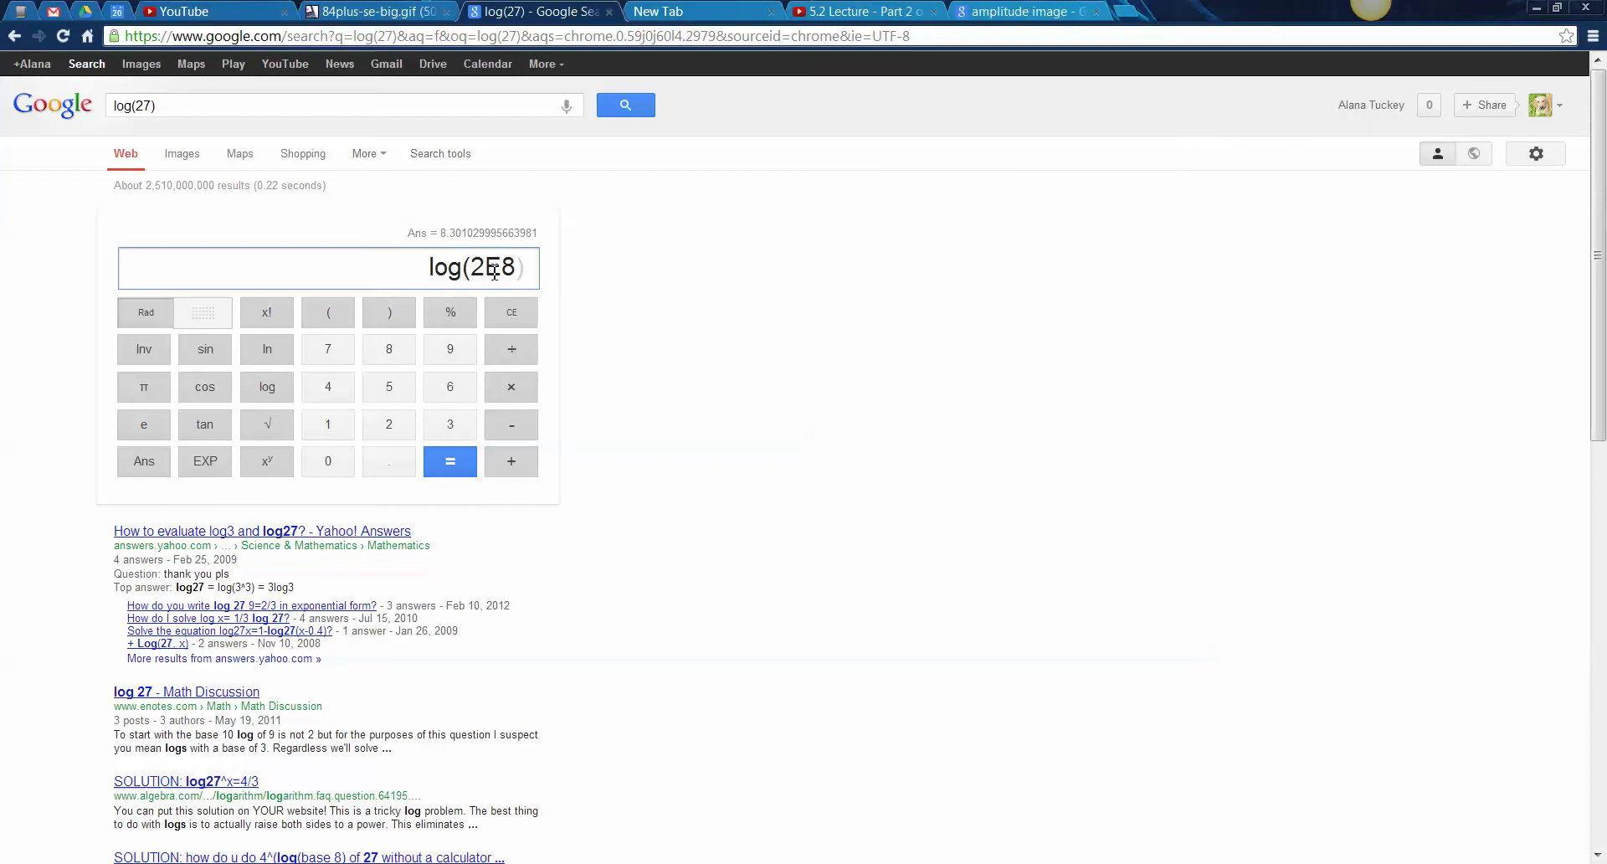
left_click(514, 268)
left_click_drag(488, 267, 501, 268)
left_click(452, 473)
left_click_drag(344, 266, 360, 266)
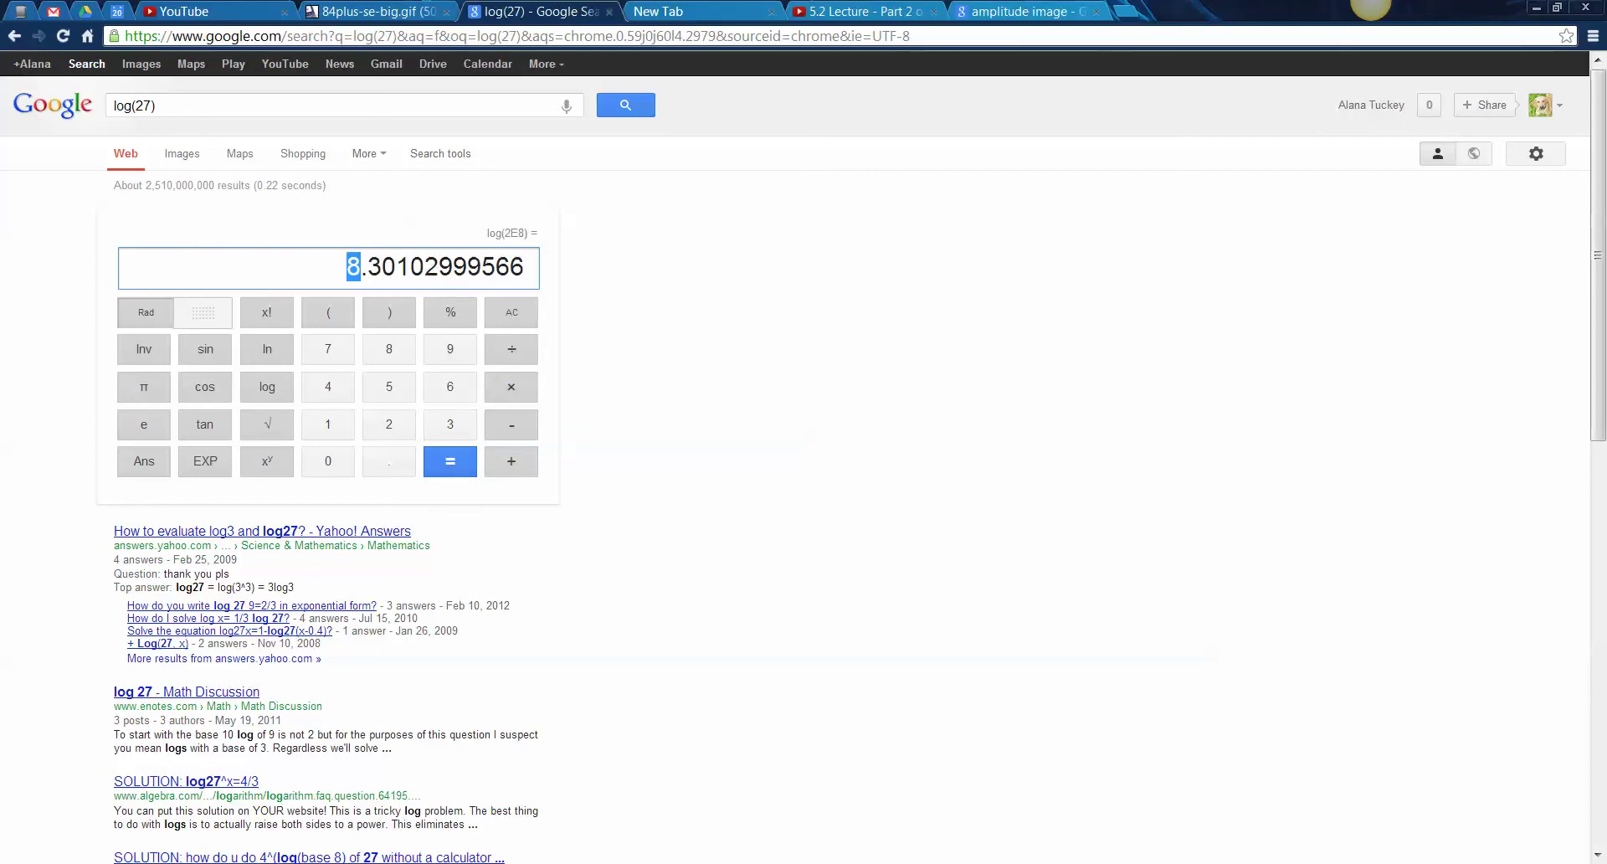
key("alt+Tab")
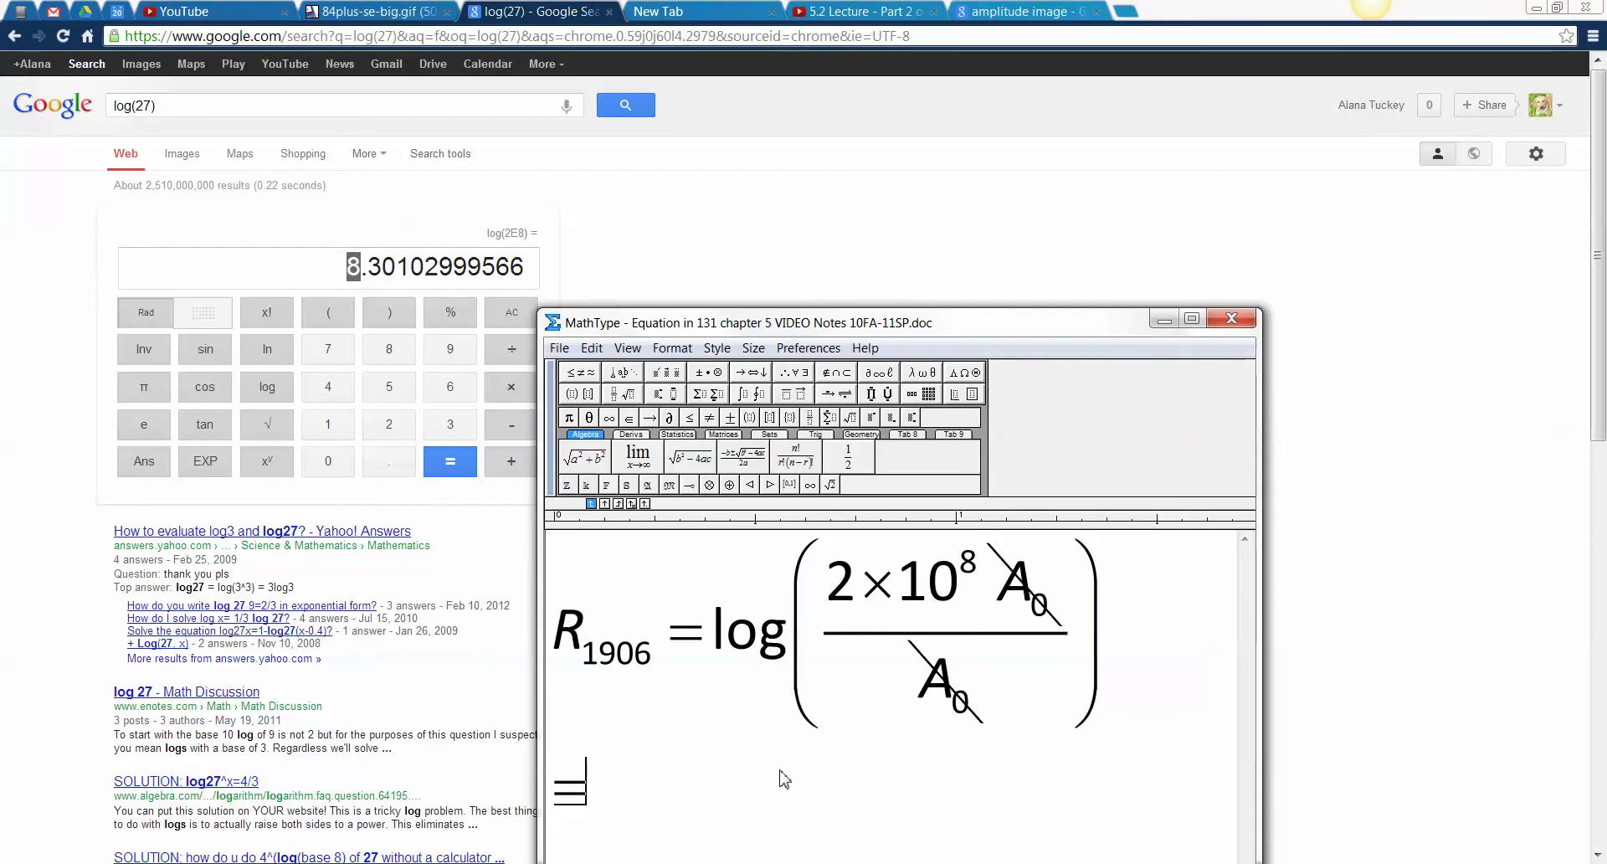
- Finish the R1906 line with a boxed 8.3 and update the equation in Word
type("8.3")
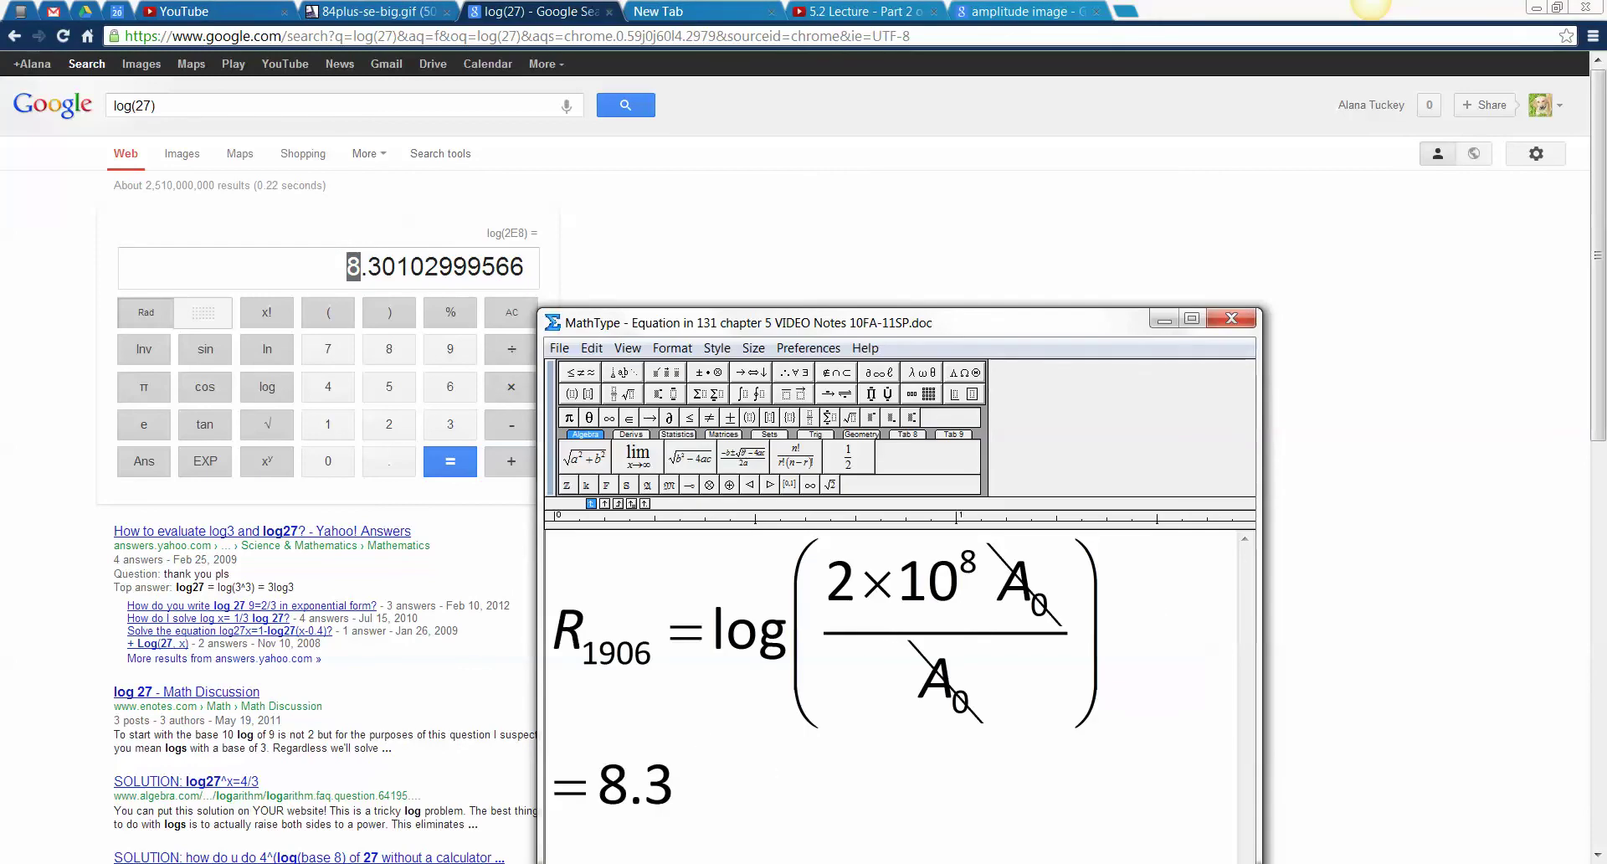
left_click(1230, 318)
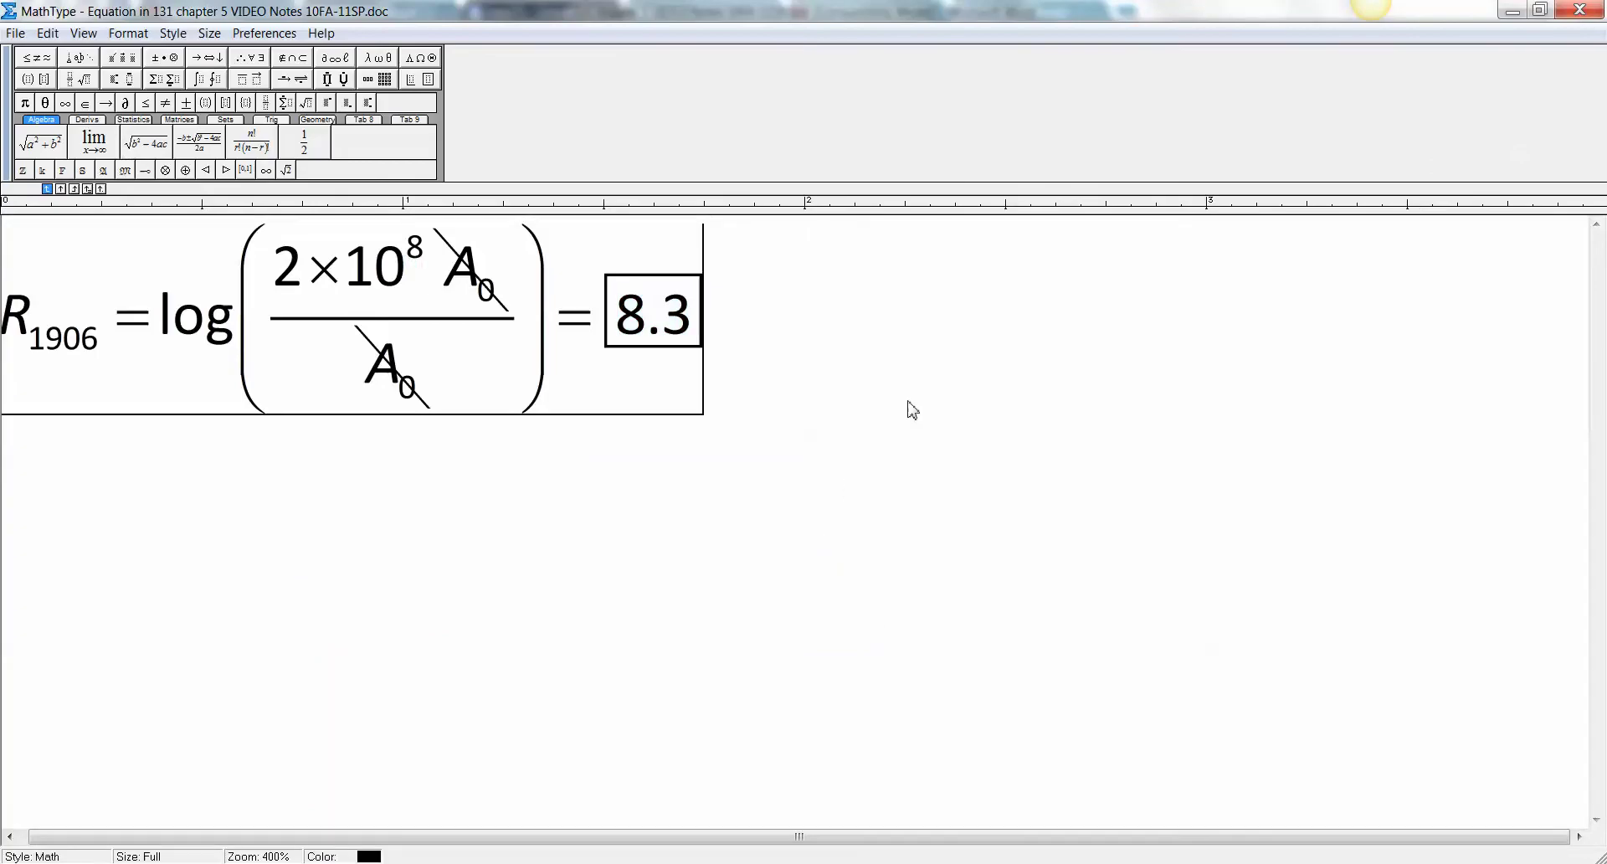
left_click(1580, 12)
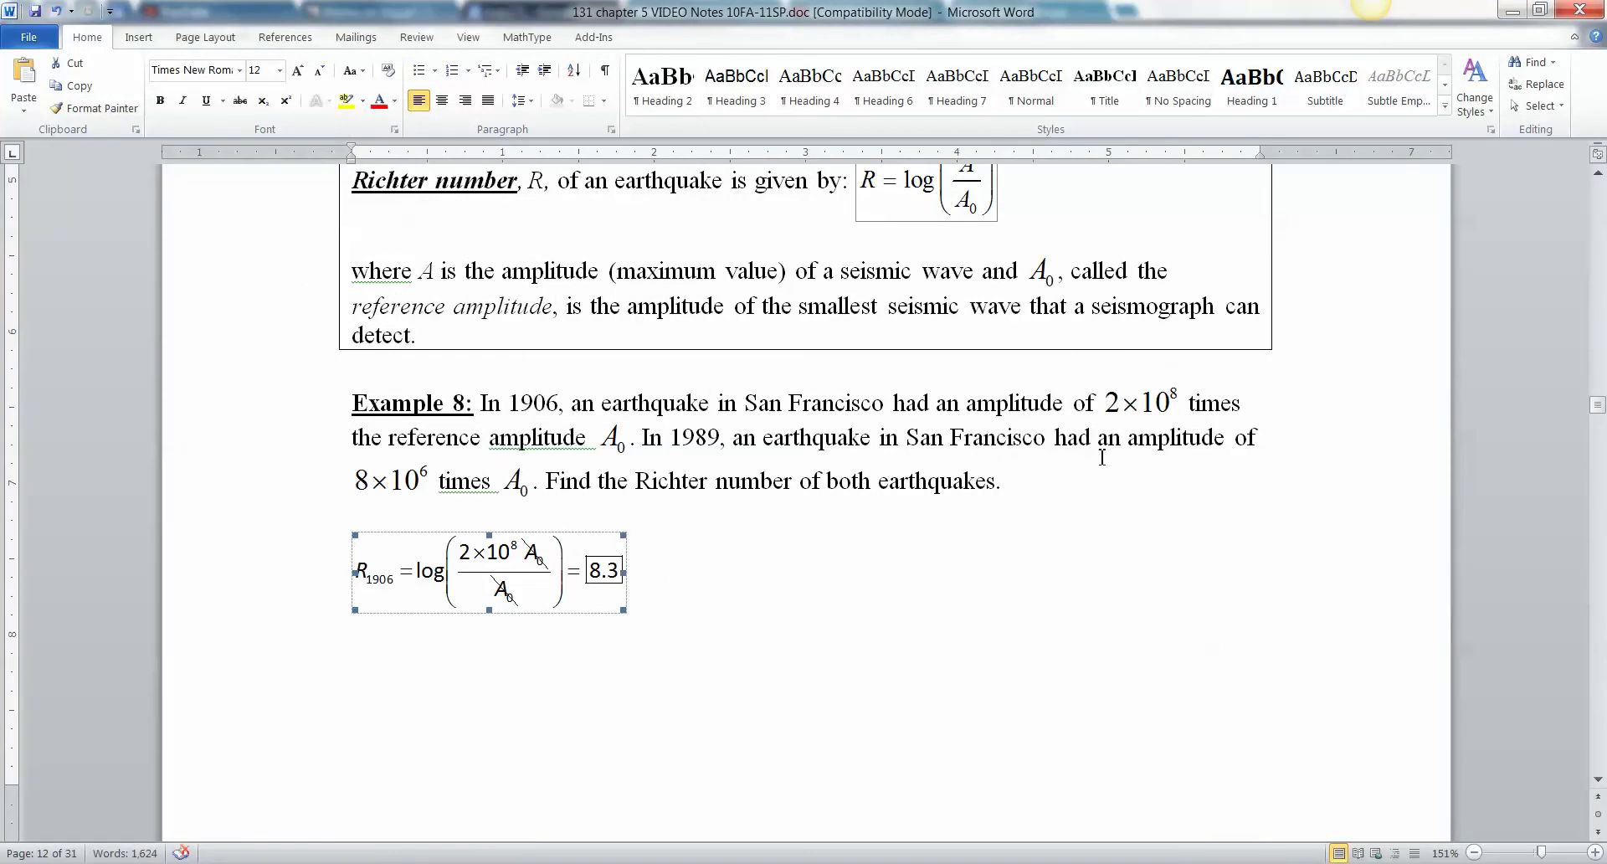
- Paste a copy below and update it to R1989 = log(8×10⁶A₀/A₀) = 6.9, boxed
left_click(878, 540)
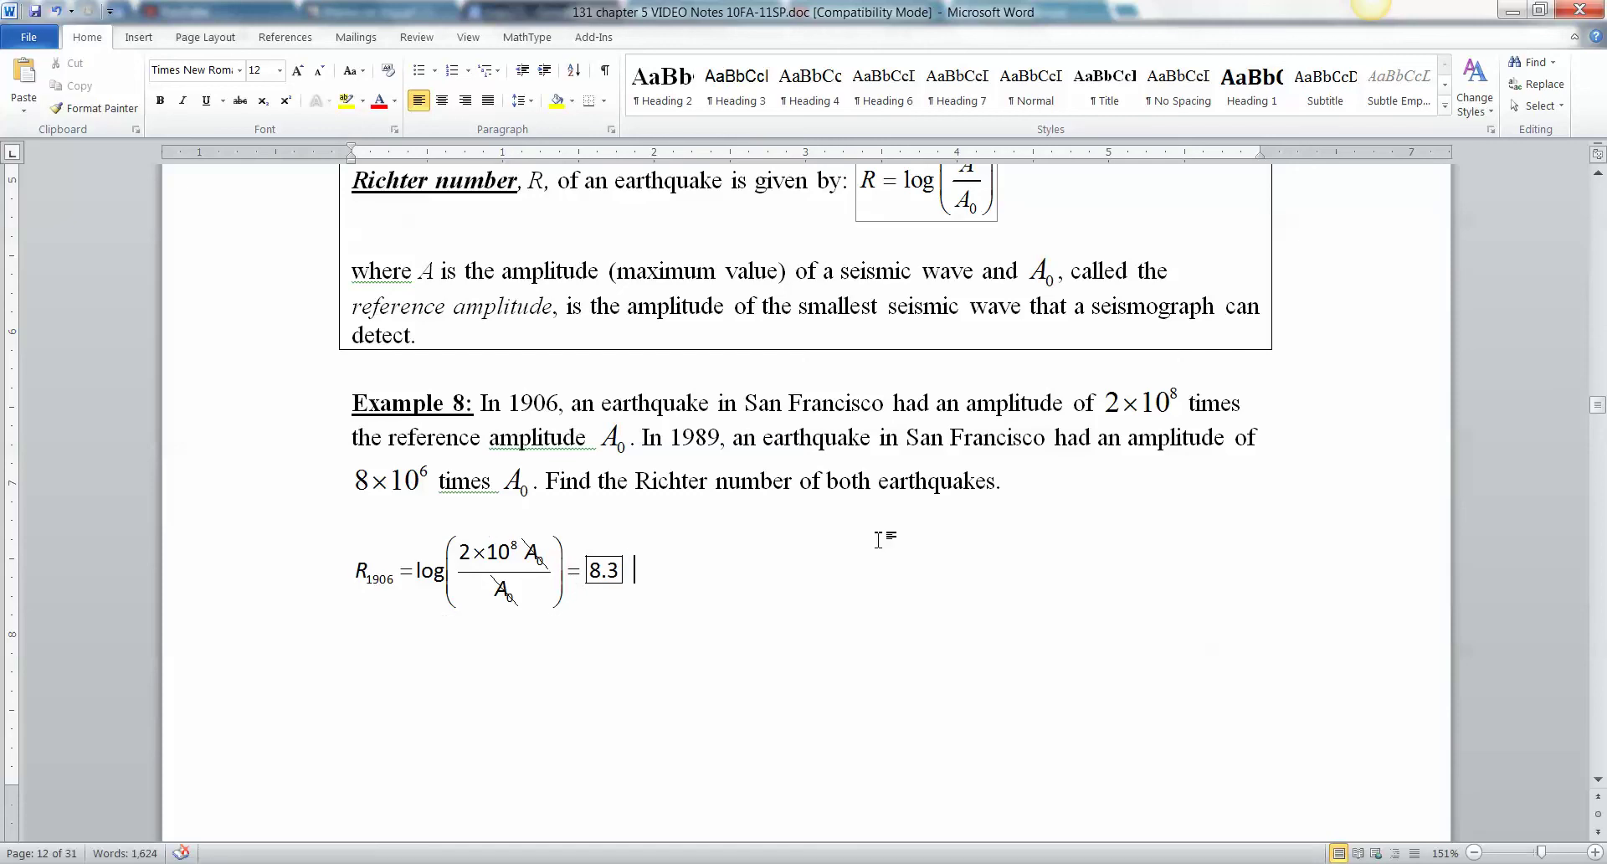
key("Return")
key("ctrl+v")
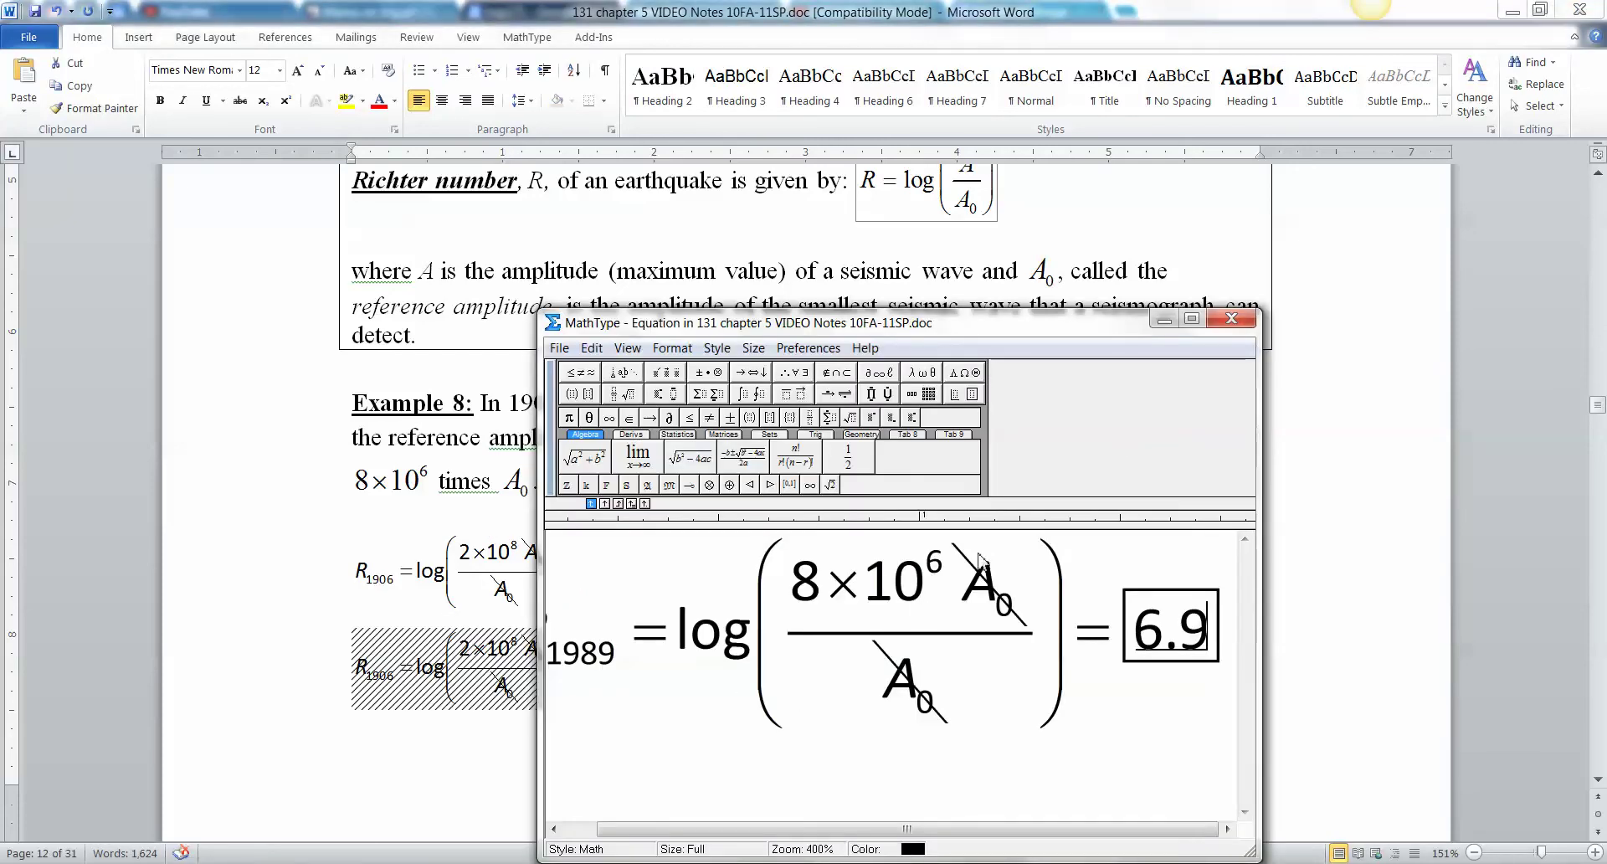
left_click_drag(1023, 599, 974, 607)
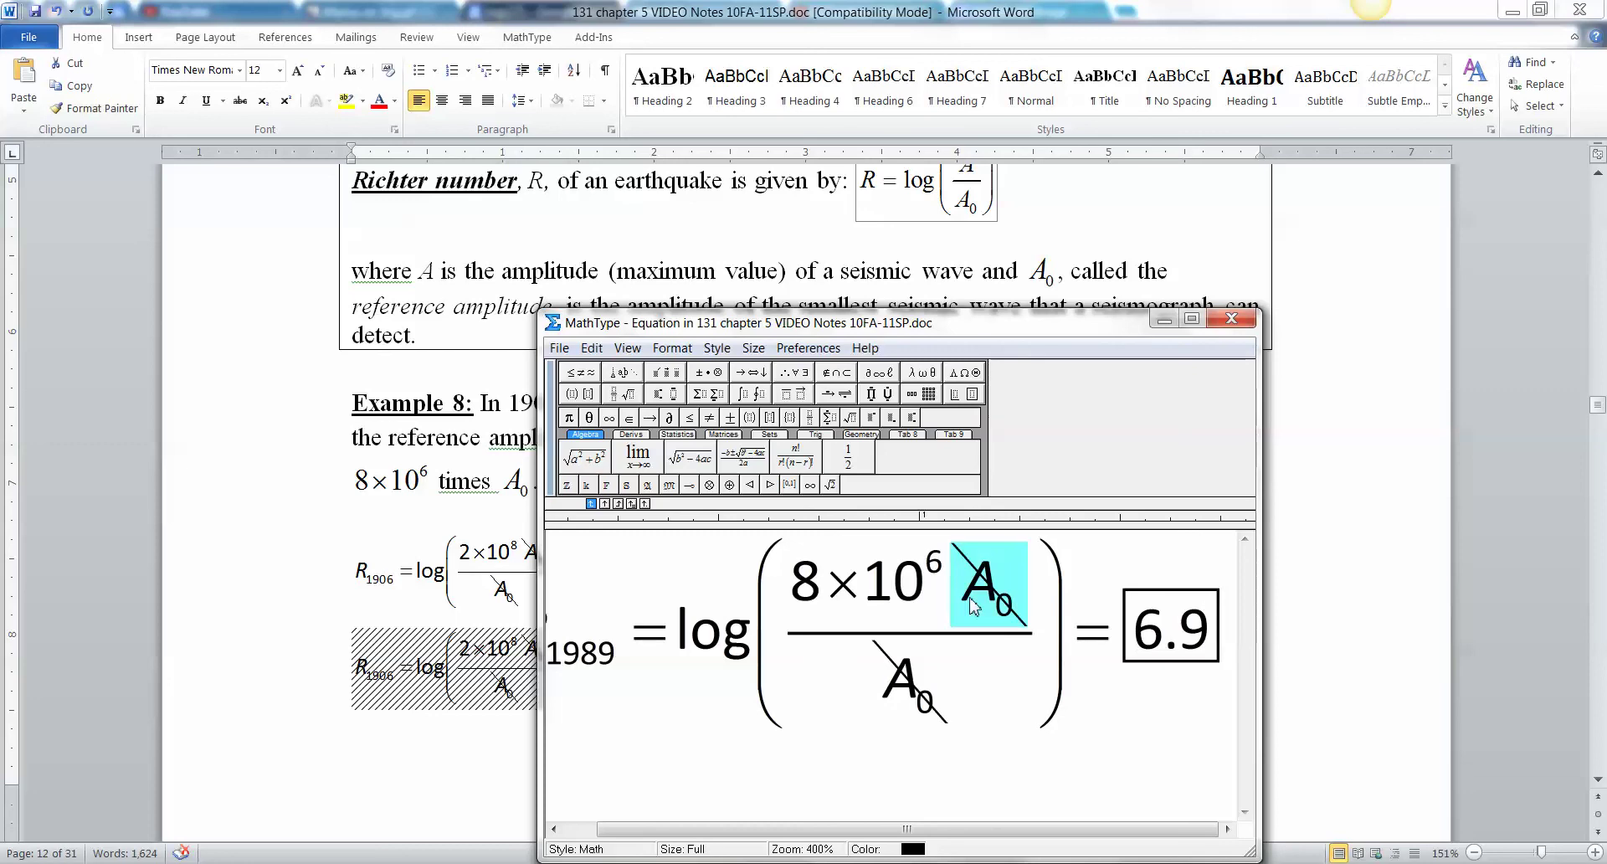
left_click_drag(954, 679, 899, 669)
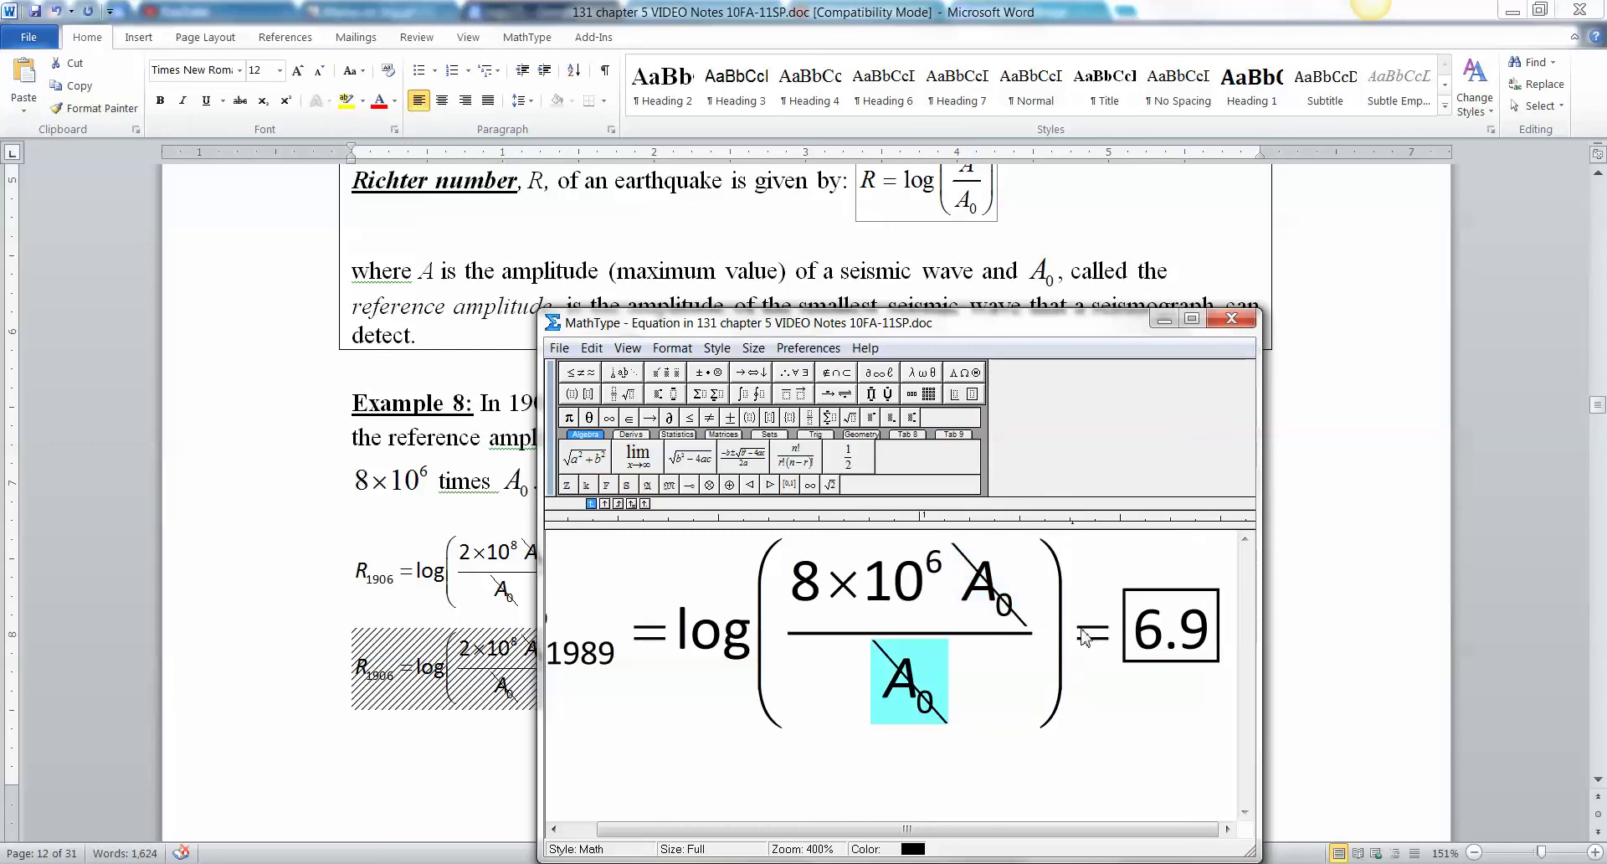
left_click(1231, 318)
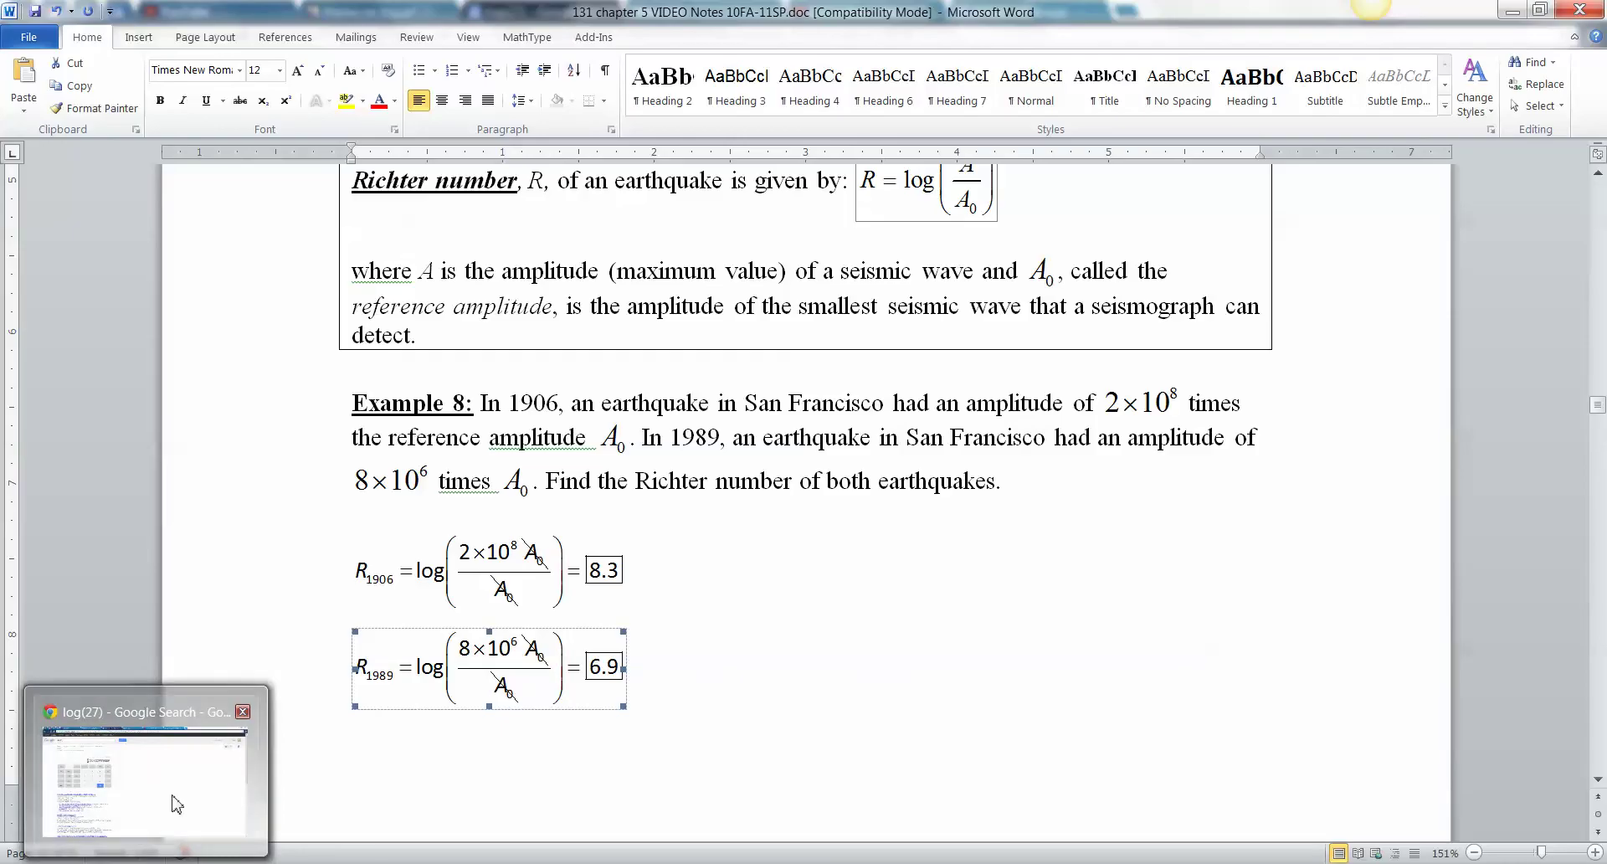
left_click(173, 796)
- Evaluate log(8E6) to get 6.90308998699, then return to the chapter 5 notes in Word
left_click(267, 386)
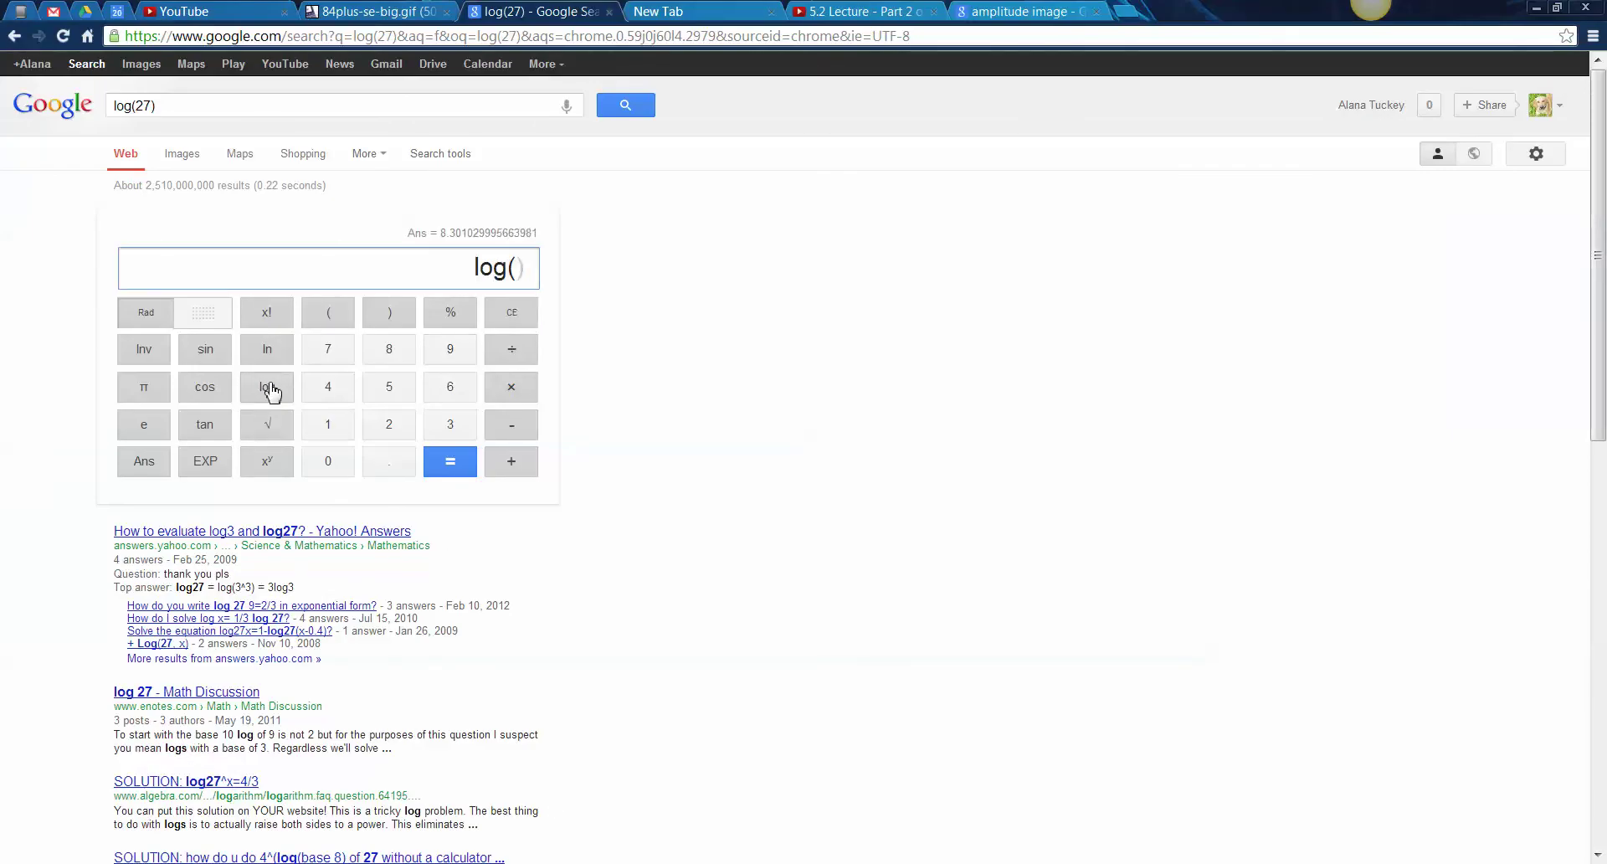
left_click(395, 358)
left_click(211, 461)
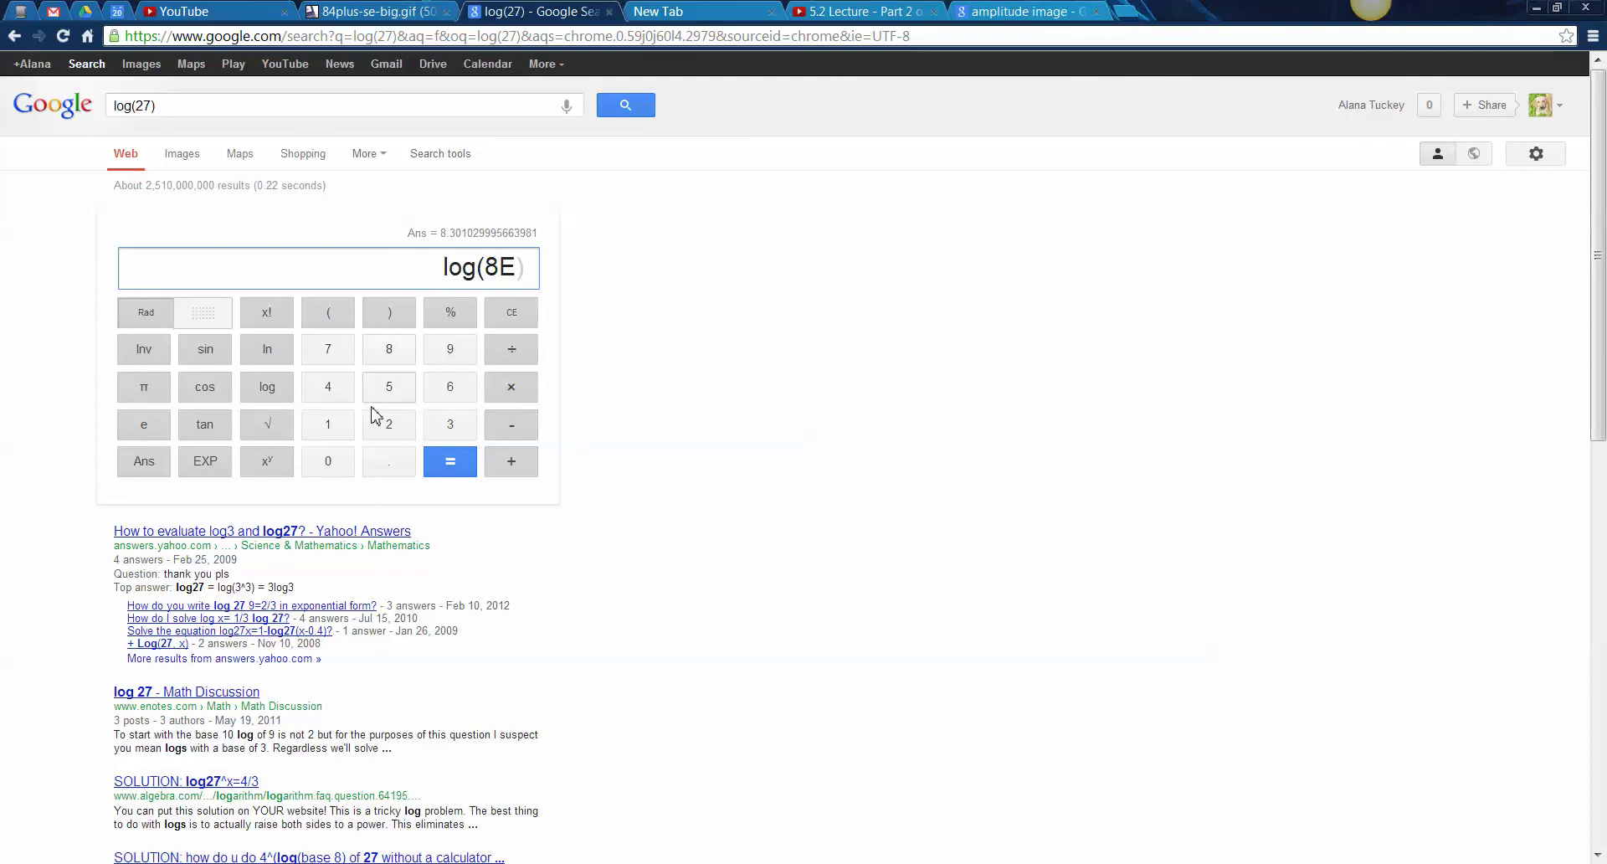
left_click(457, 395)
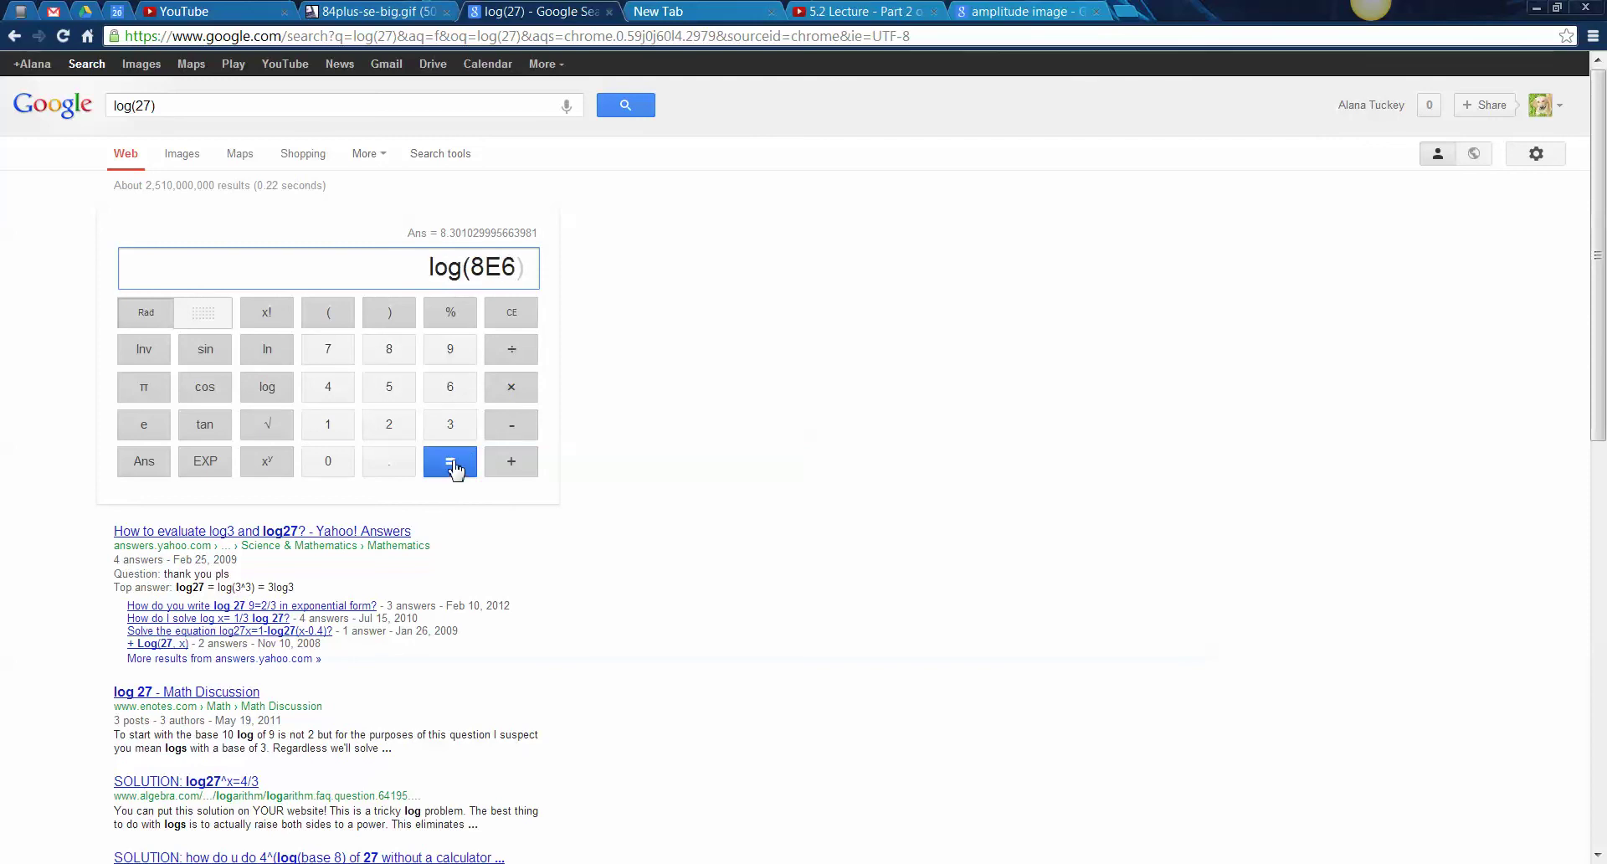
left_click(456, 470)
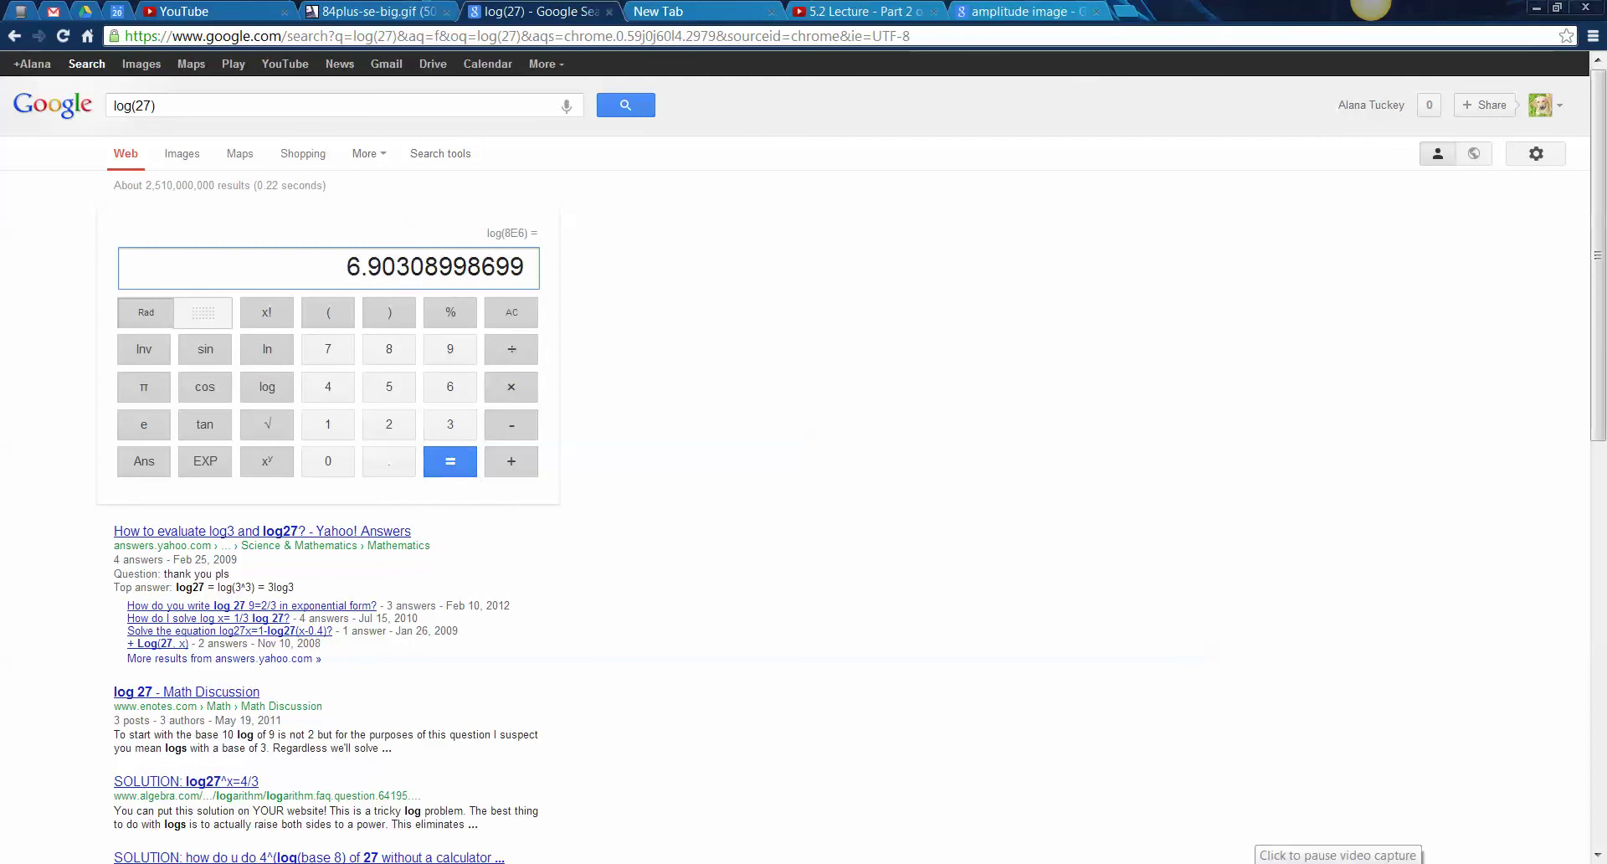
mouse_move(264, 863)
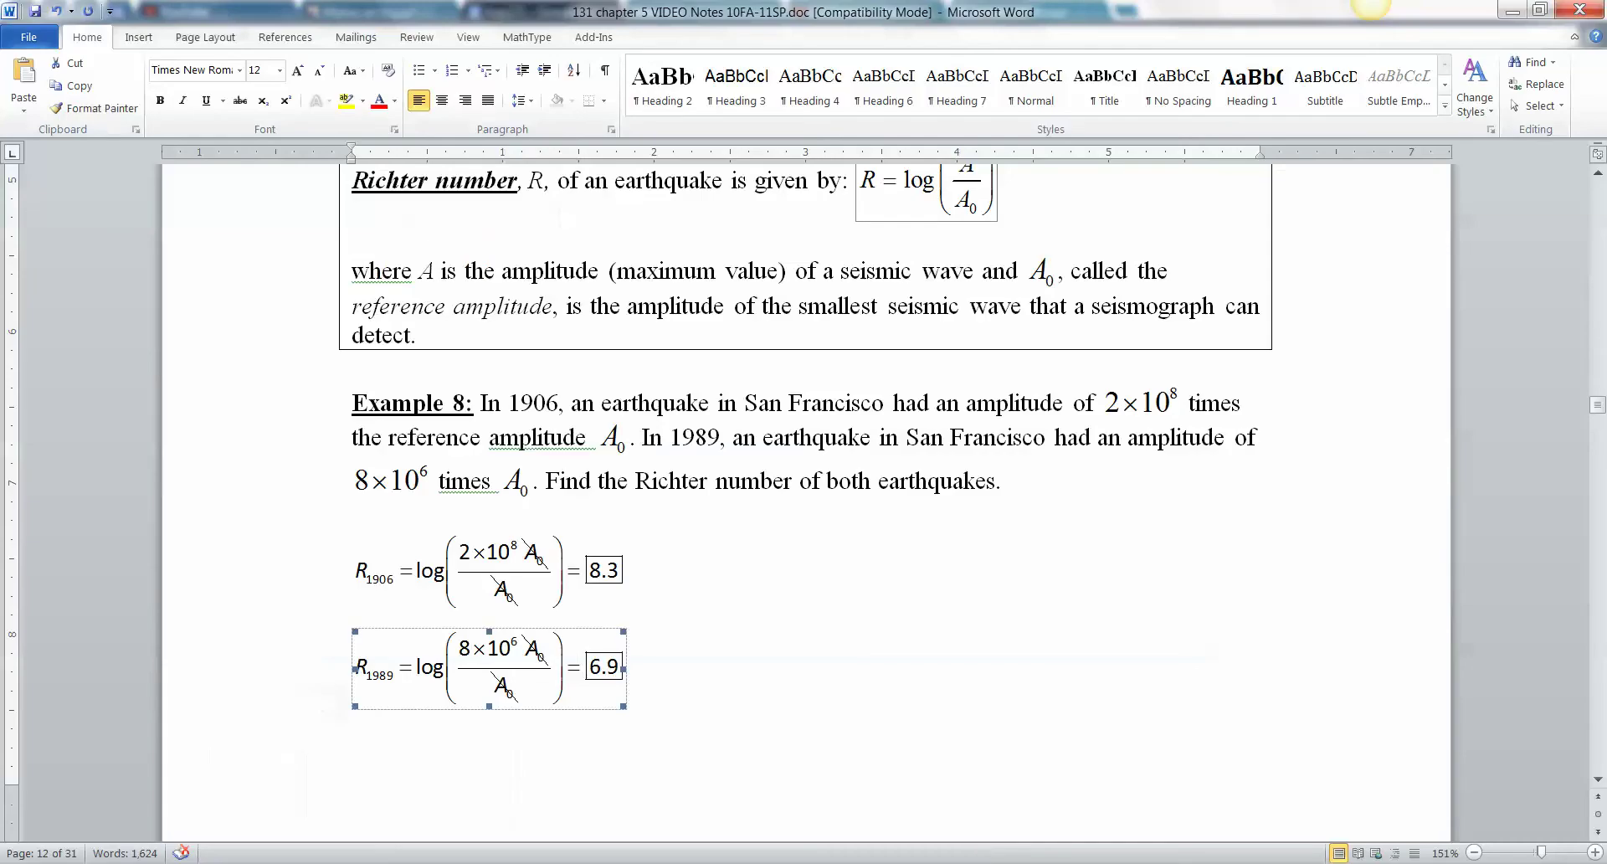
left_click(209, 786)
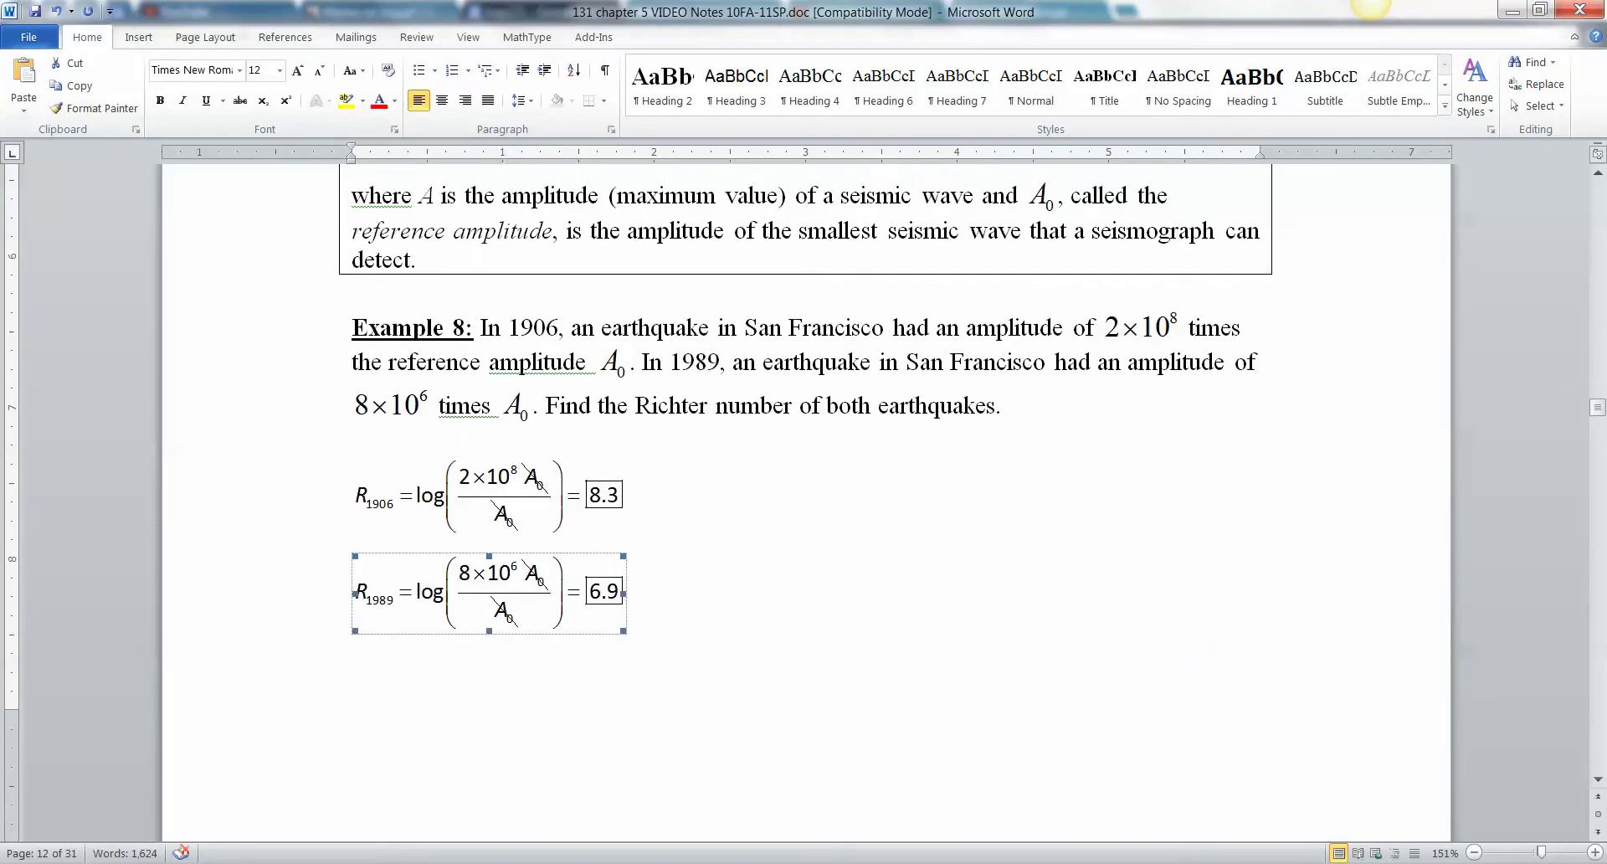